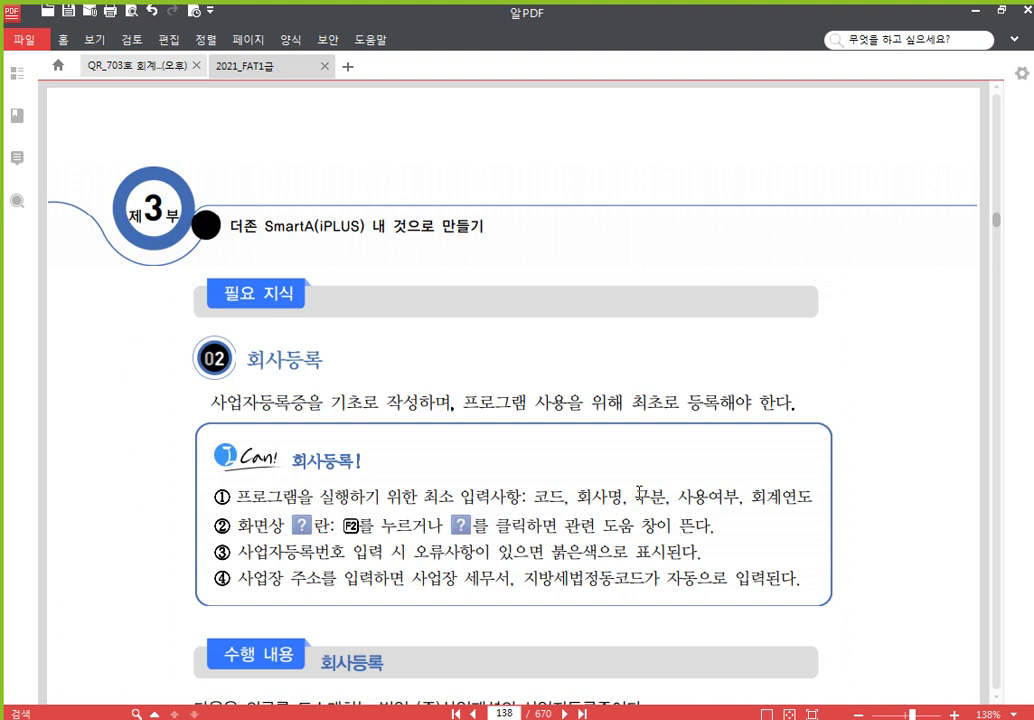
Scroll the textbook PDF to the 회사등록 section on page 138
scroll(600, 420, "down", 3)
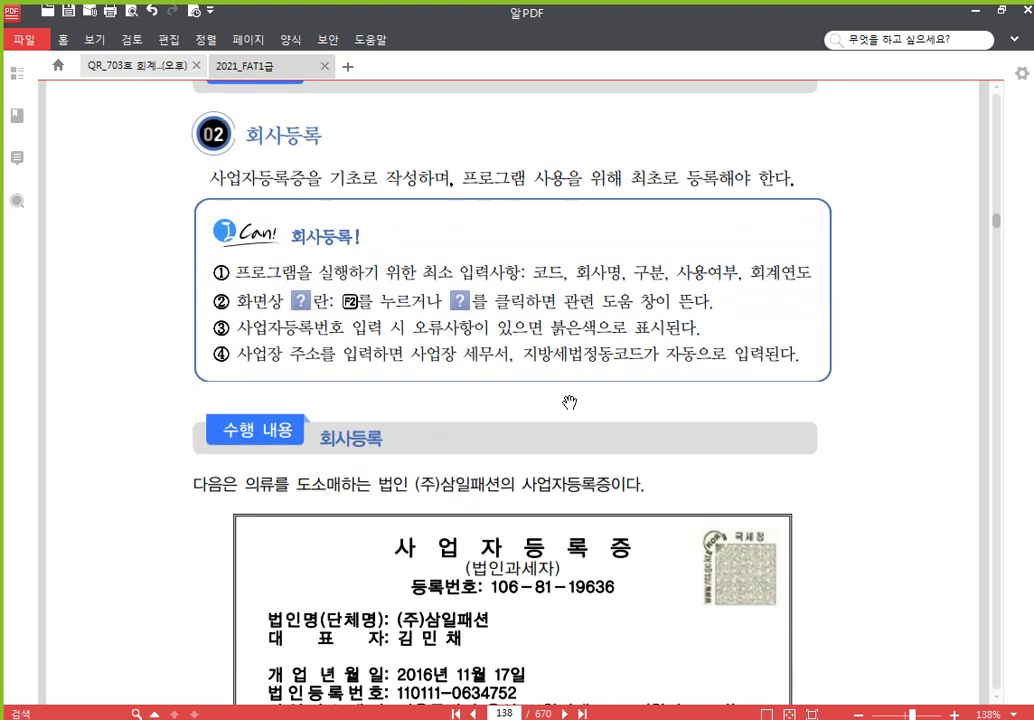
scroll(569, 402, "up", 1)
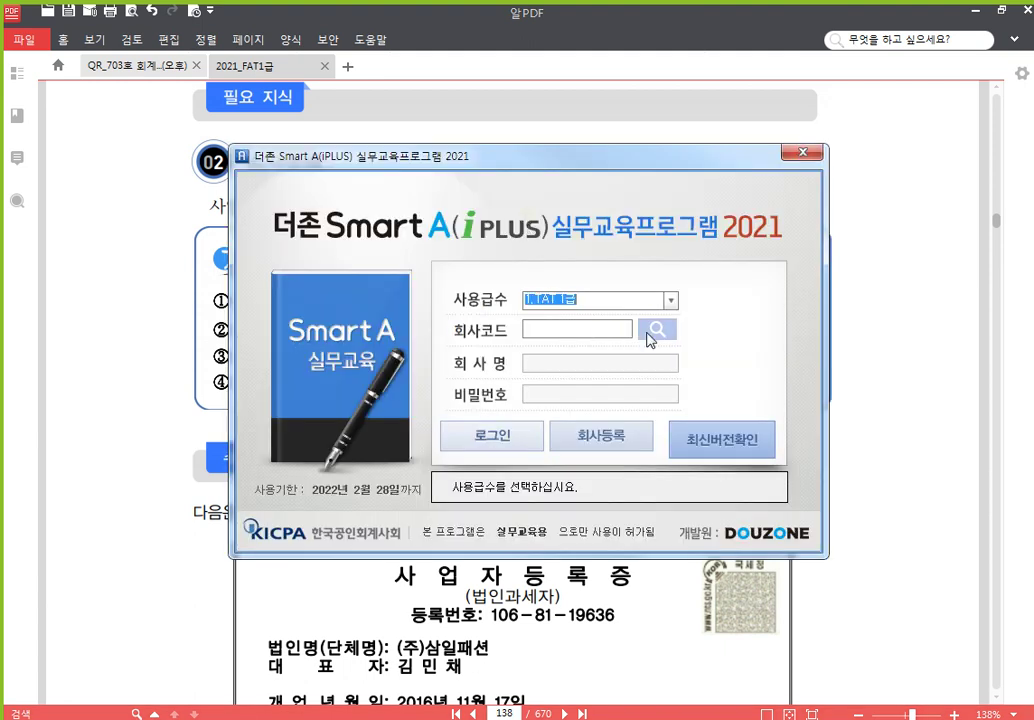
left_click(655, 334)
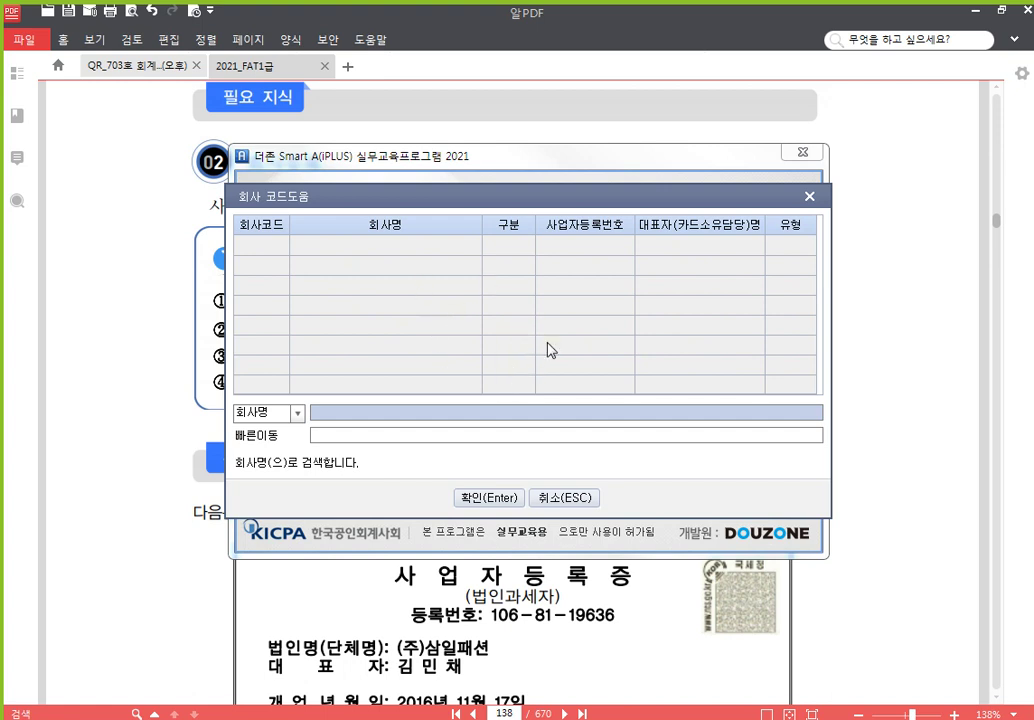
left_click(809, 196)
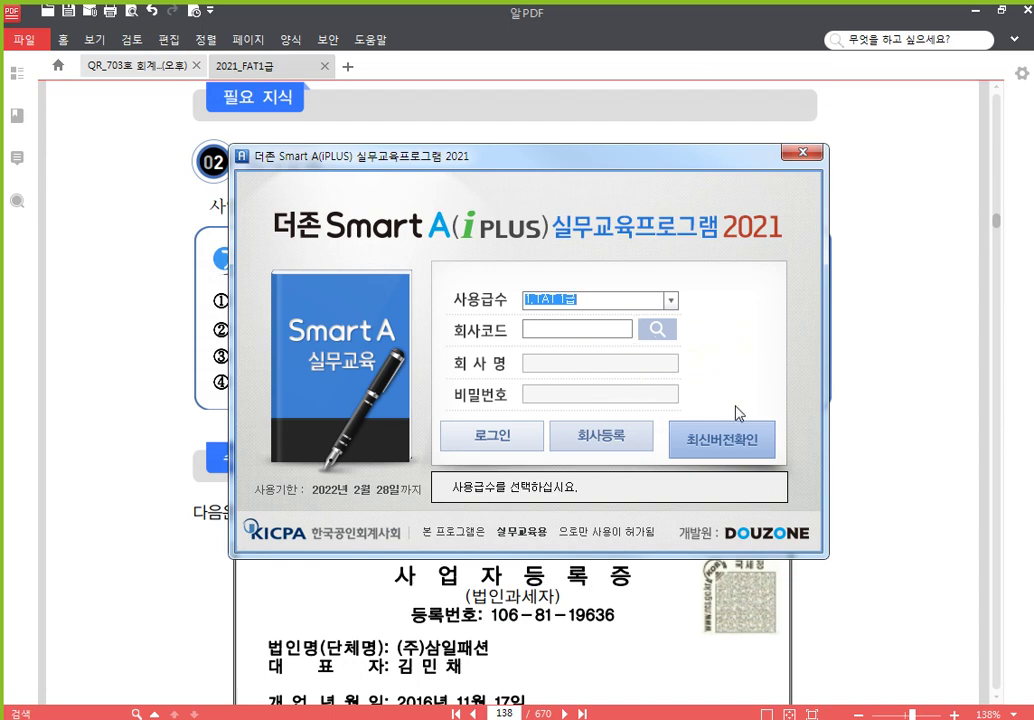
left_click(895, 360)
Pan page 138 to show the full (주)삼일패션 사업자등록증 and select its date 11월 17일
left_click_drag(579, 471, 577, 284)
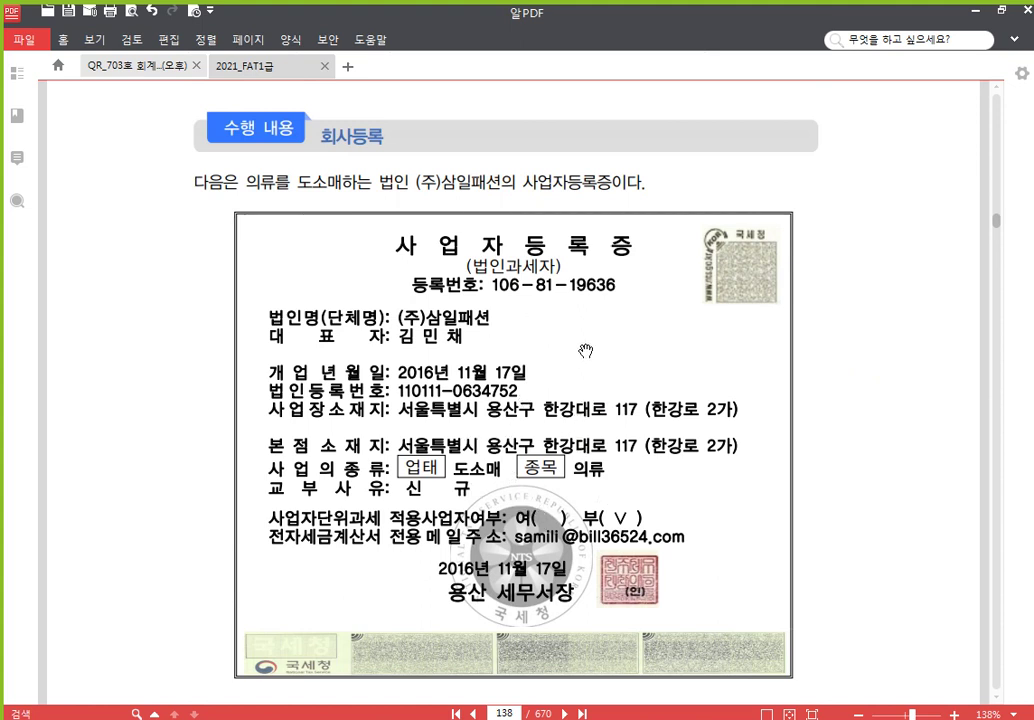
left_click_drag(584, 351, 600, 302)
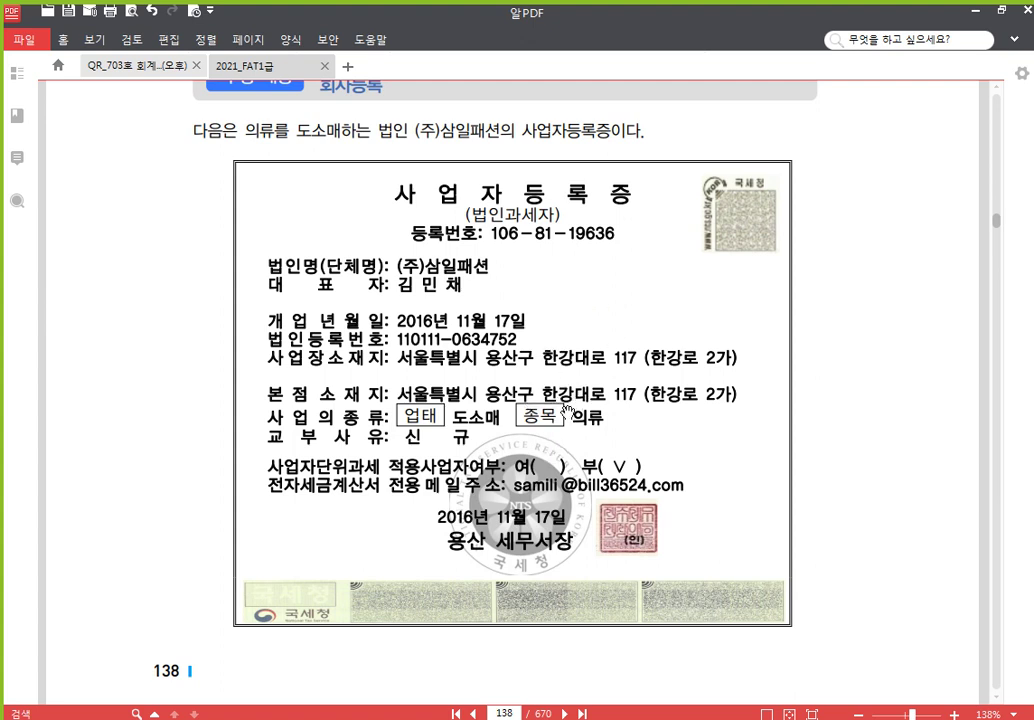
left_click_drag(612, 438, 612, 400)
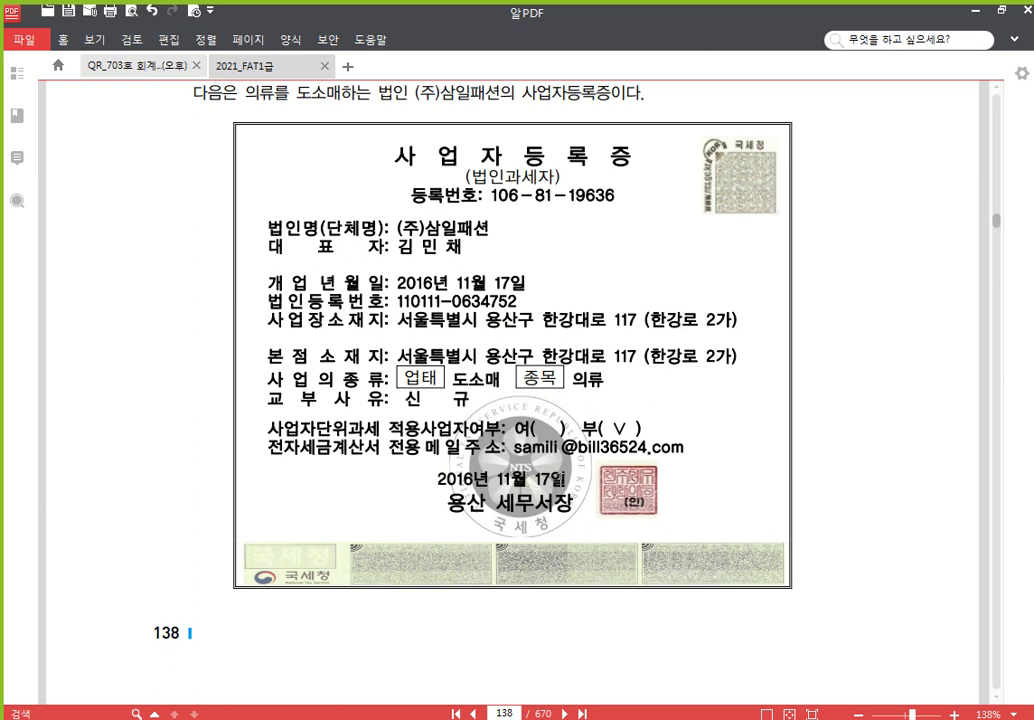
left_click_drag(565, 480, 498, 476)
Strike through 11월 17일 and underline 용산구 and the 용산 of 용산 세무서장
left_click(560, 450)
double_click(514, 322)
left_click(487, 343)
double_click(467, 502)
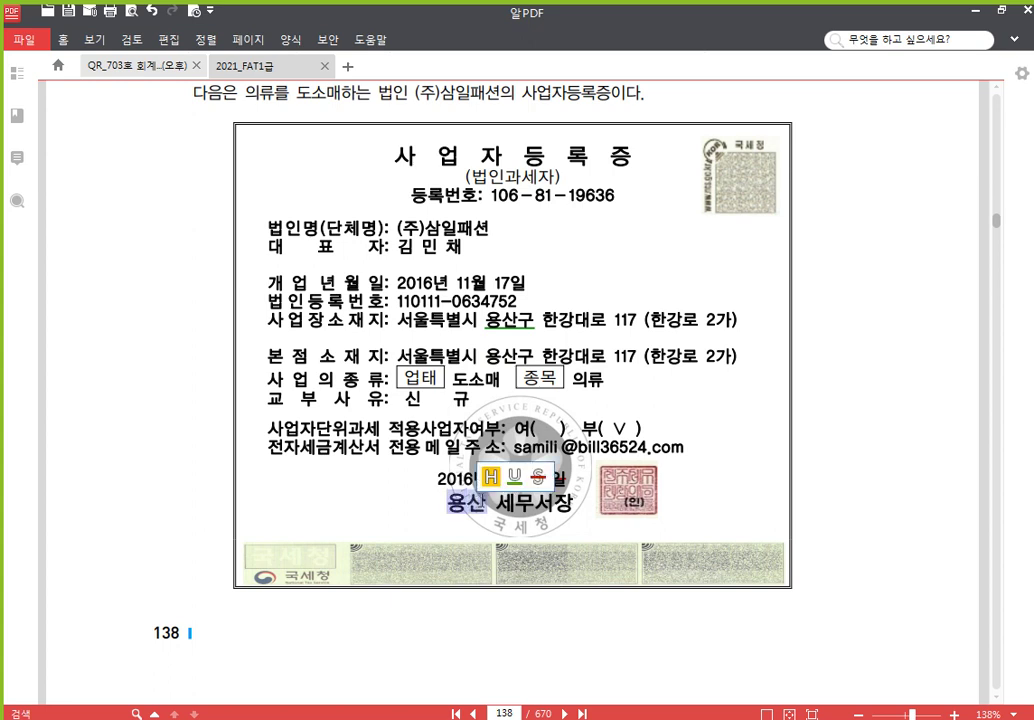
left_click(561, 507)
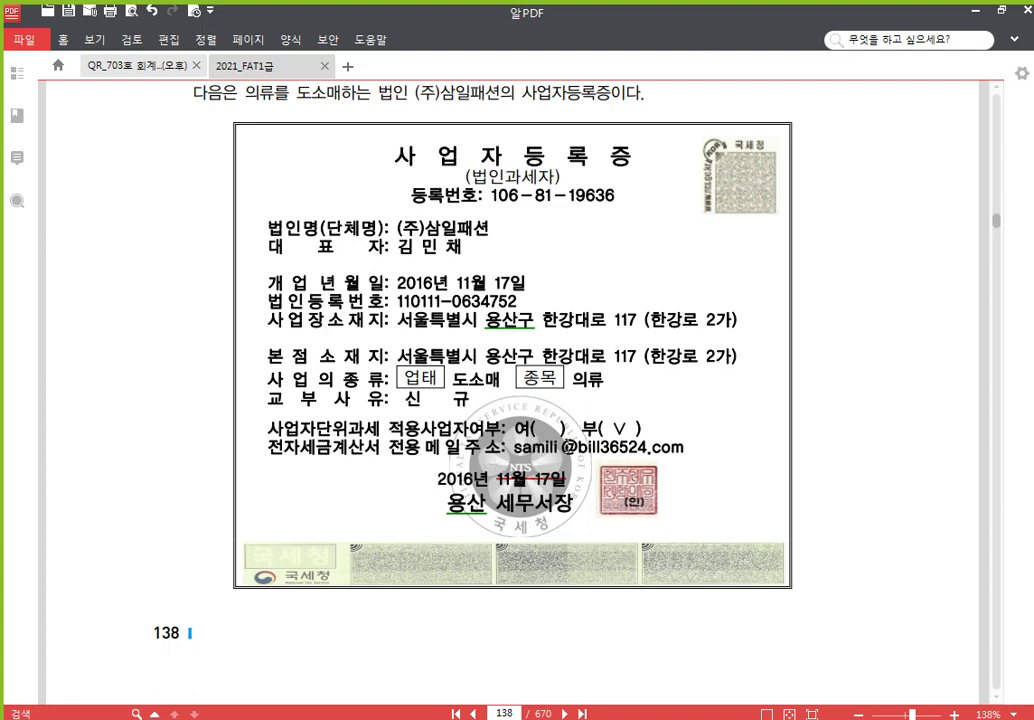
Scroll to page 139 showing (주)삼일패션's 회사등록 details
scroll(522, 452, "down", 8)
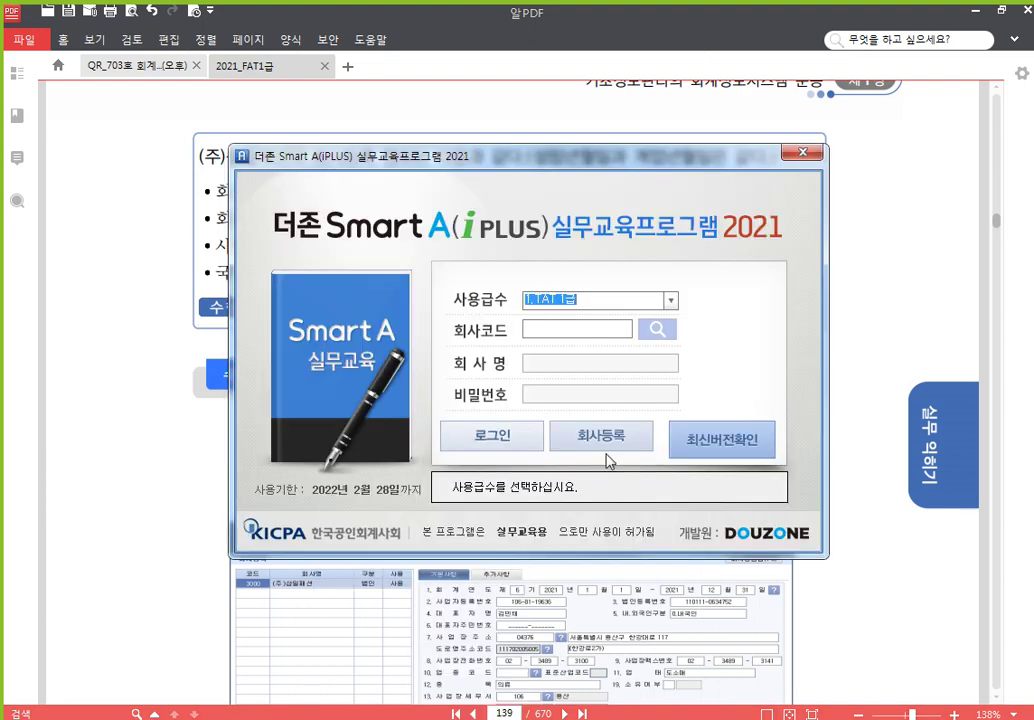
Raise the login window, highlight and clear a red box on 회사등록, then launch 회사등록
left_click_drag(535, 157, 537, 119)
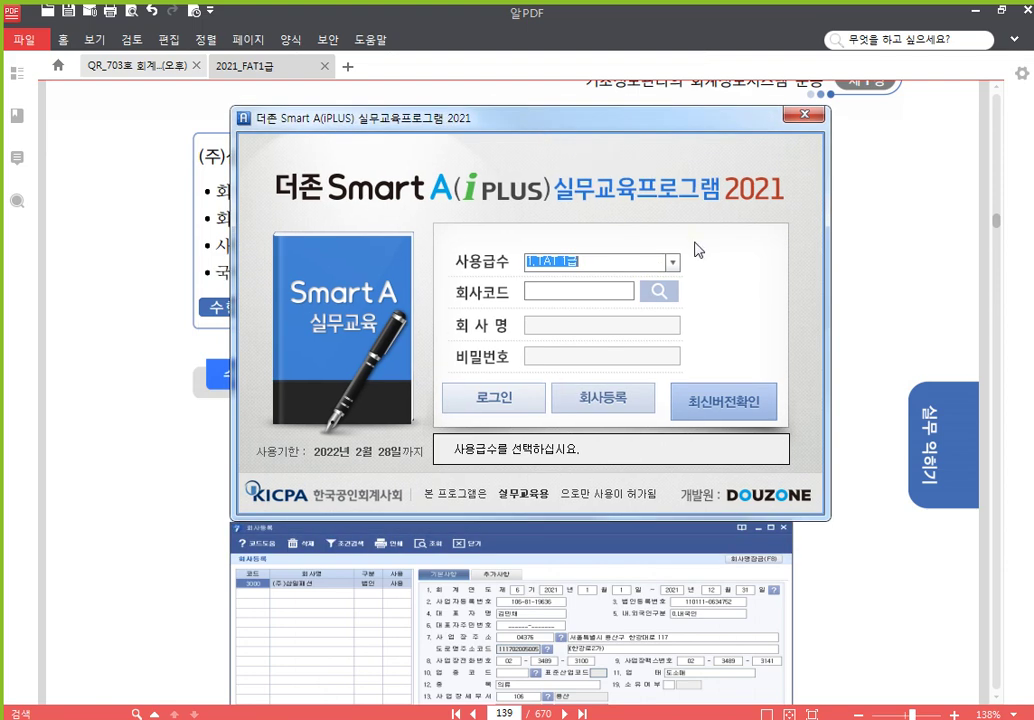
left_click_drag(548, 377, 661, 422)
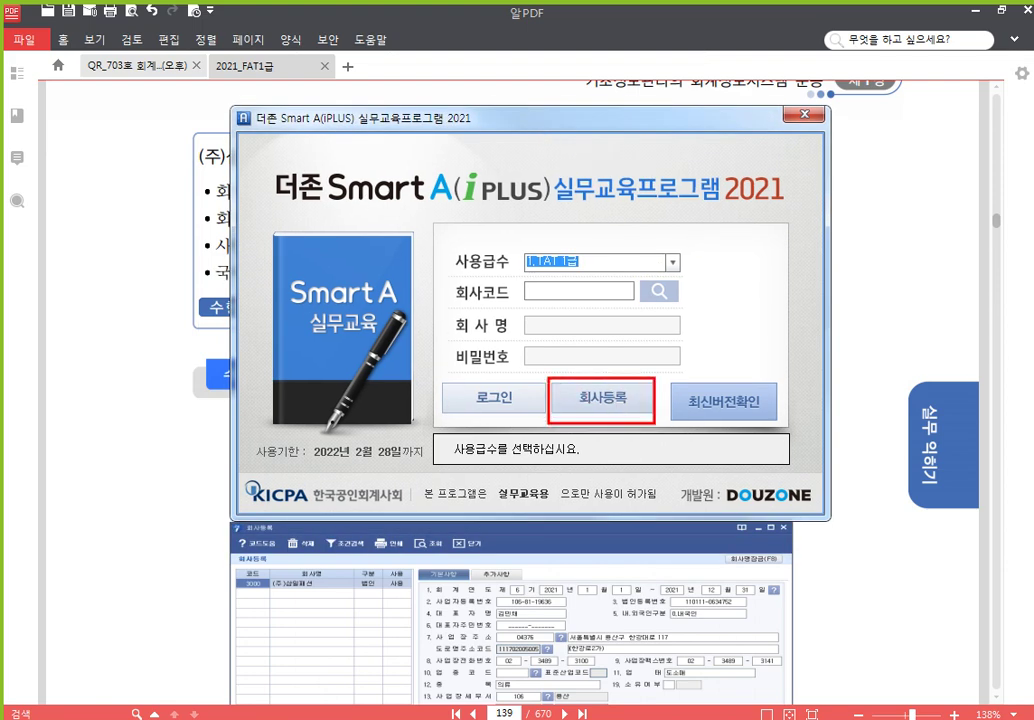
key("ctrl")
key("ctrl")
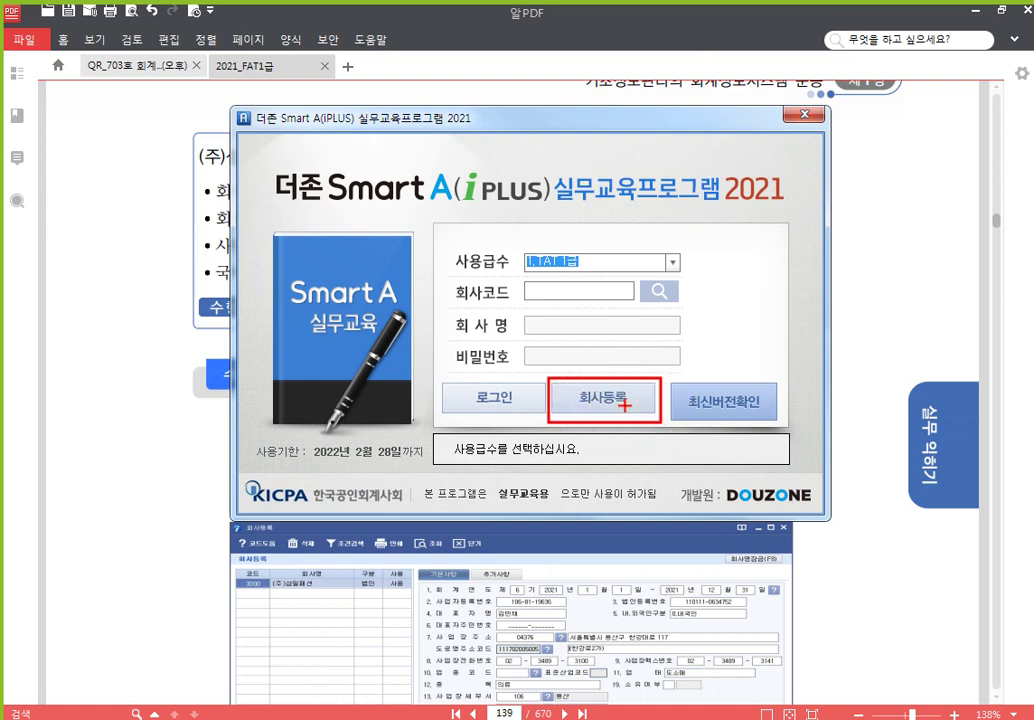
key("Escape")
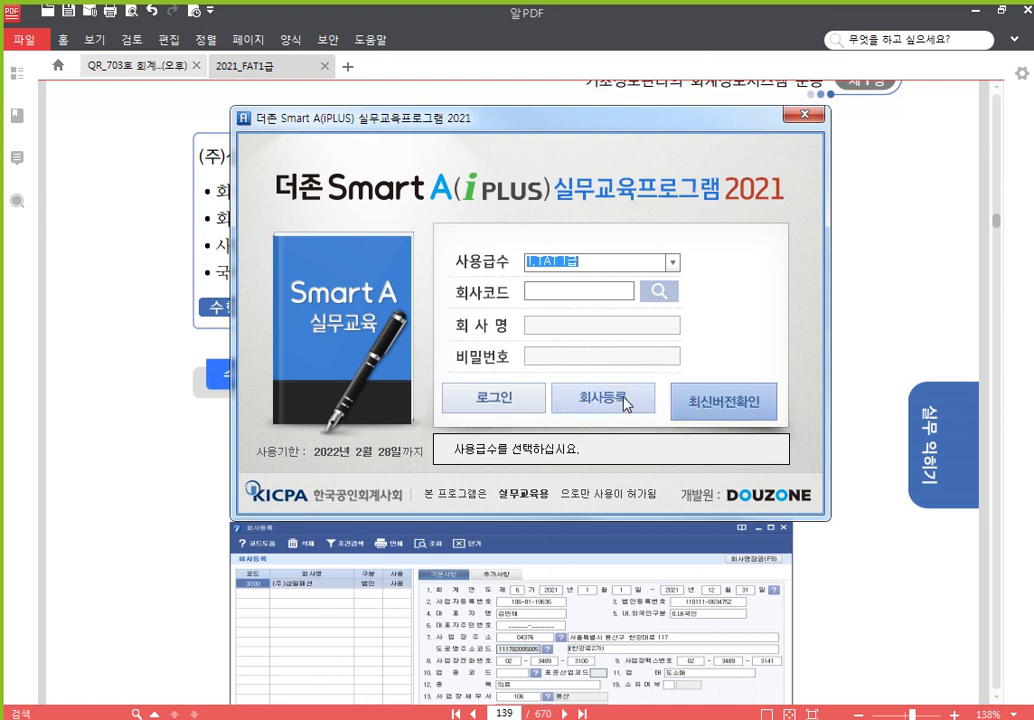
left_click(623, 405)
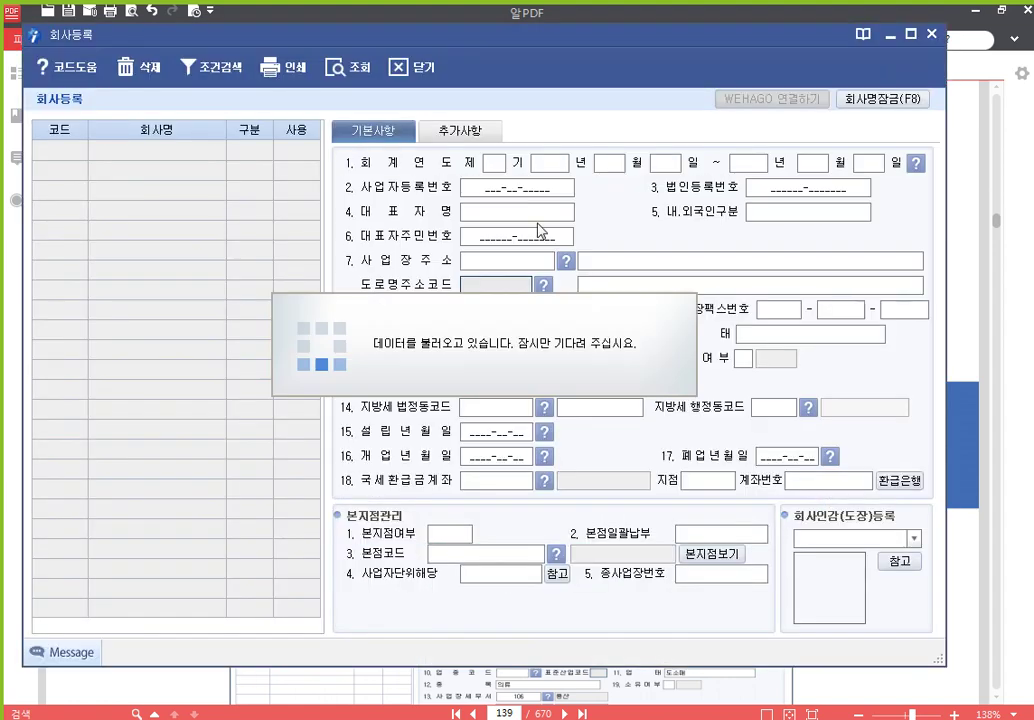
Reposition the fully loaded, empty 회사등록 window
left_click_drag(442, 44, 490, 29)
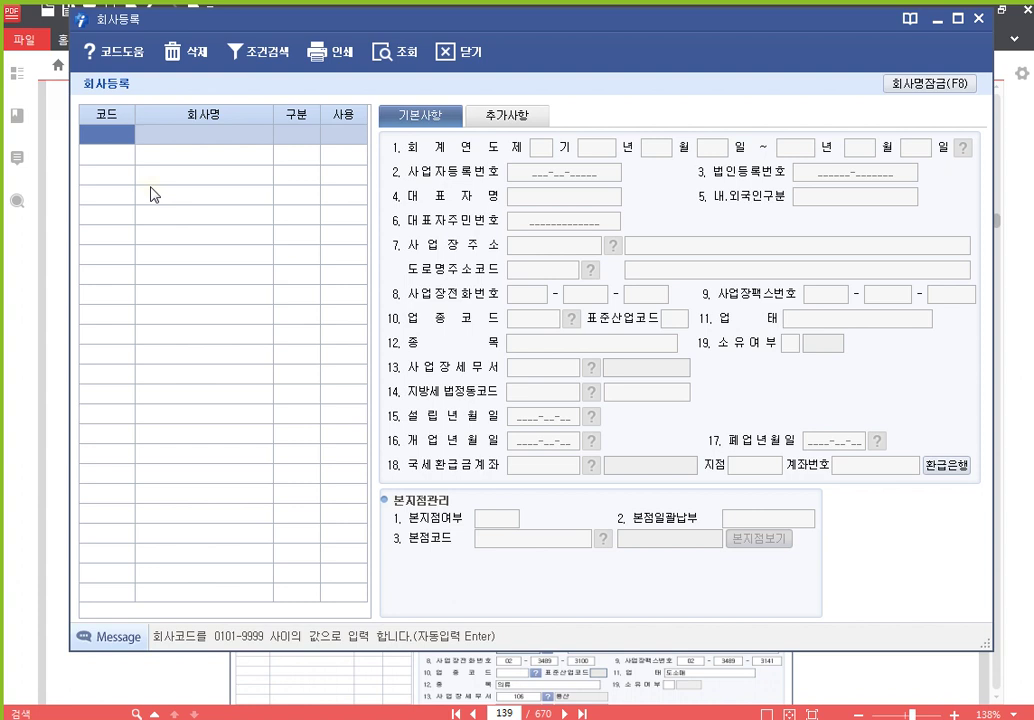
Register company code 3000 (주)삼일패션 as 0.법인 with 0.사용
type("3")
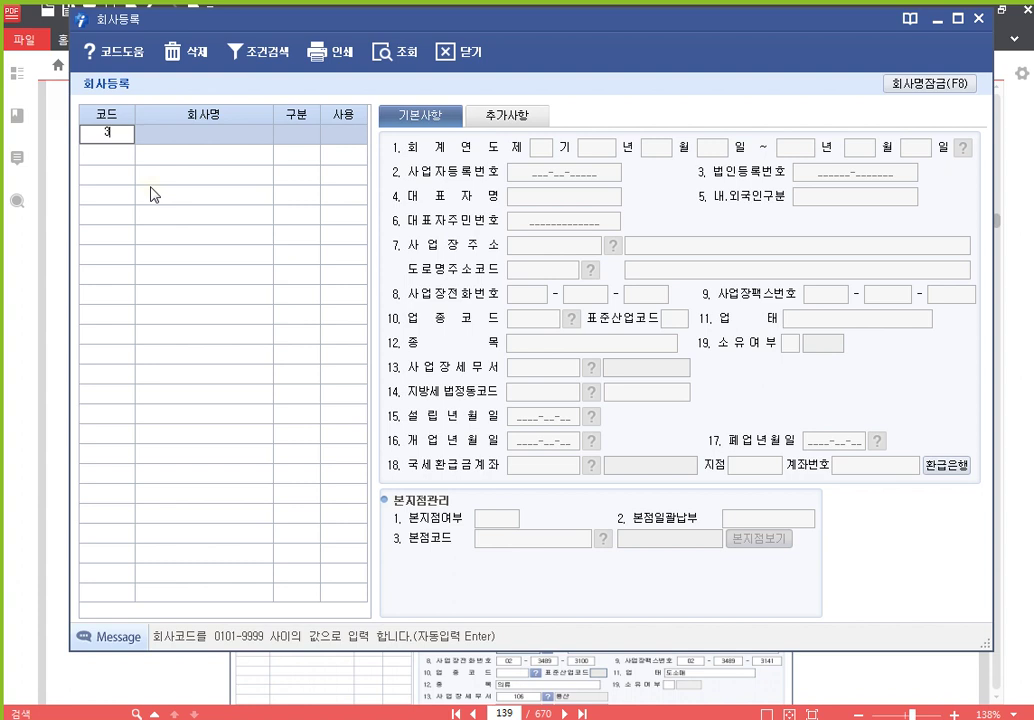
type("000")
key("Return")
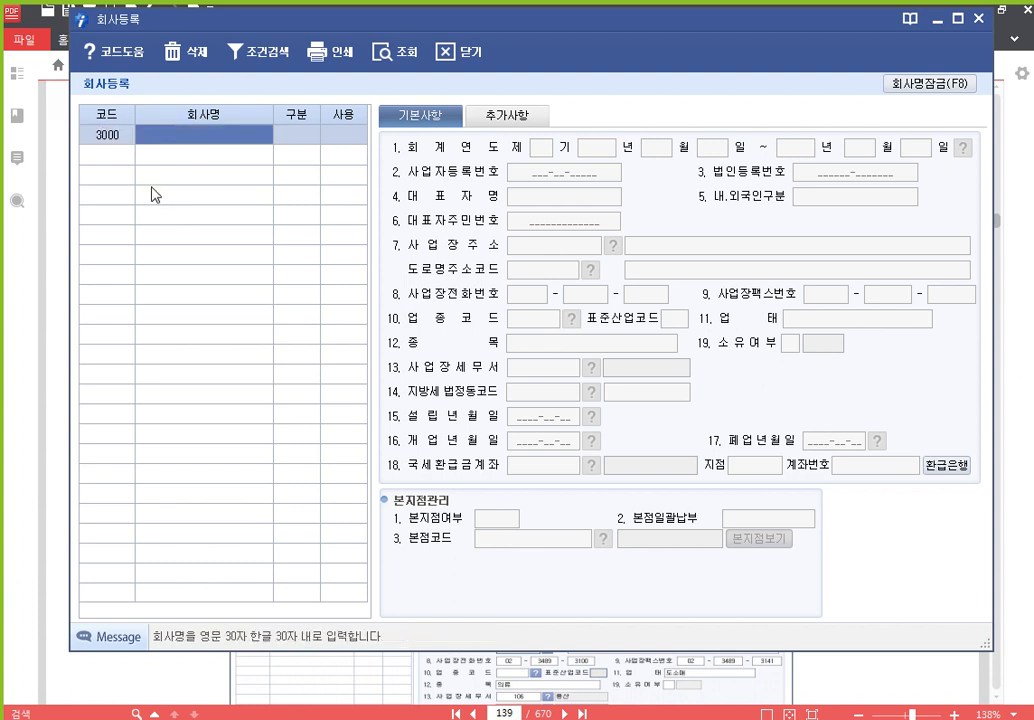
type("(ㅈ")
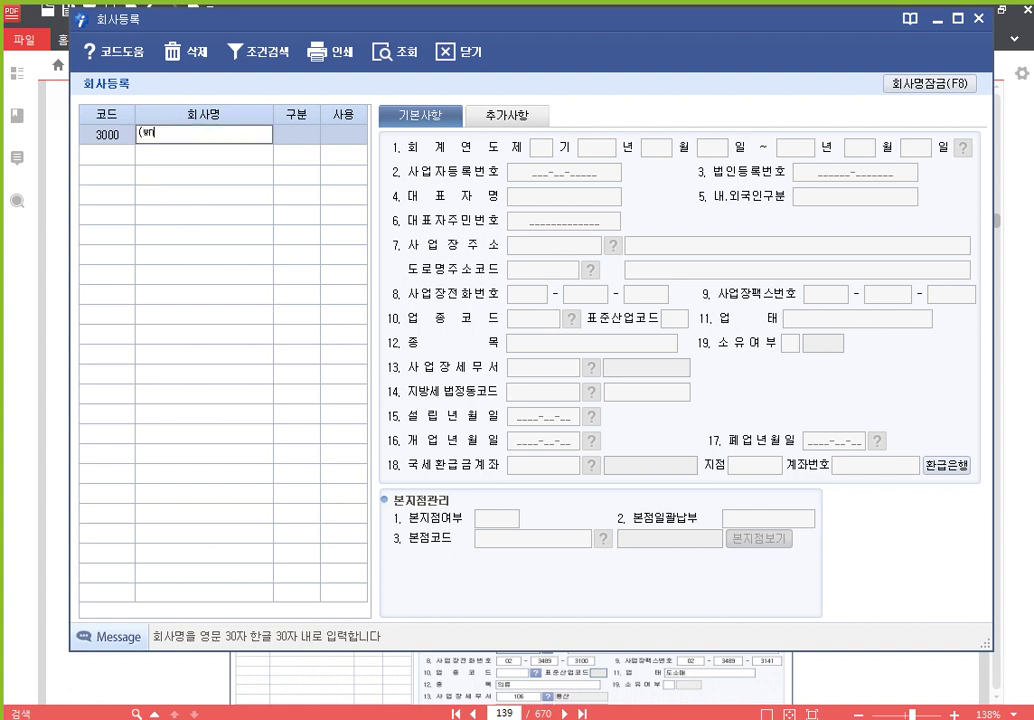
type("주)삼일패셔")
type("ㄴ")
key("Return")
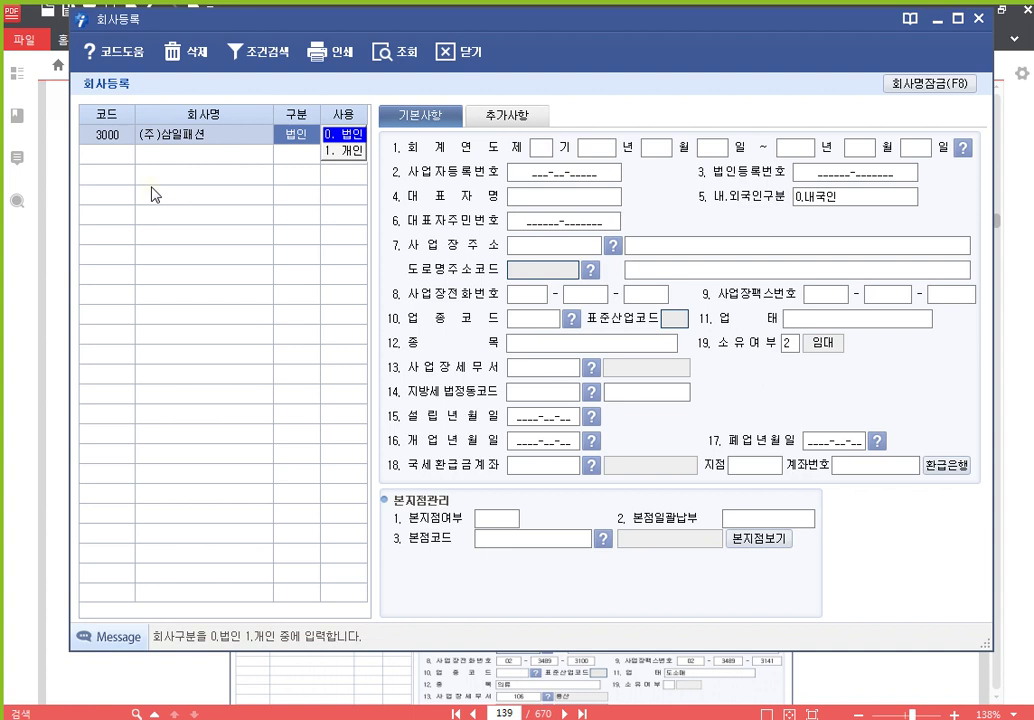
key("Return")
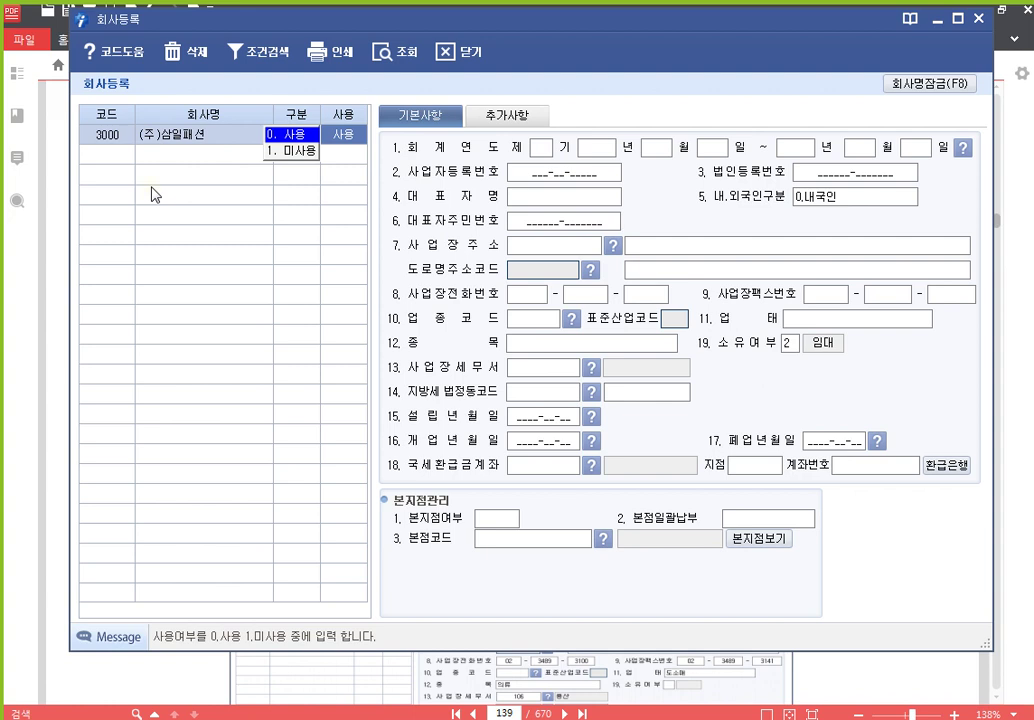
key("Return")
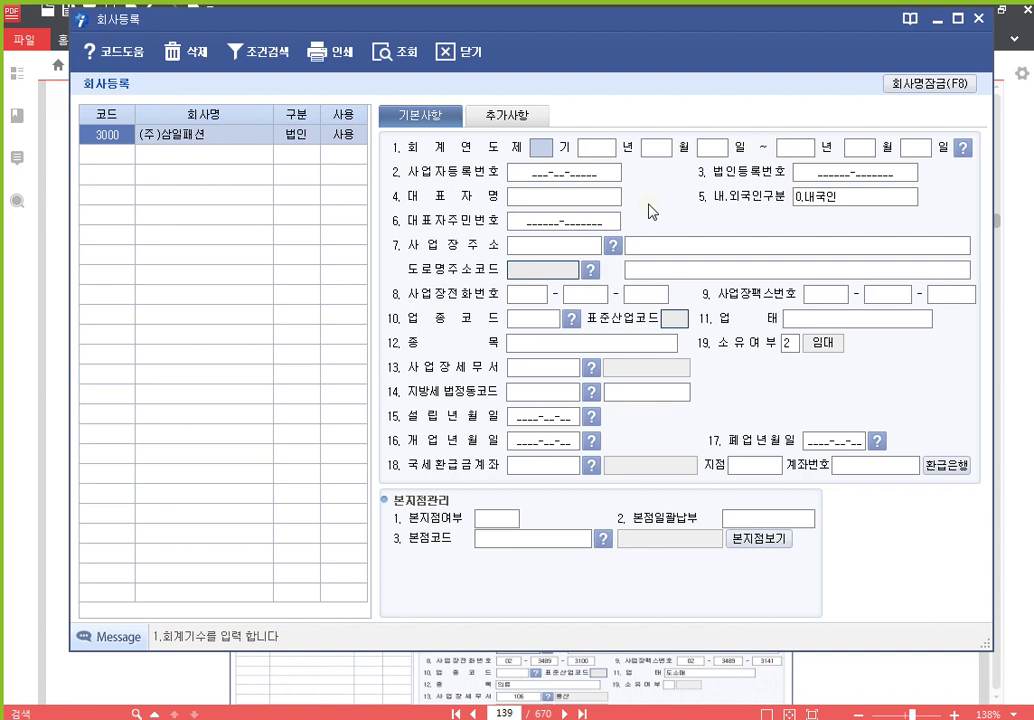
Set the fiscal year to 제6기, 2021-01-01 to 2021-12-31
type("6")
key("Return")
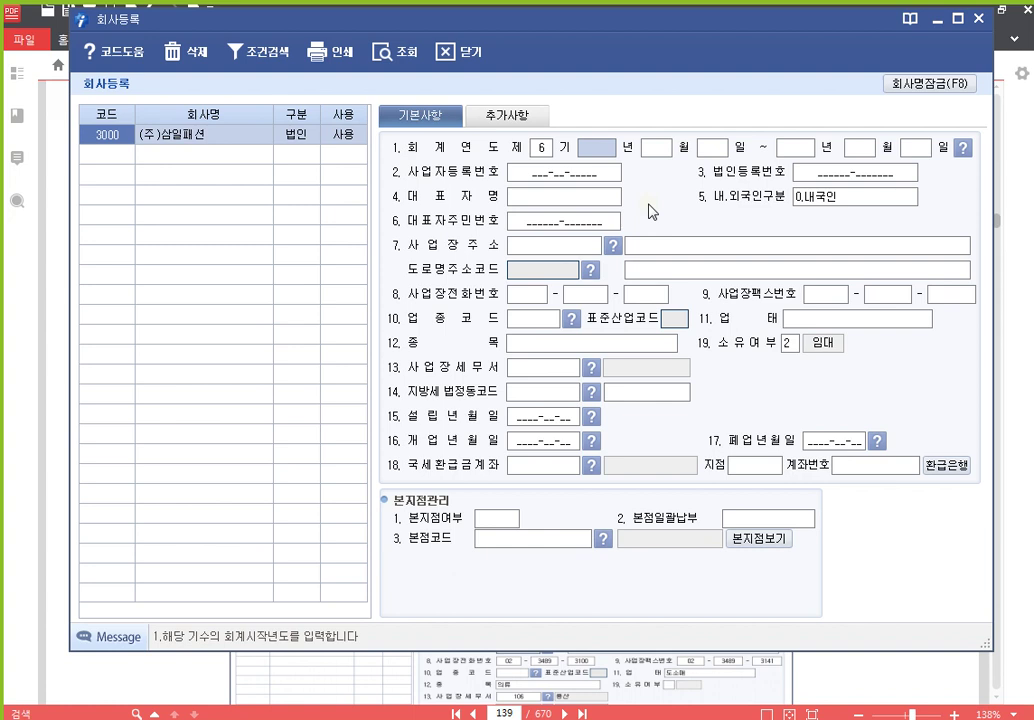
type("2021")
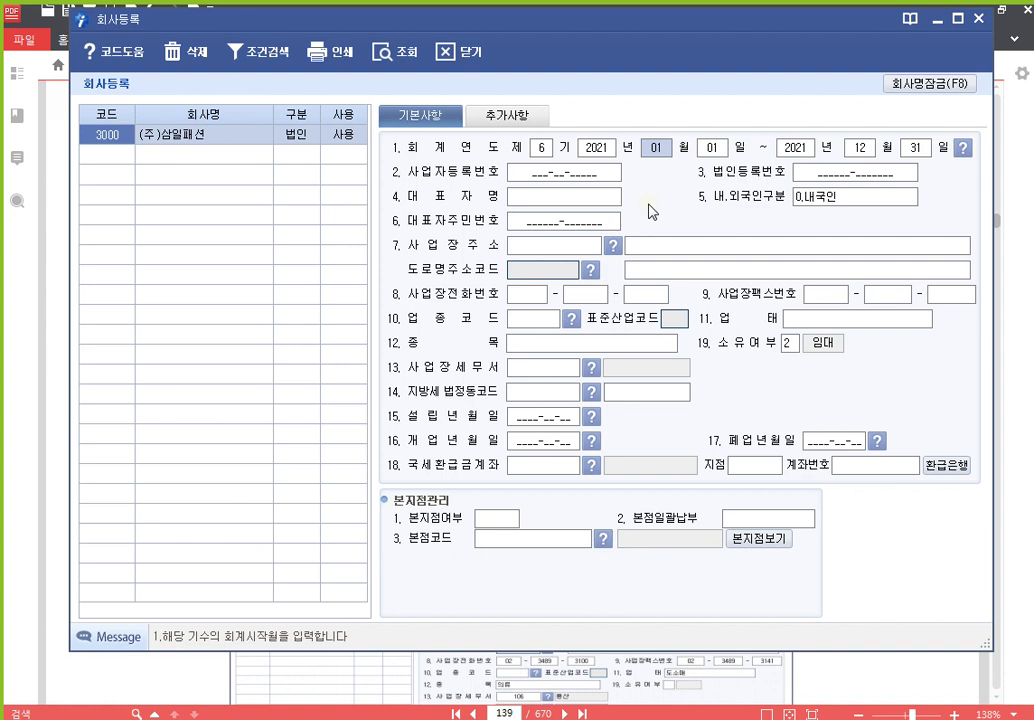
key("Return")
key("Return")
key("Return")
key("Return")
key("Return")
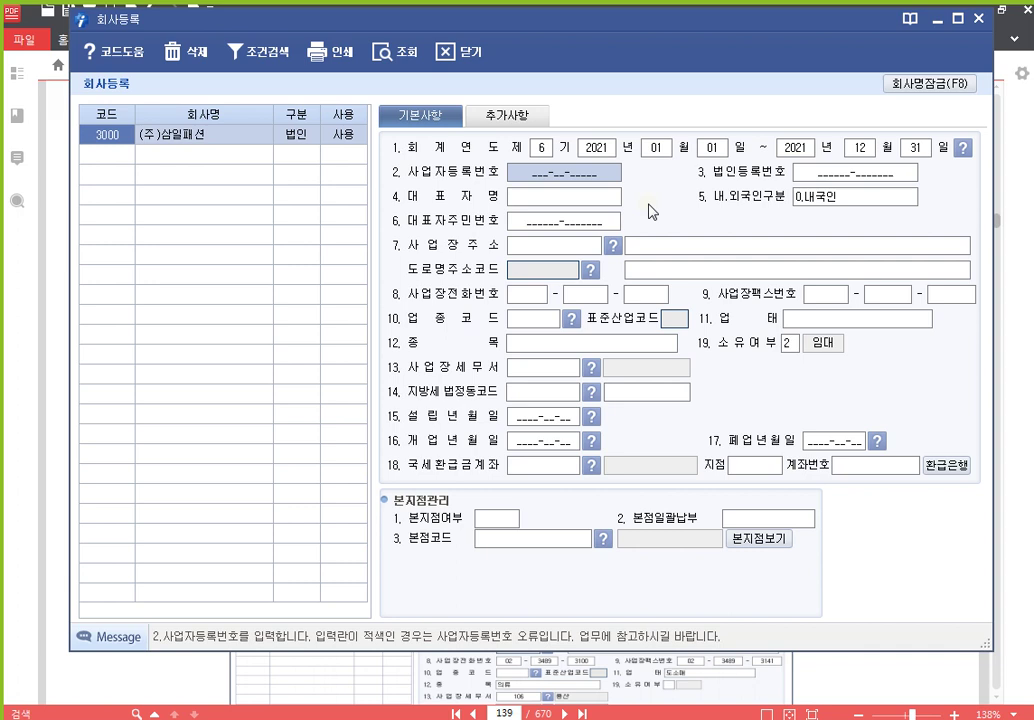
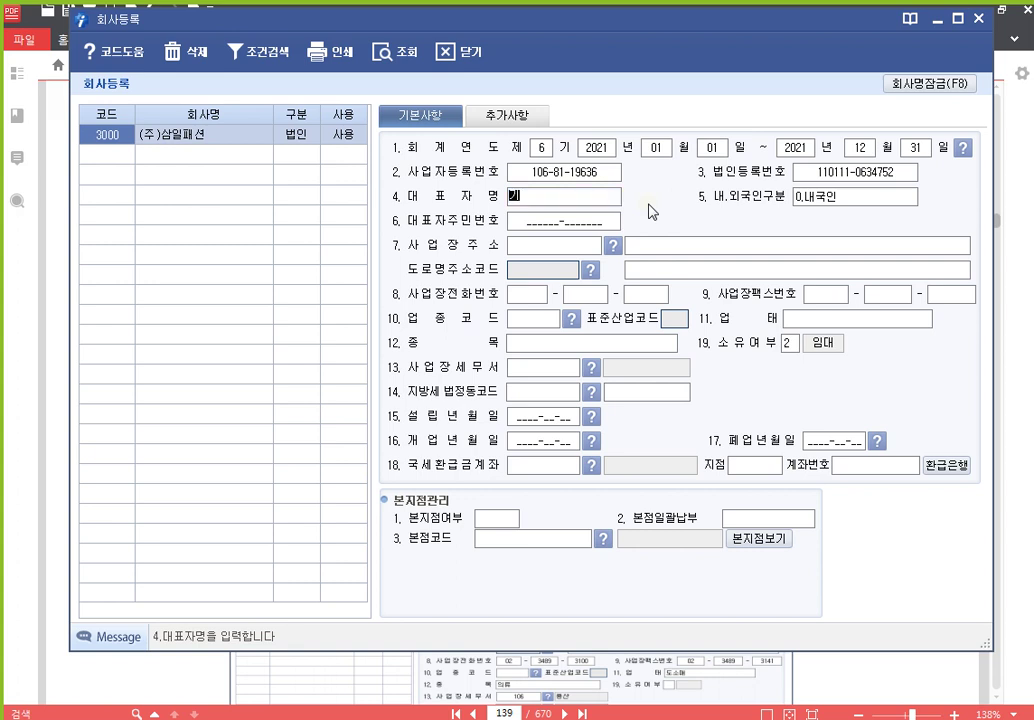
Enter the representative's name, keep 0.내국인, and leave the resident number blank
key("Return")
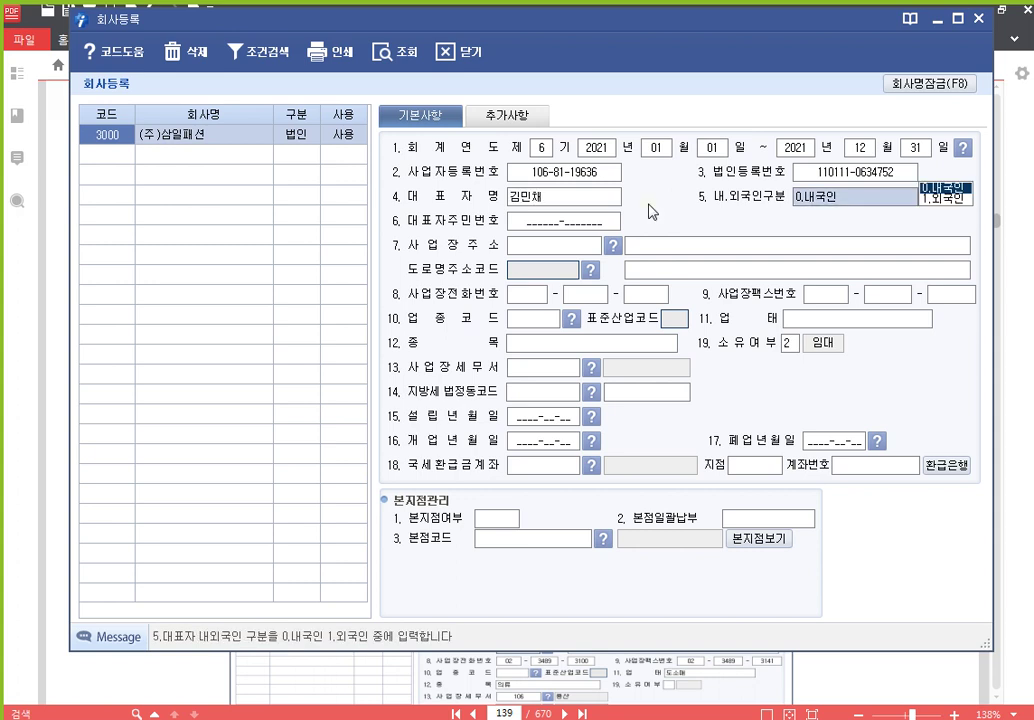
key("Return")
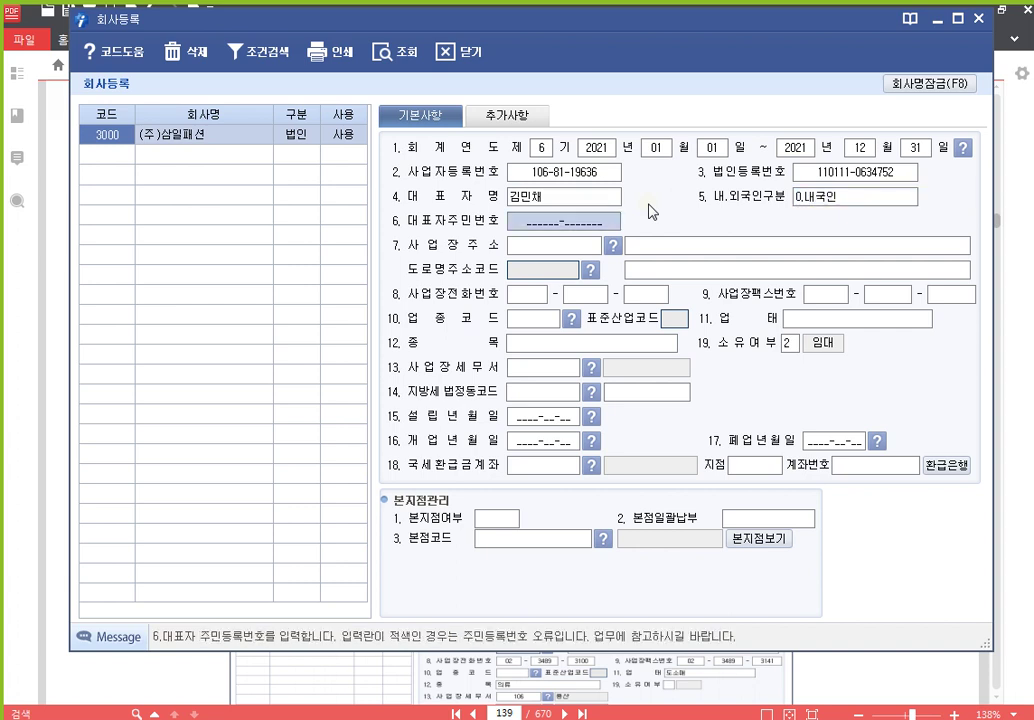
key("Return")
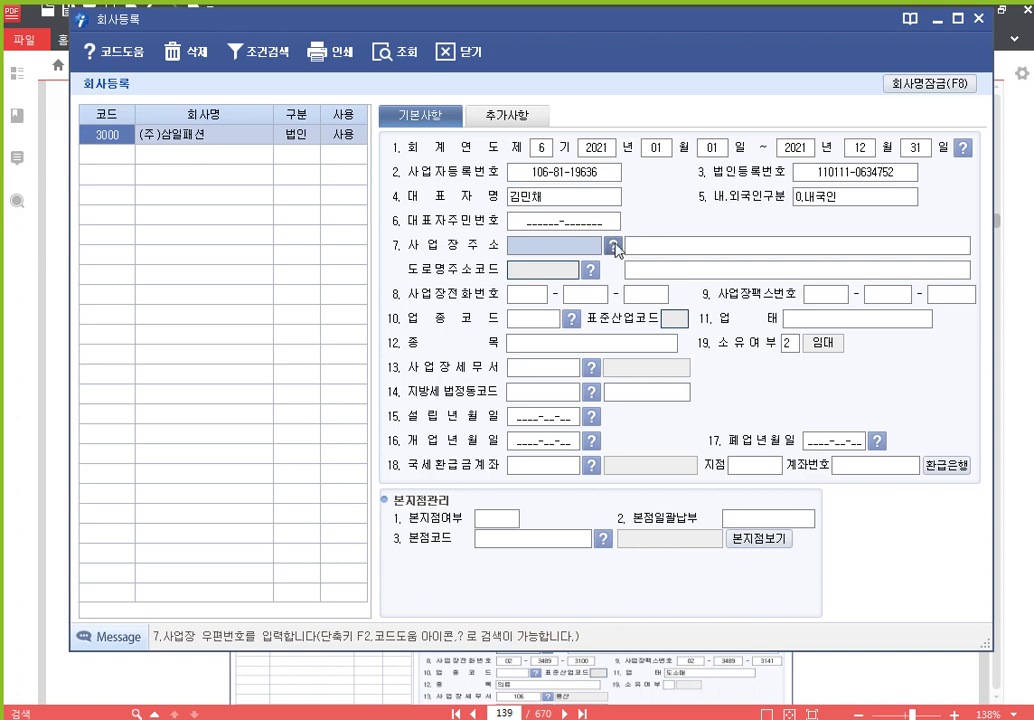
left_click(613, 246)
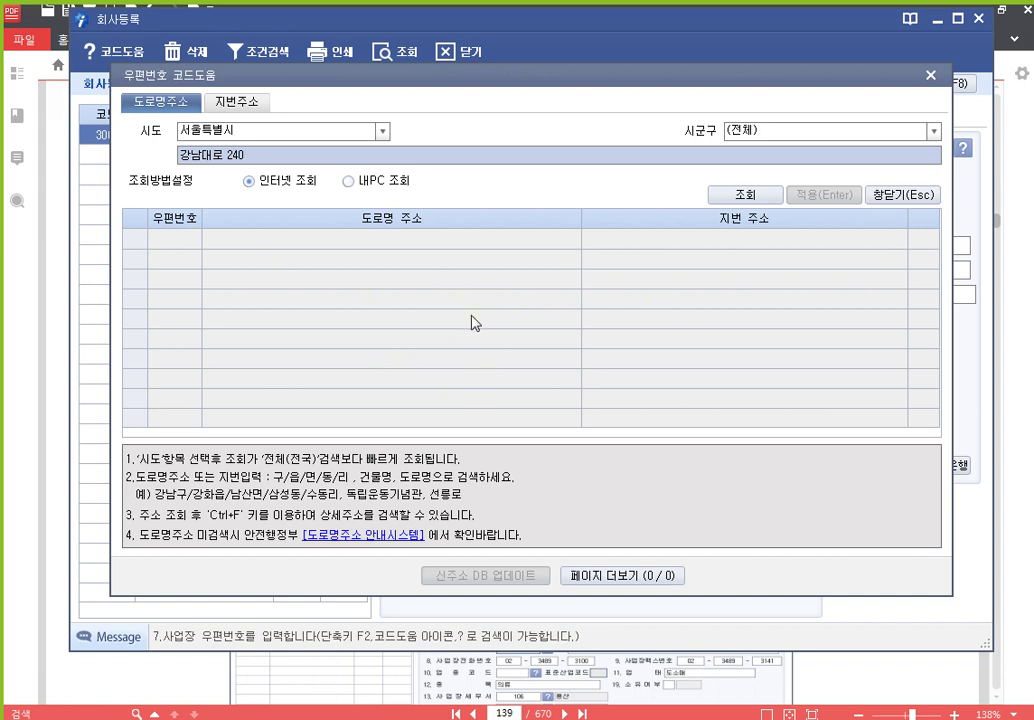
left_click(931, 77)
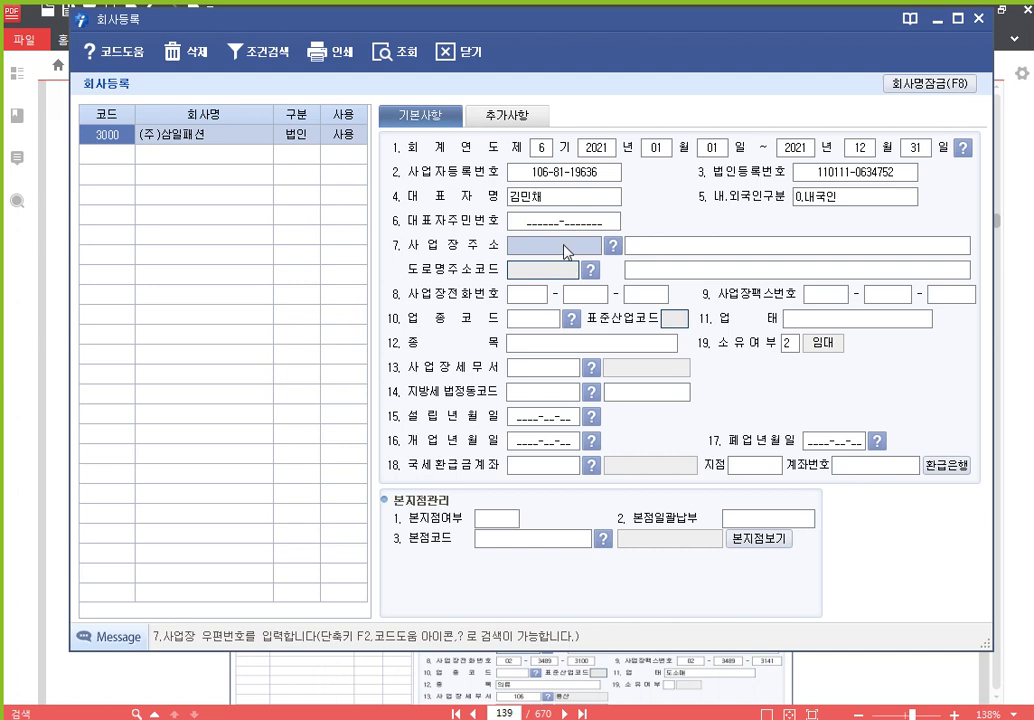
left_click(557, 252)
left_click(557, 252)
key("F2")
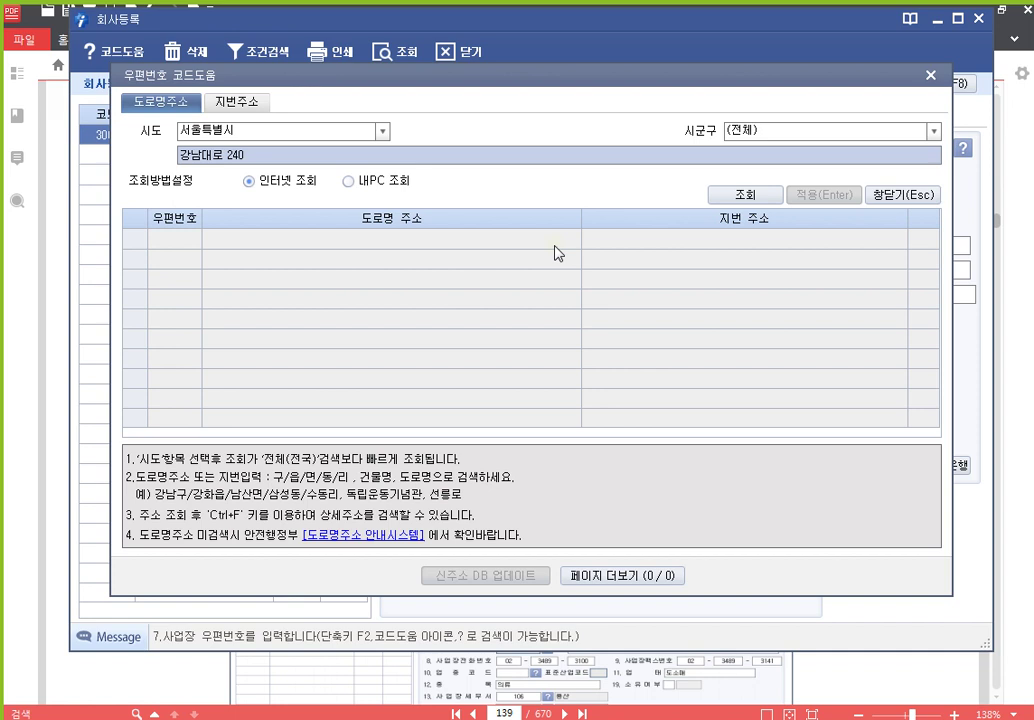
left_click(930, 76)
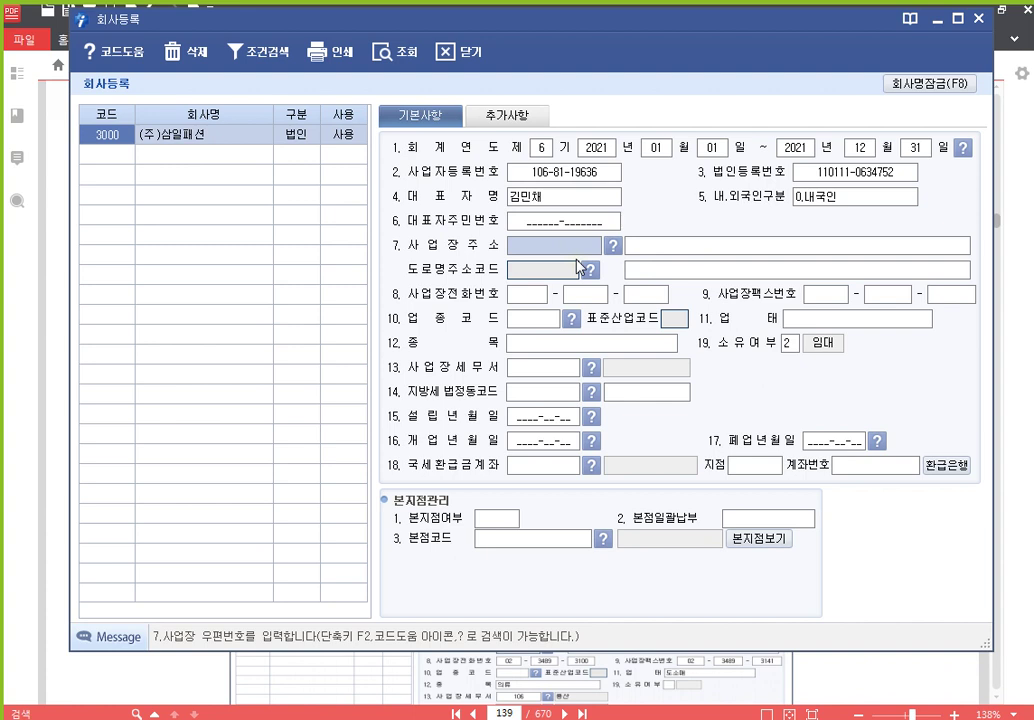
key("F2")
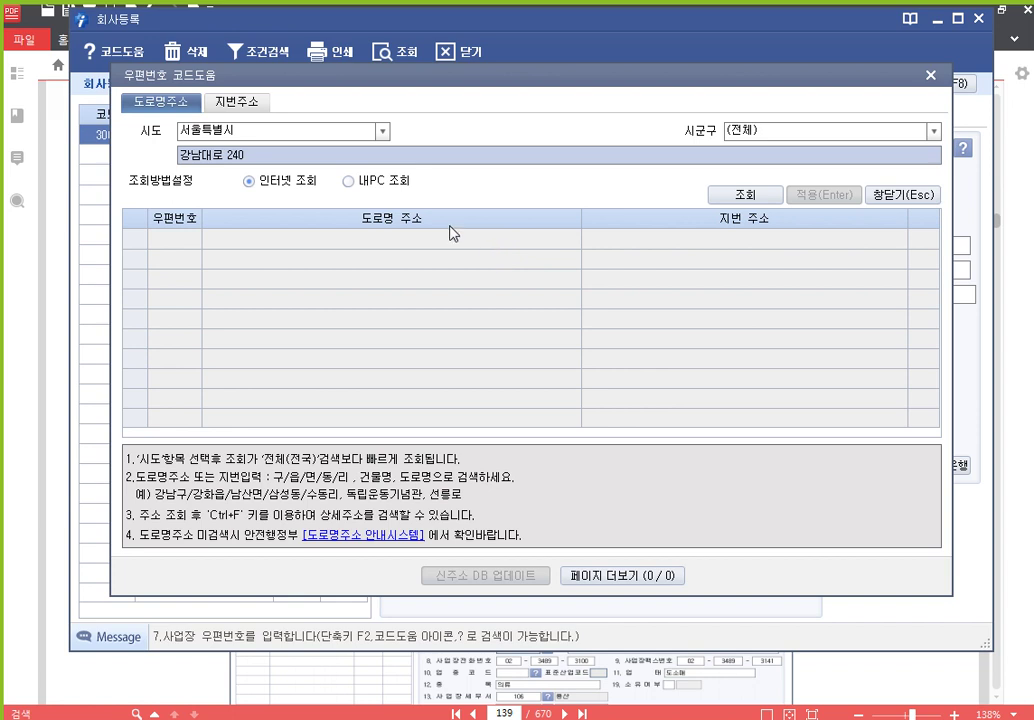
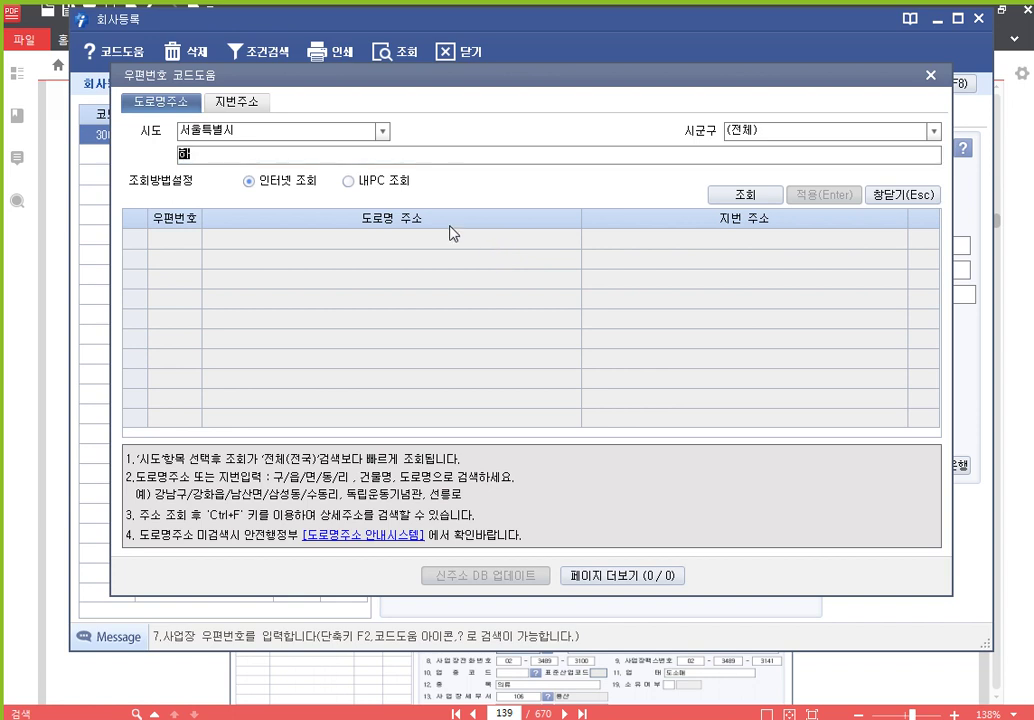
key("Return")
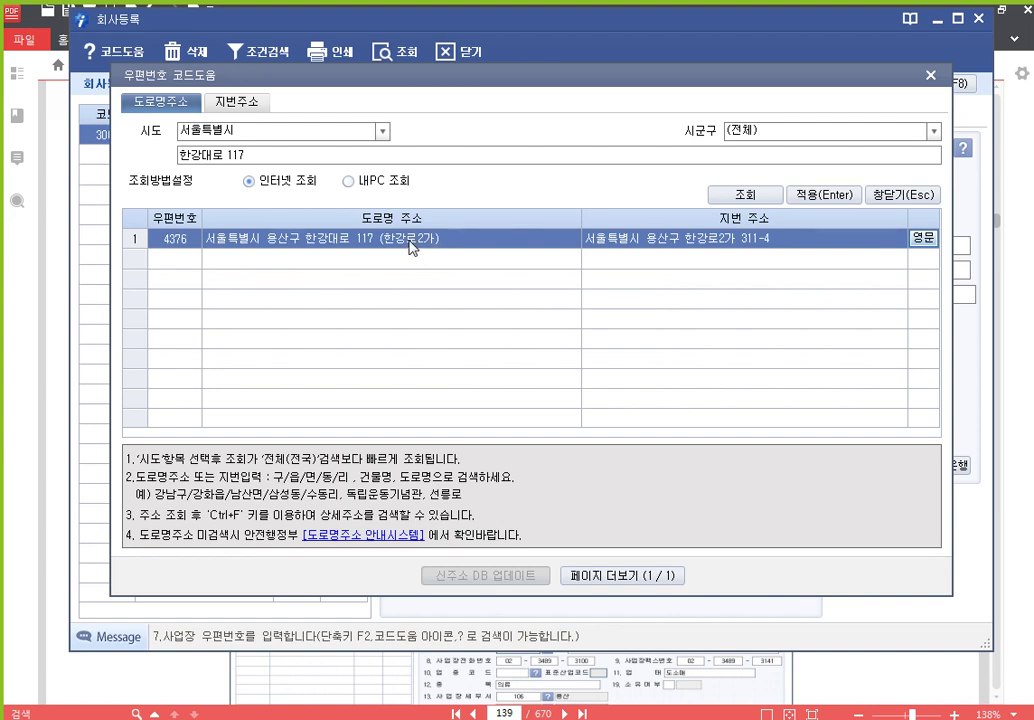
double_click(410, 247)
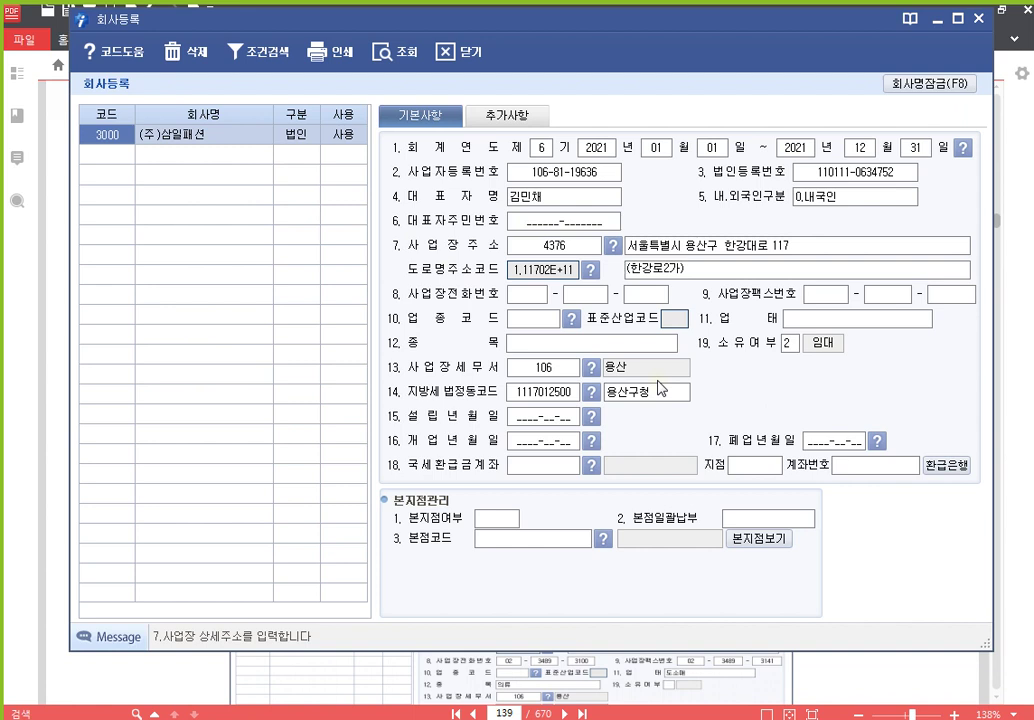
Enter the business phone number and fax number, each with the 02 area code
key("Return")
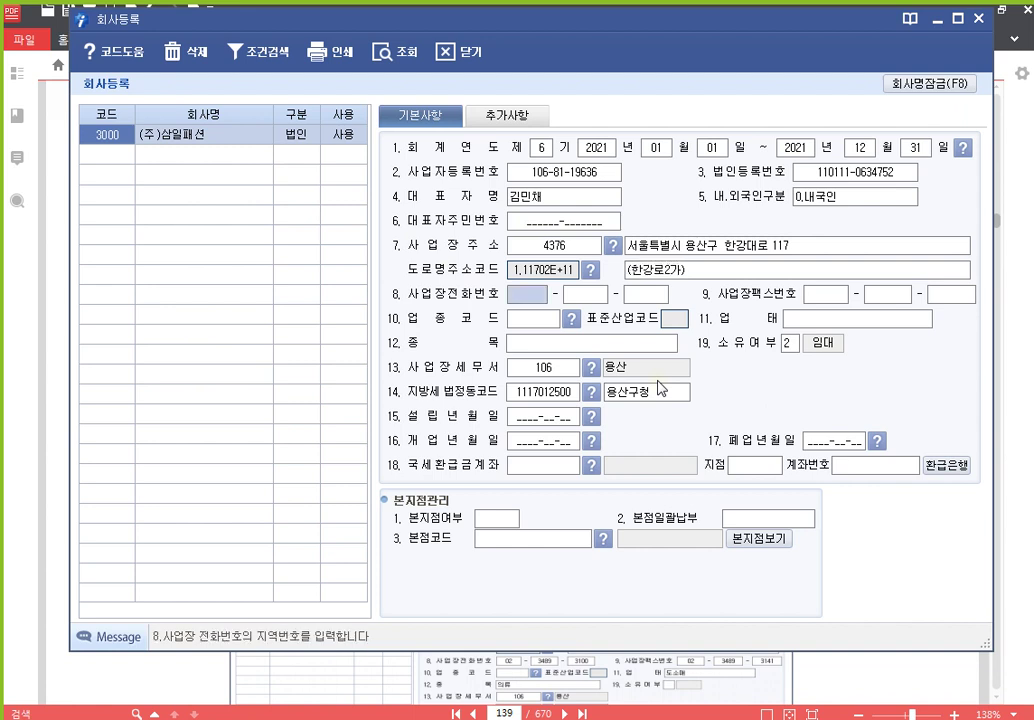
key("Return")
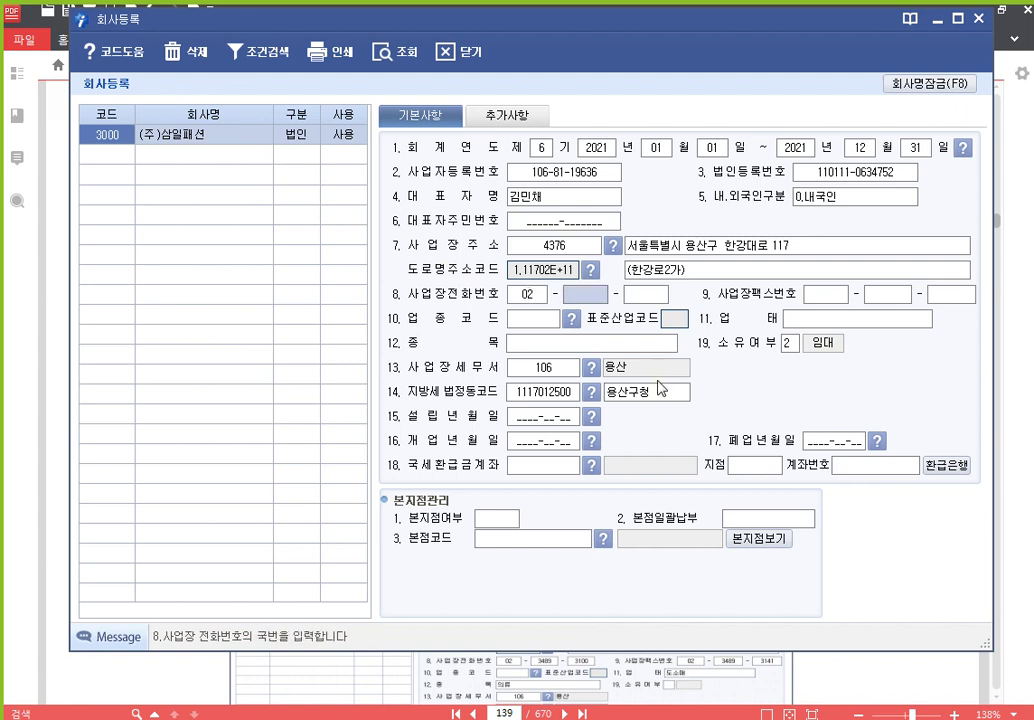
key("Return")
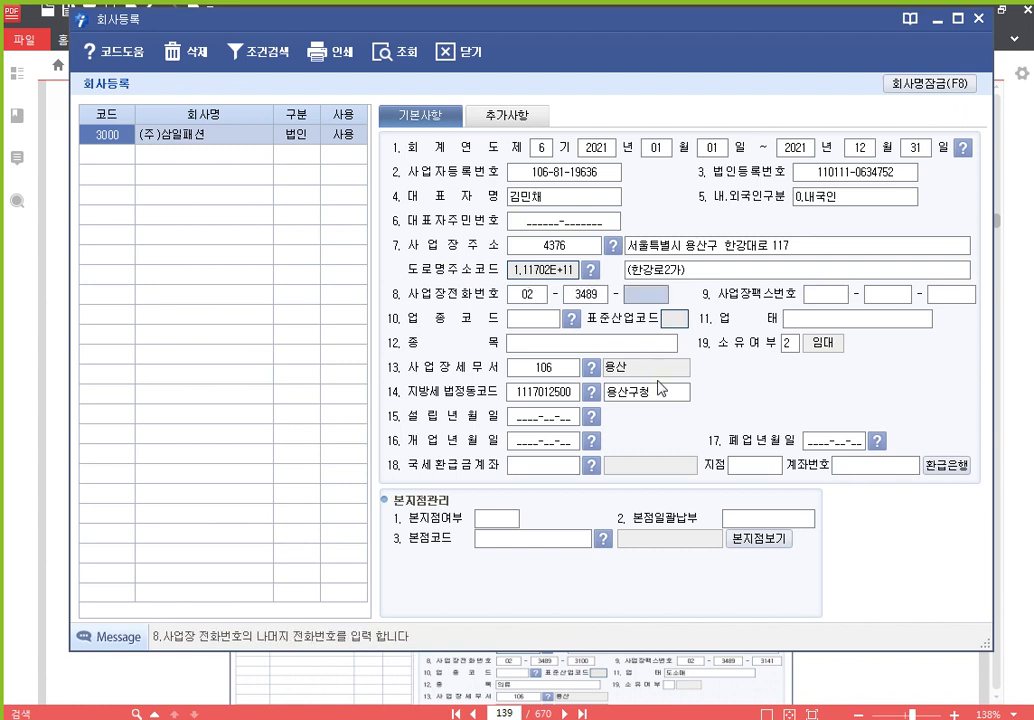
key("Return")
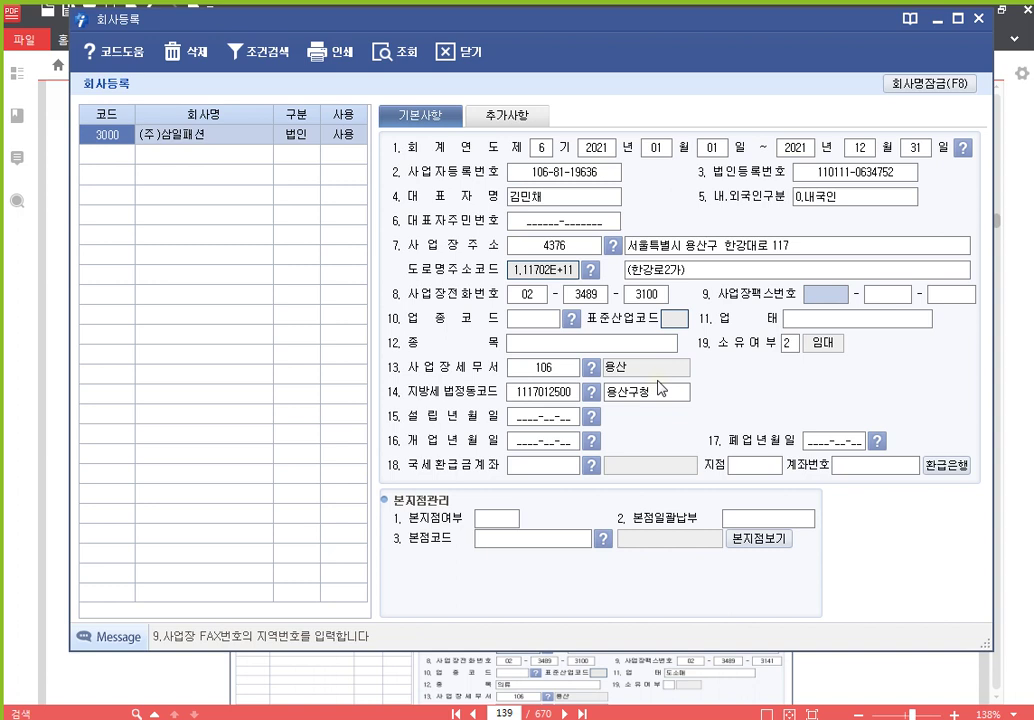
key("Return")
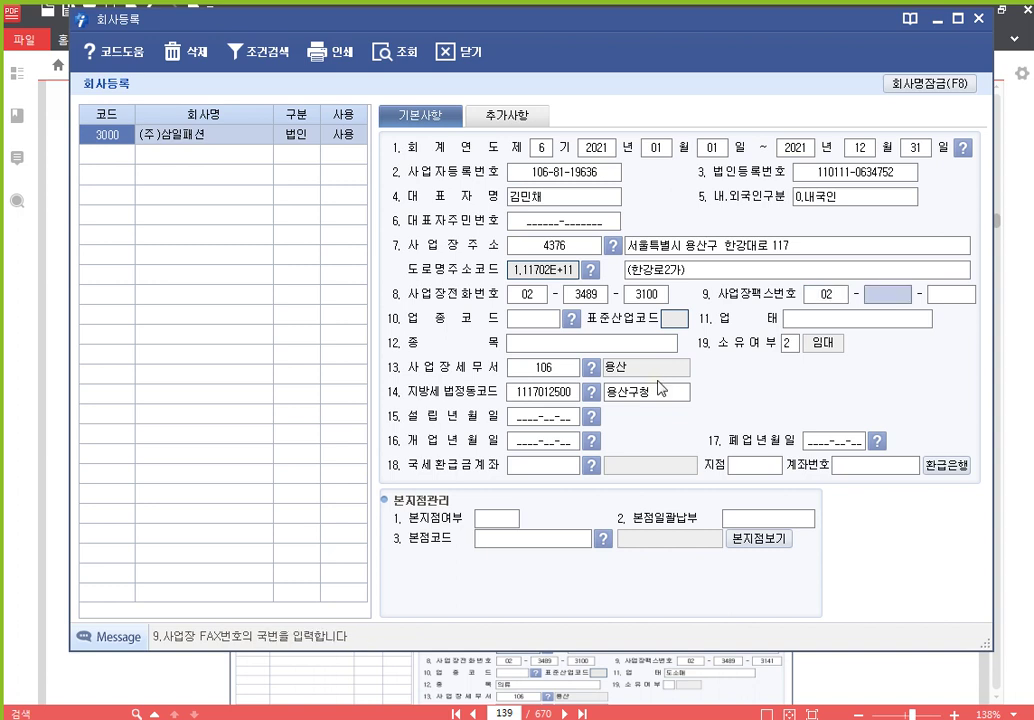
key("Return")
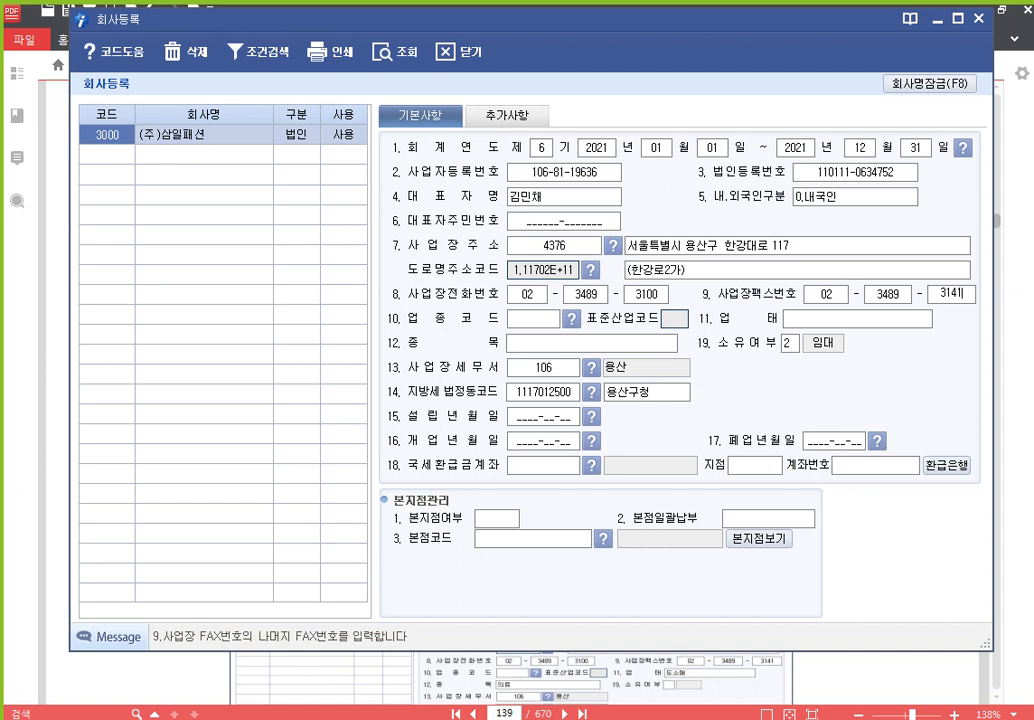
key("Return")
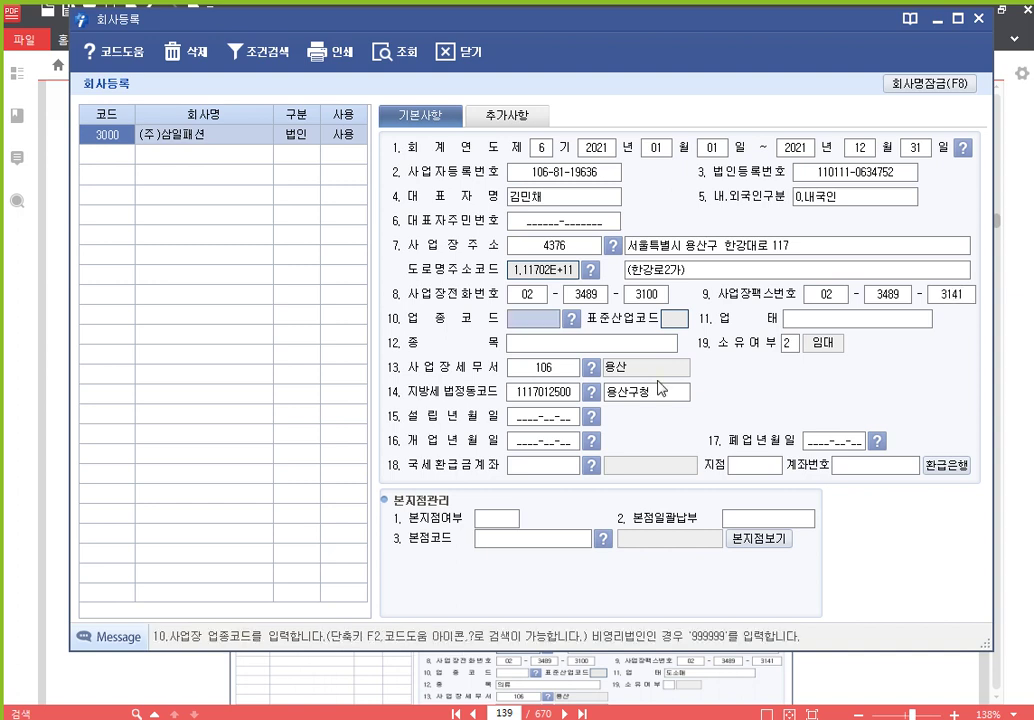
Skip the industry codes, set 업태 to 도소매, 종목 to 의류 and 소유여부 to 2.임대
key("Return")
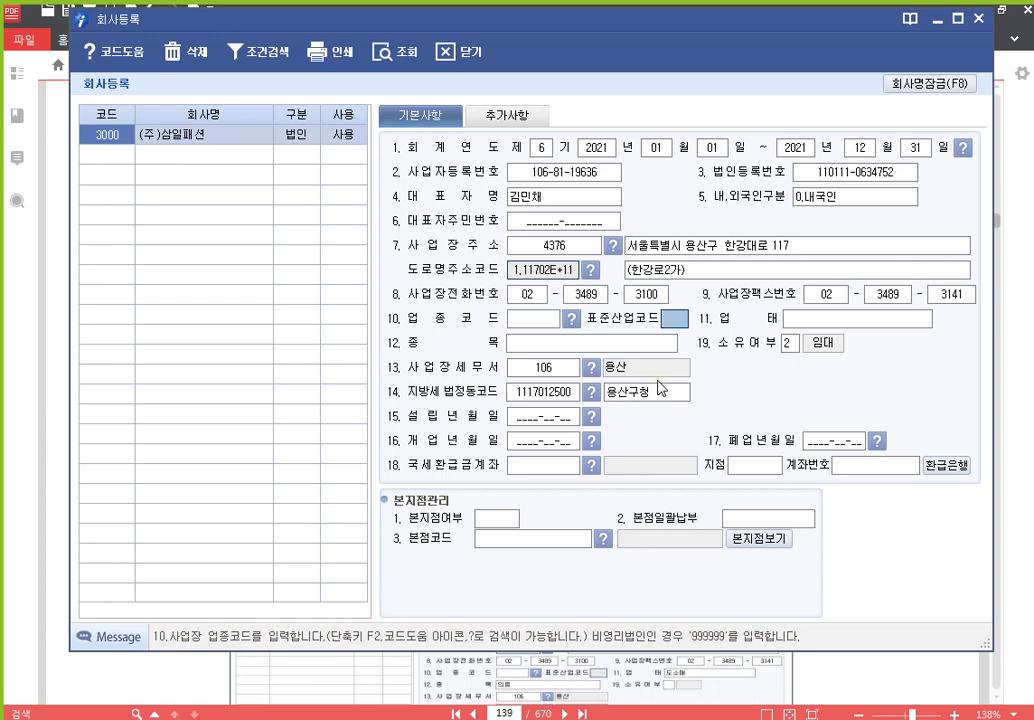
key("Return")
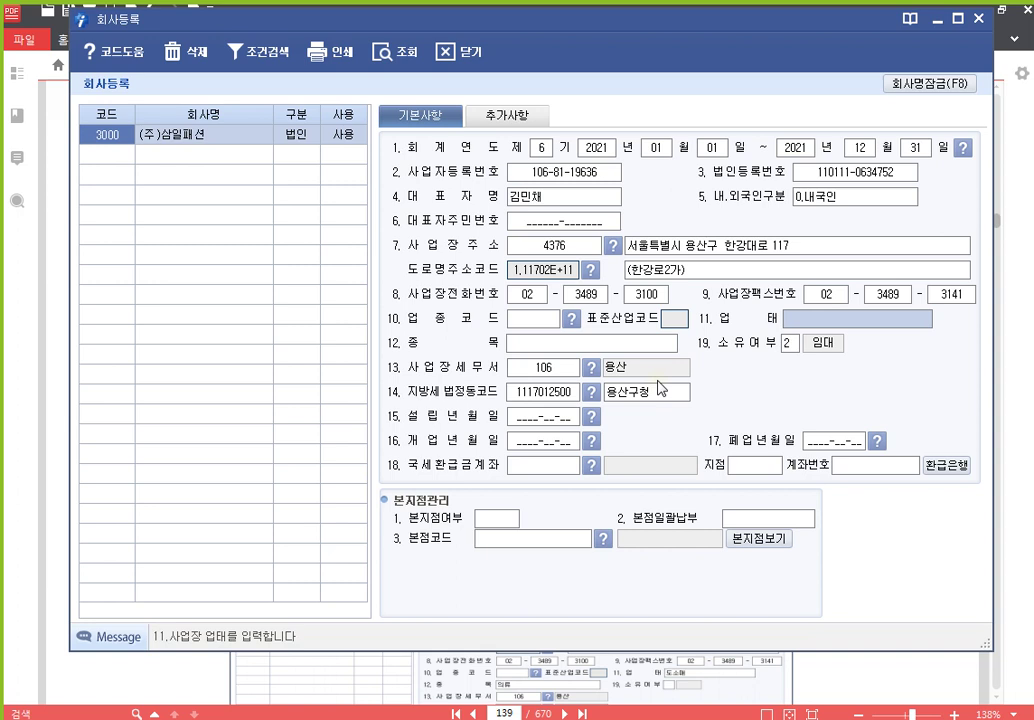
type("도소매")
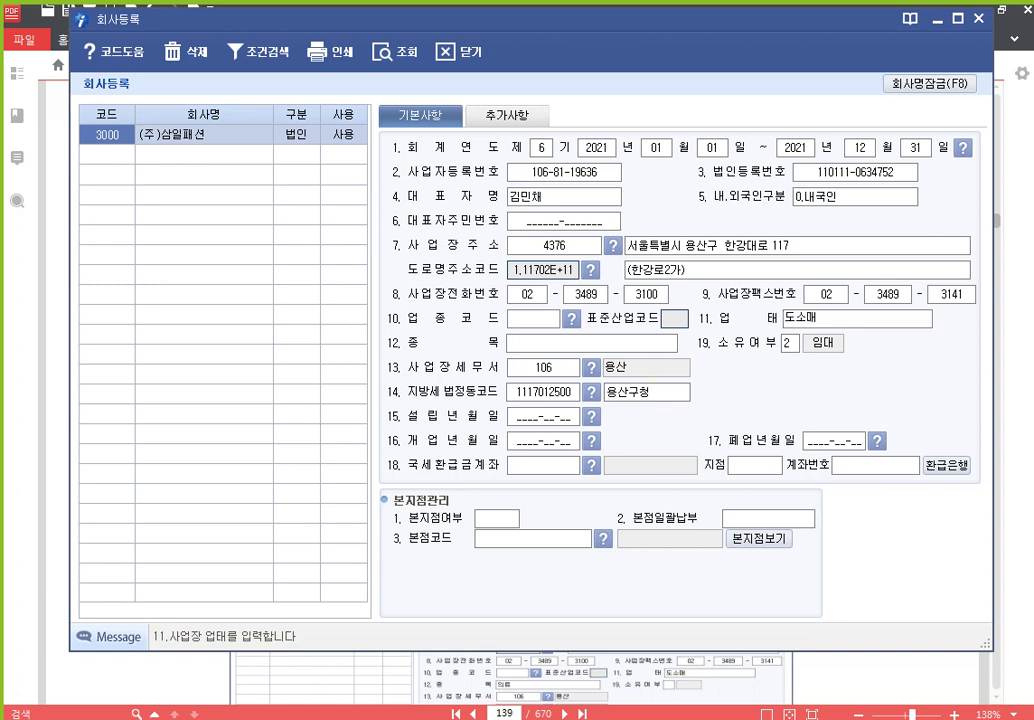
key("Return")
type("의류")
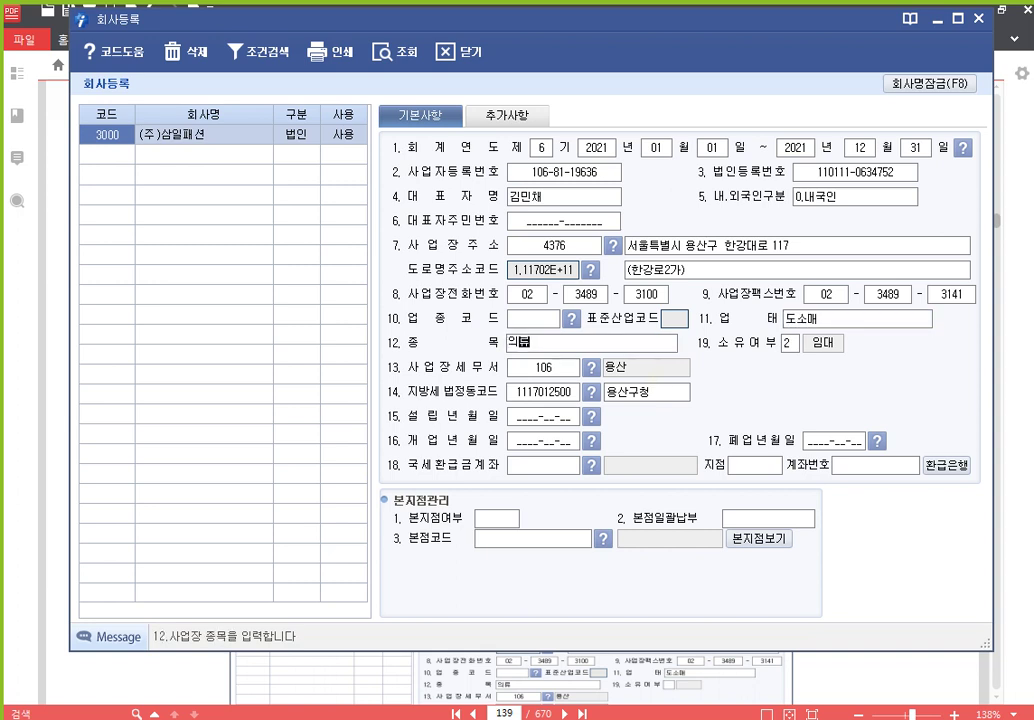
key("Return")
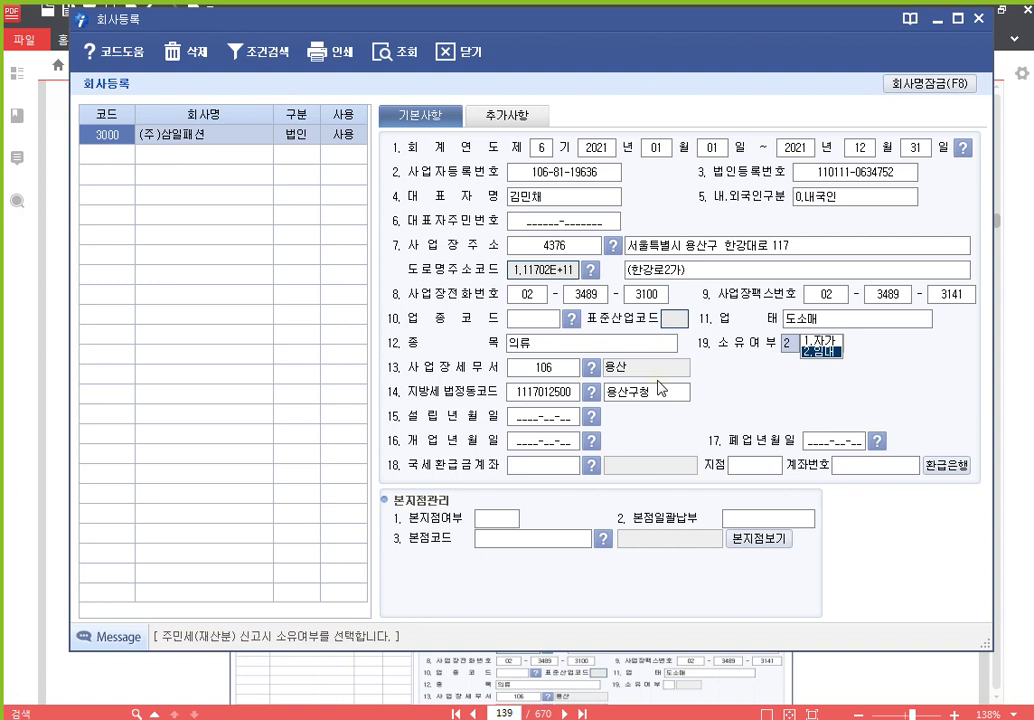
type("2")
key("Return")
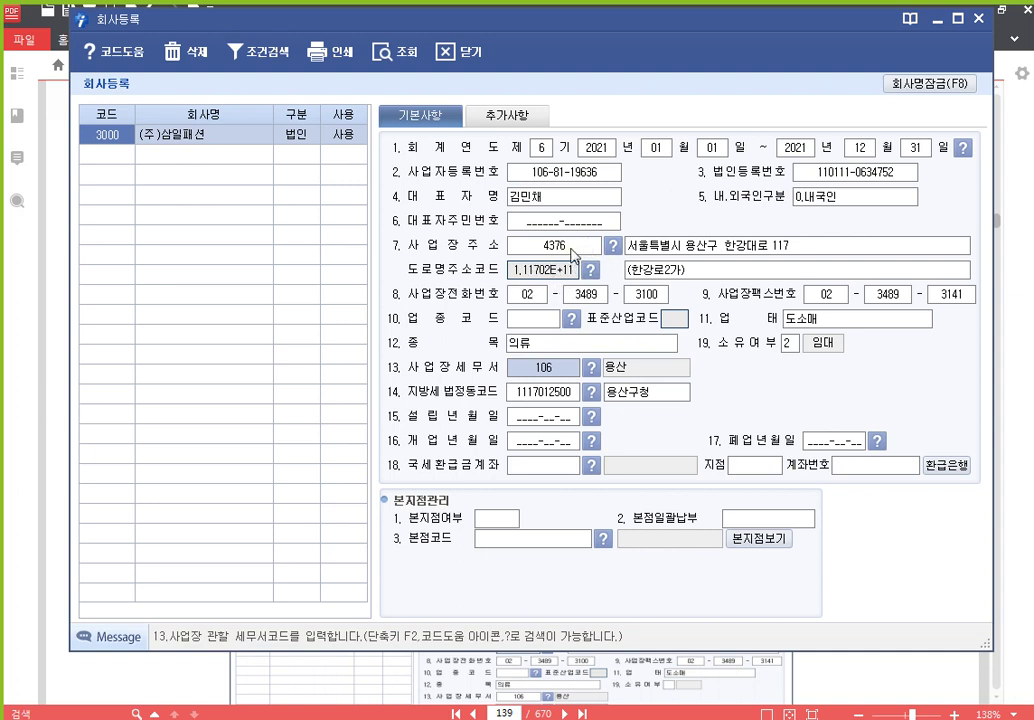
left_click(561, 249)
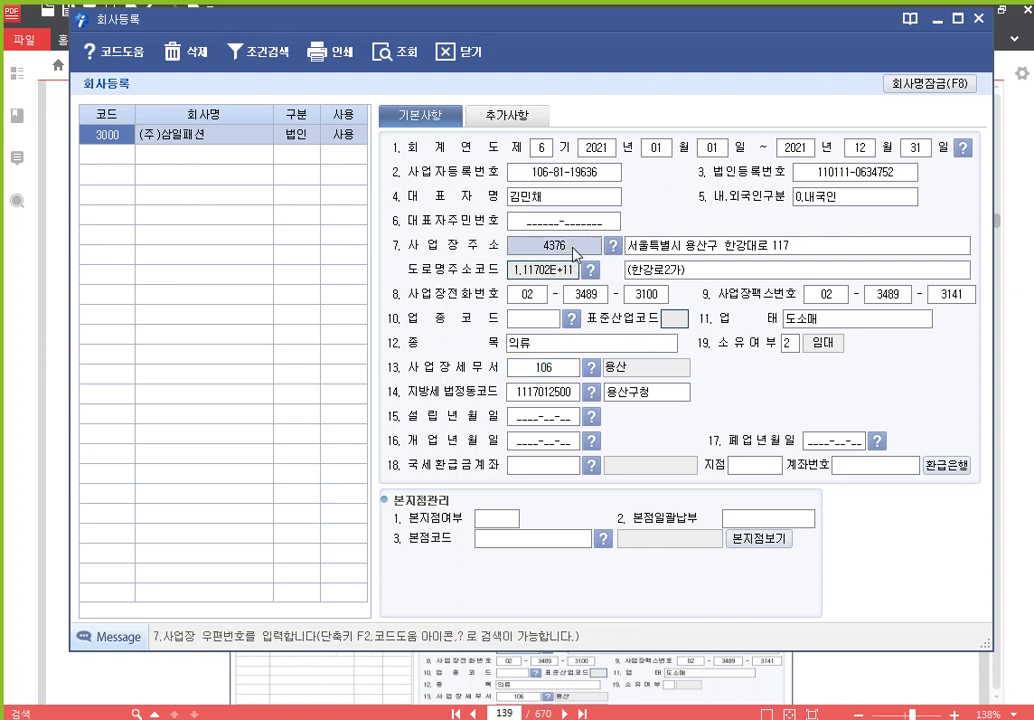
left_click(558, 370)
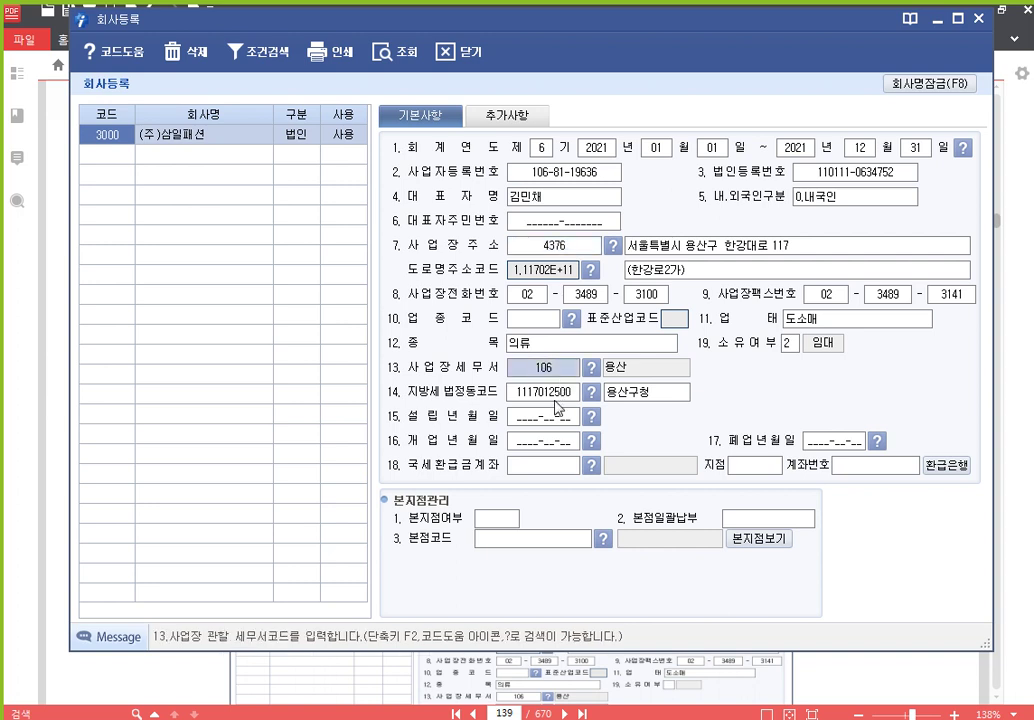
left_click(556, 398)
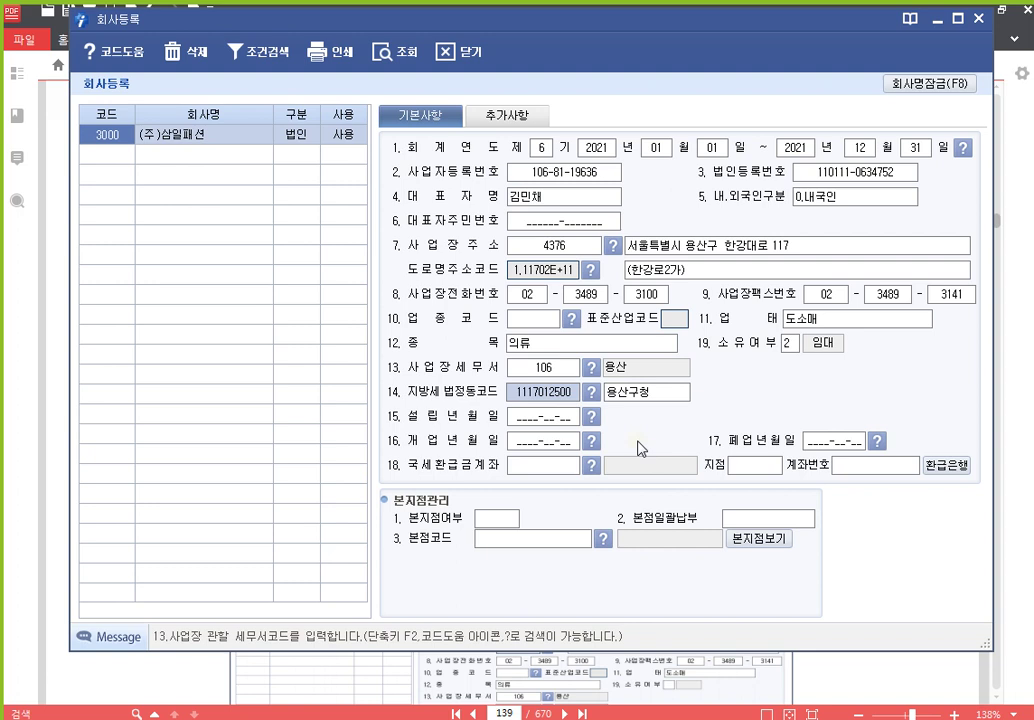
key("Return")
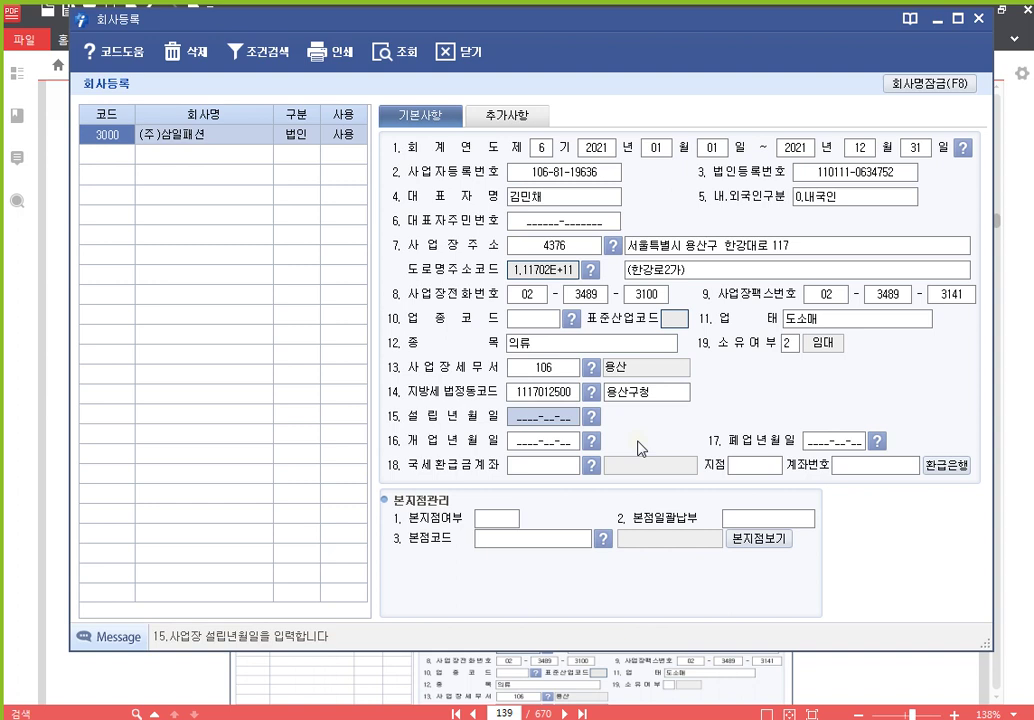
Set both 설립년월일 and 개업년월일 to 2016-11-17, leaving 폐업년월일 blank
type("2016-__-__")
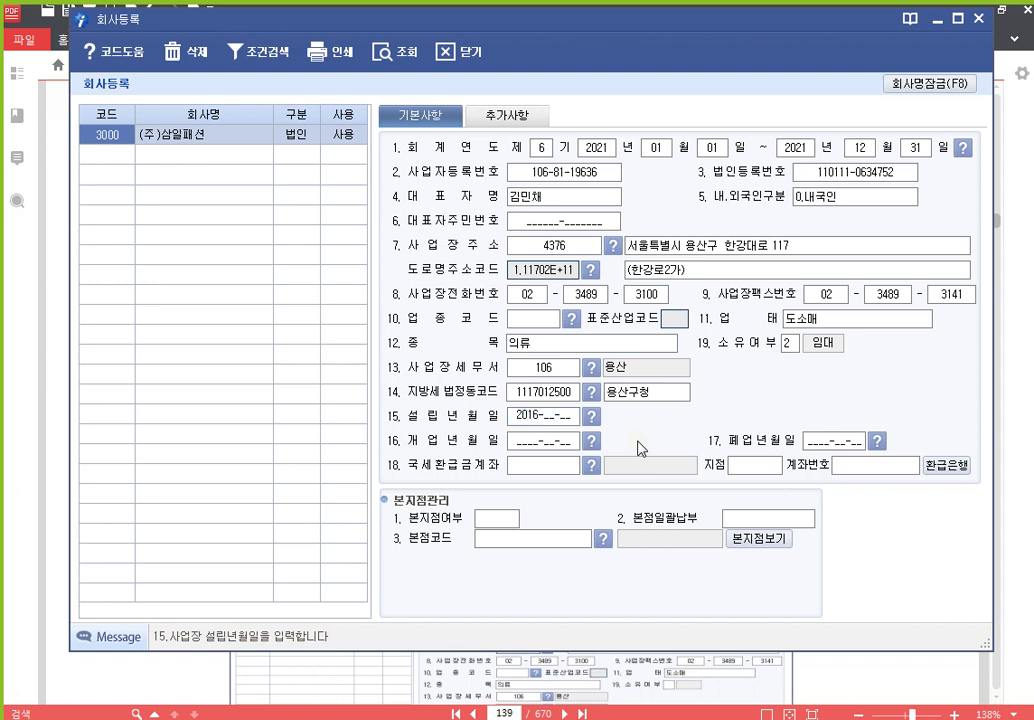
type("117")
key("Return")
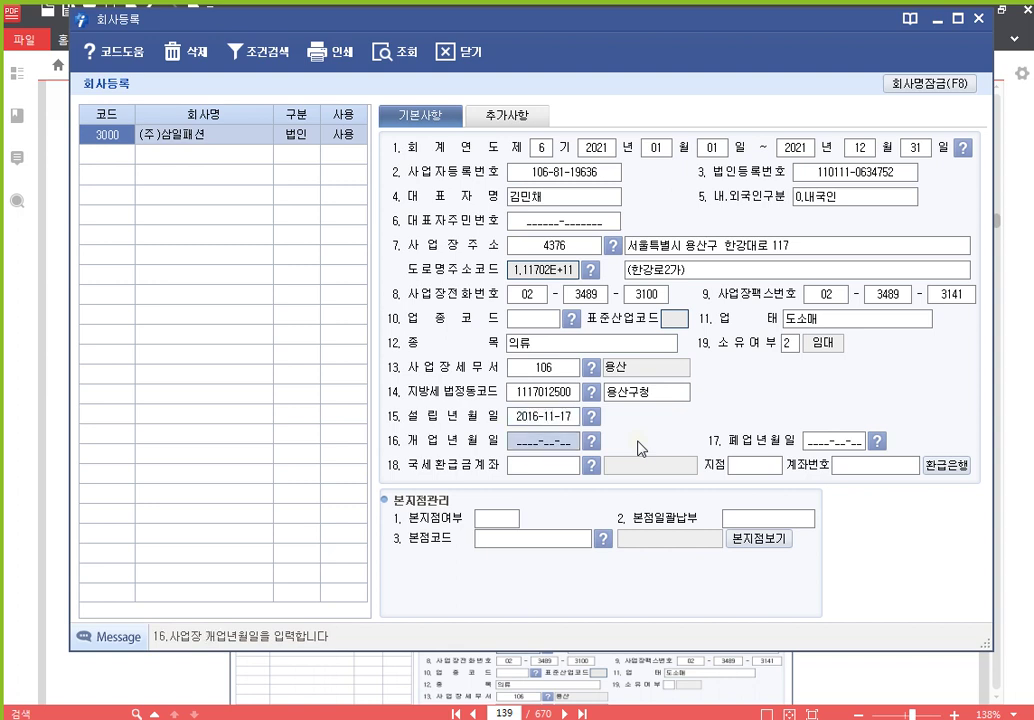
type("2016-11-")
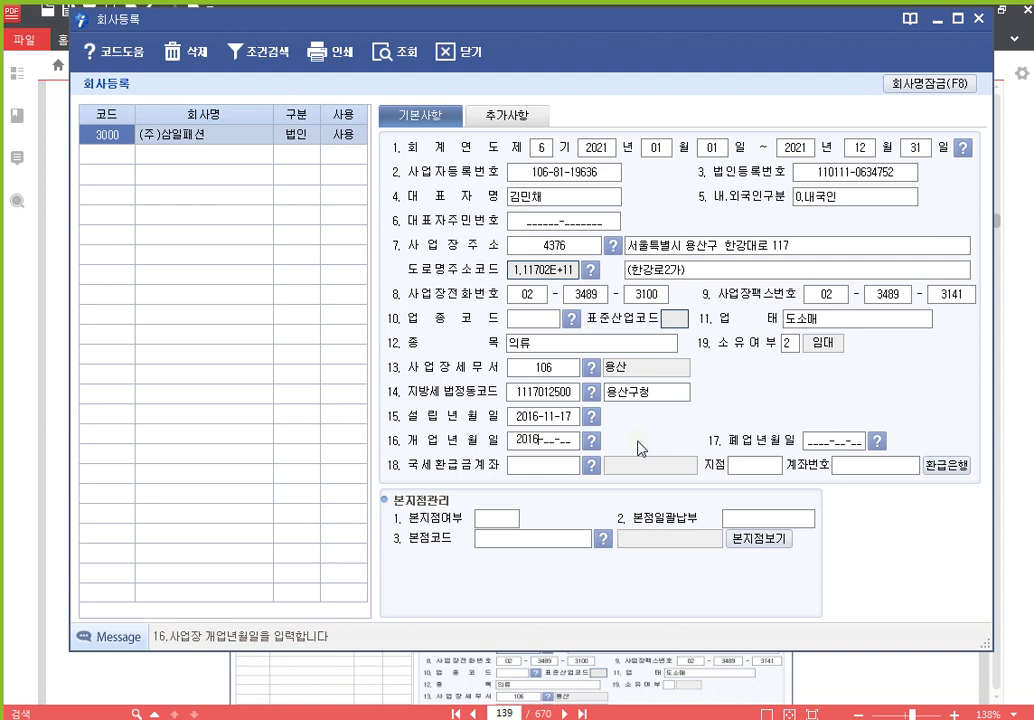
type("17")
key("Return")
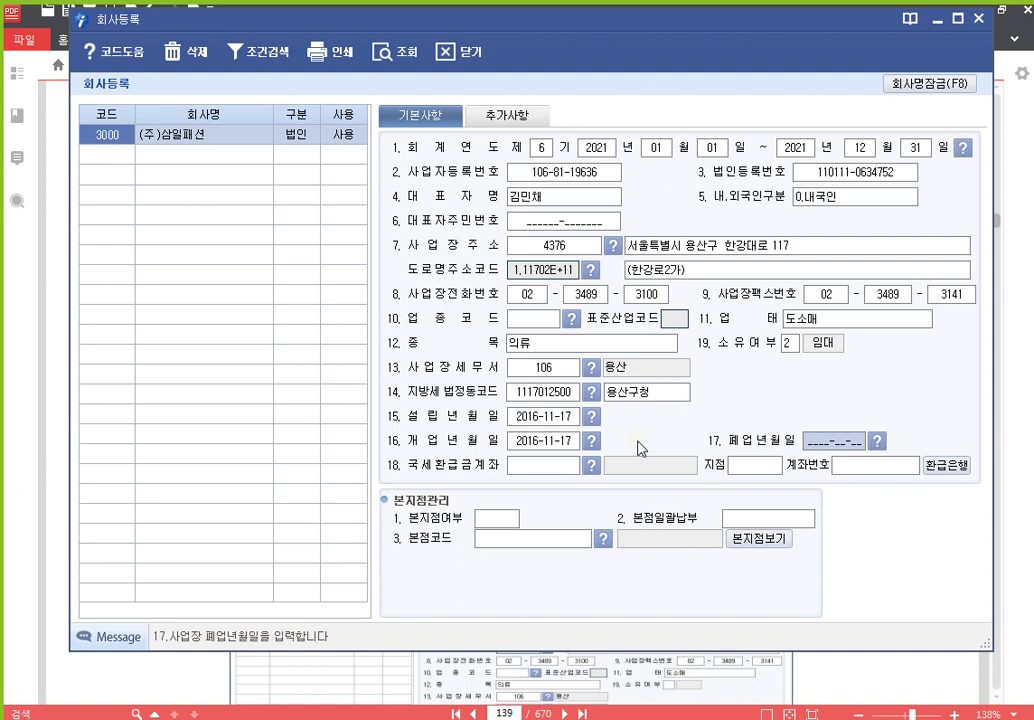
key("Return")
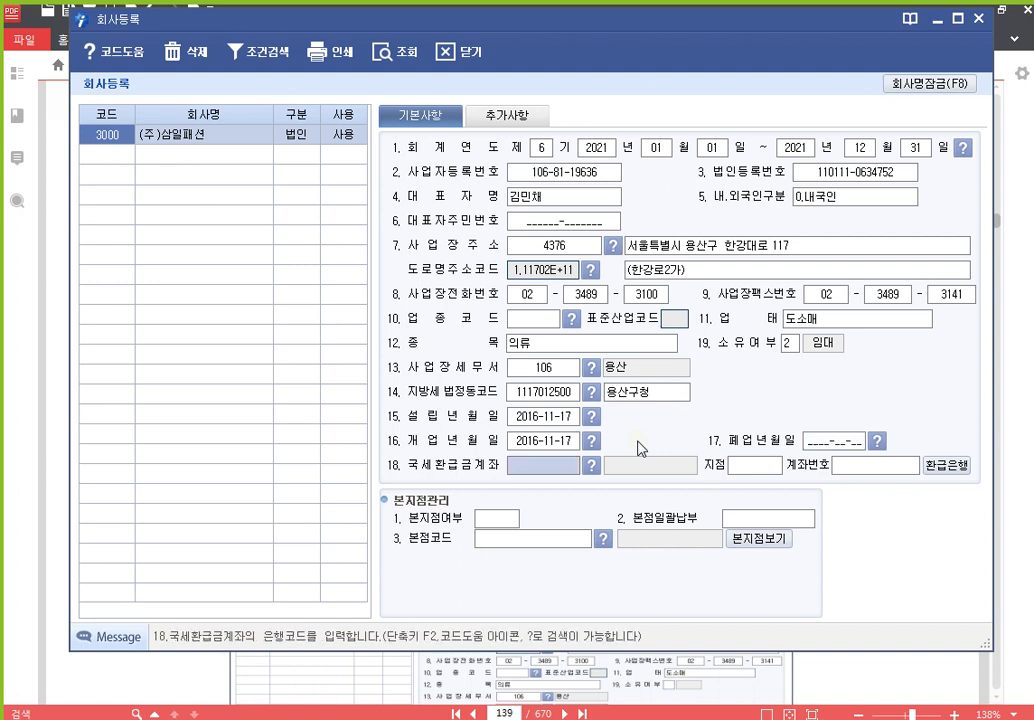
Search 신한 to pick bank 088 신한은행 for the refund account and enter branch 용산
key("F2")
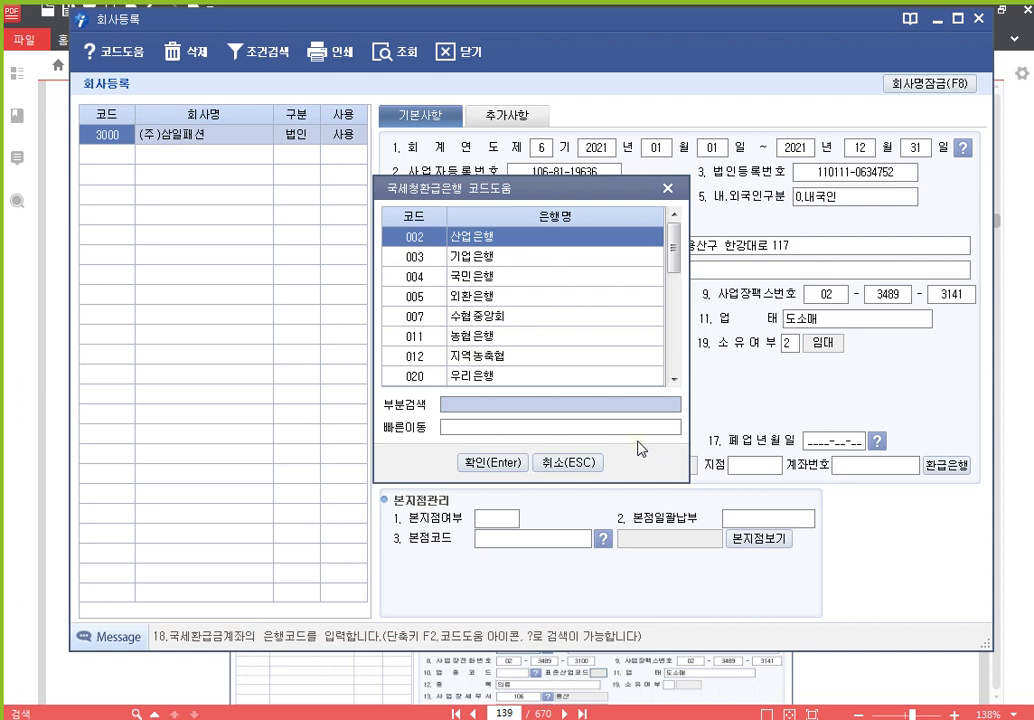
key("Escape")
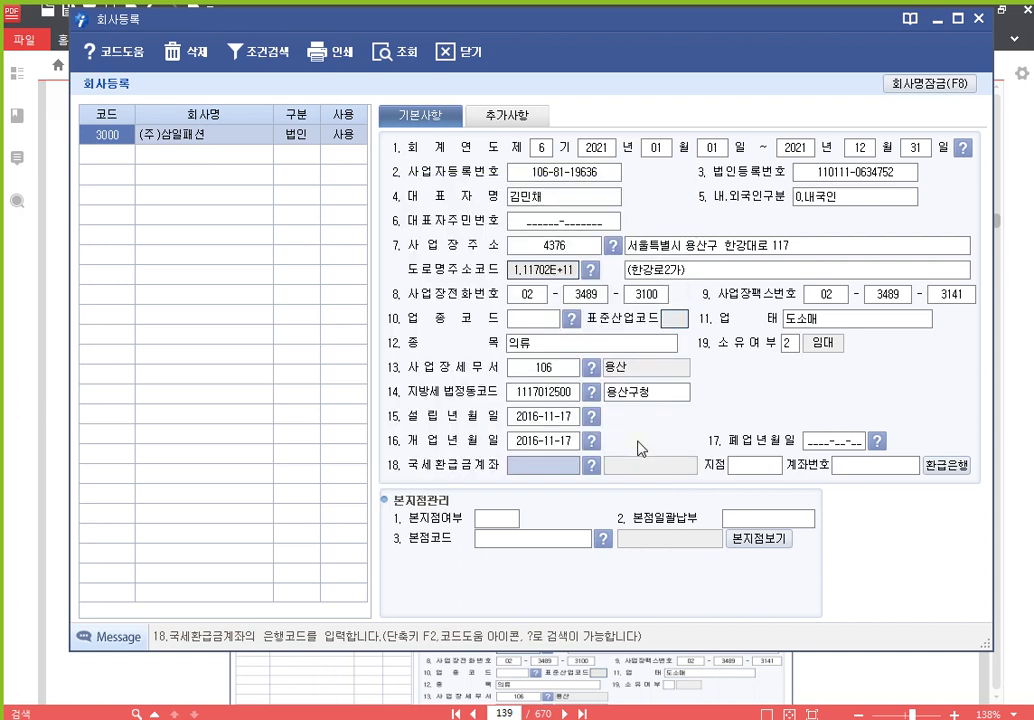
key("F2")
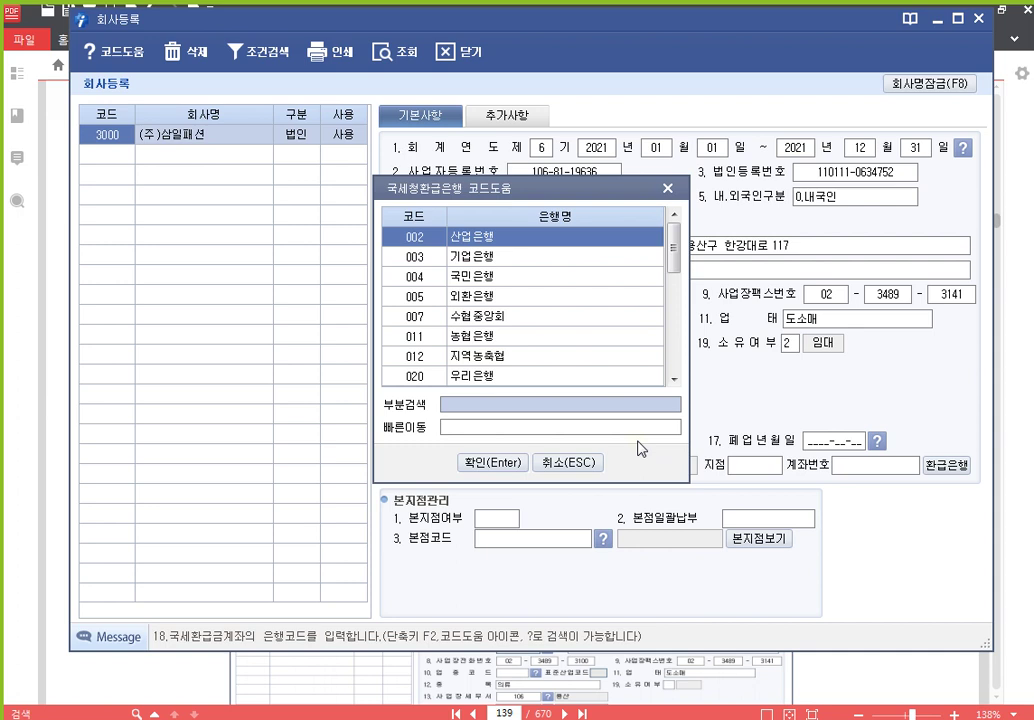
type("신한")
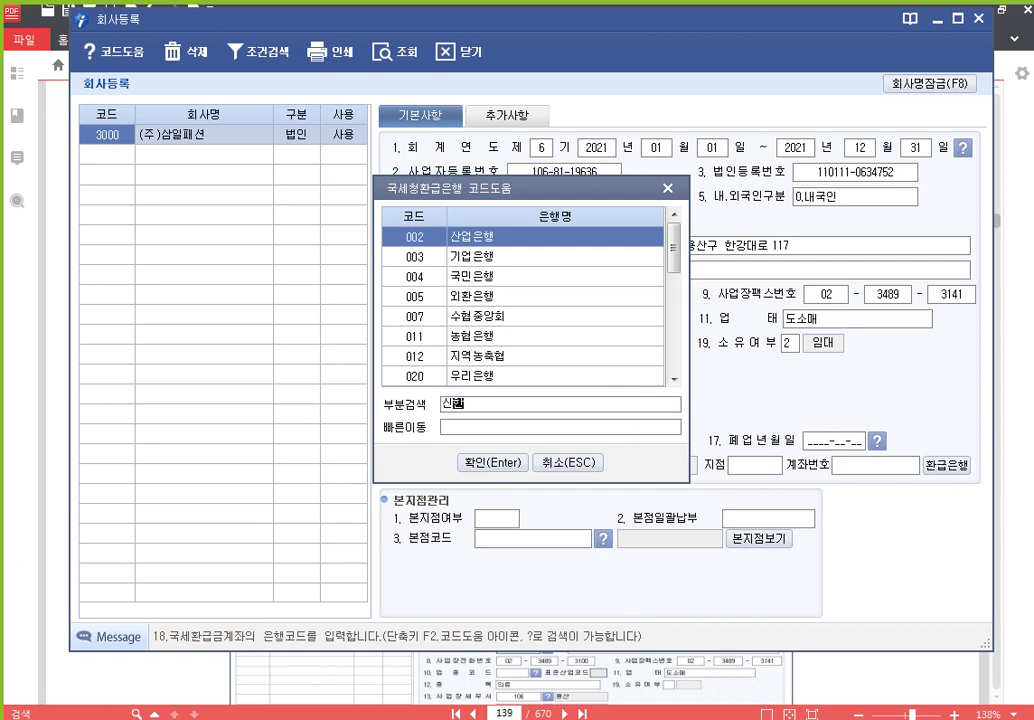
key("Return")
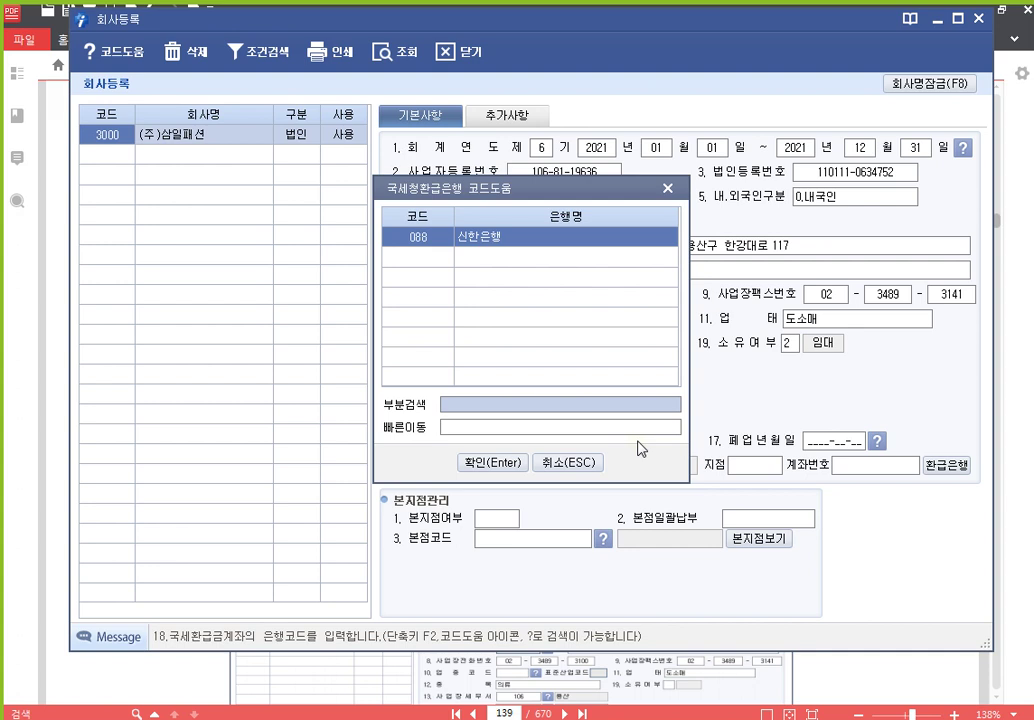
key("Return")
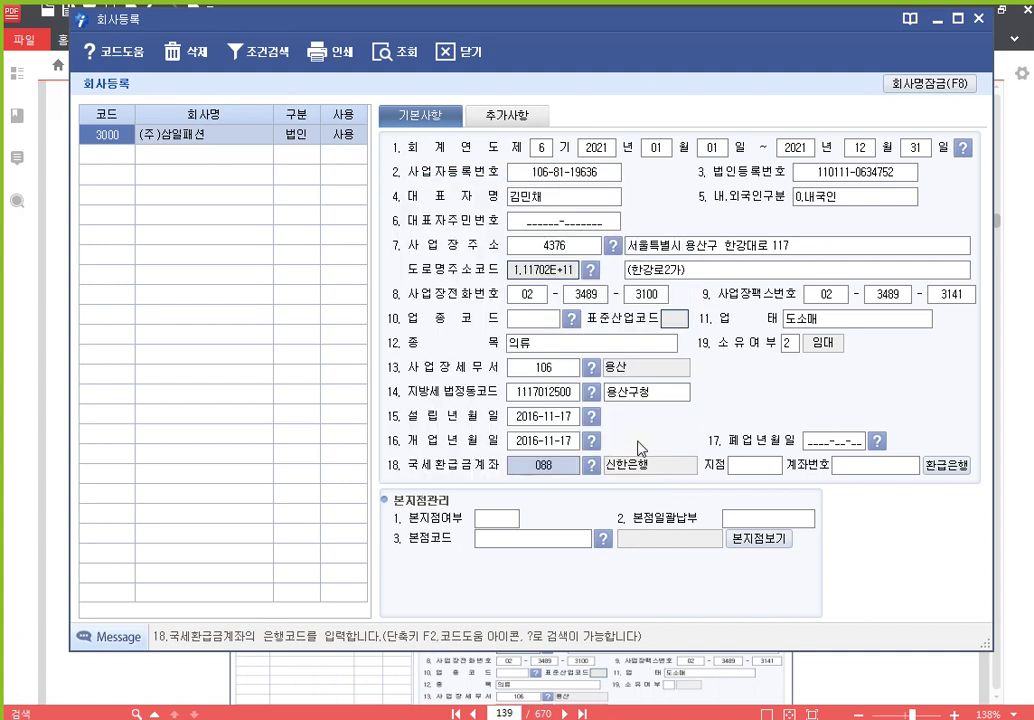
key("Return")
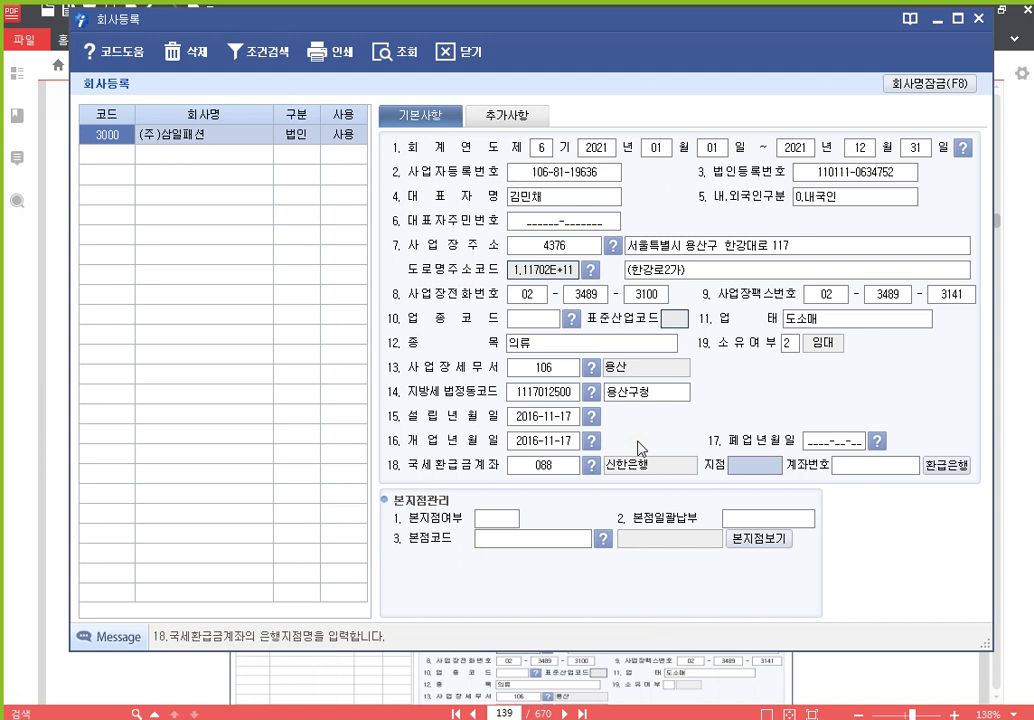
type("용산")
key("Return")
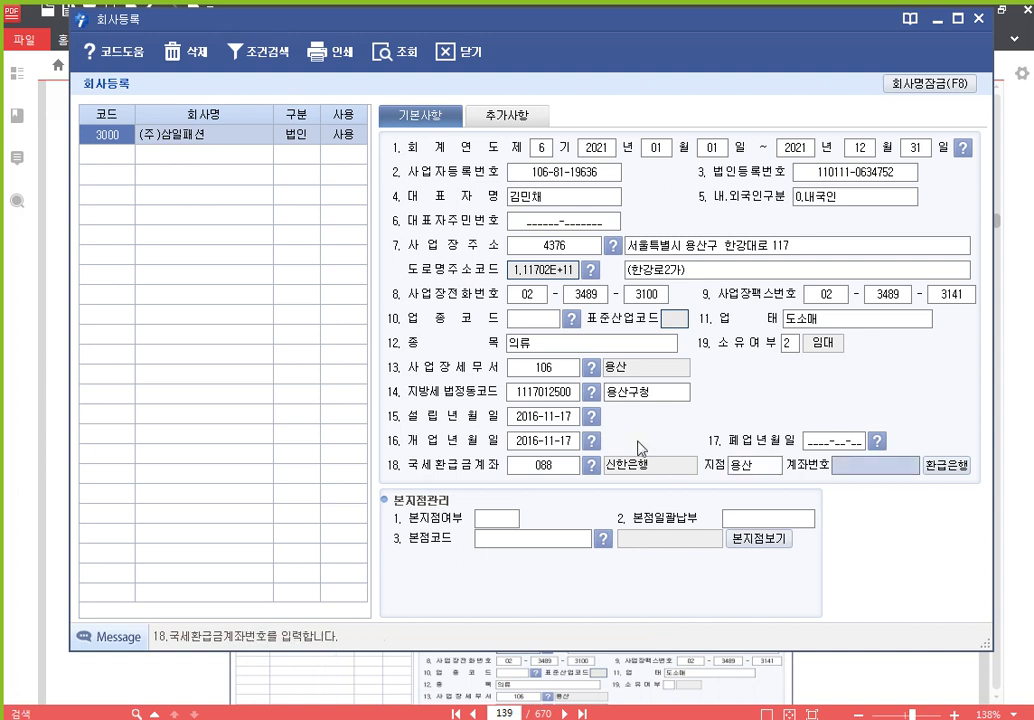
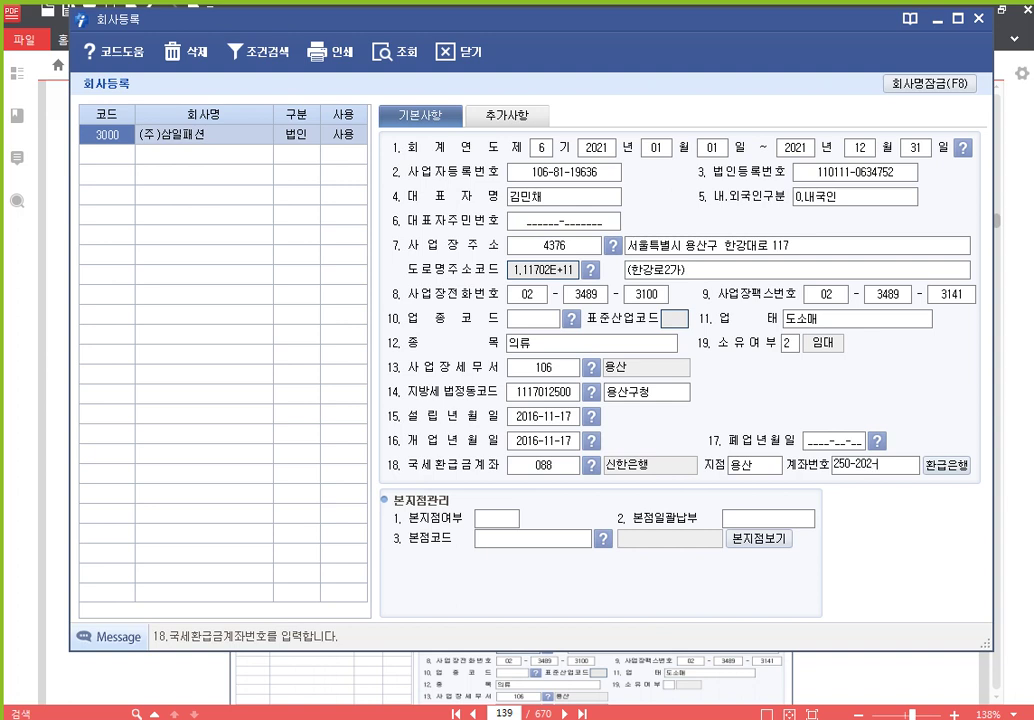
Enter the refund bank account number and set 본지점여부 to 0.본점
key("Return")
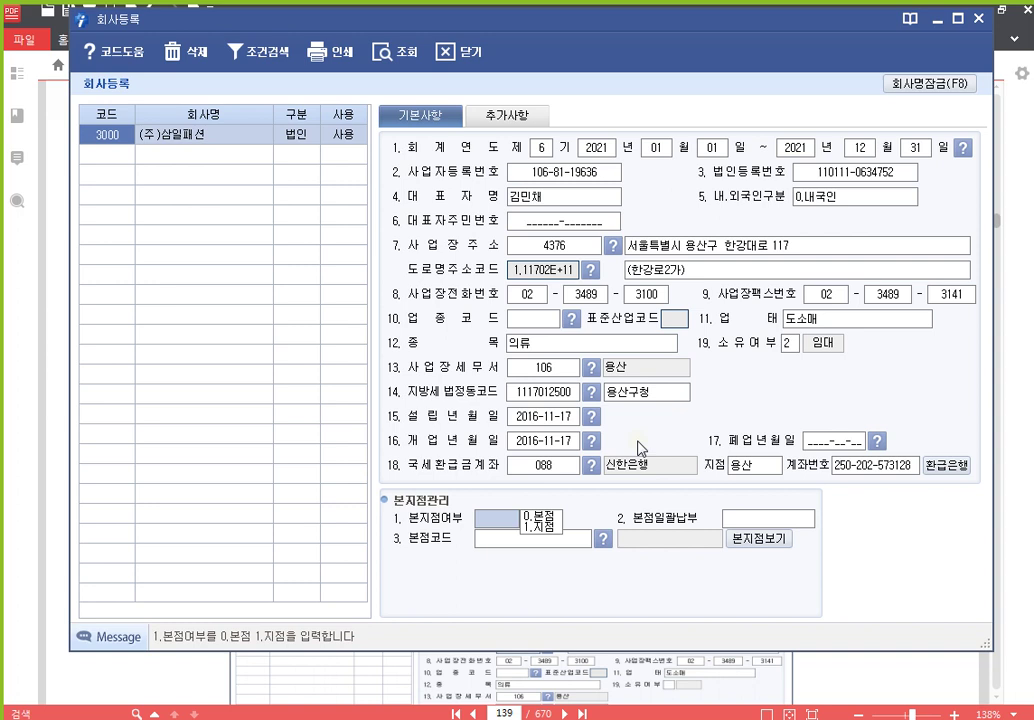
type("0")
key("Return")
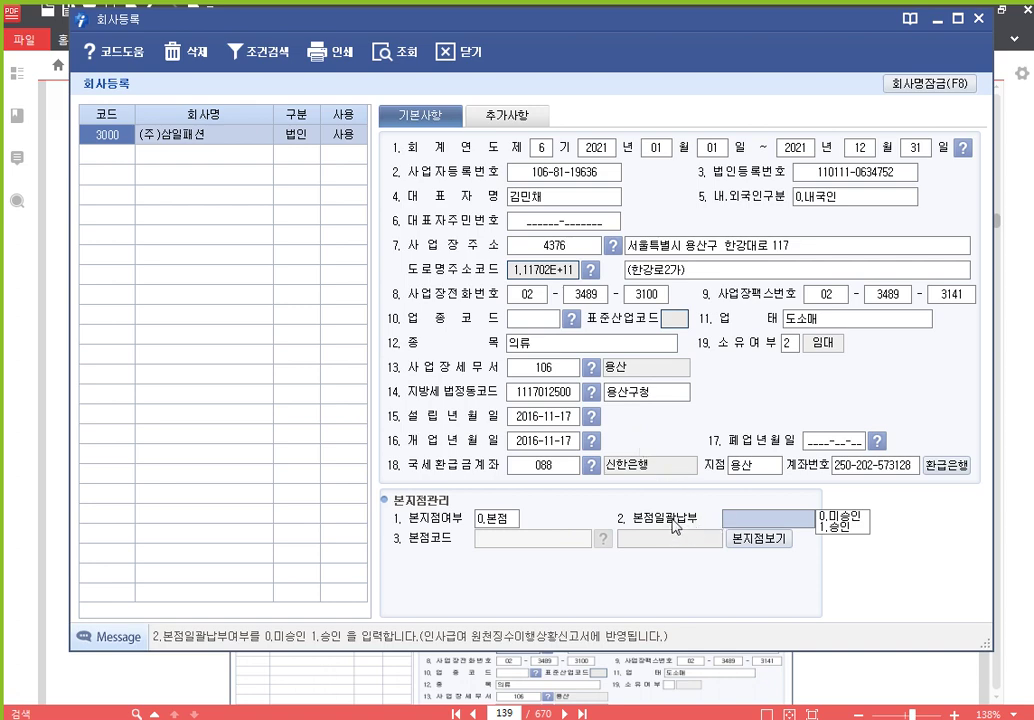
left_click(899, 688)
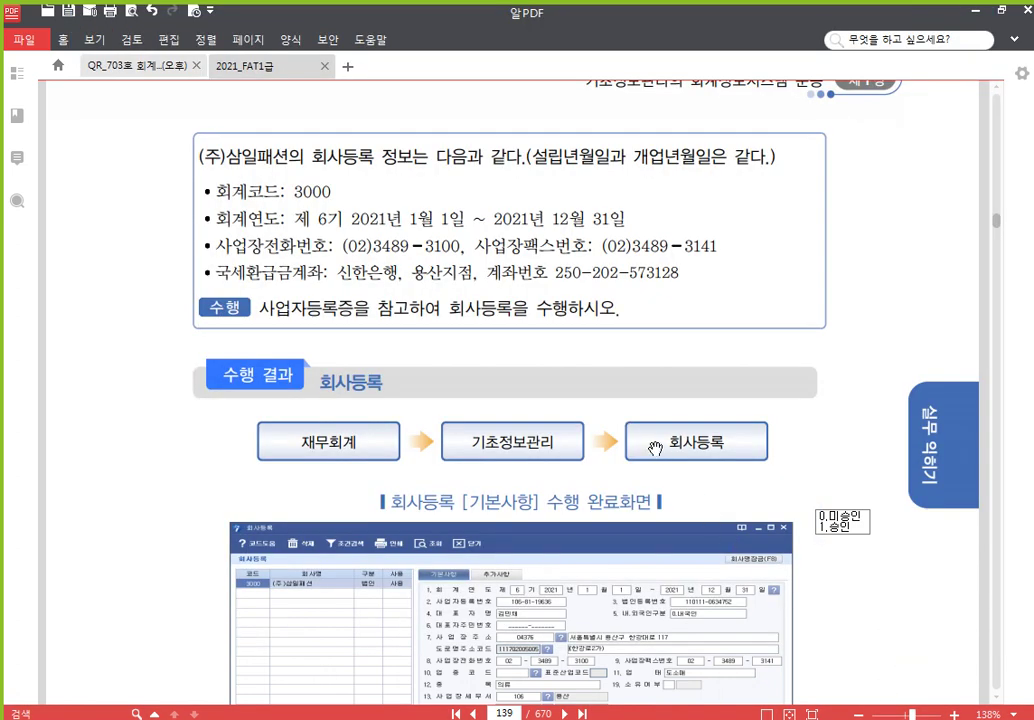
scroll(662, 450, "up", 10)
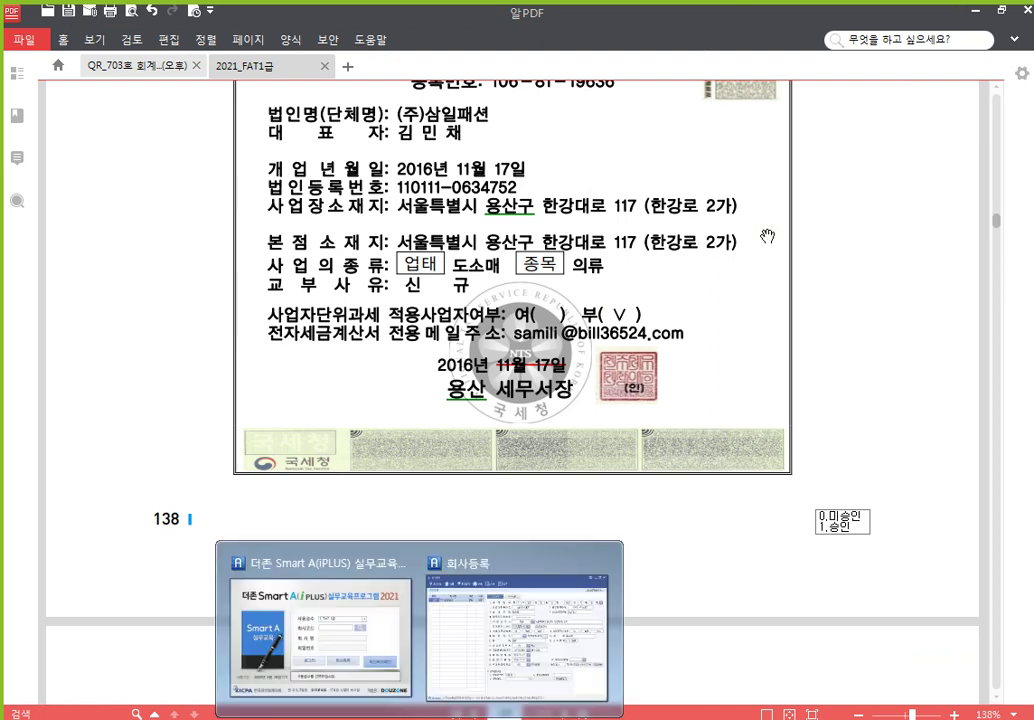
left_click(545, 612)
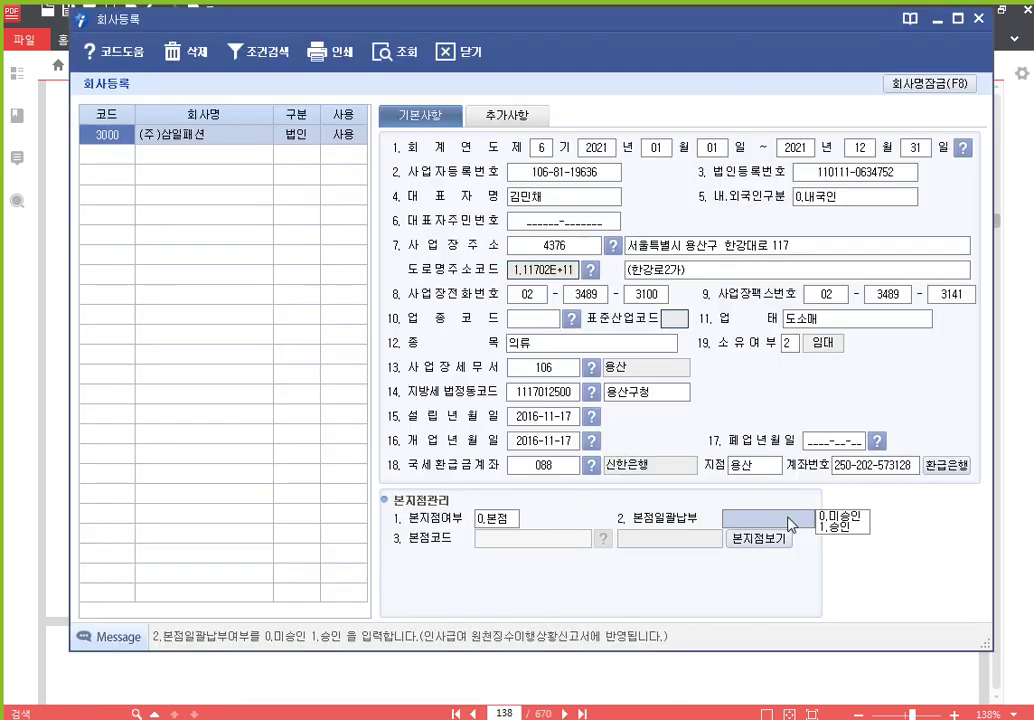
Set 본점일괄납부 to 0.미승인 for (주)삼일패션 and commit the company record
left_click(844, 518)
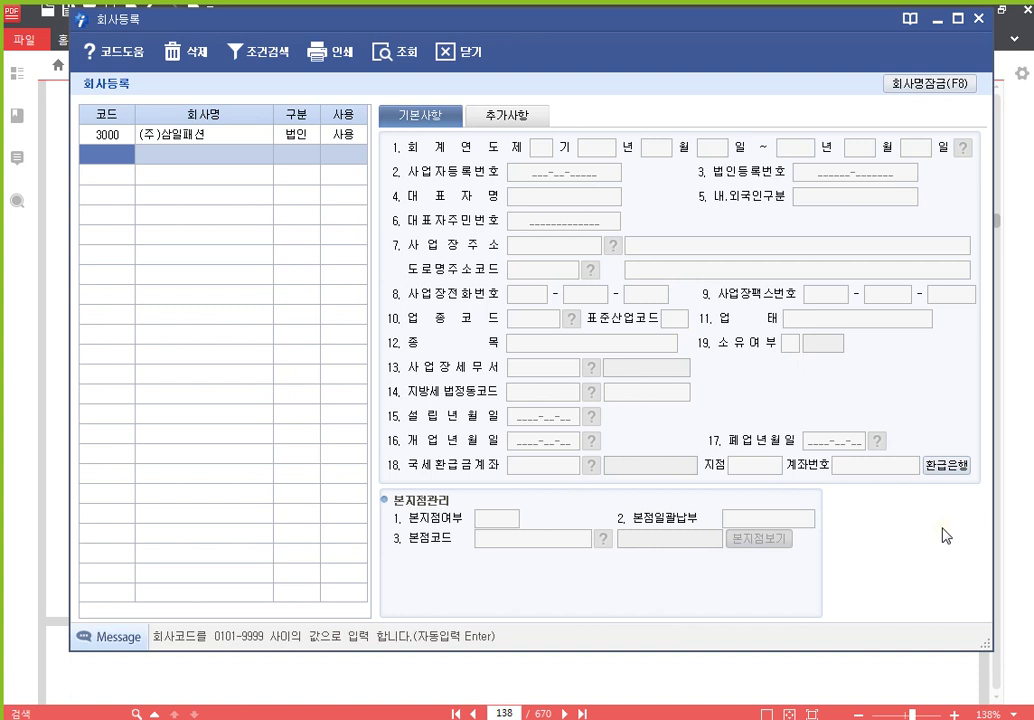
key("Up")
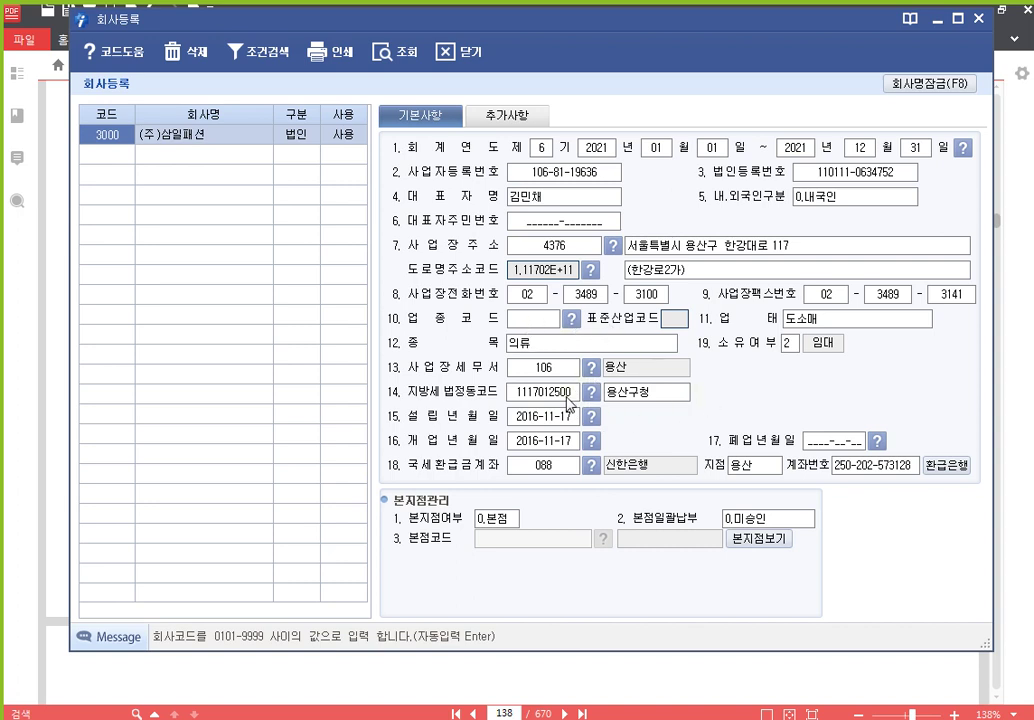
left_click(775, 519)
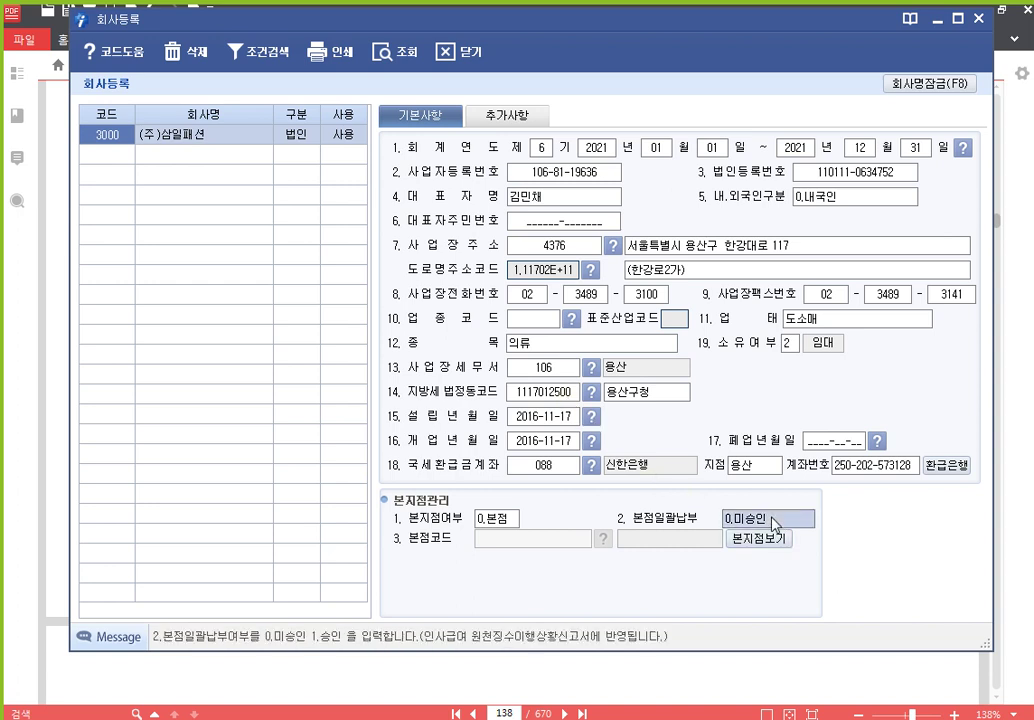
key("Return")
left_click(233, 136)
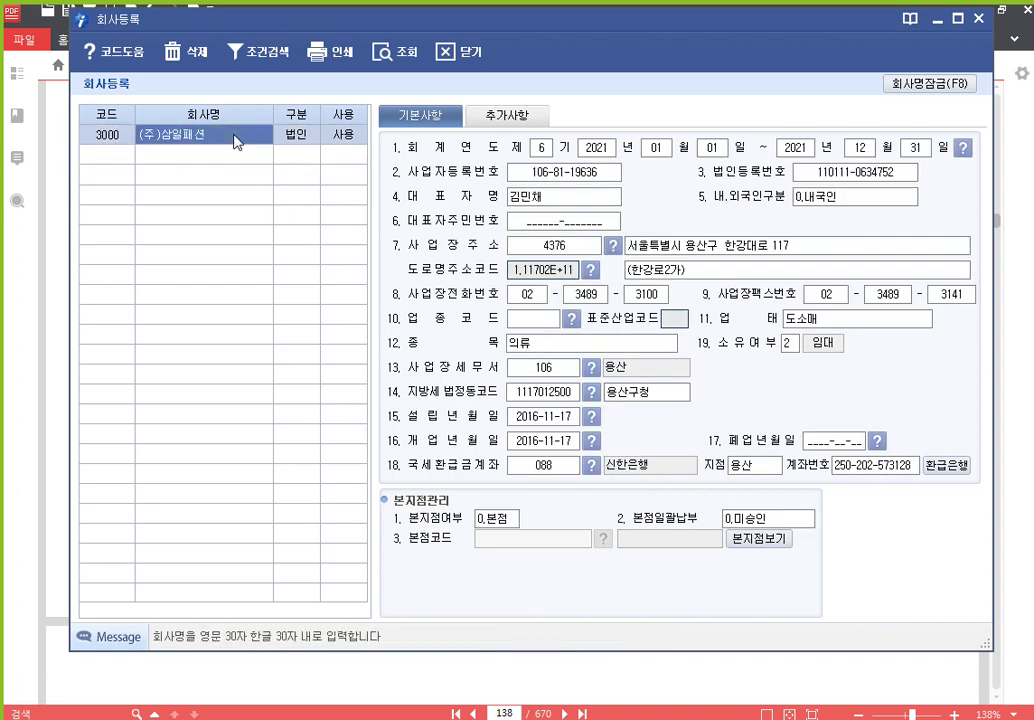
left_click(755, 519)
key("Return")
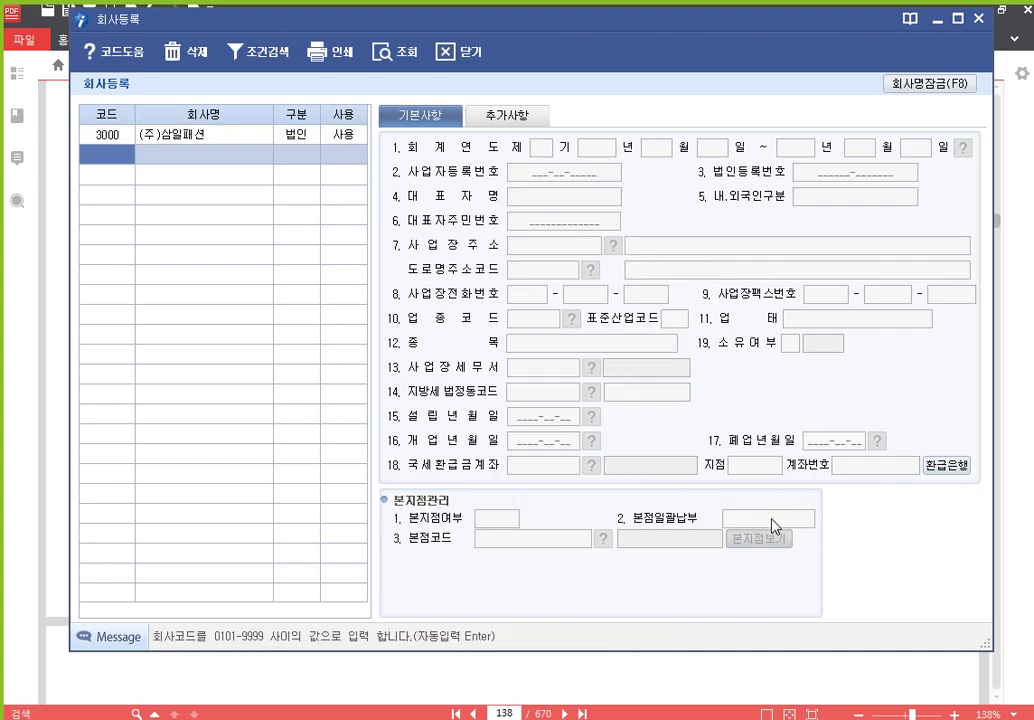
left_click(233, 136)
left_click(745, 519)
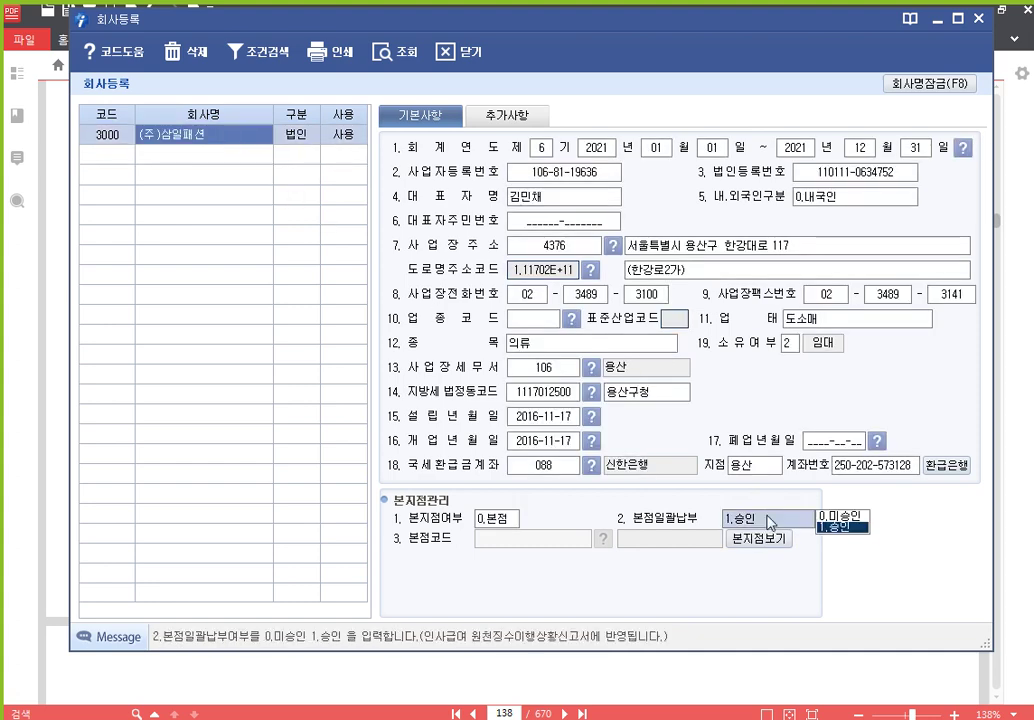
key("Return")
left_click(228, 137)
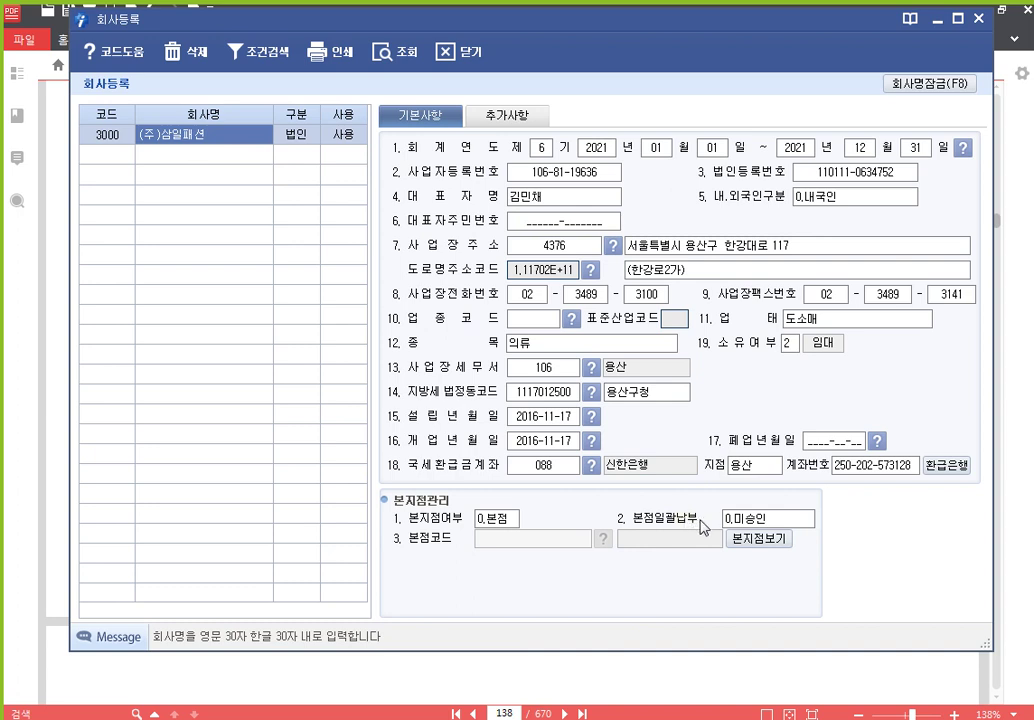
On 추가사항, enter the filing contact's e-mail in 7.담당자 E-Mail, then return to 기본사항
left_click(519, 118)
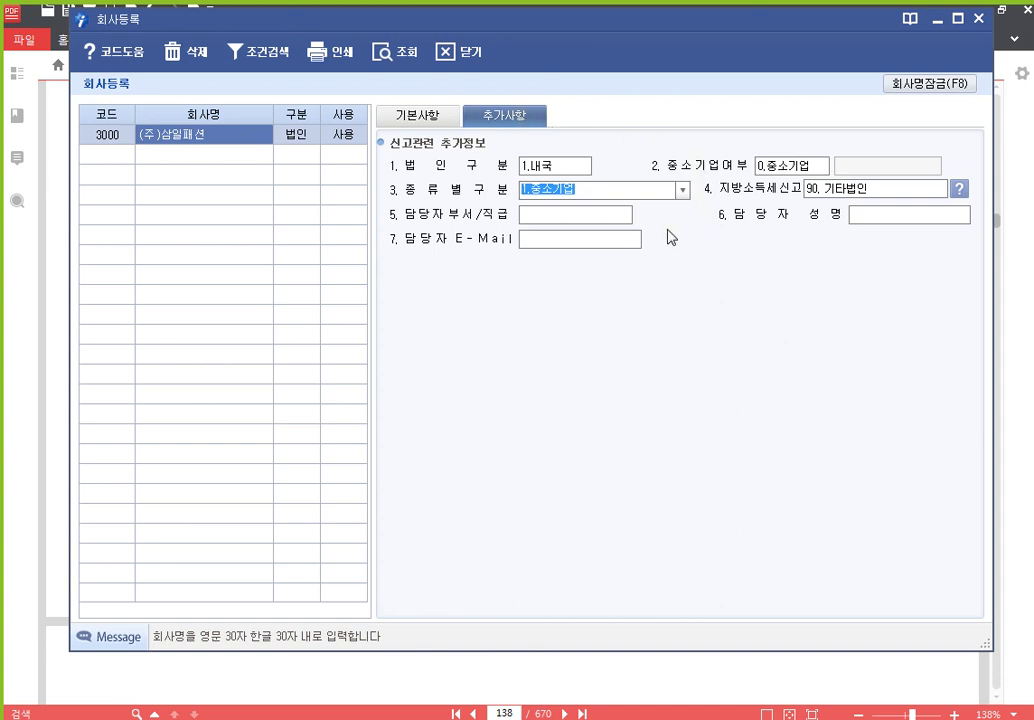
left_click(618, 236)
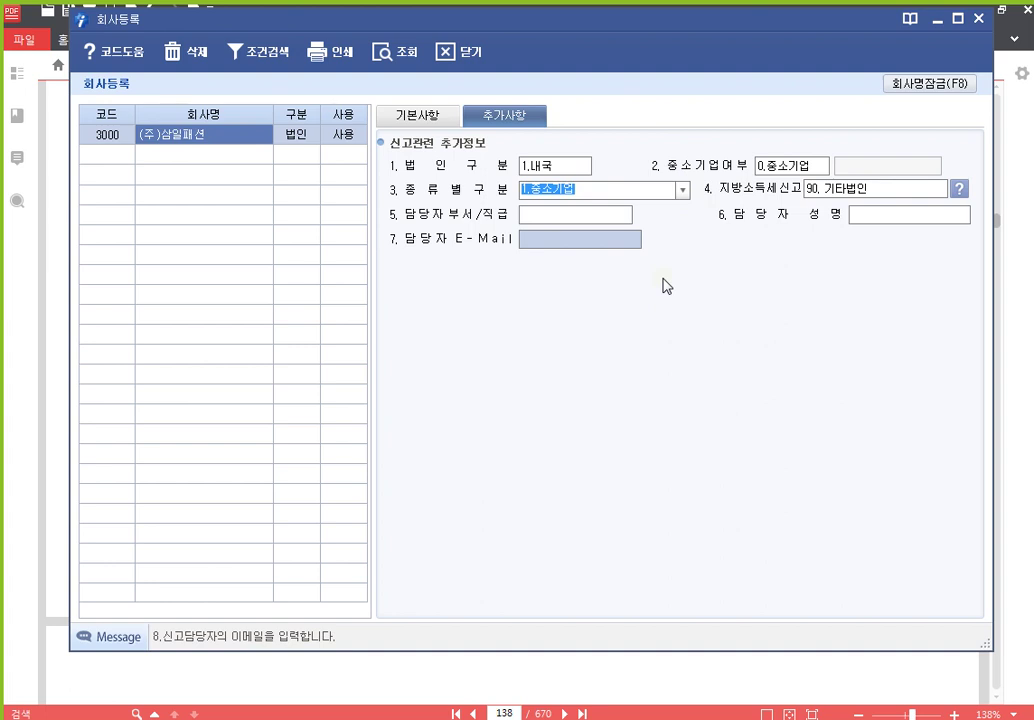
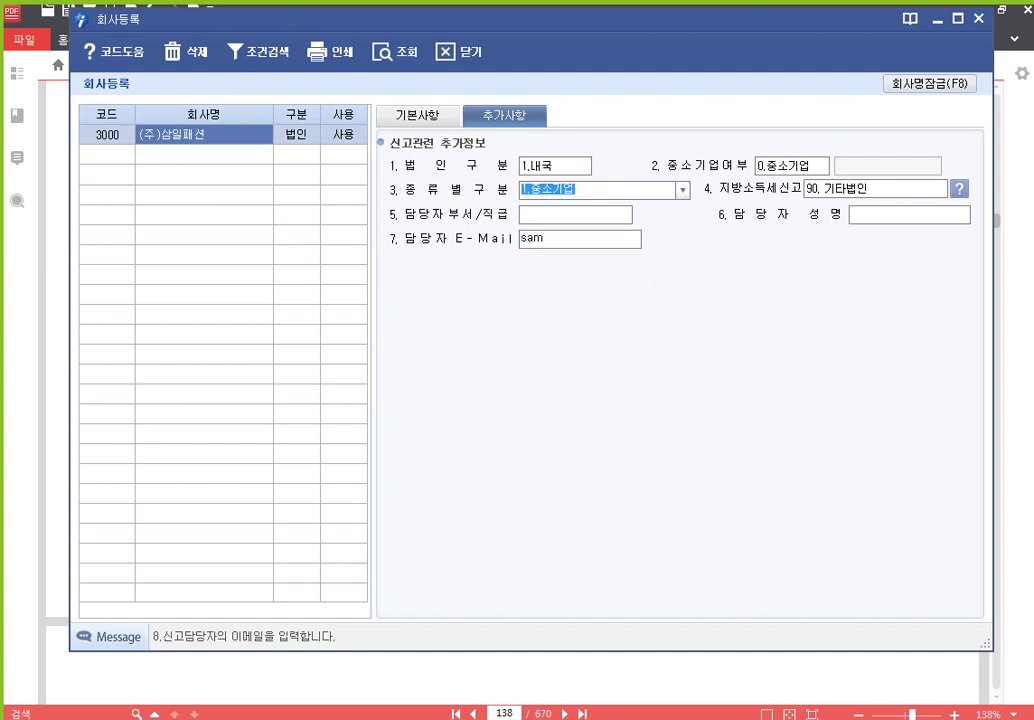
key("Return")
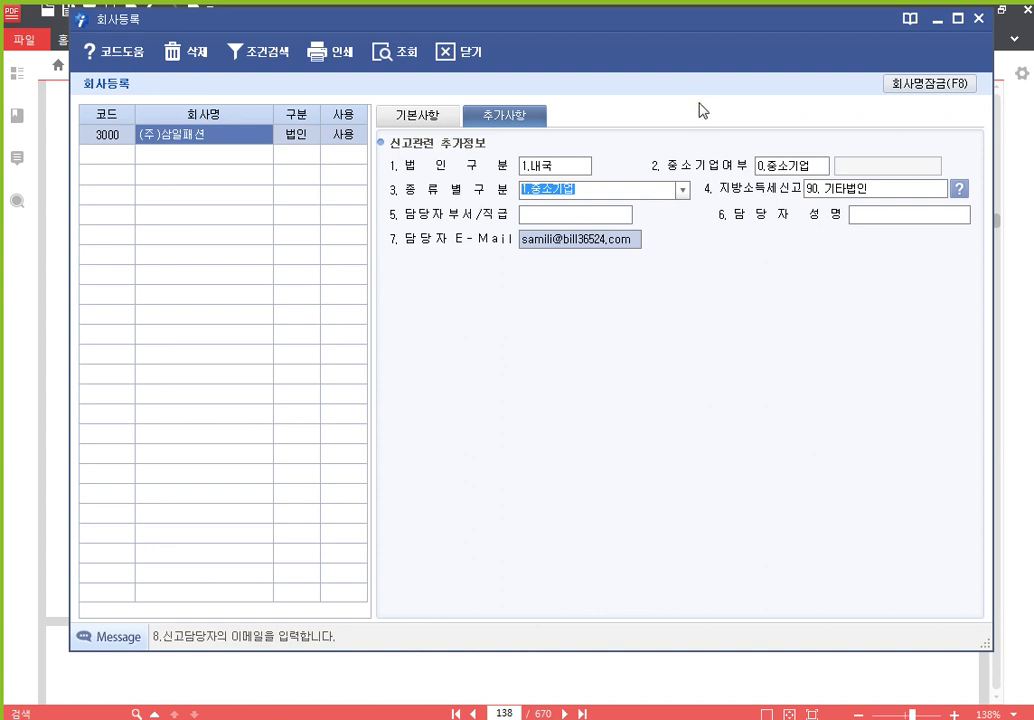
left_click(415, 117)
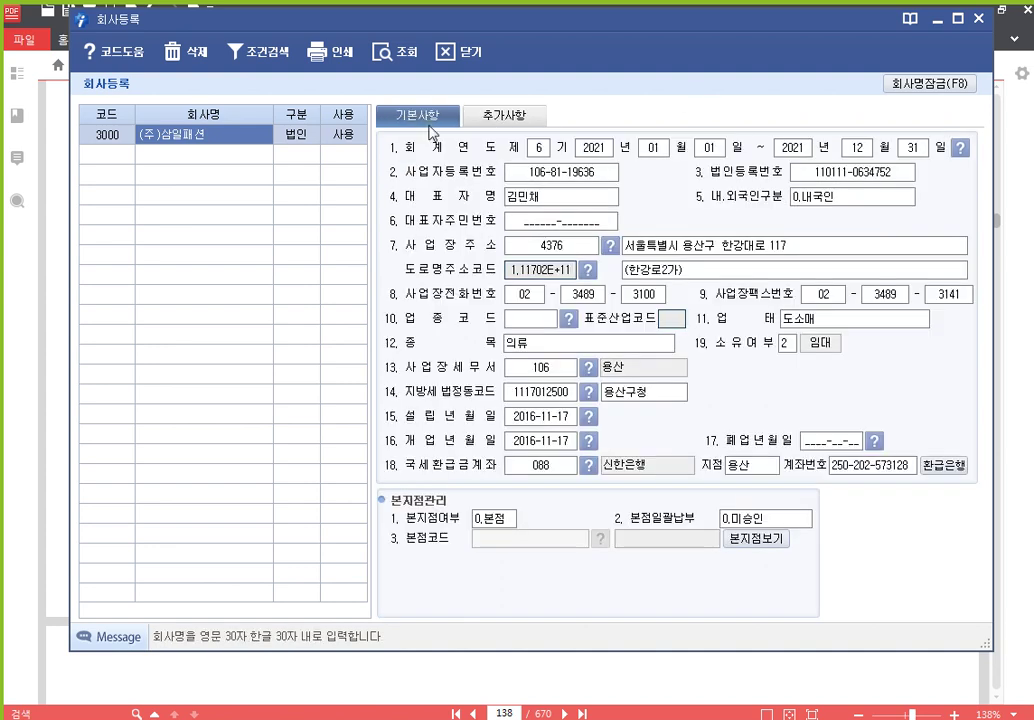
Recheck the 추가사항 and 기본사항 tabs, then close the 회사등록 window
left_click(505, 116)
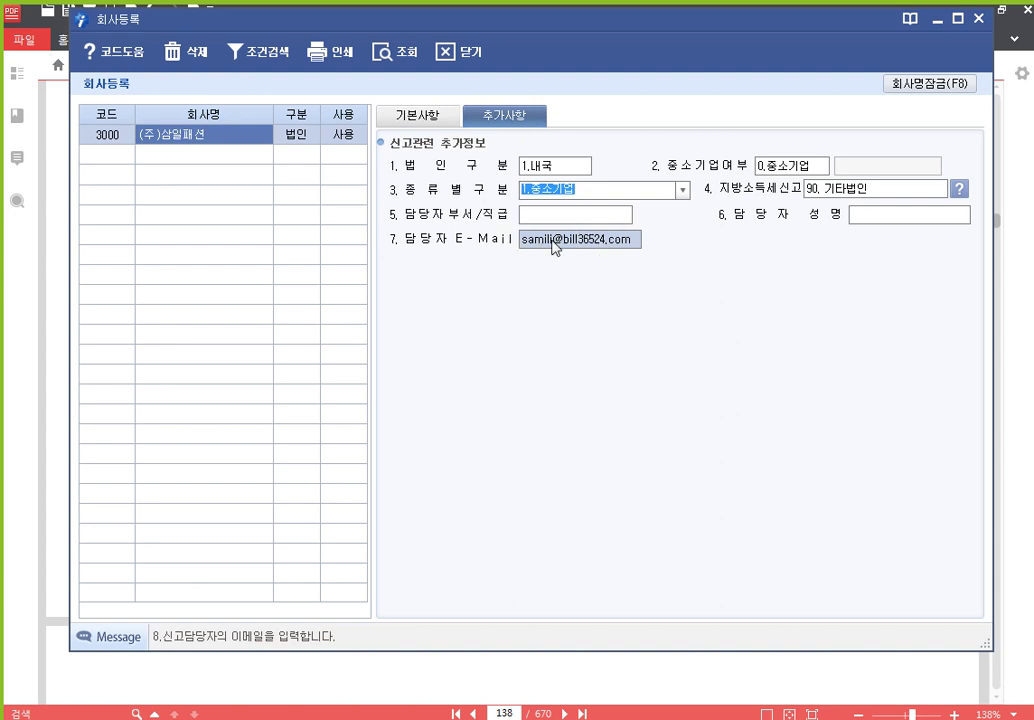
left_click(415, 118)
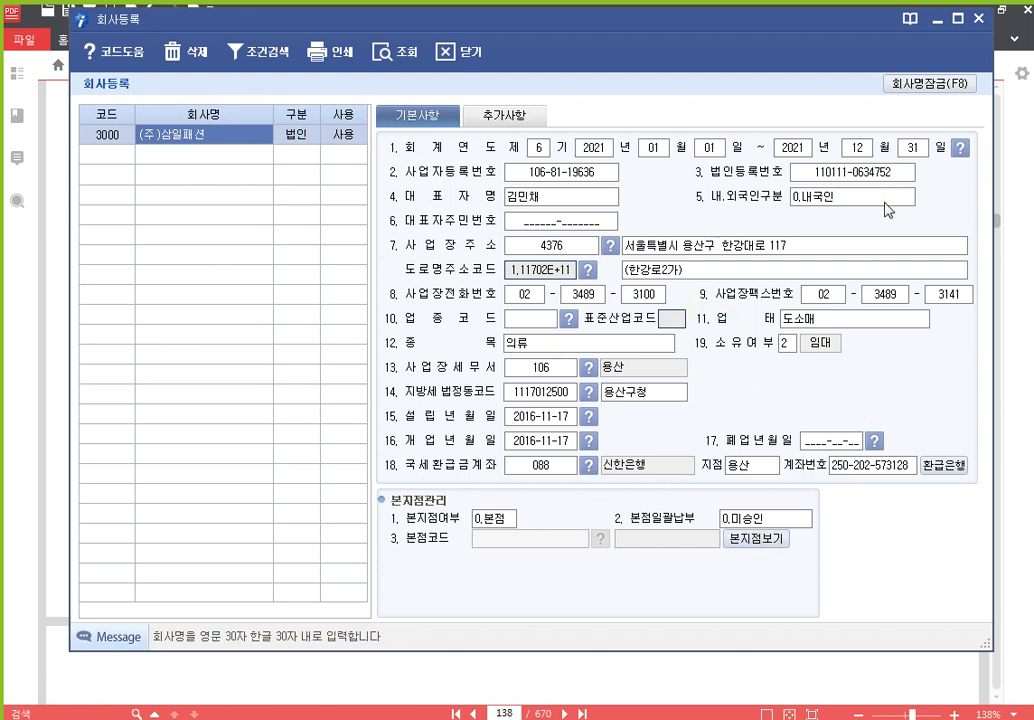
left_click(977, 20)
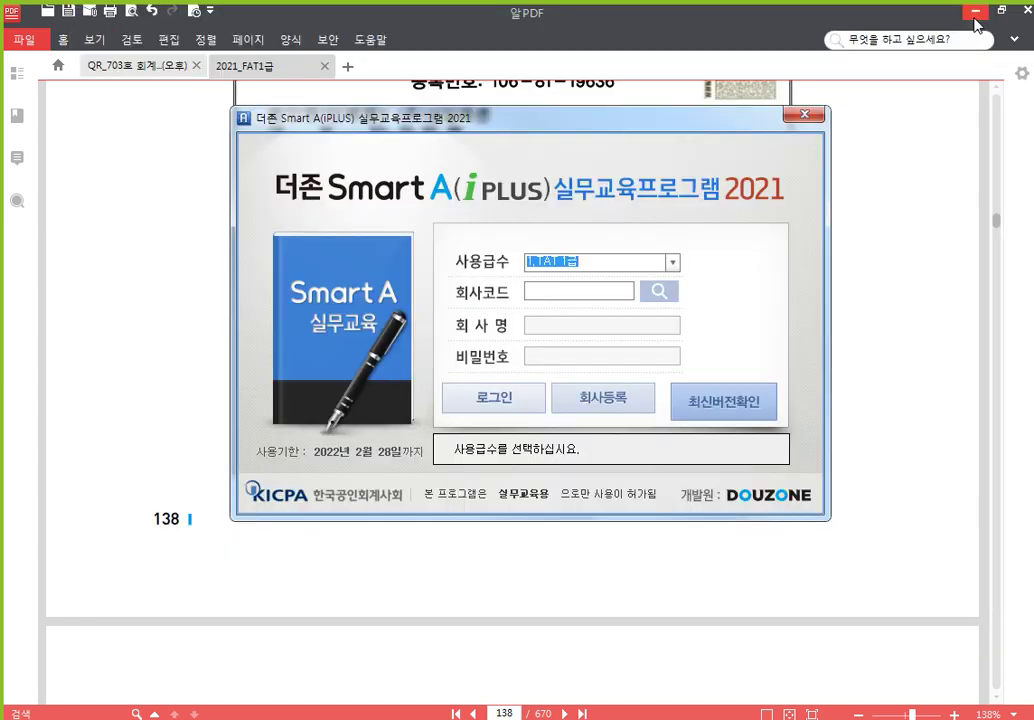
Log in to company 3000 (주)삼일패션 at level 3.FAT 1급
left_click(674, 263)
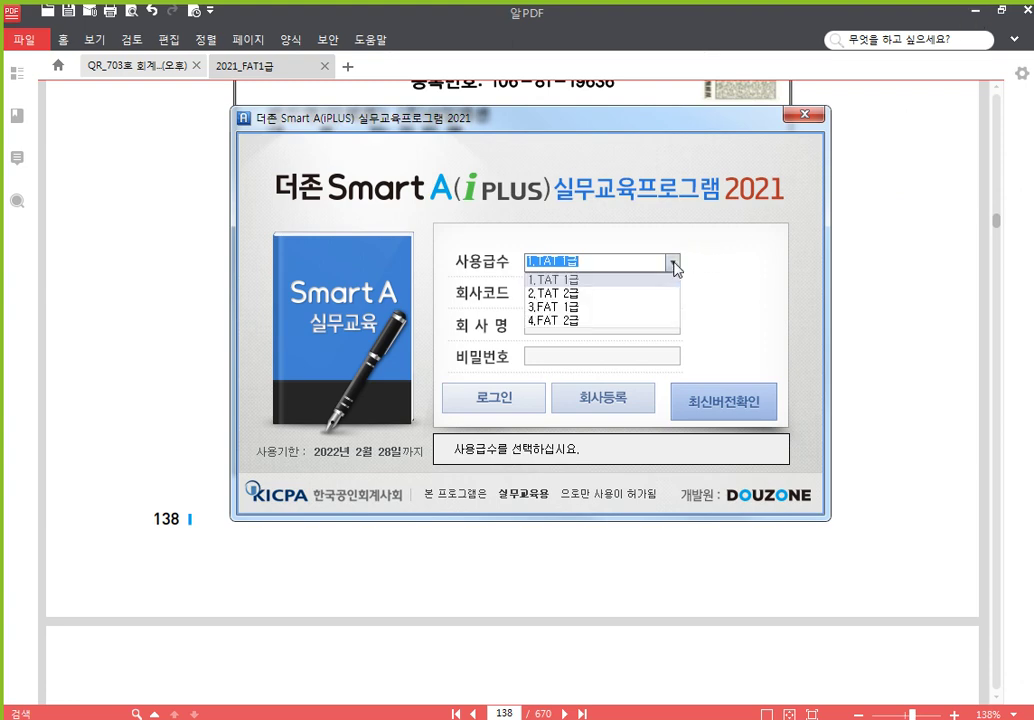
left_click(601, 308)
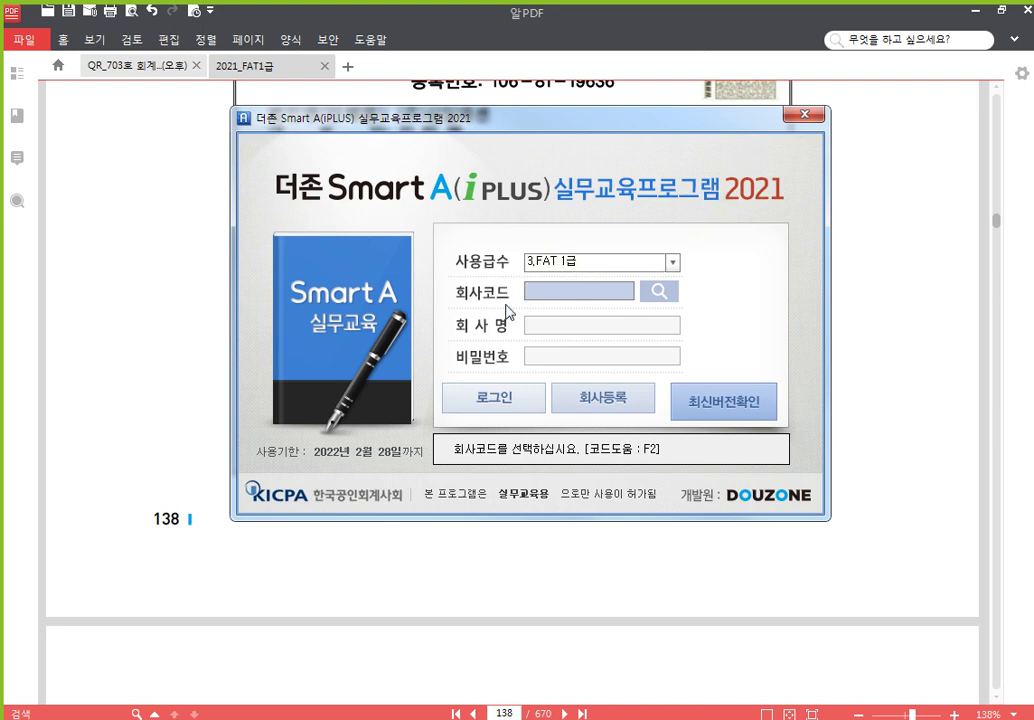
left_click(659, 292)
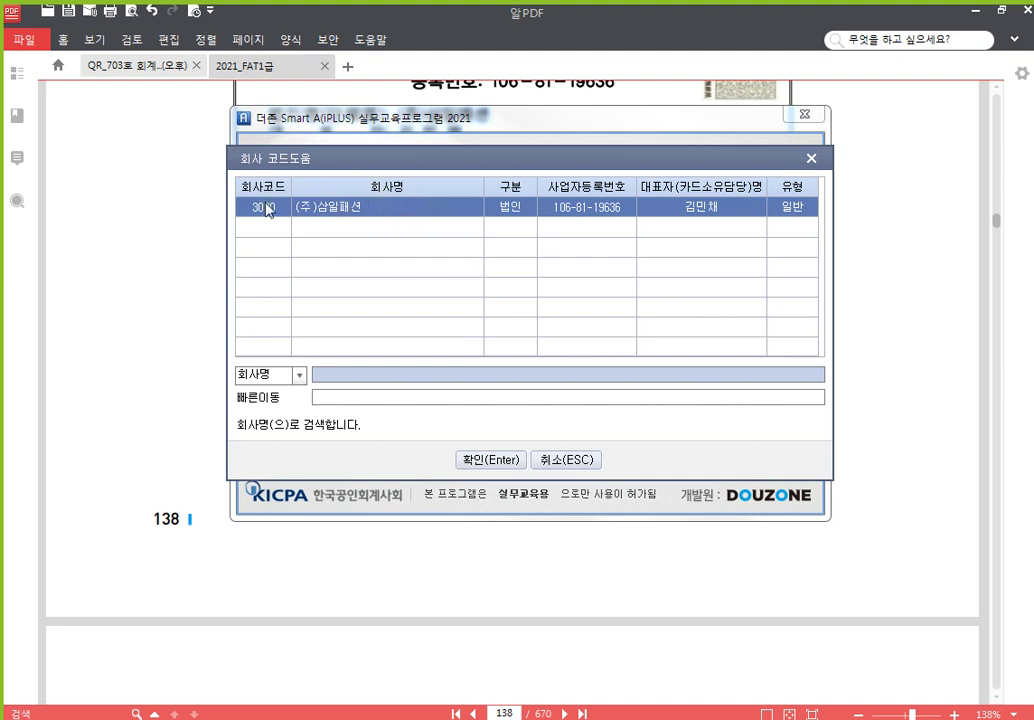
left_click(495, 460)
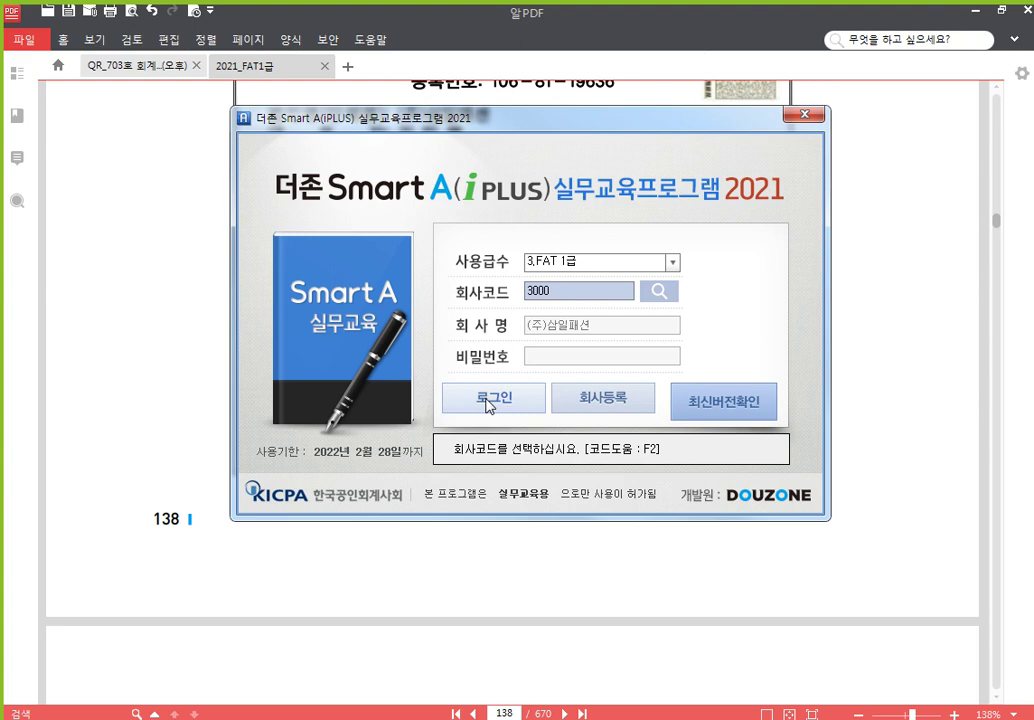
left_click(489, 399)
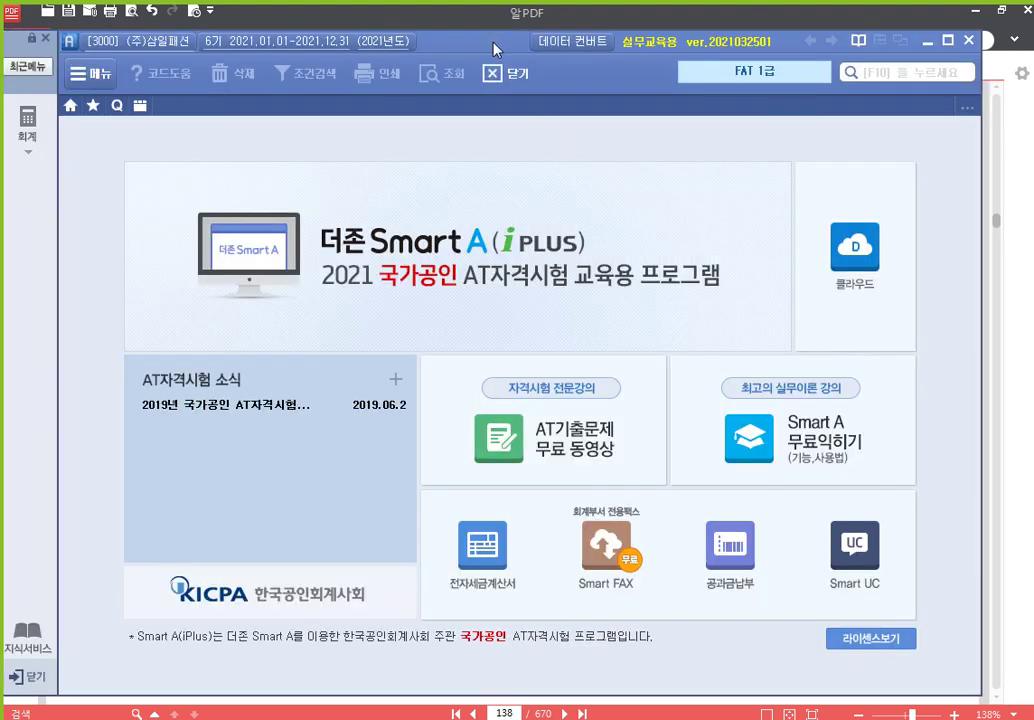
Open the 재무회계 full menu from the 회계 sidebar icon
left_click_drag(493, 49, 529, 42)
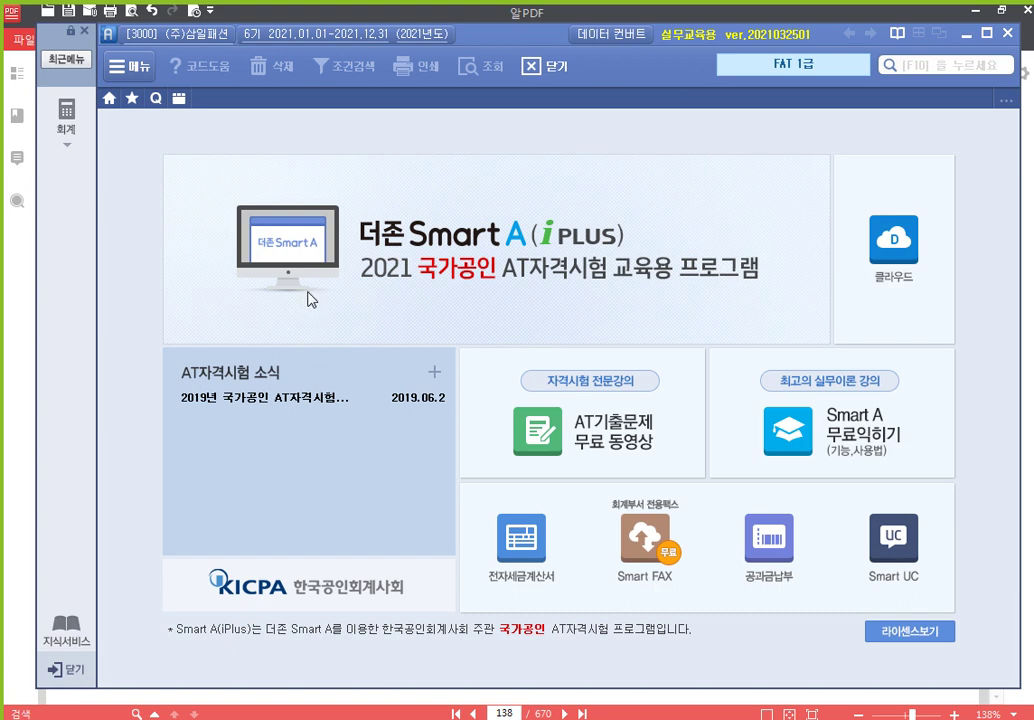
left_click(69, 115)
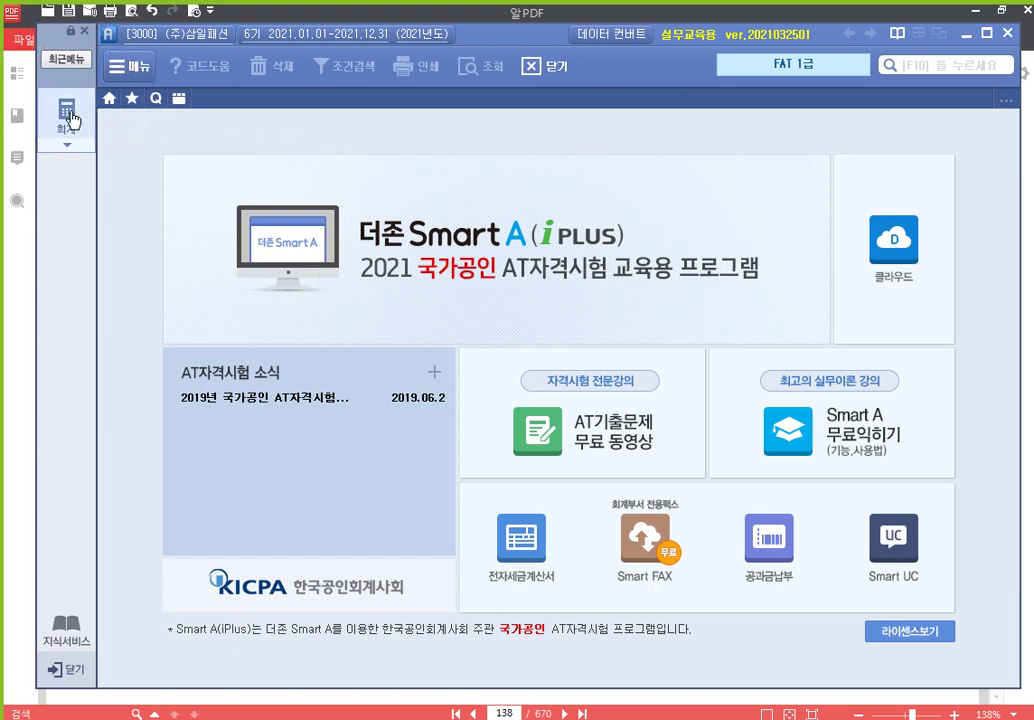
left_click(69, 117)
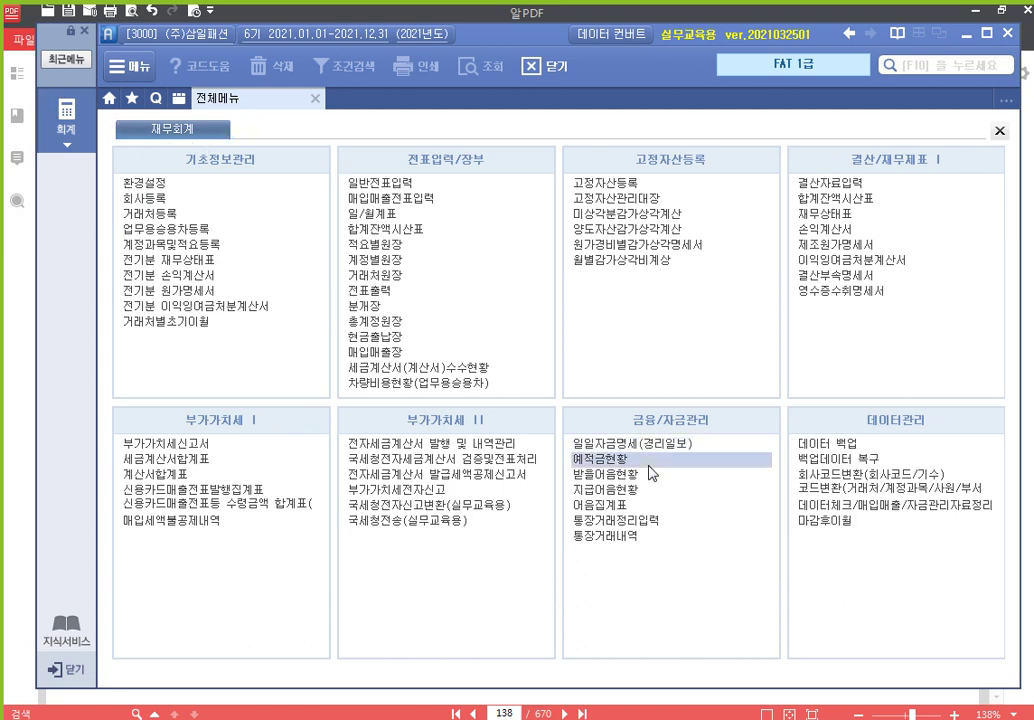
left_click(658, 485)
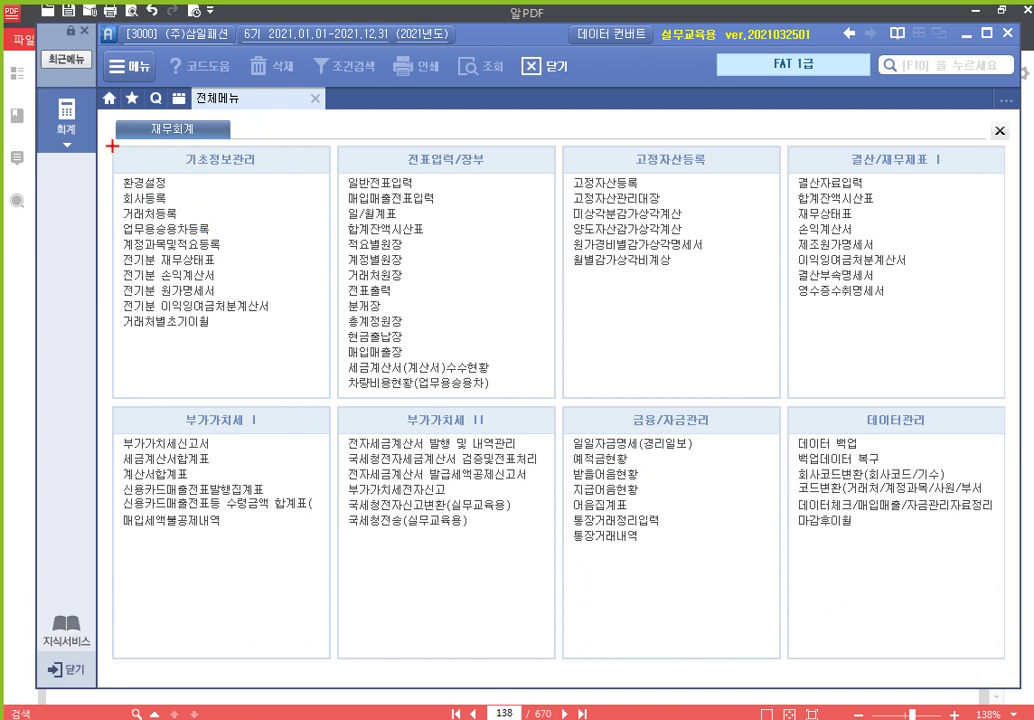
mouse_move(112, 146)
left_mouse_down()
mouse_move(117, 188)
mouse_move(183, 247)
left_mouse_up()
mouse_move(112, 146)
left_mouse_down()
mouse_move(323, 376)
mouse_move(272, 388)
mouse_move(329, 390)
left_mouse_up()
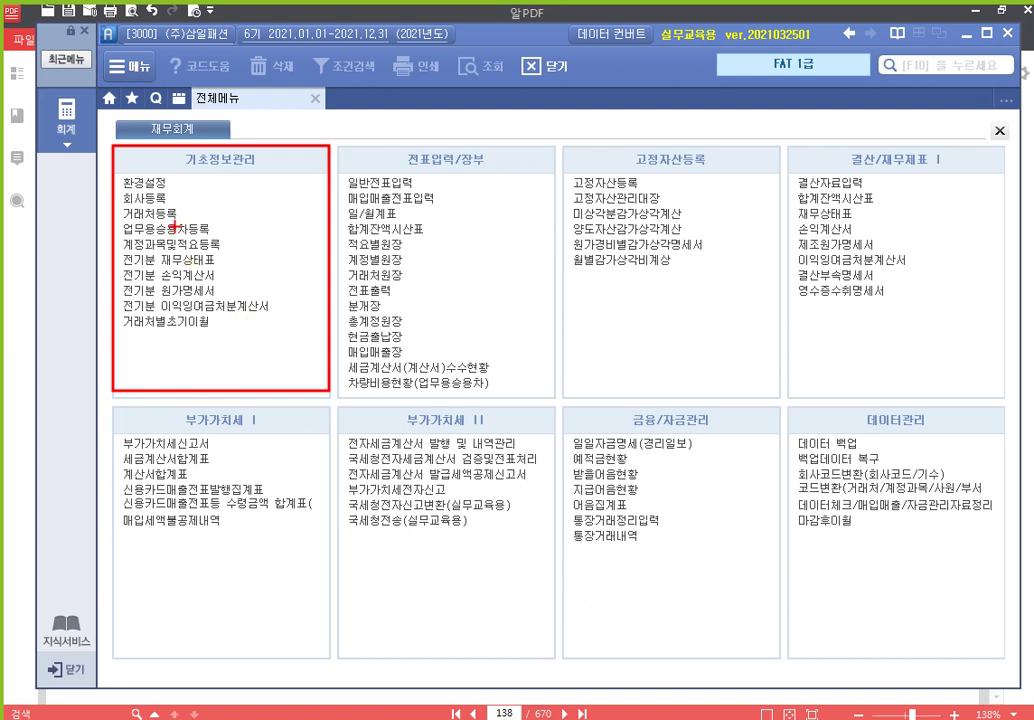
Open company 3000's 회사등록 record, review its business address and tax office code 106, then close it
key("Escape")
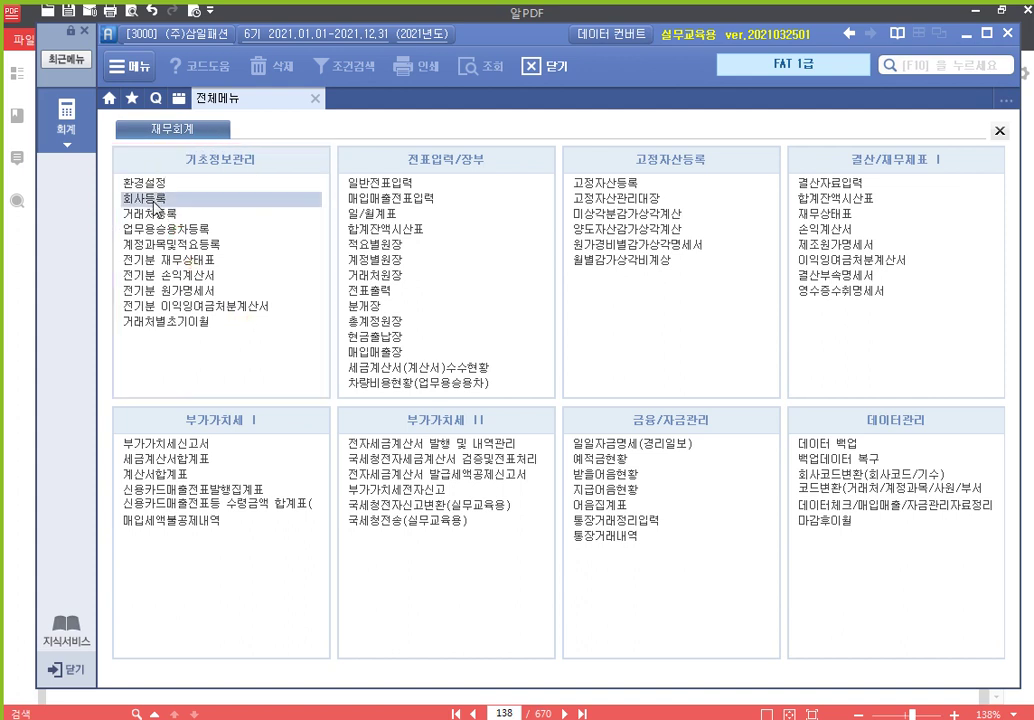
key("ctrl")
key("ctrl")
key("ctrl")
key("ctrl")
left_click(170, 201)
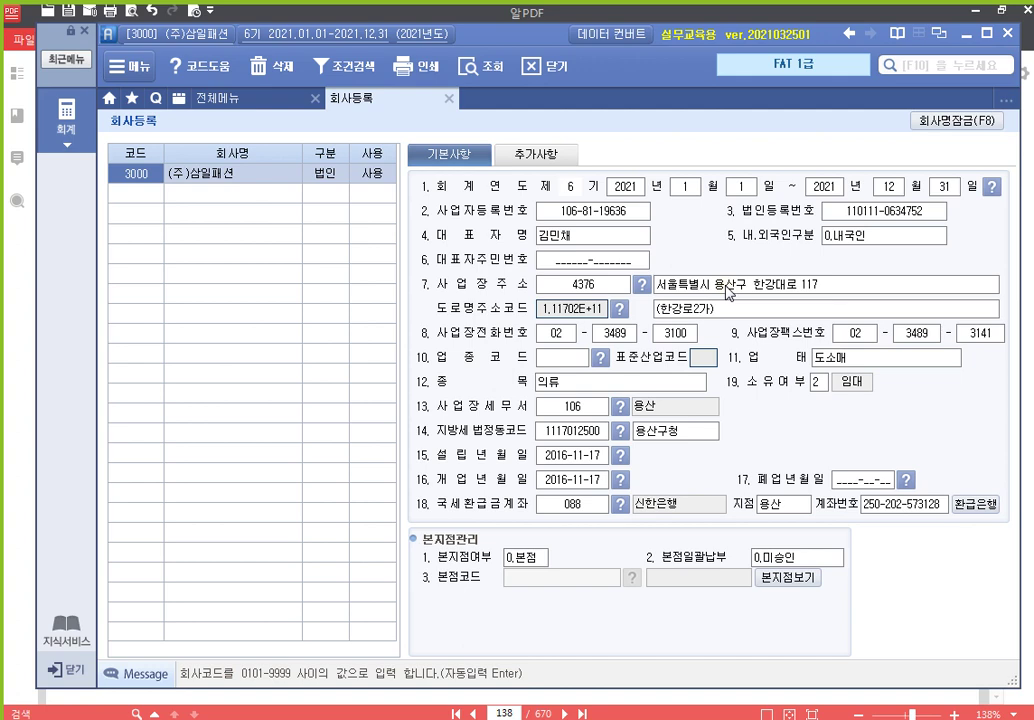
left_click(726, 287)
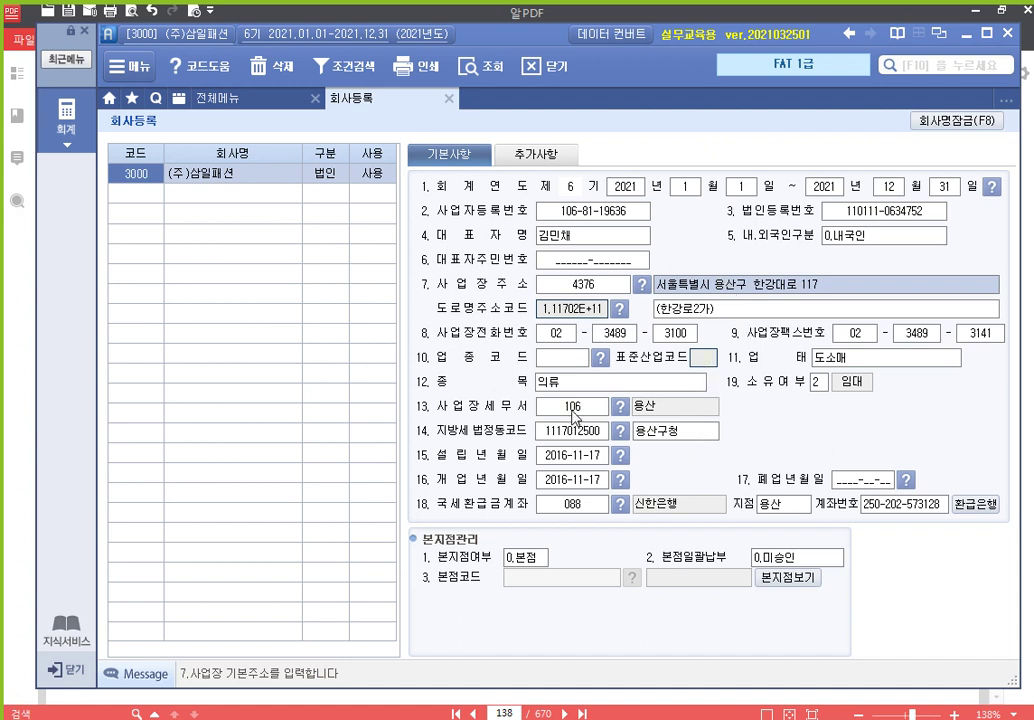
left_click(572, 410)
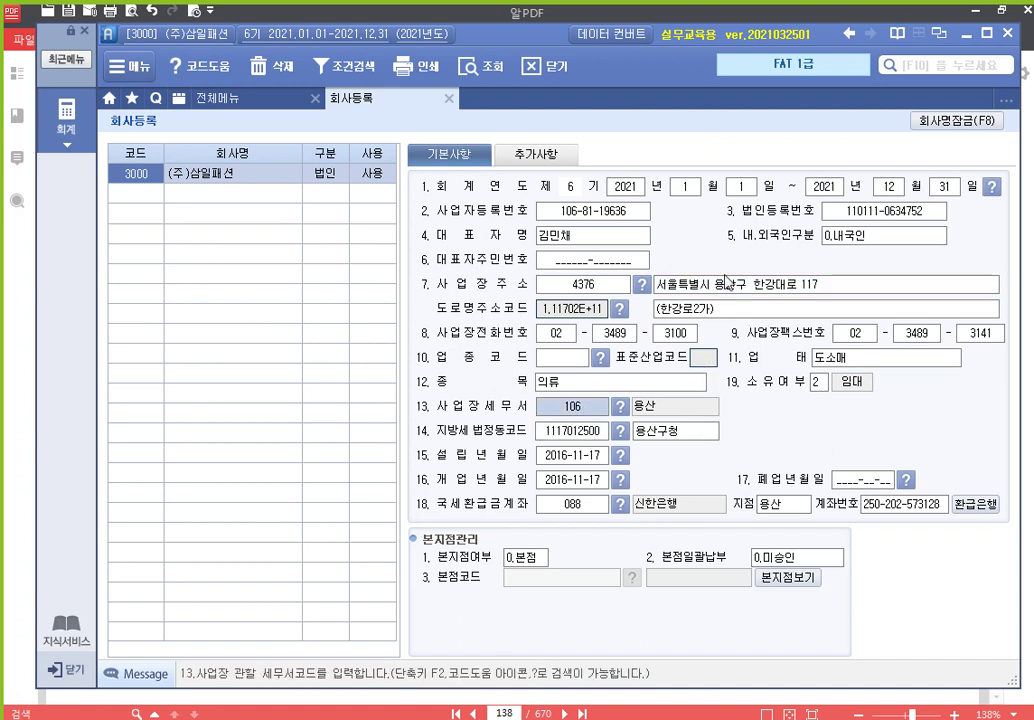
left_click(758, 285)
left_click(560, 412)
left_click(750, 287)
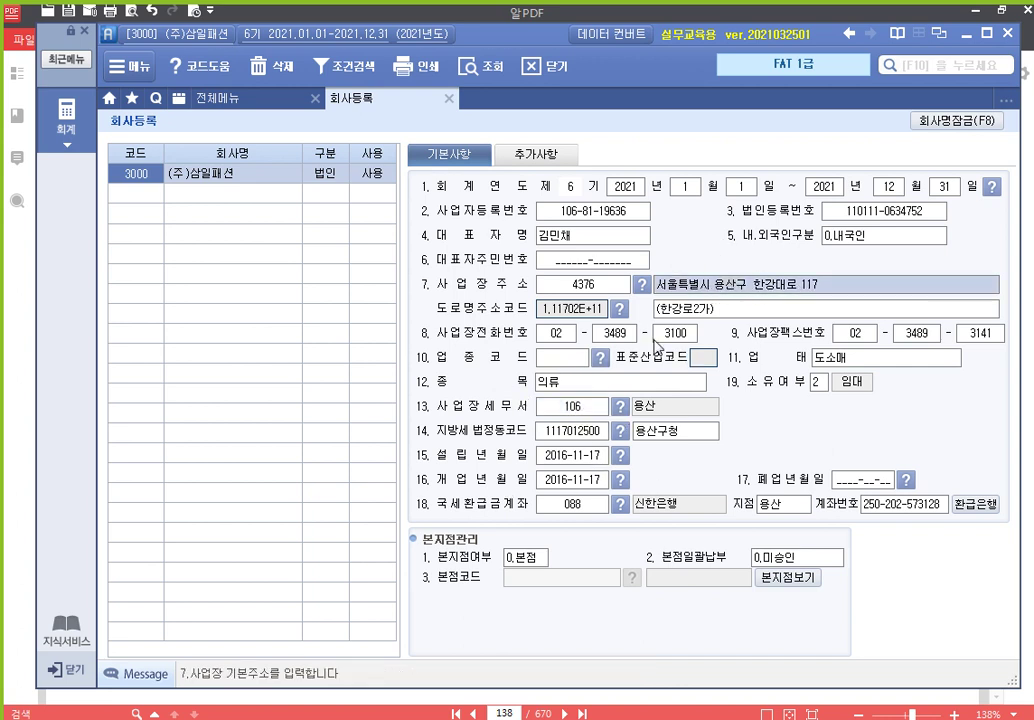
left_click(582, 408)
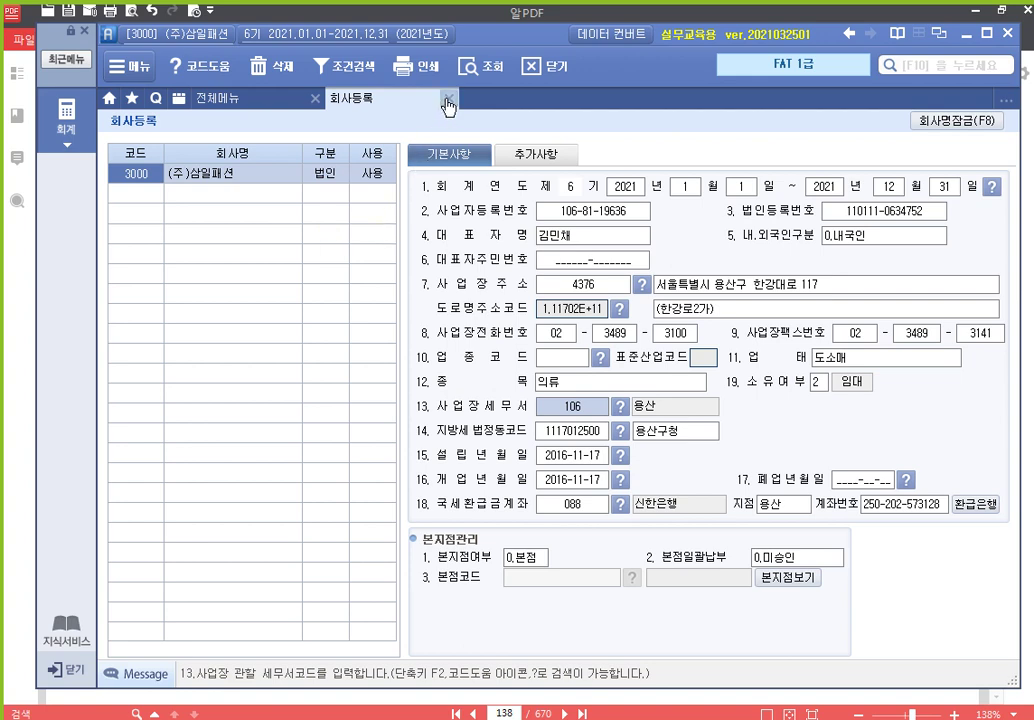
left_click(448, 99)
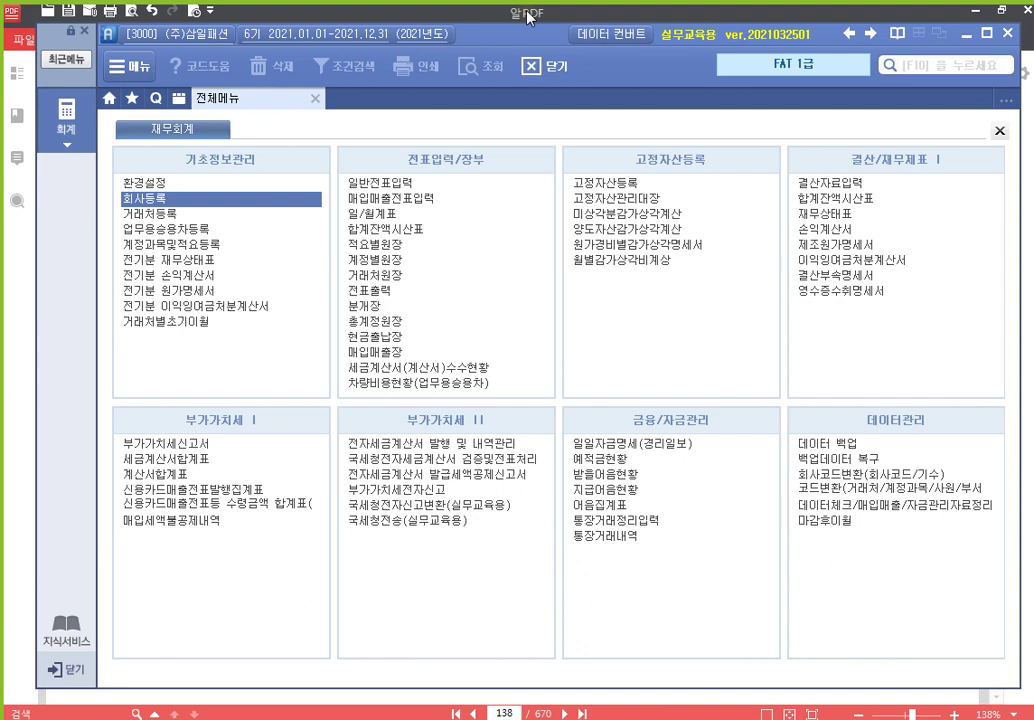
Scroll the textbook PDF from page 142 through page 143's 거래처 등록 table to page 144
left_click(529, 17)
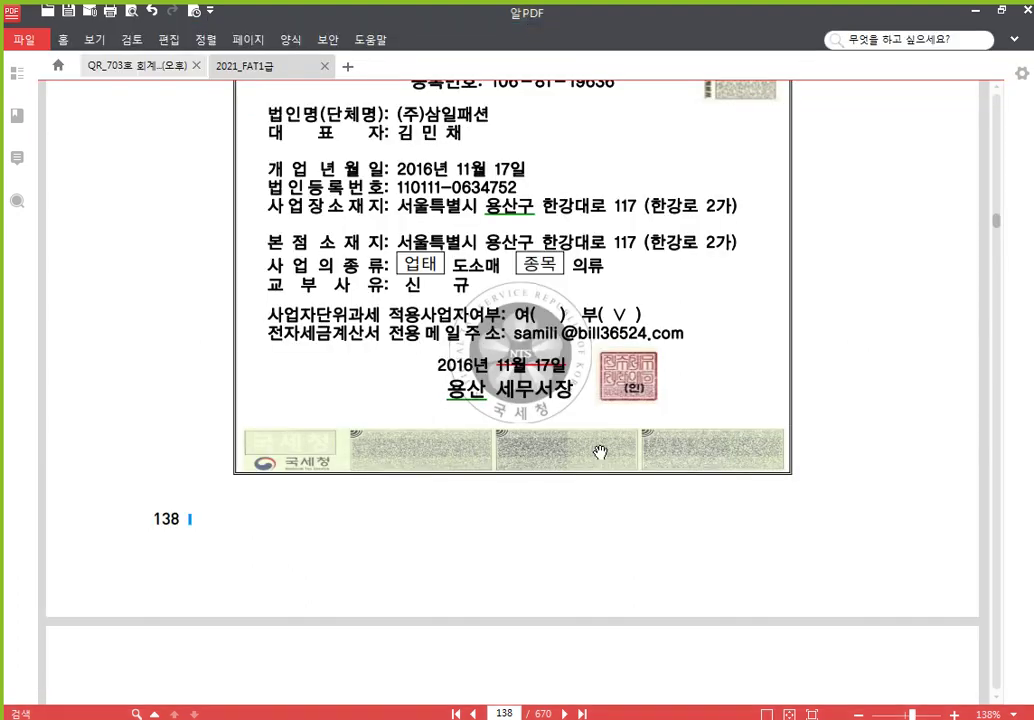
scroll(605, 452, "down", 15)
scroll(620, 458, "down", 15)
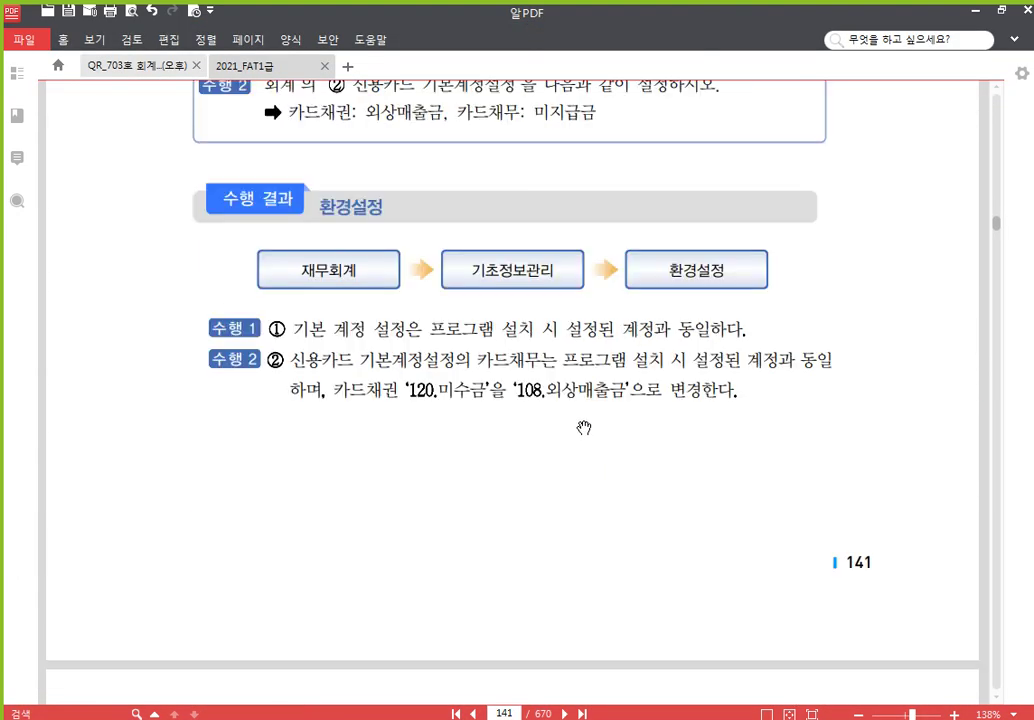
scroll(582, 415, "down", 5)
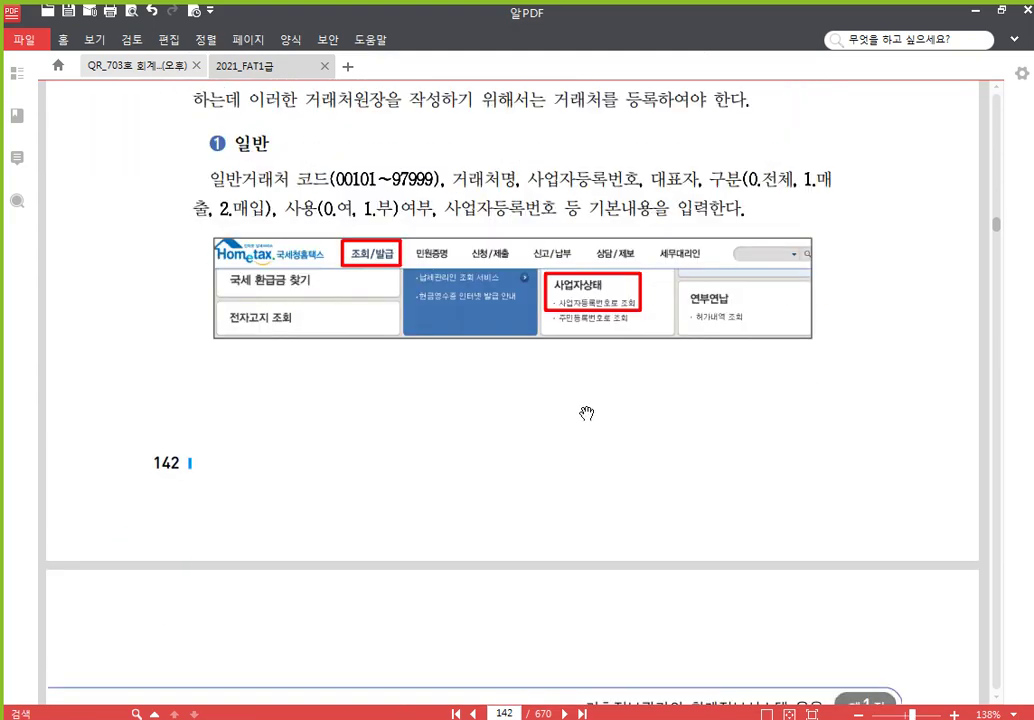
scroll(584, 420, "down", 5)
scroll(578, 404, "down", 4)
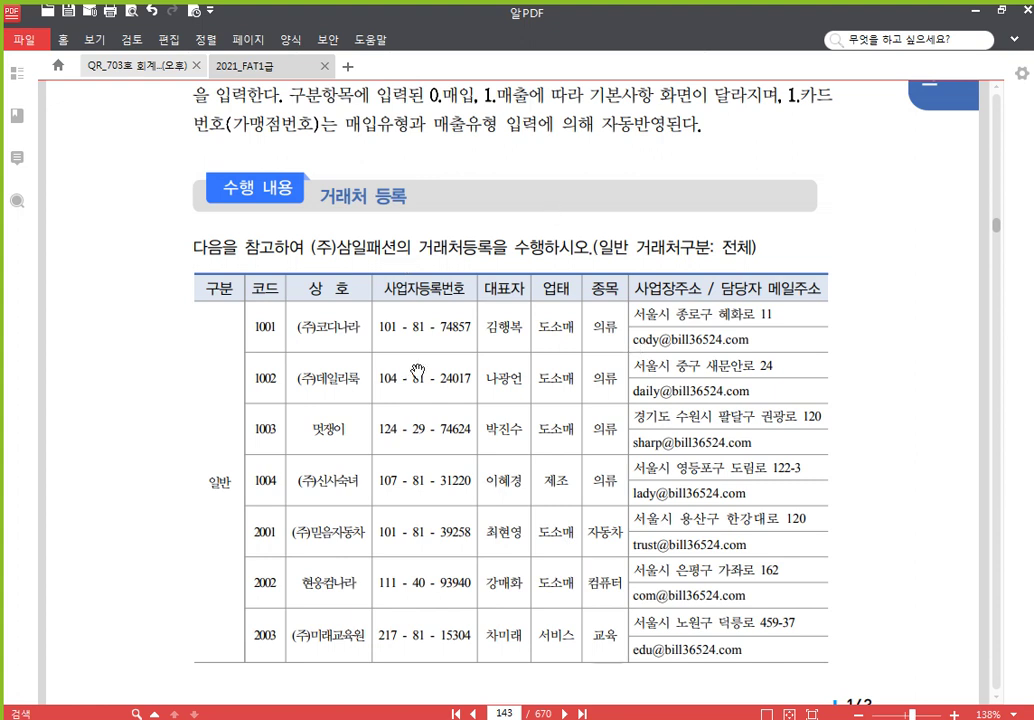
left_click_drag(863, 461, 858, 395)
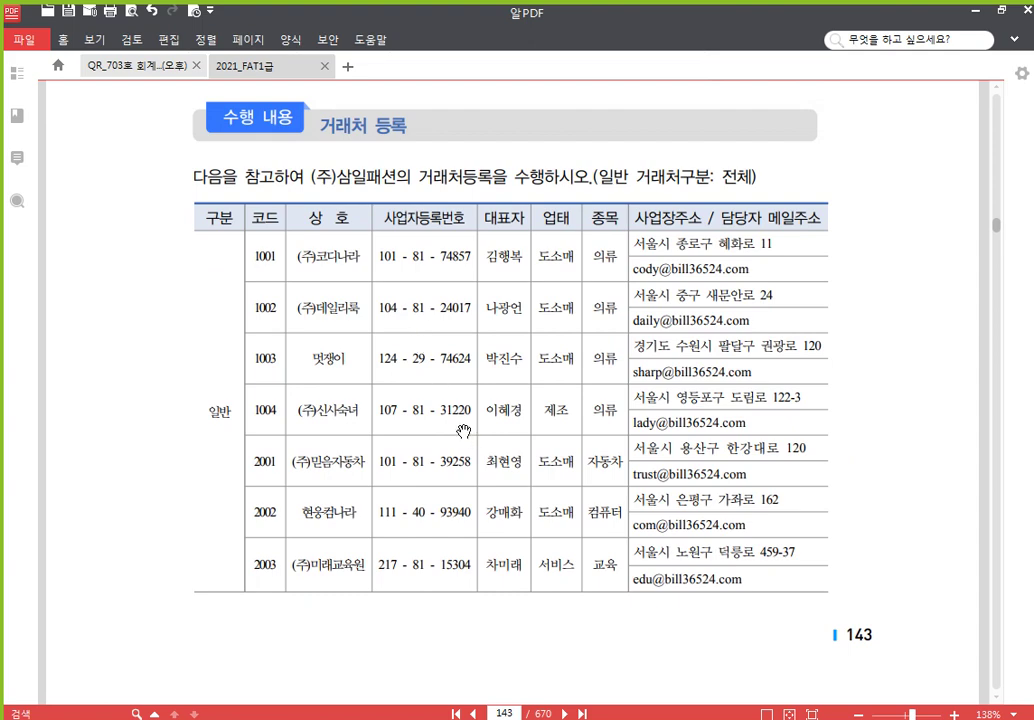
scroll(460, 437, "down", 10)
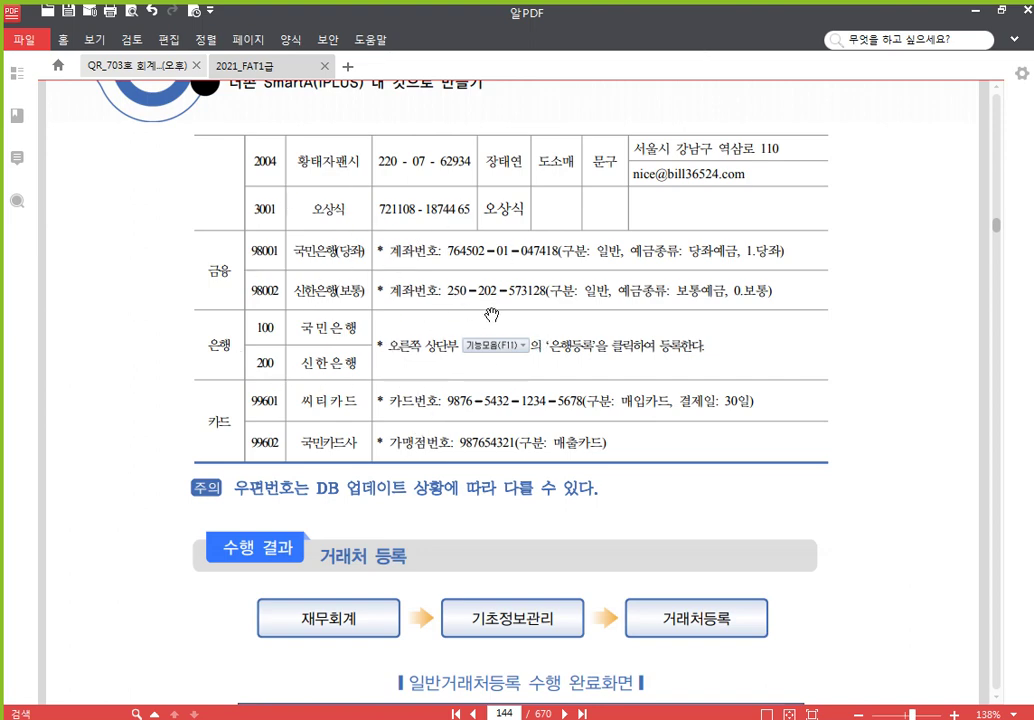
scroll(491, 309, "up", 5)
scroll(491, 309, "up", 4)
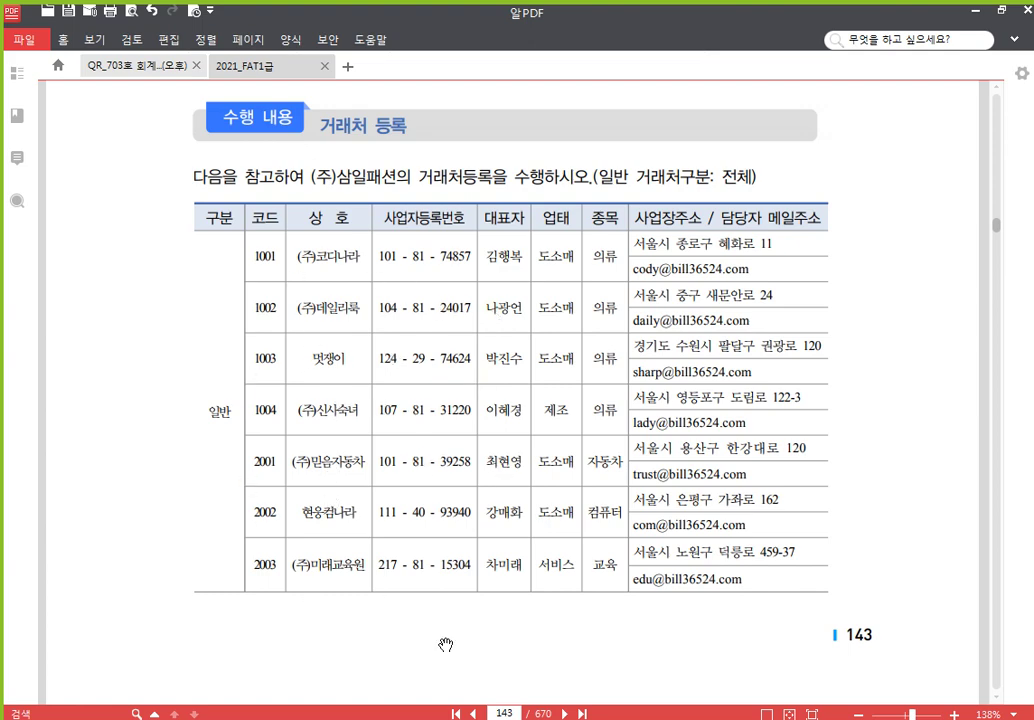
scroll(459, 489, "down", 5)
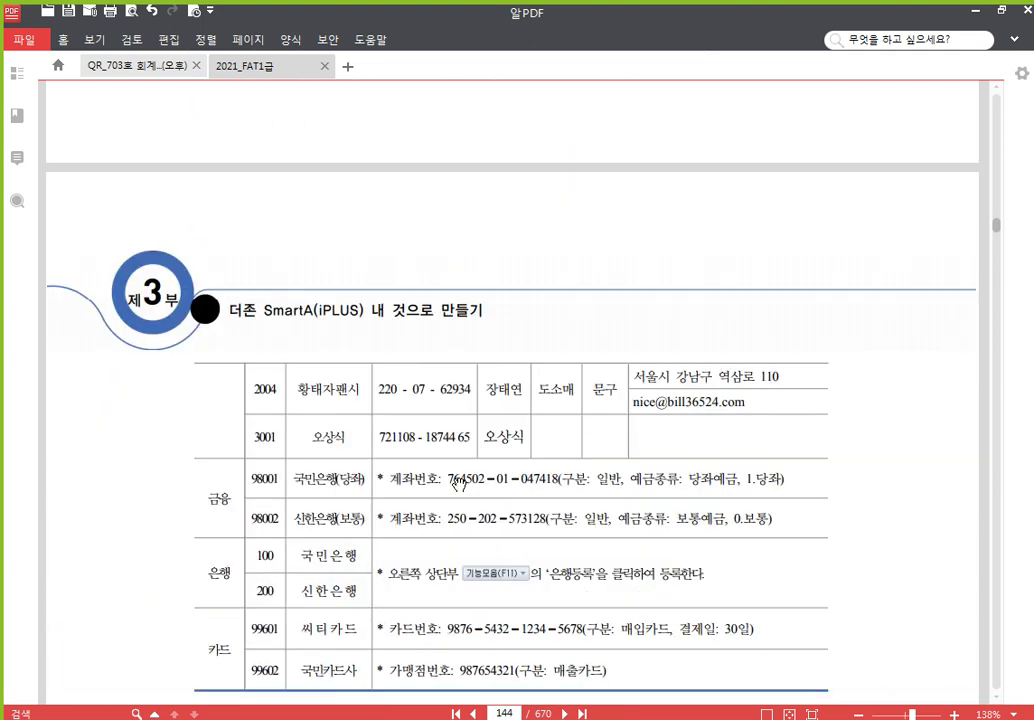
Scroll page 144 down to the 수행 결과 section and its 일반거래처등록 completion screenshot
scroll(459, 483, "down", 3)
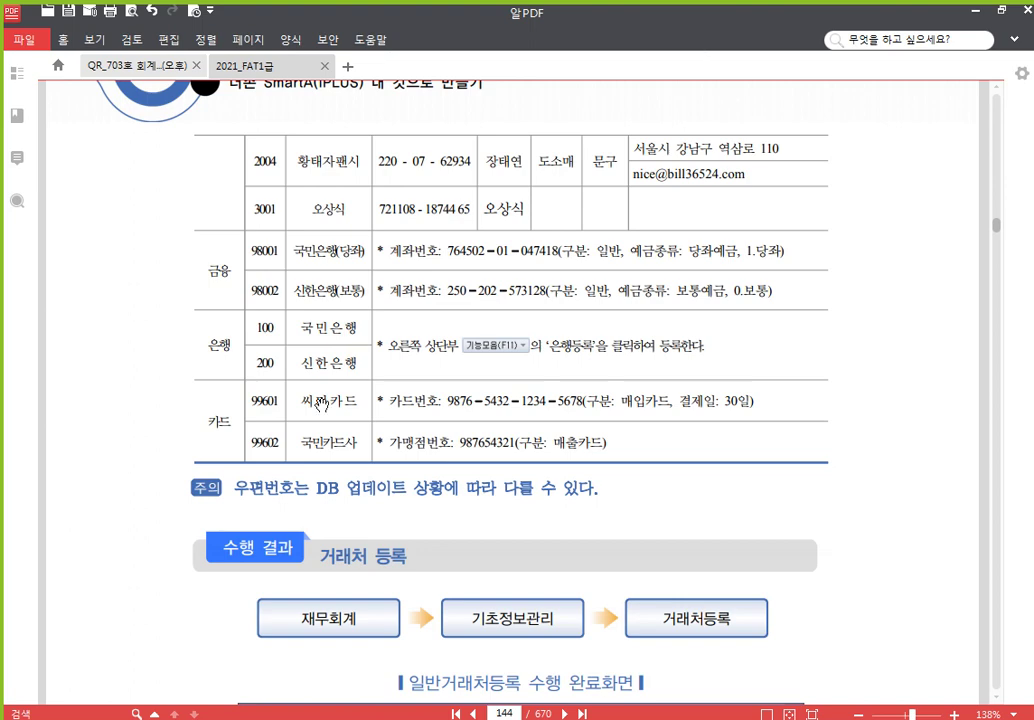
scroll(273, 353, "down", 2)
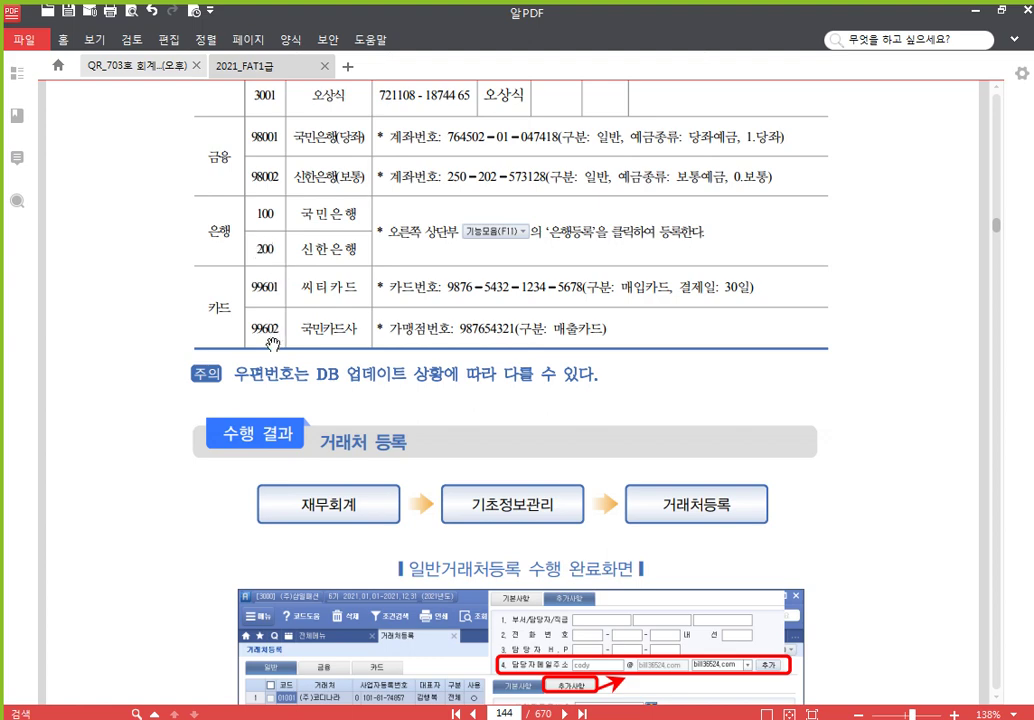
Scroll back to page 143's 수행 내용 heading and the partner table for codes 1001–2003
scroll(255, 300, "up", 3)
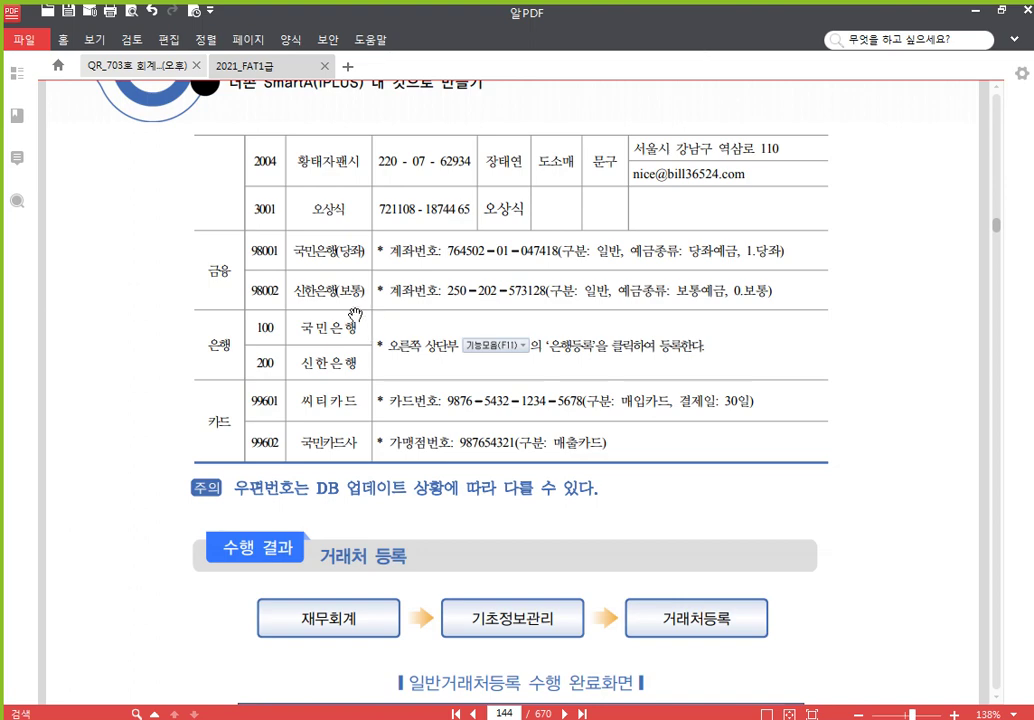
scroll(360, 323, "up", 10)
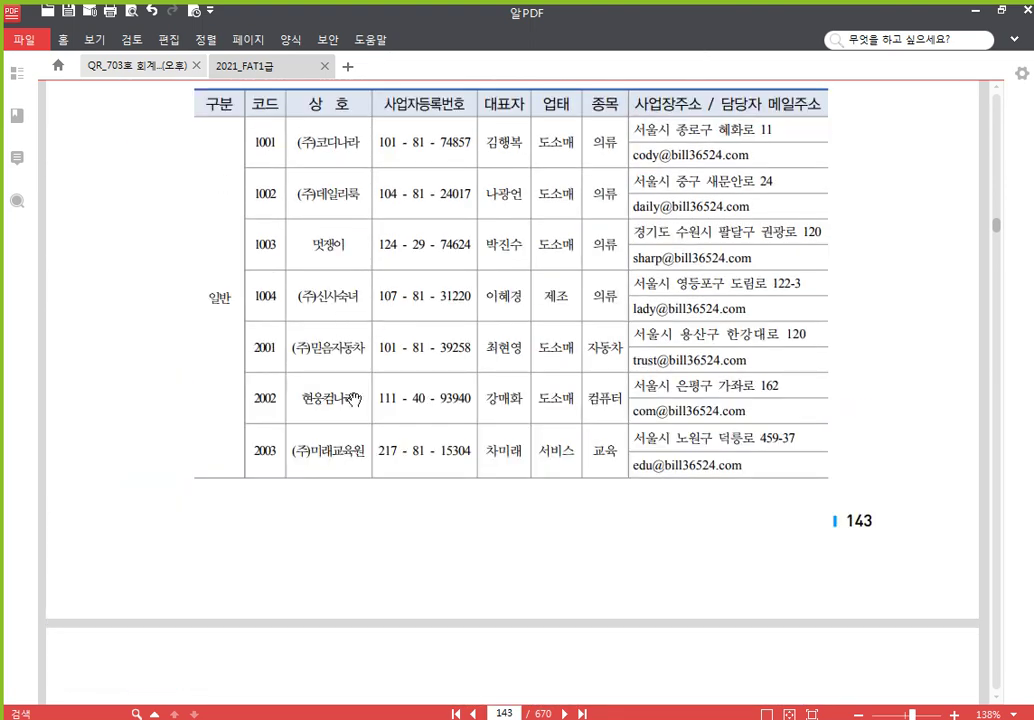
scroll(403, 298, "up", 2)
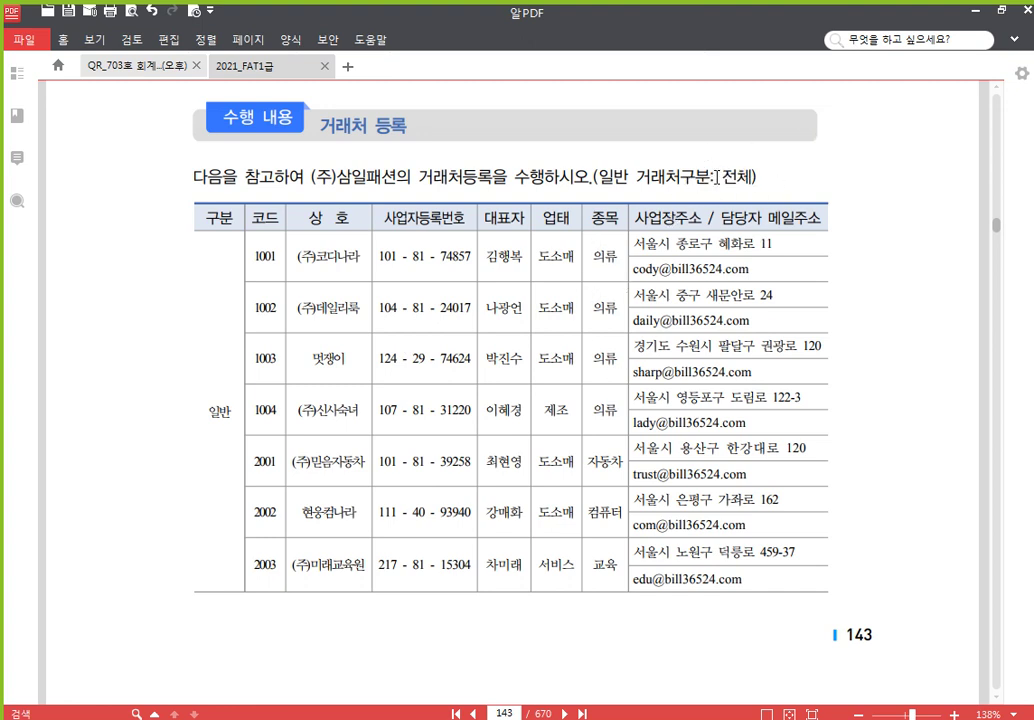
Switch to the accounting program and open 거래처등록 under 기초정보관리
left_click(443, 718)
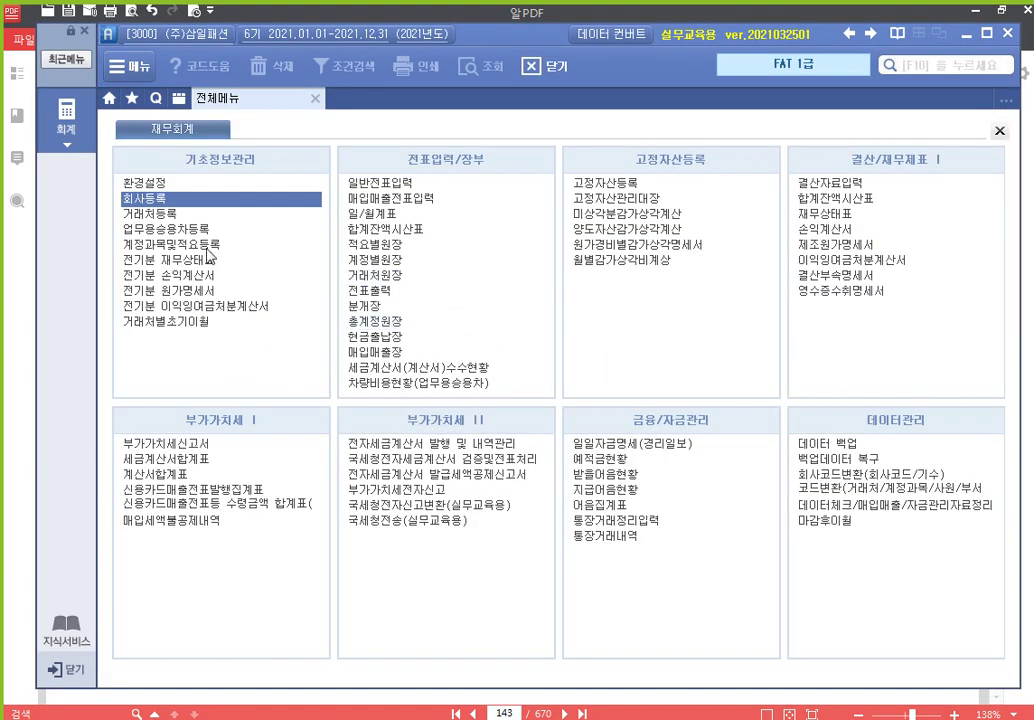
left_click(192, 215)
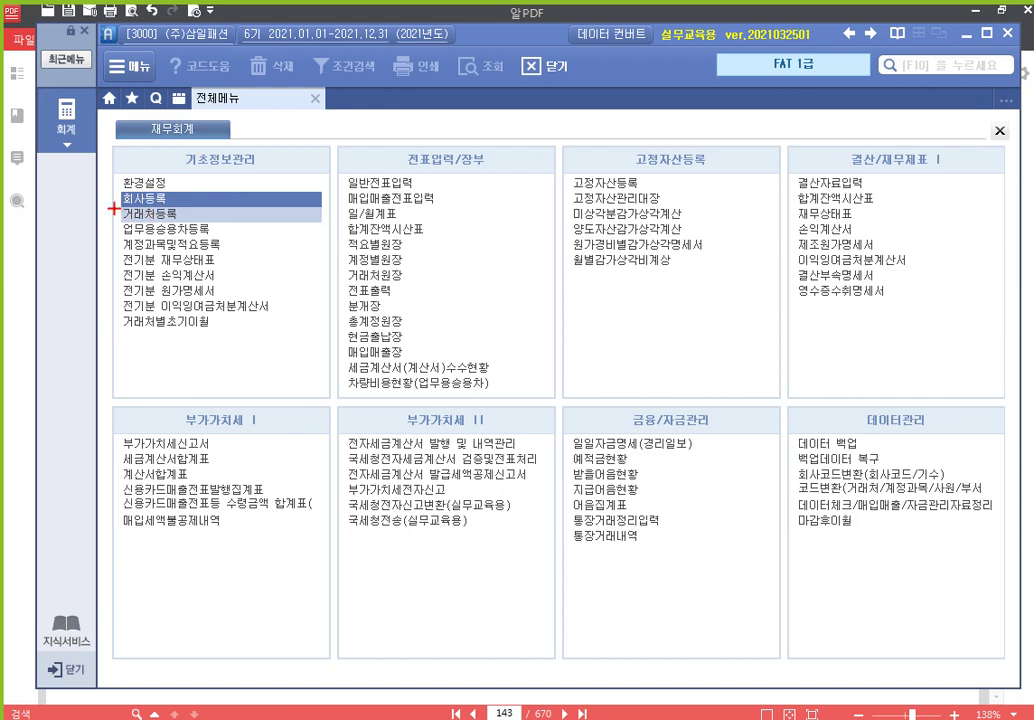
left_click_drag(113, 207, 331, 225)
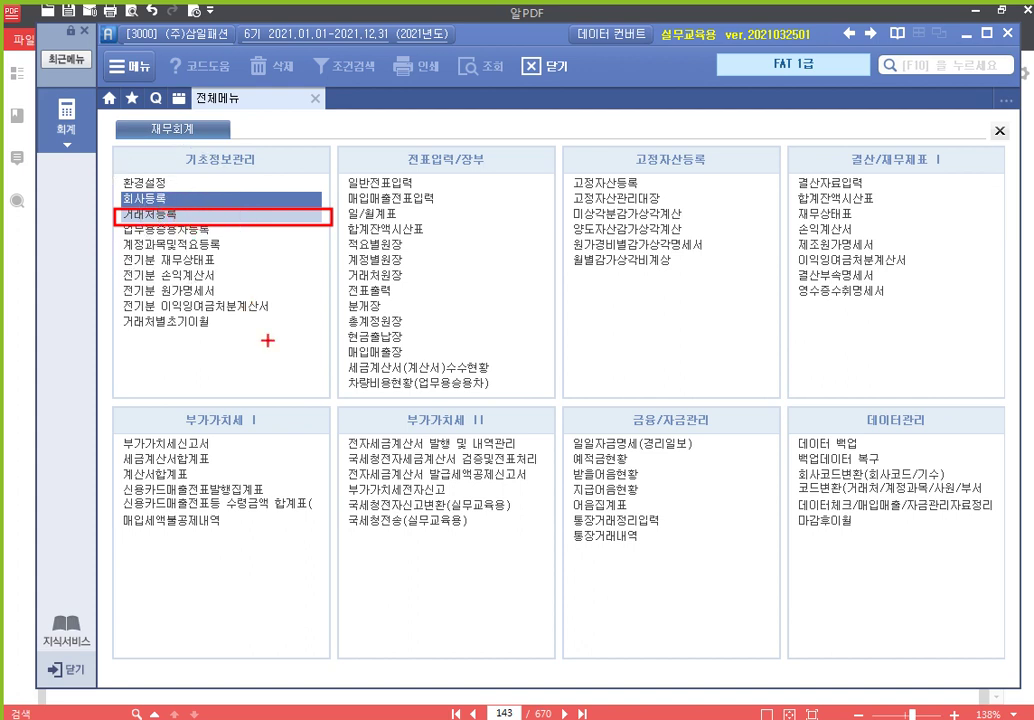
key("Escape")
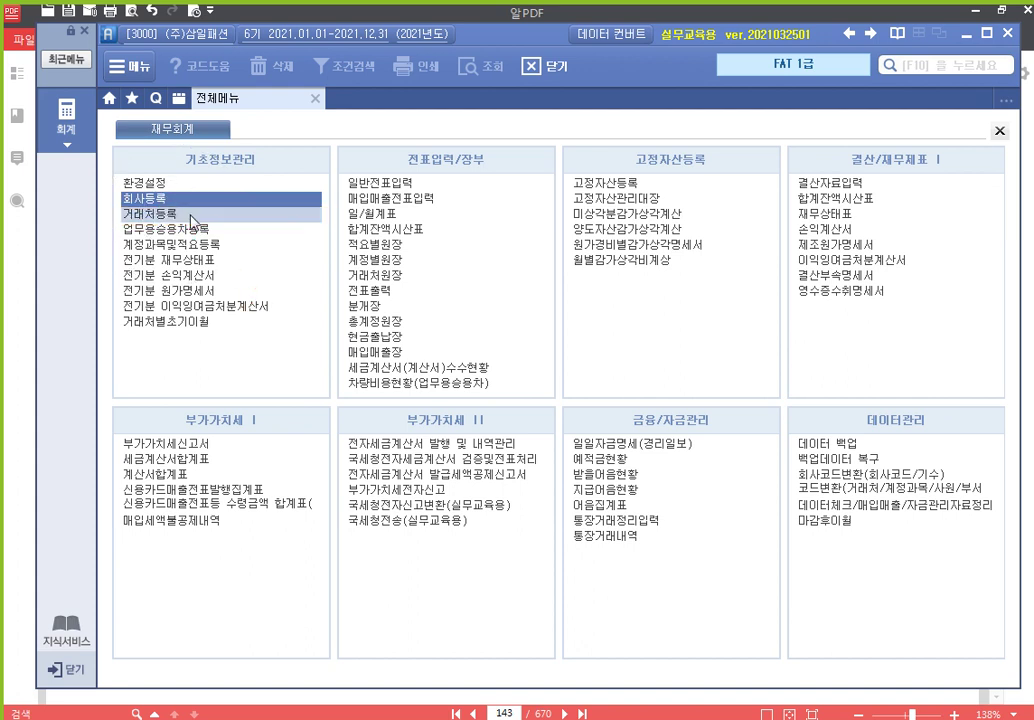
left_click(219, 213)
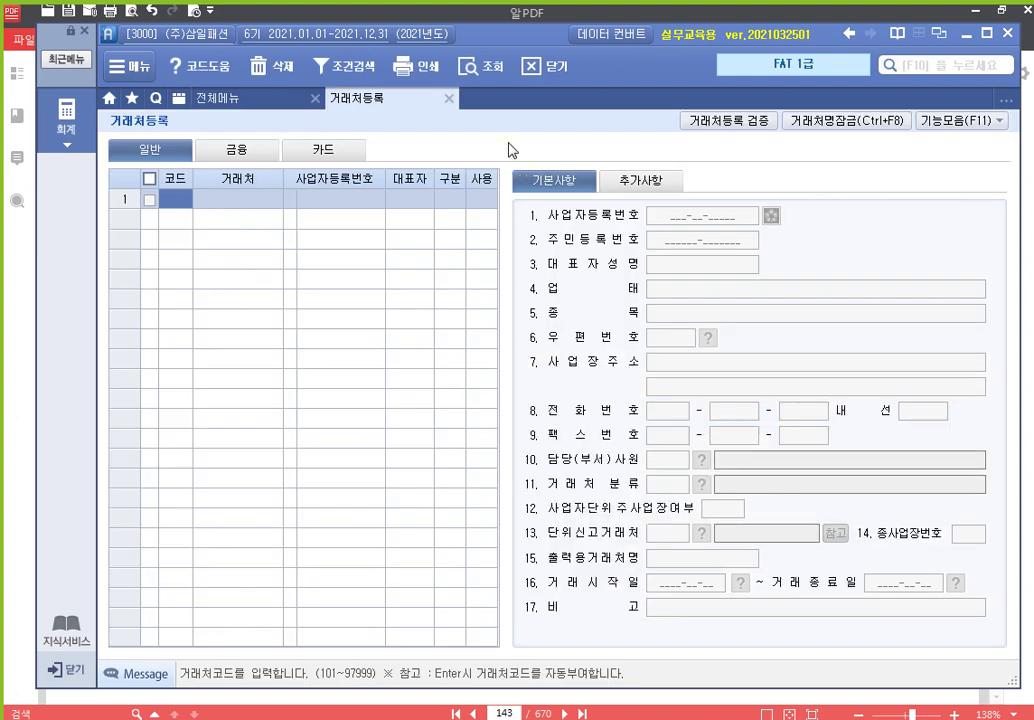
left_click_drag(515, 44, 512, 28)
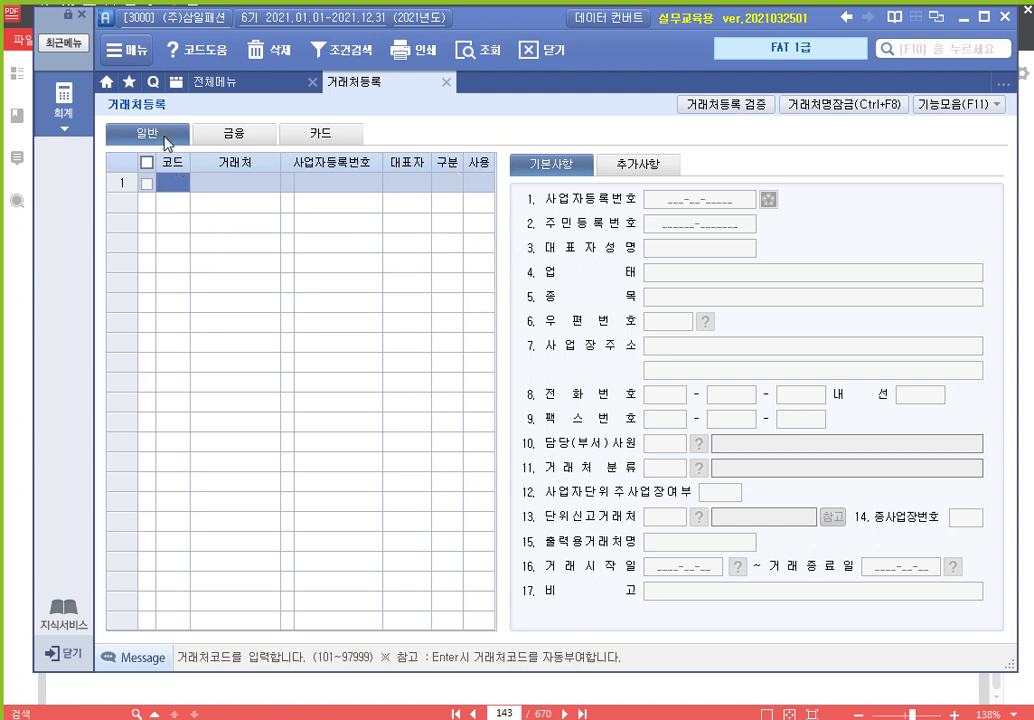
left_click(233, 134)
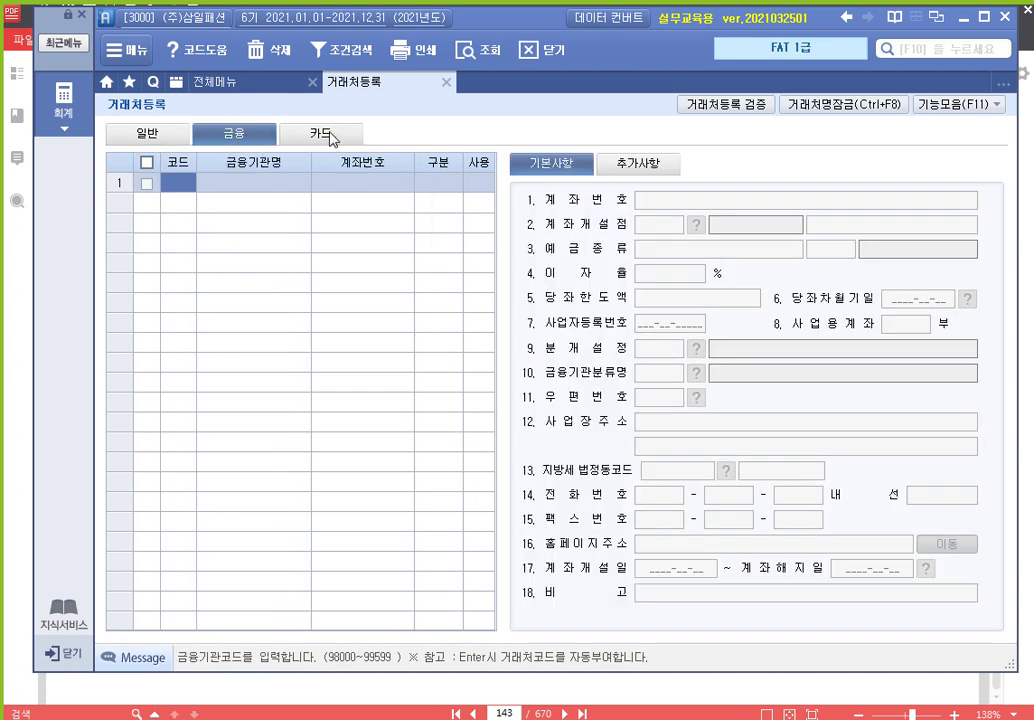
left_click(330, 136)
left_click(230, 135)
left_click(162, 135)
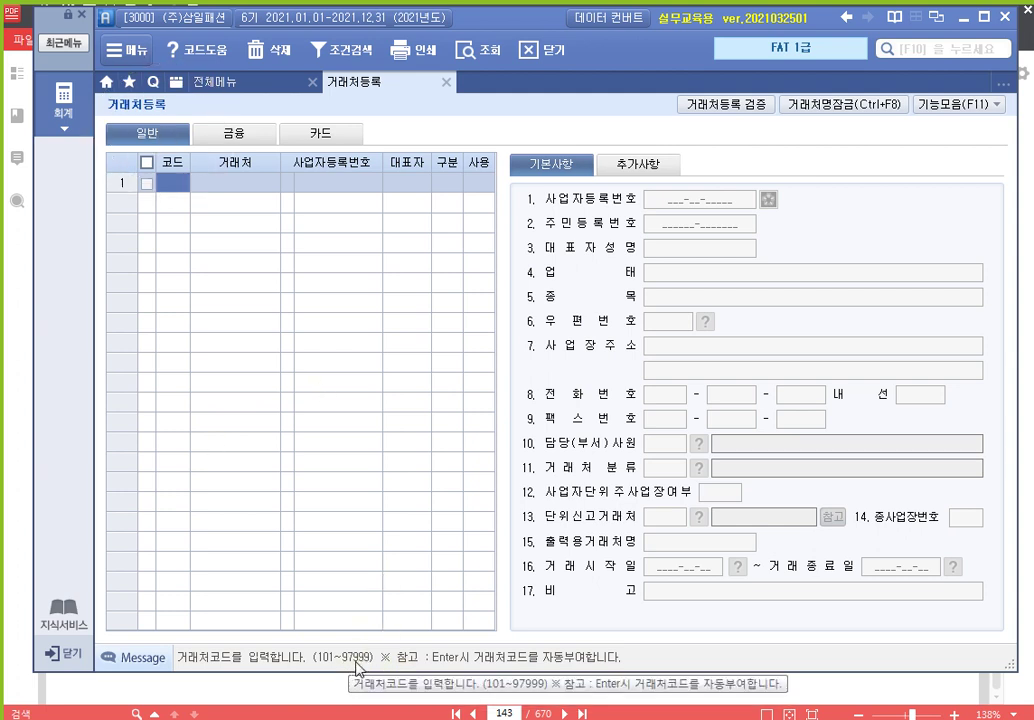
left_click(263, 141)
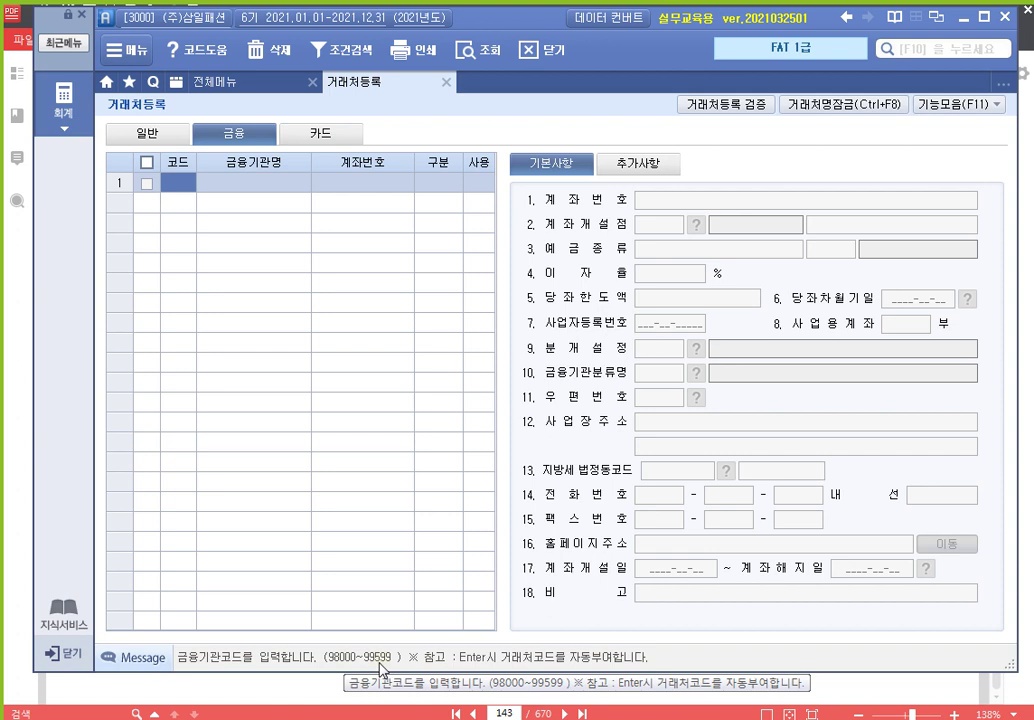
left_click(321, 139)
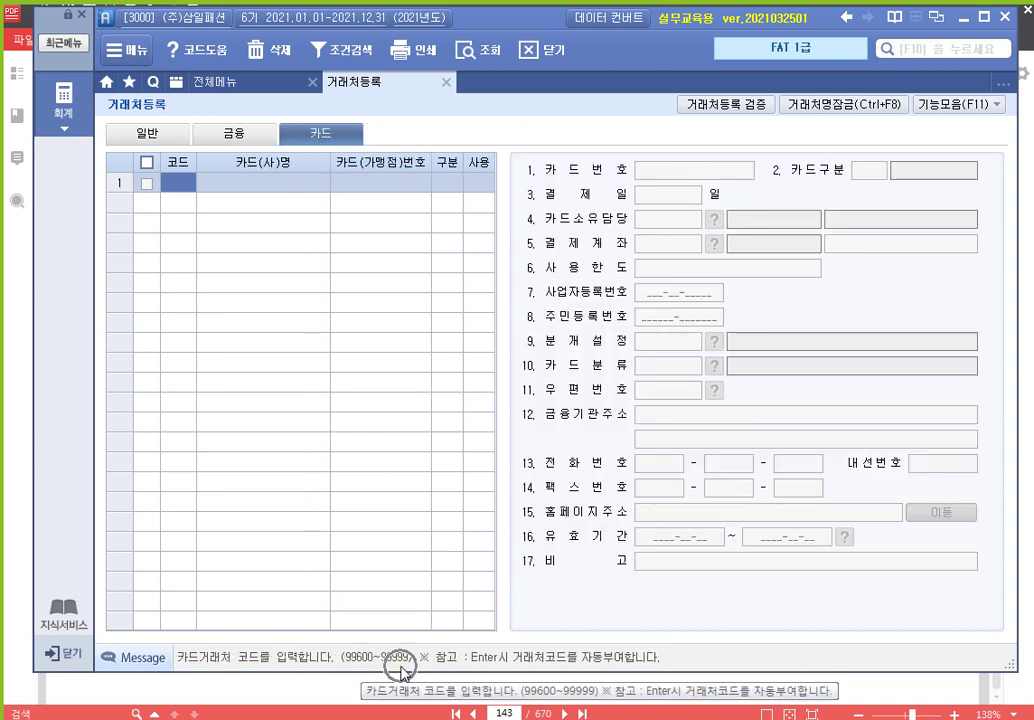
left_click(172, 132)
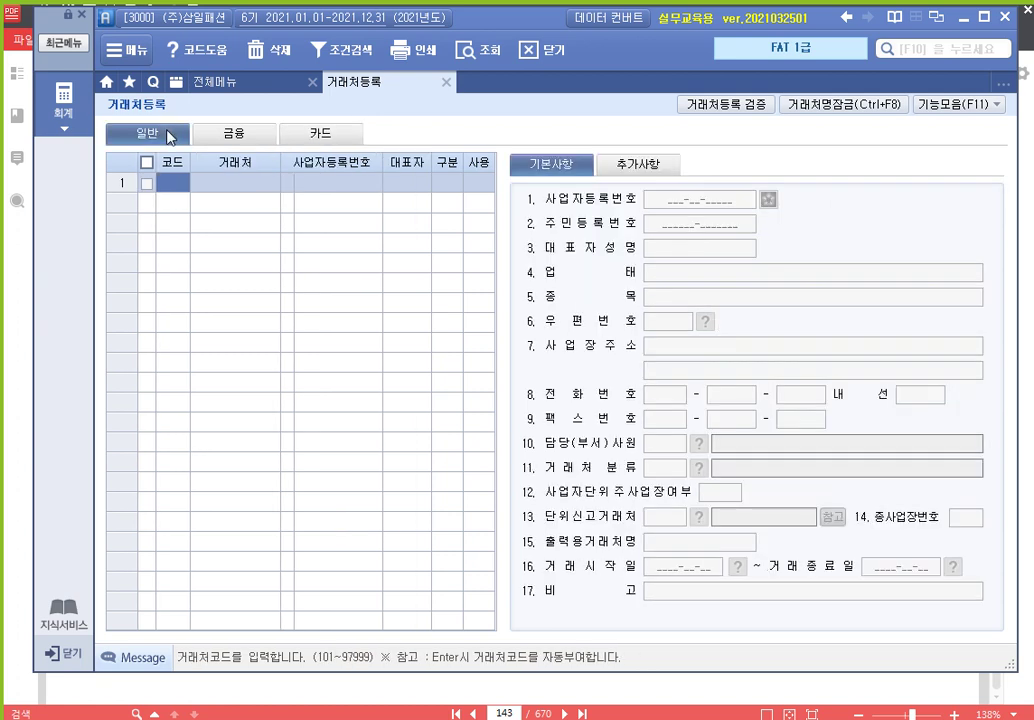
Try code 98000 to reveal the allowed range, then enter partner code 01001 in row 1
type("98000")
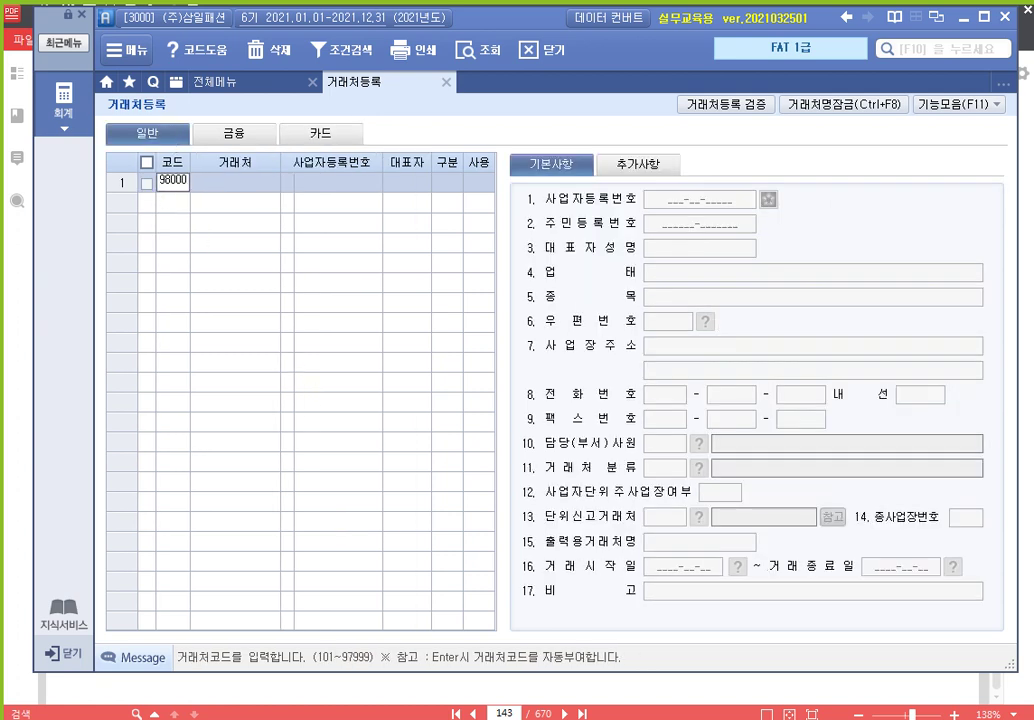
key("Return")
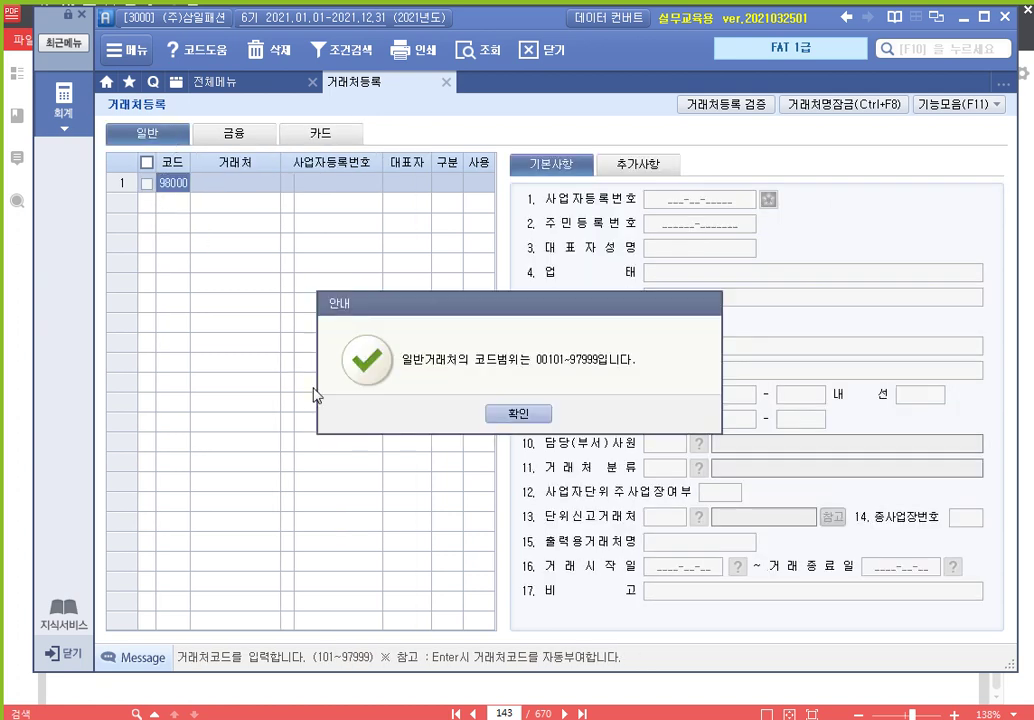
left_click(525, 413)
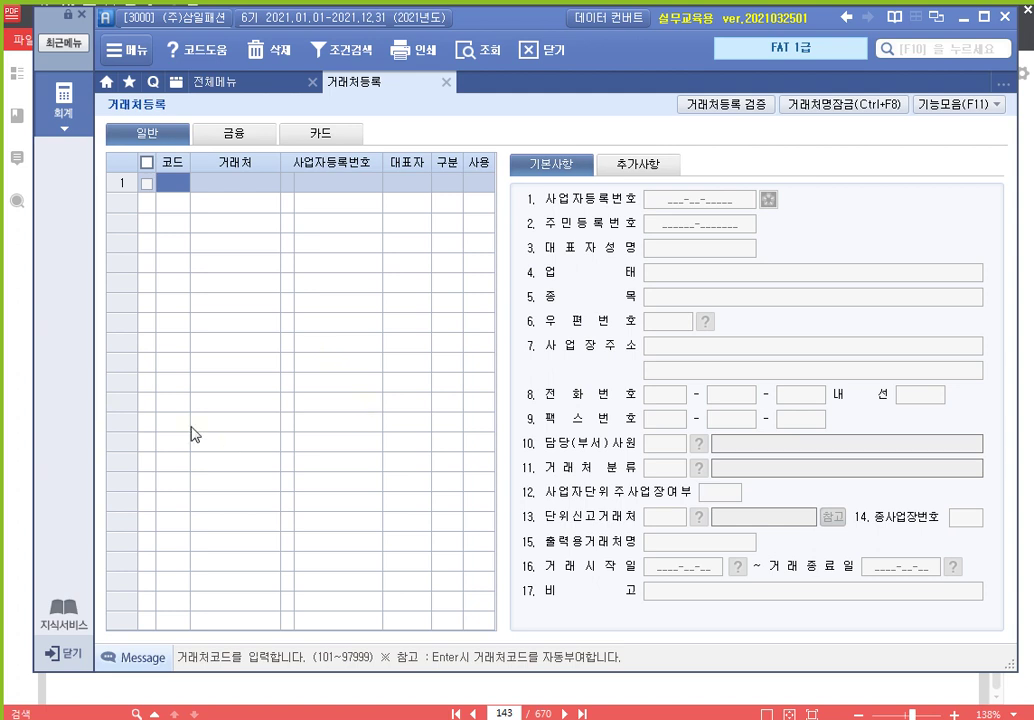
type("1001")
key("Return")
key("Return")
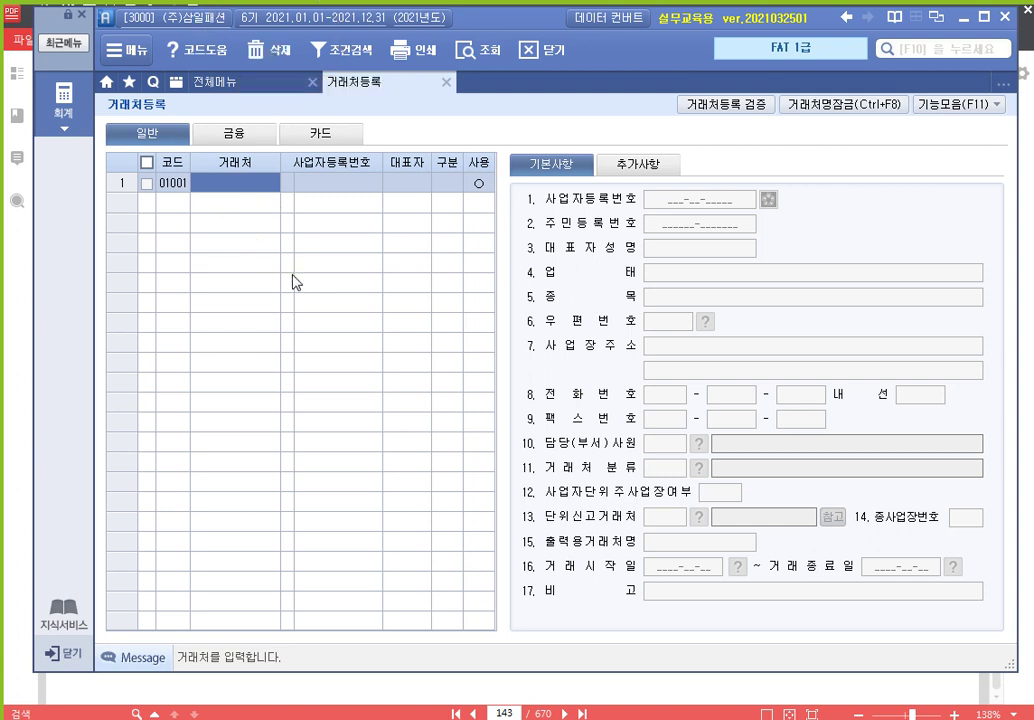
Enter partner name (주)코디나라 with its business registration number and representative's name
type("(")
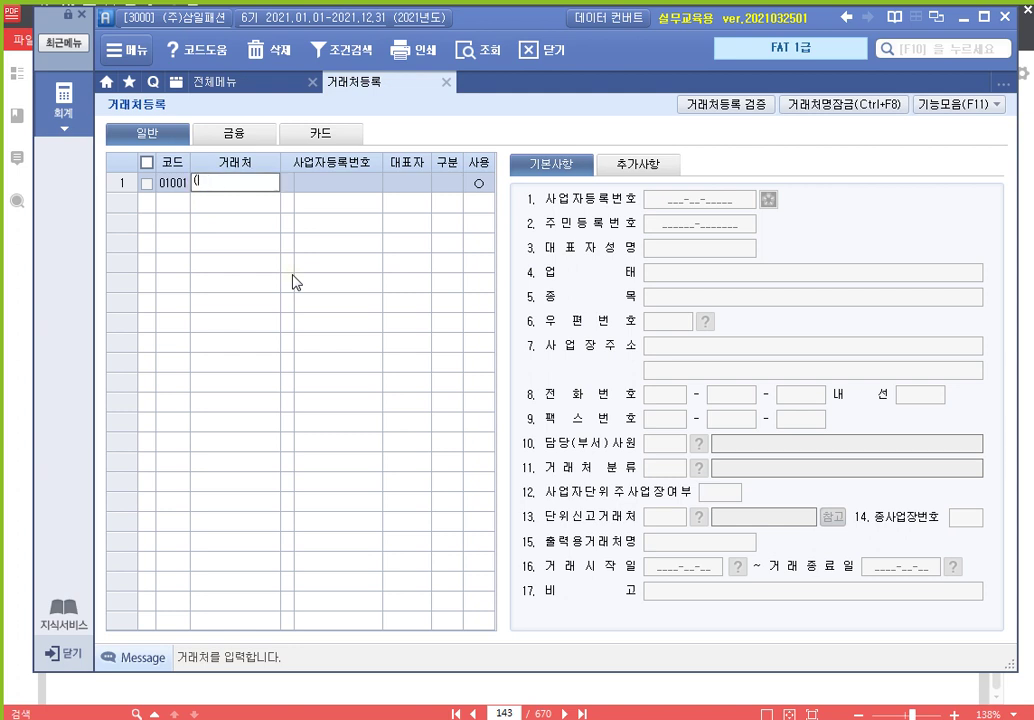
type("주)고디나라")
key("Return")
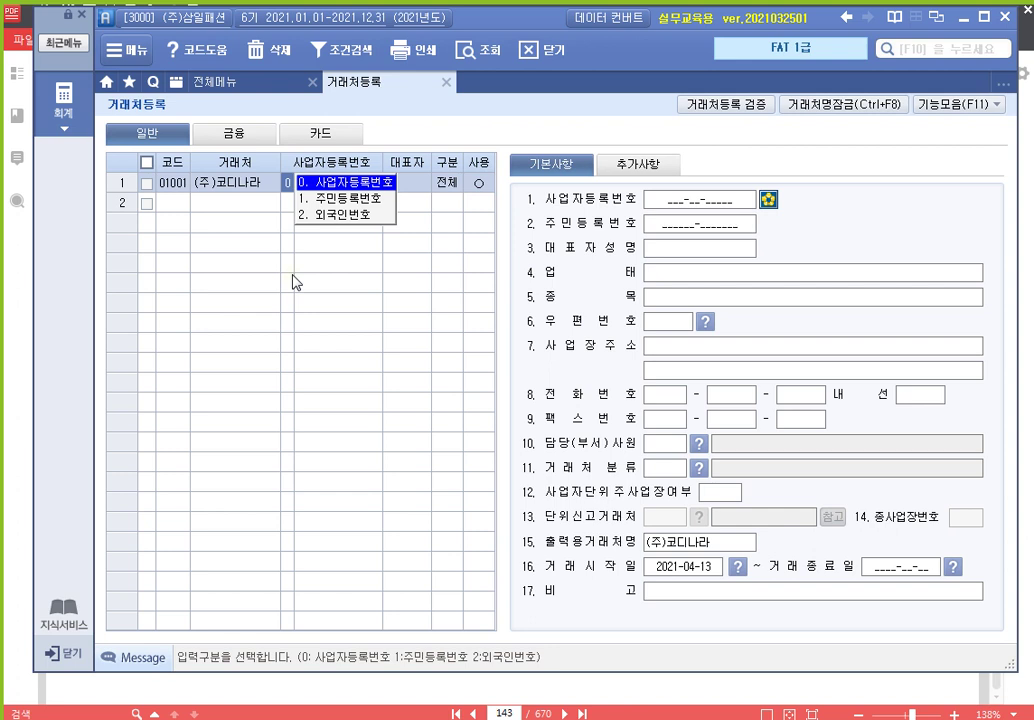
key("Return")
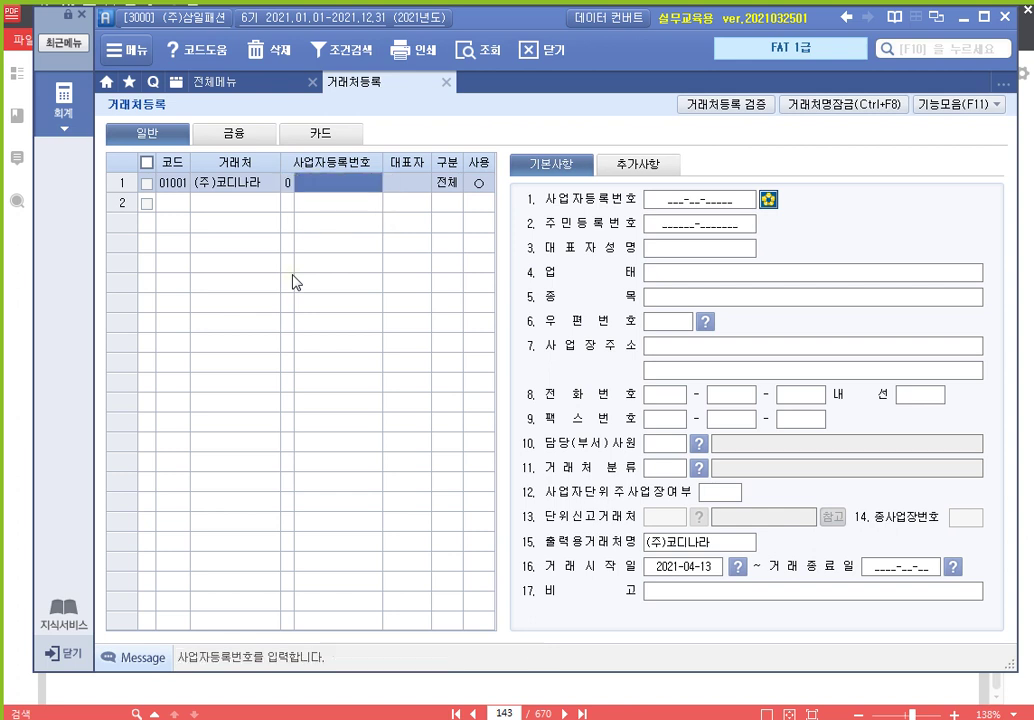
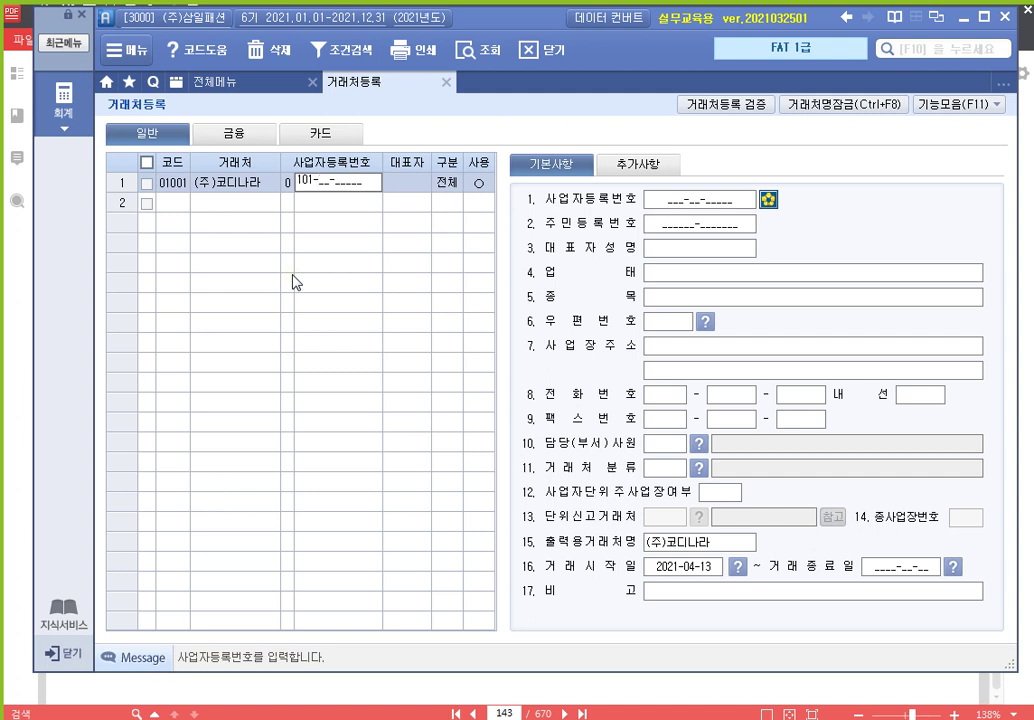
key("Return")
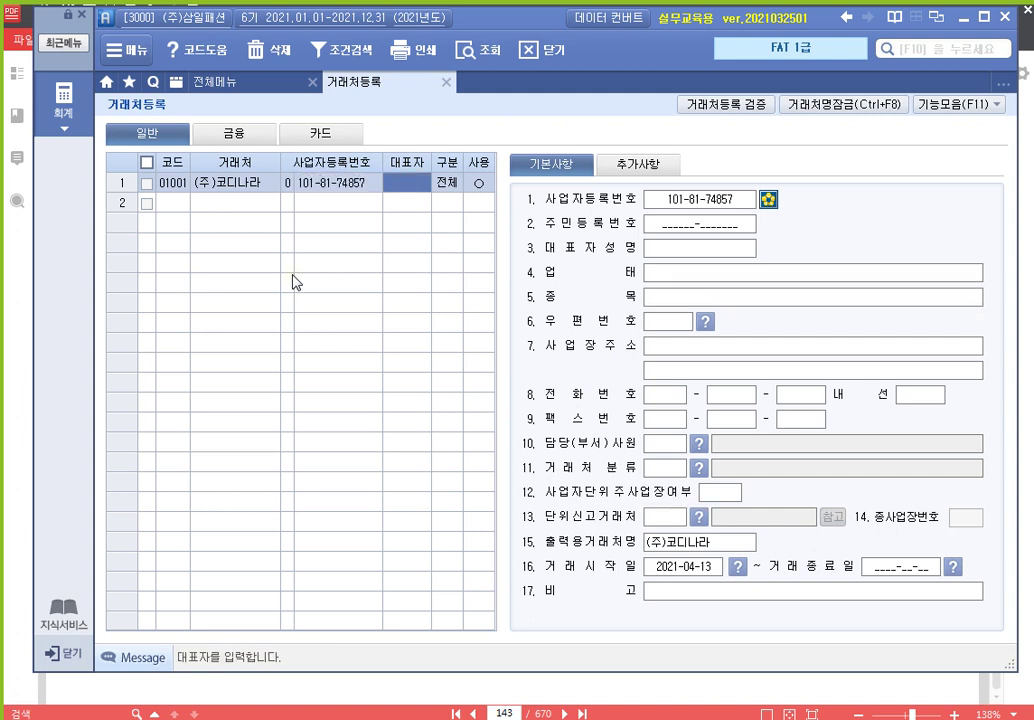
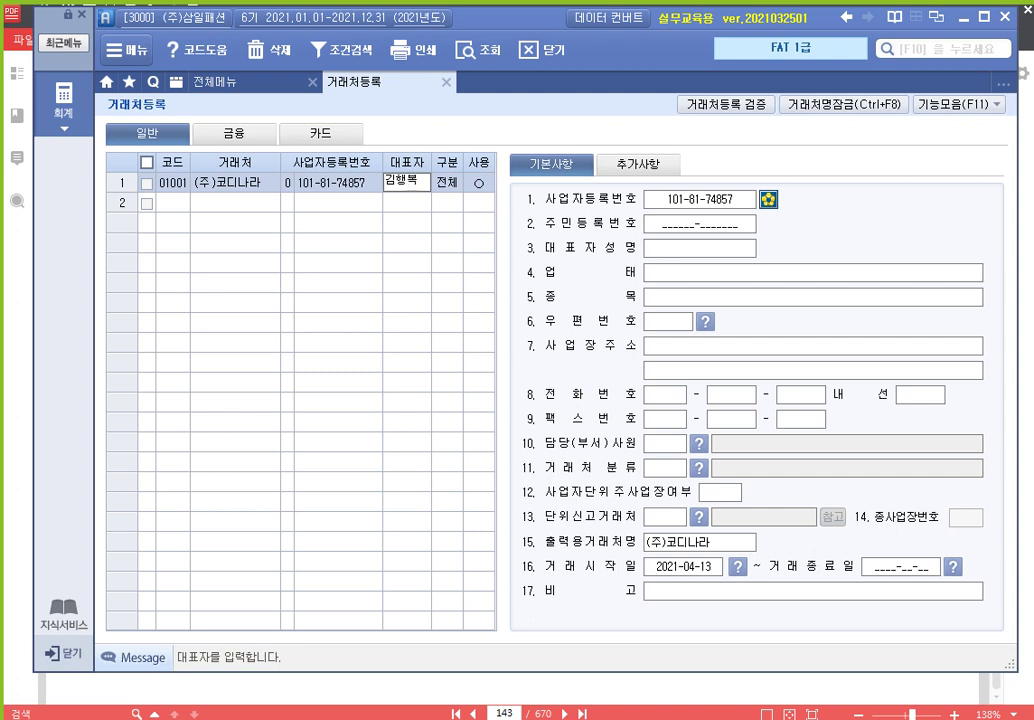
key("Return")
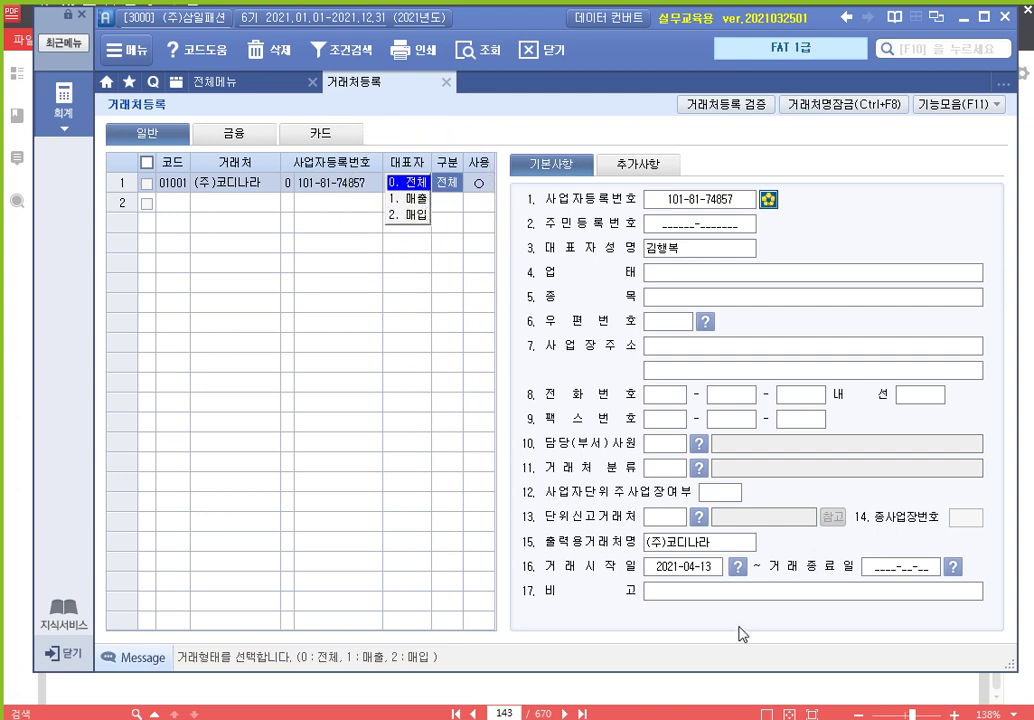
After checking the textbook table, accept 구분 0.전체 and 사용 ○ to save the row
left_click(860, 690)
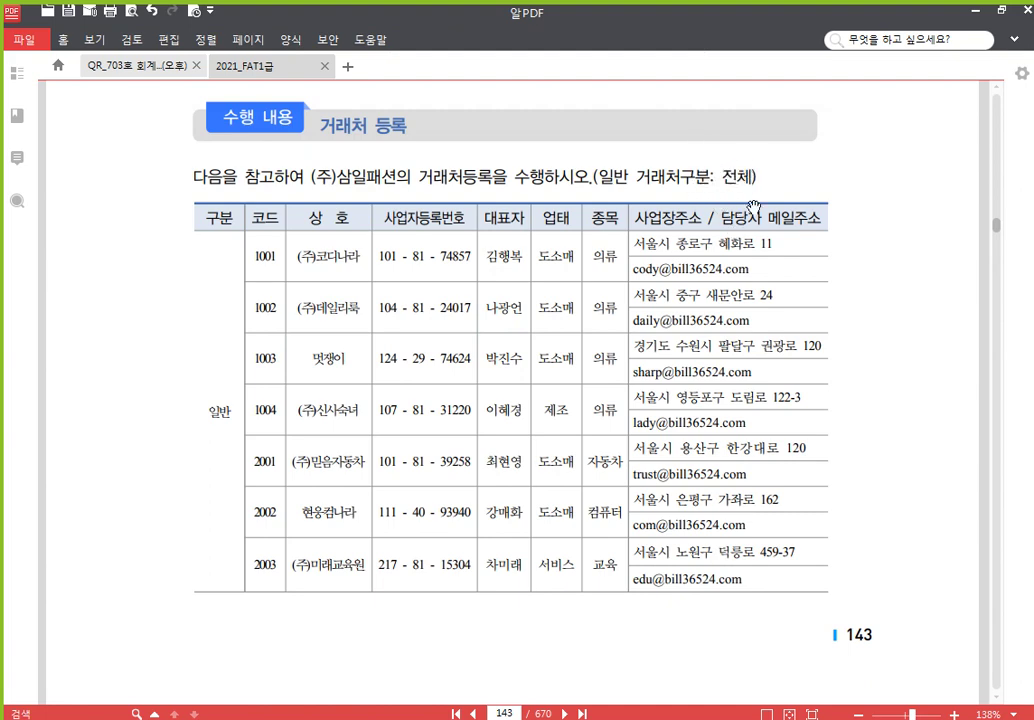
key("alt+Tab")
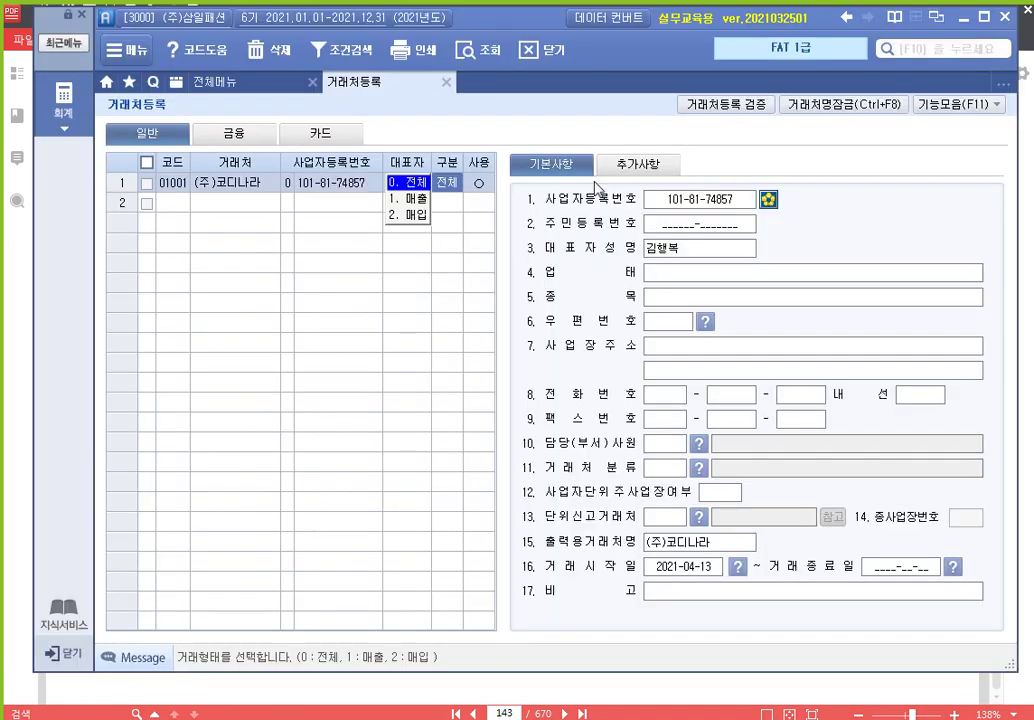
key("Return")
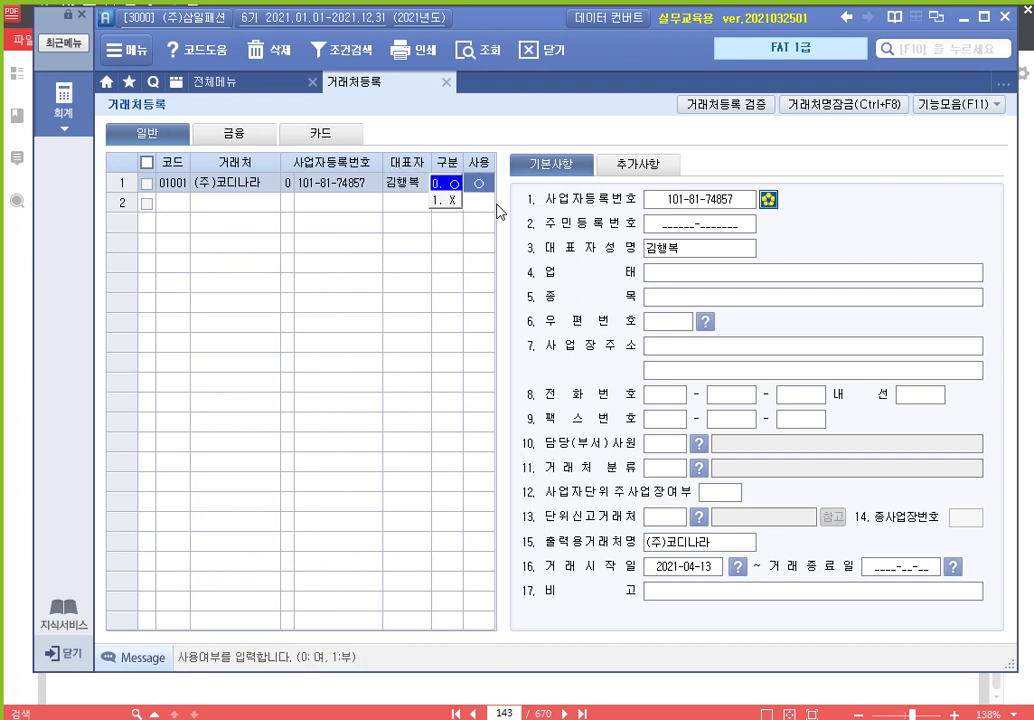
key("Return")
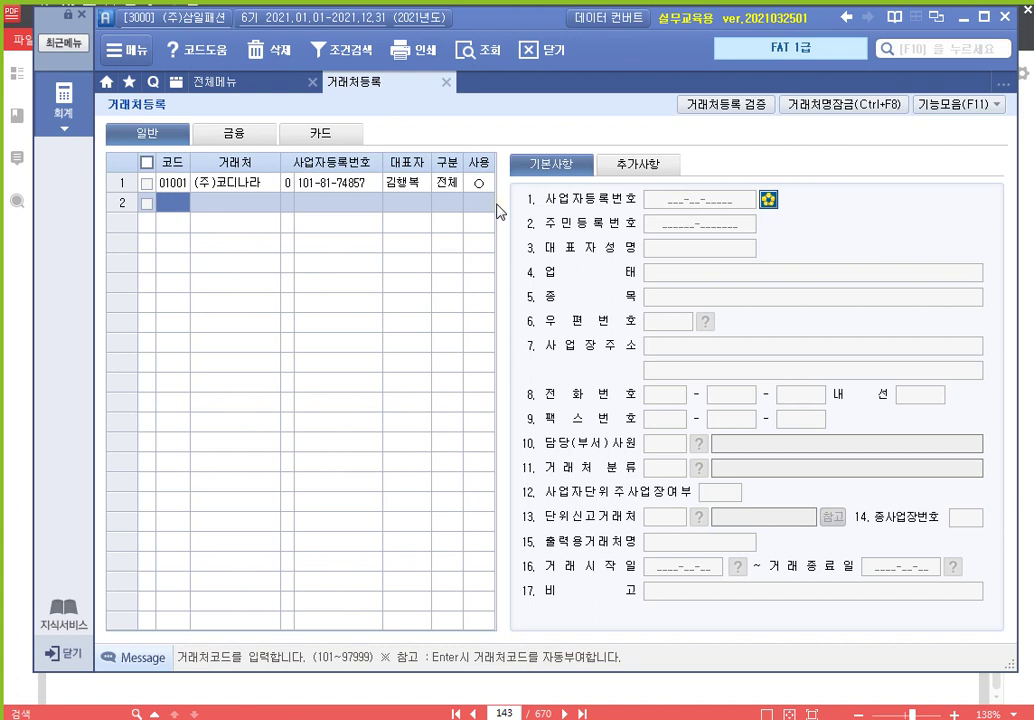
key("Up")
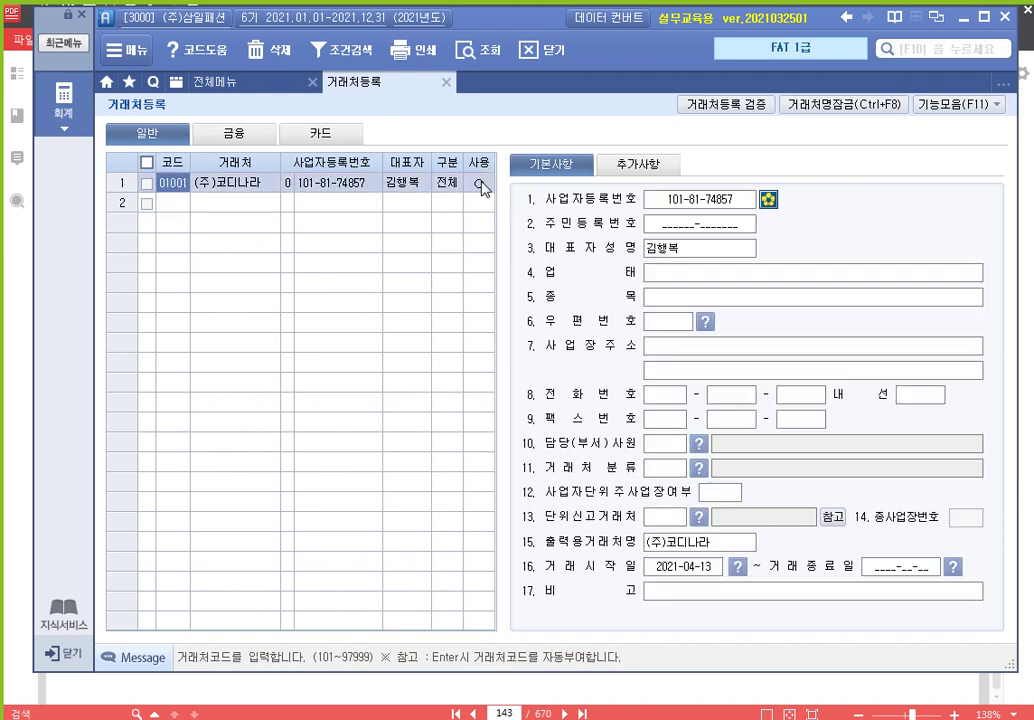
Give (주)코디나라 business type 도소매 and item 의류
left_click(478, 183)
key("Return")
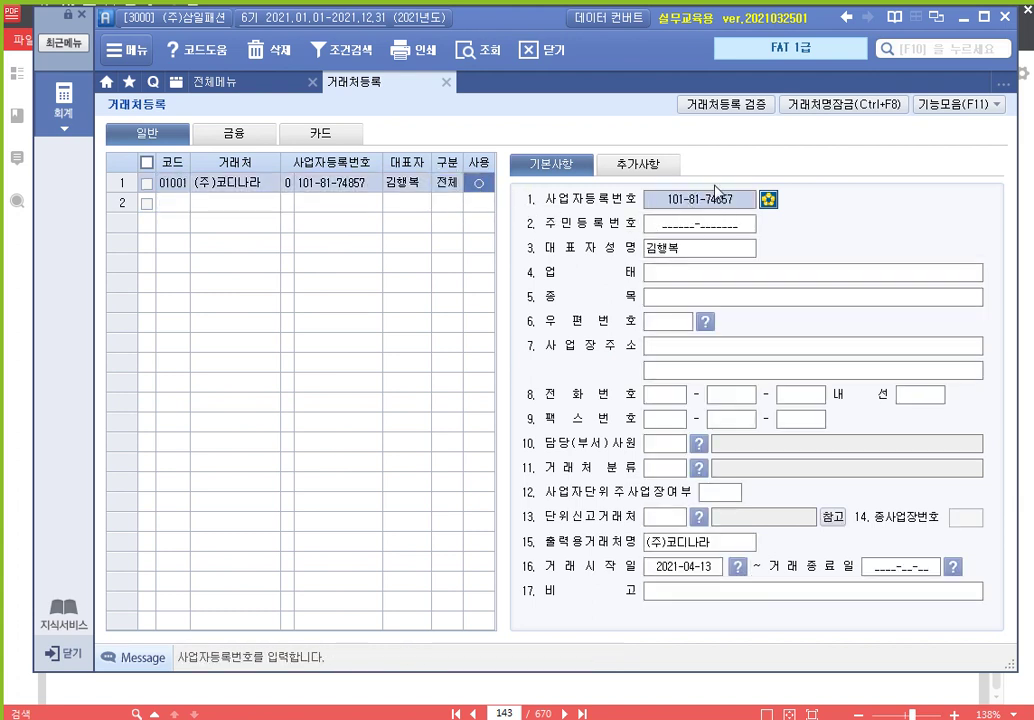
left_click(692, 280)
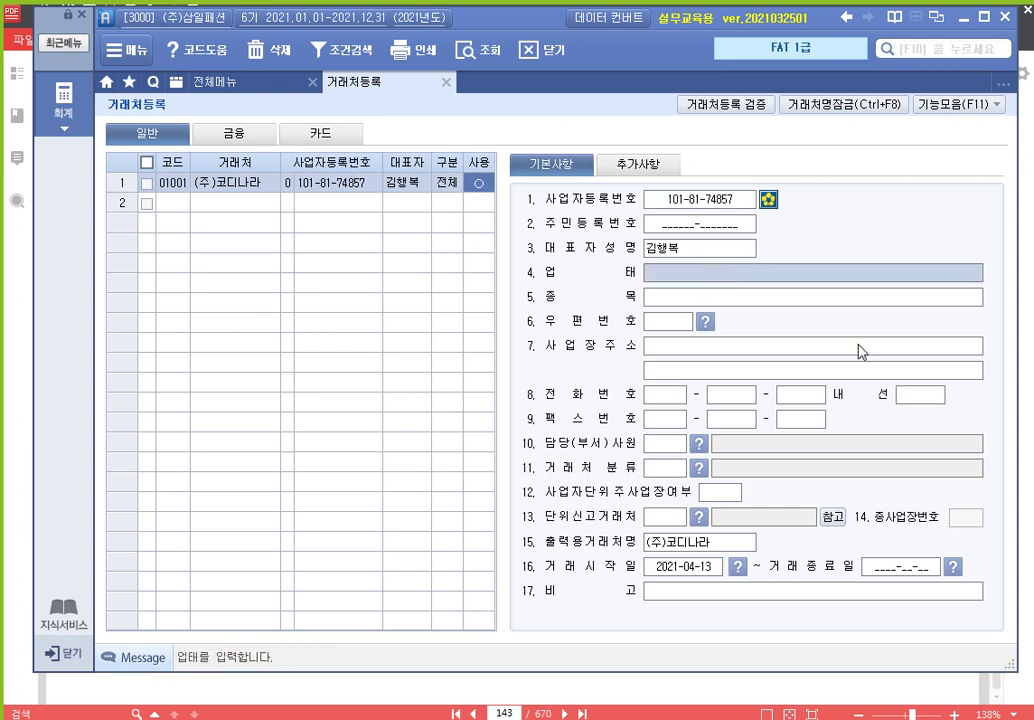
type("도소매")
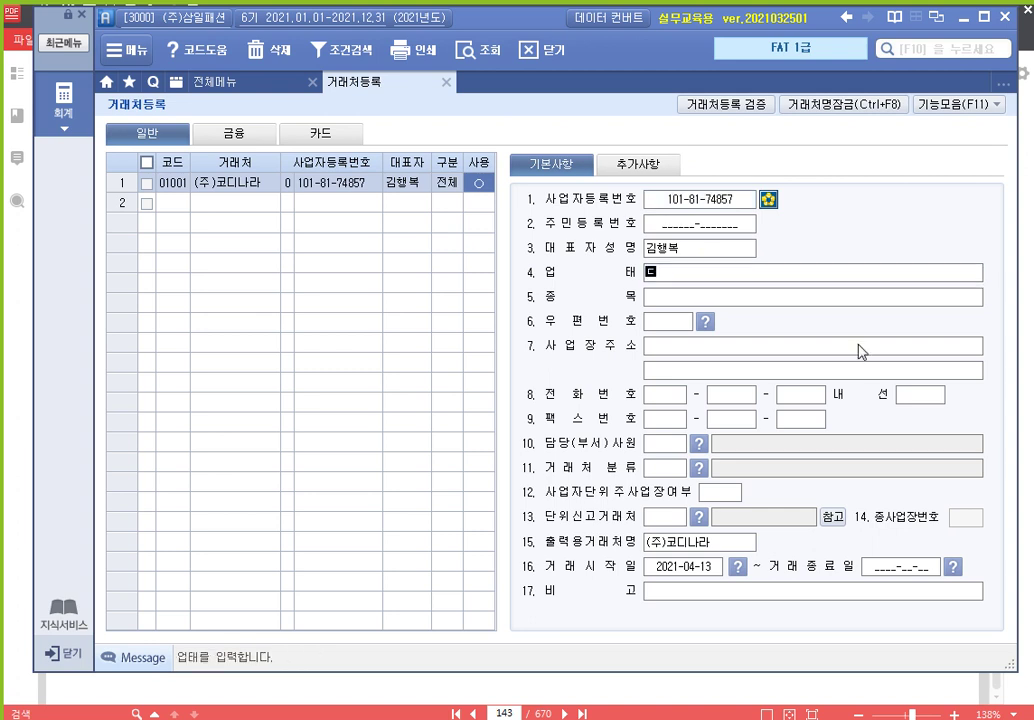
key("Return")
type("의류")
key("Return")
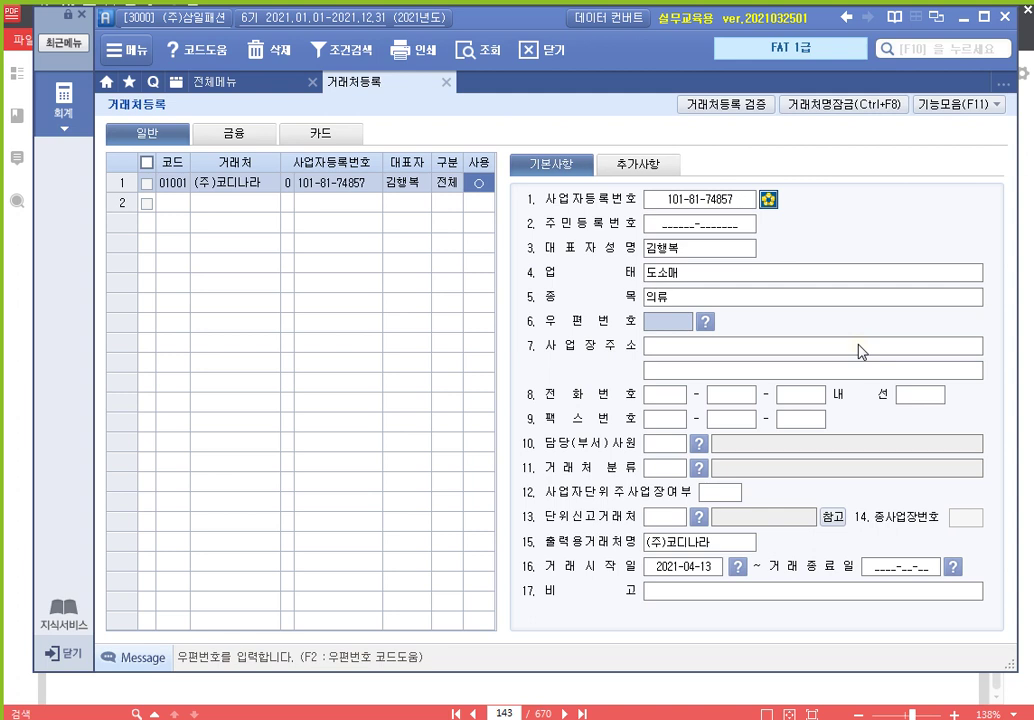
Fill the partner's postcode and business address using the F2 road-name address lookup
key("F2")
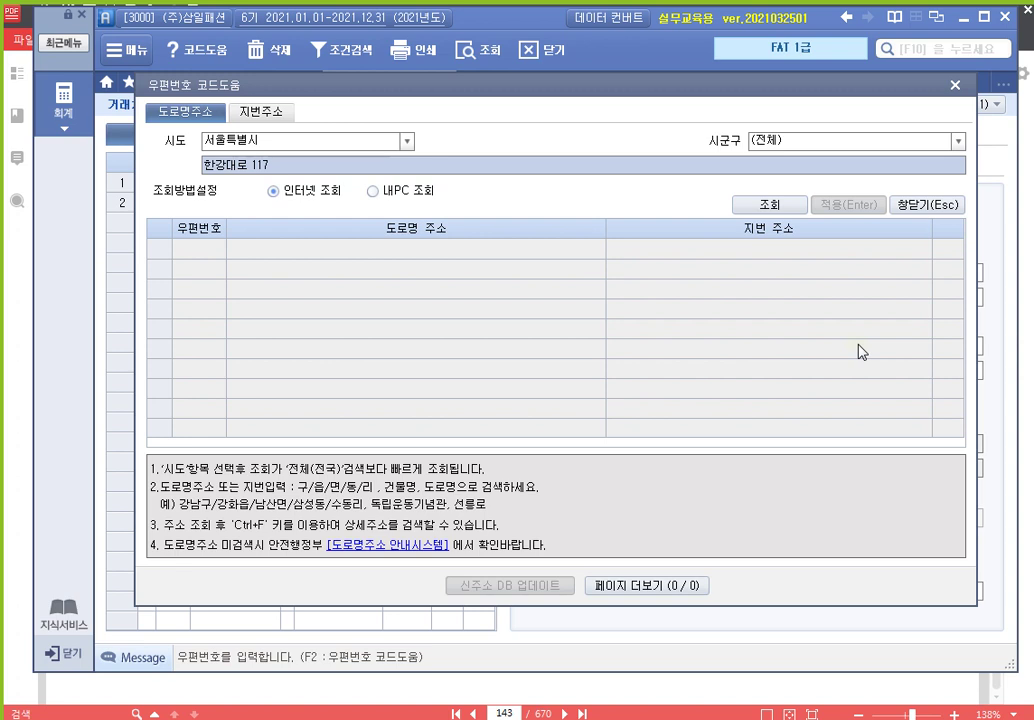
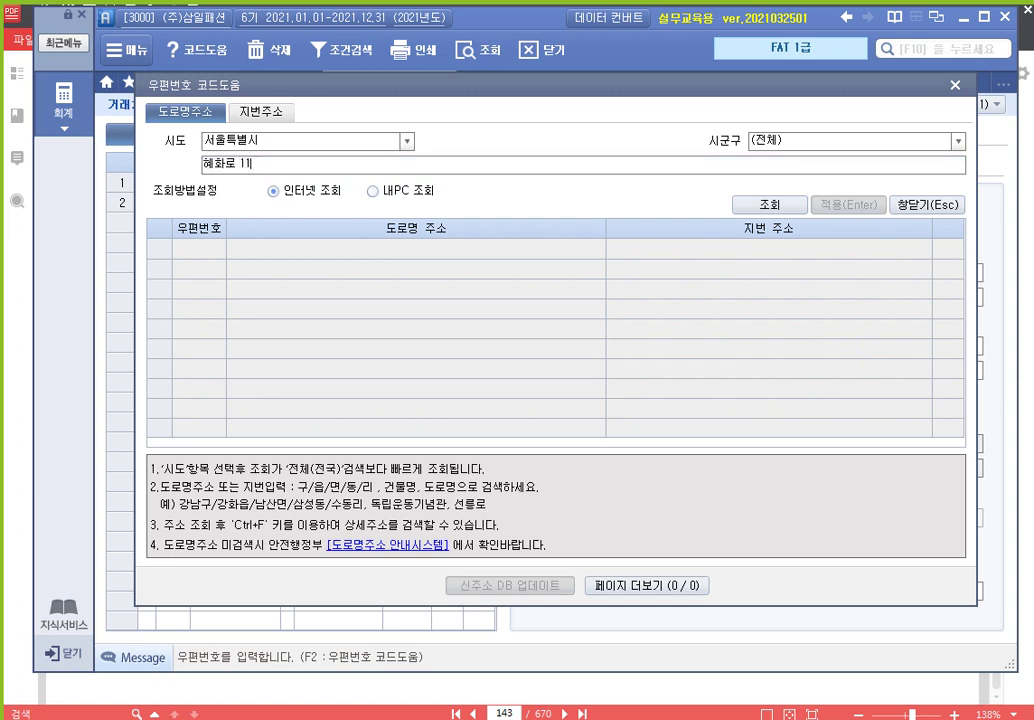
key("Return")
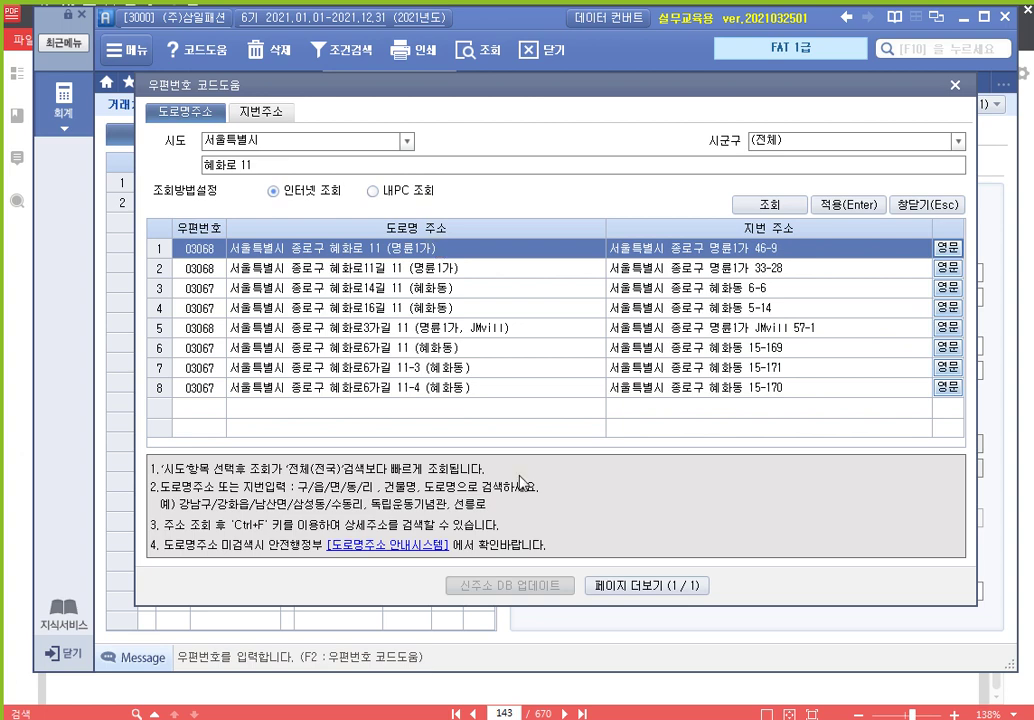
double_click(428, 254)
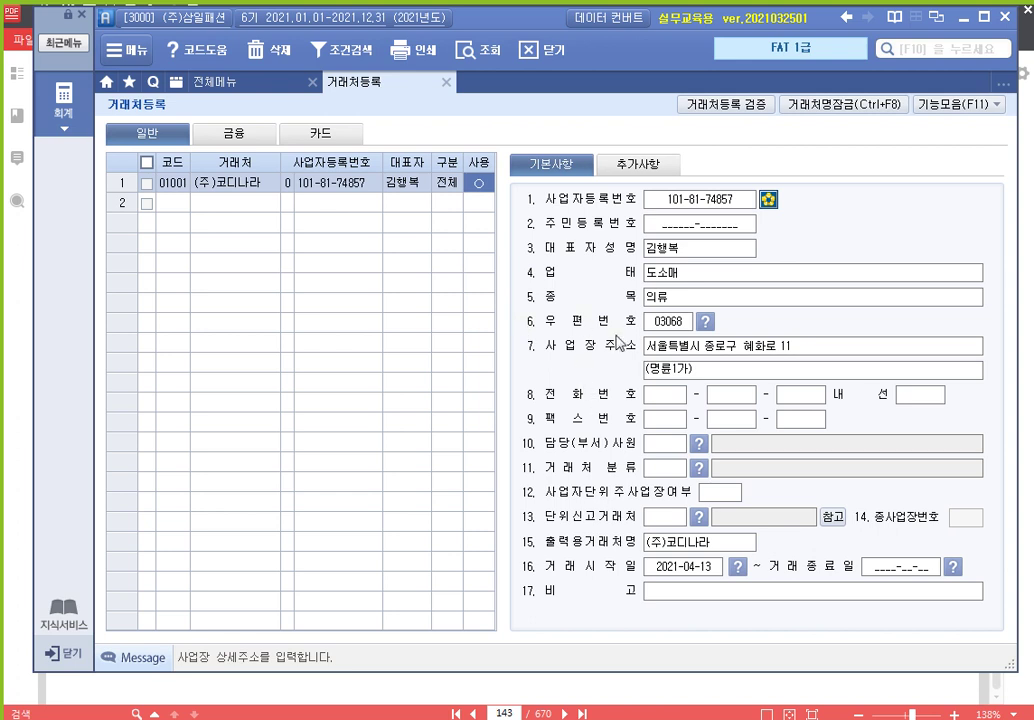
Record the contact's e-mail under 추가사항, picking the domain from the list, then return to 기본사항
left_click(625, 164)
left_click(688, 275)
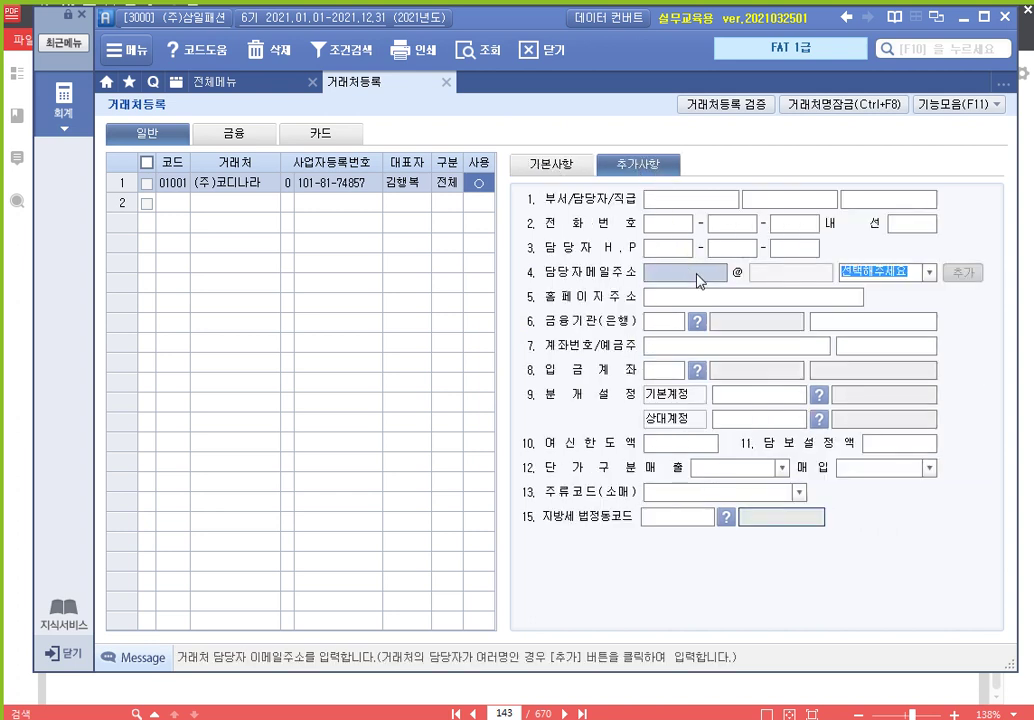
type("cody")
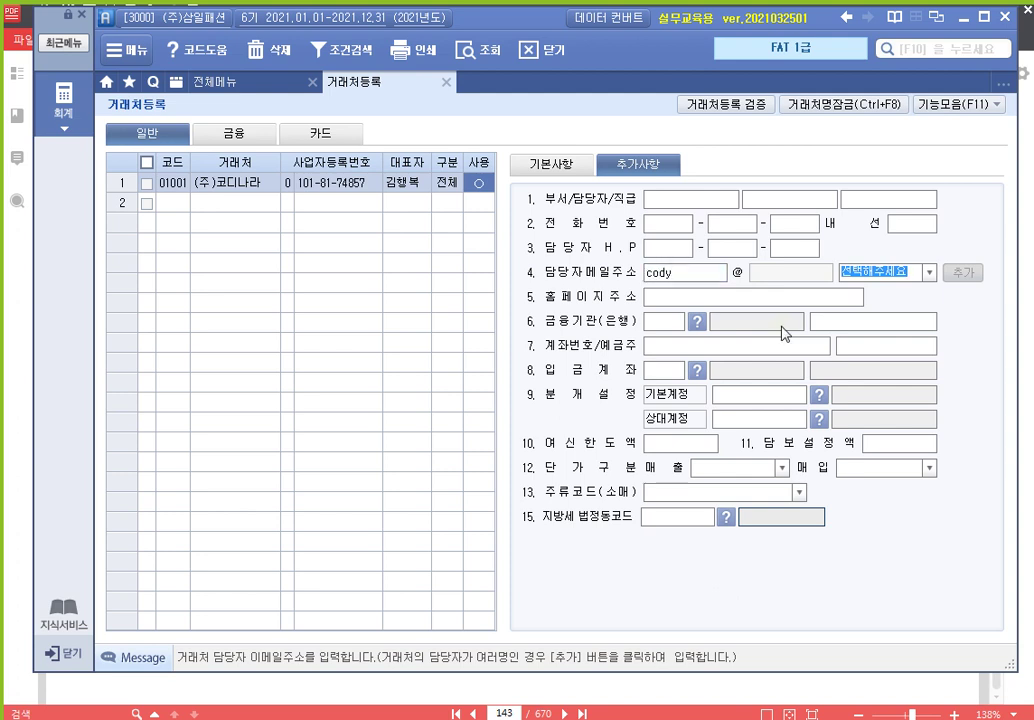
left_click(929, 272)
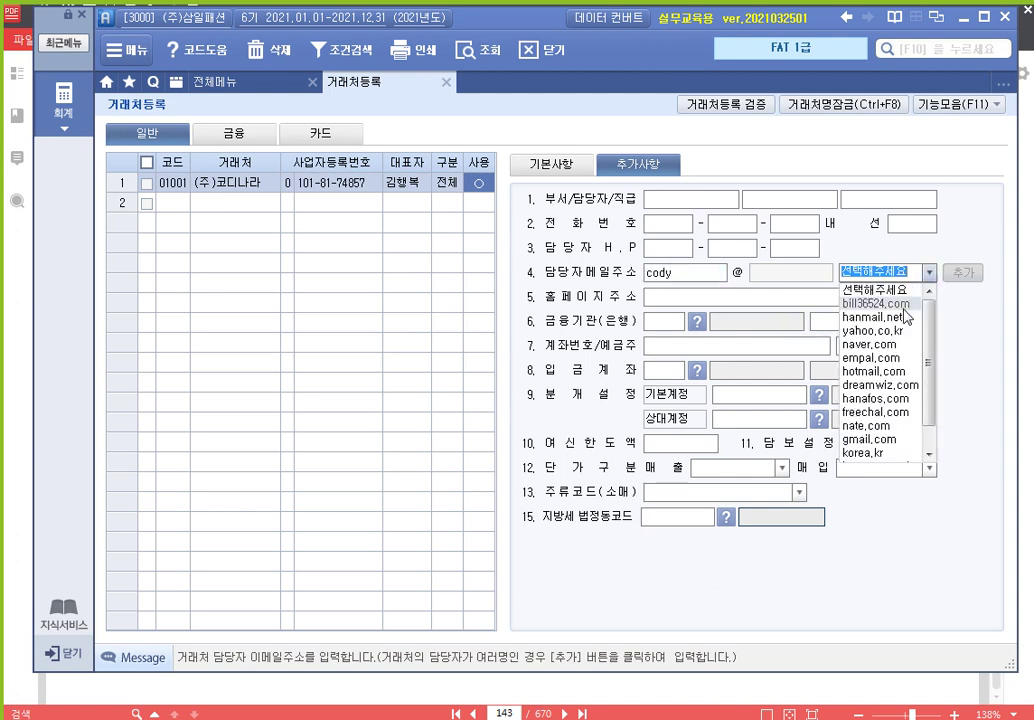
left_click(906, 304)
left_click(686, 275)
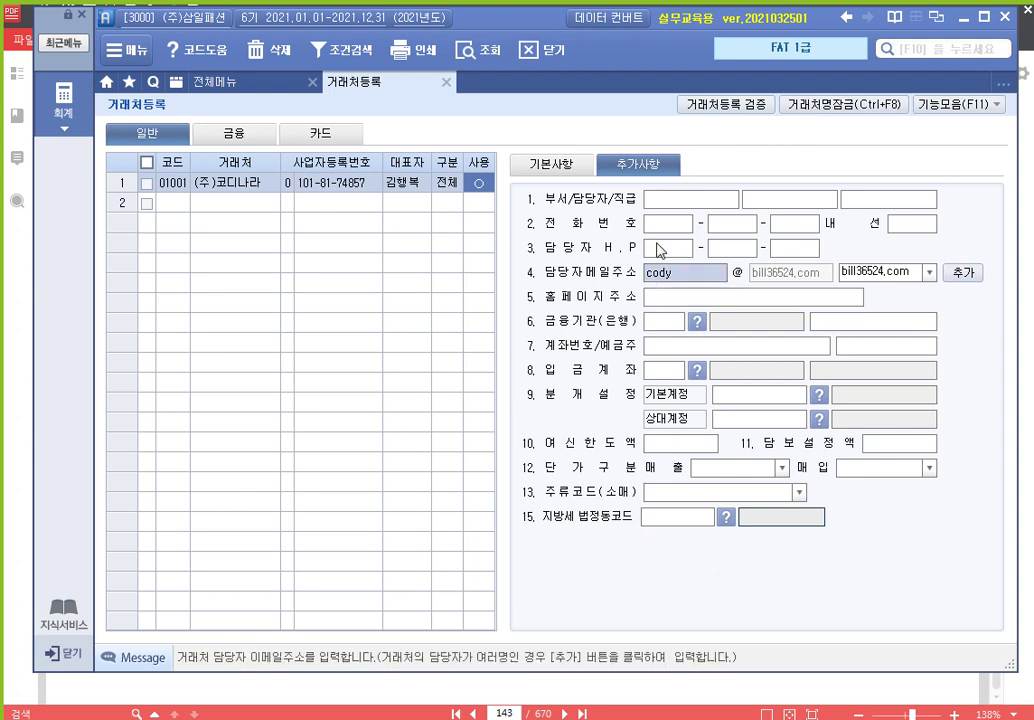
left_click(567, 167)
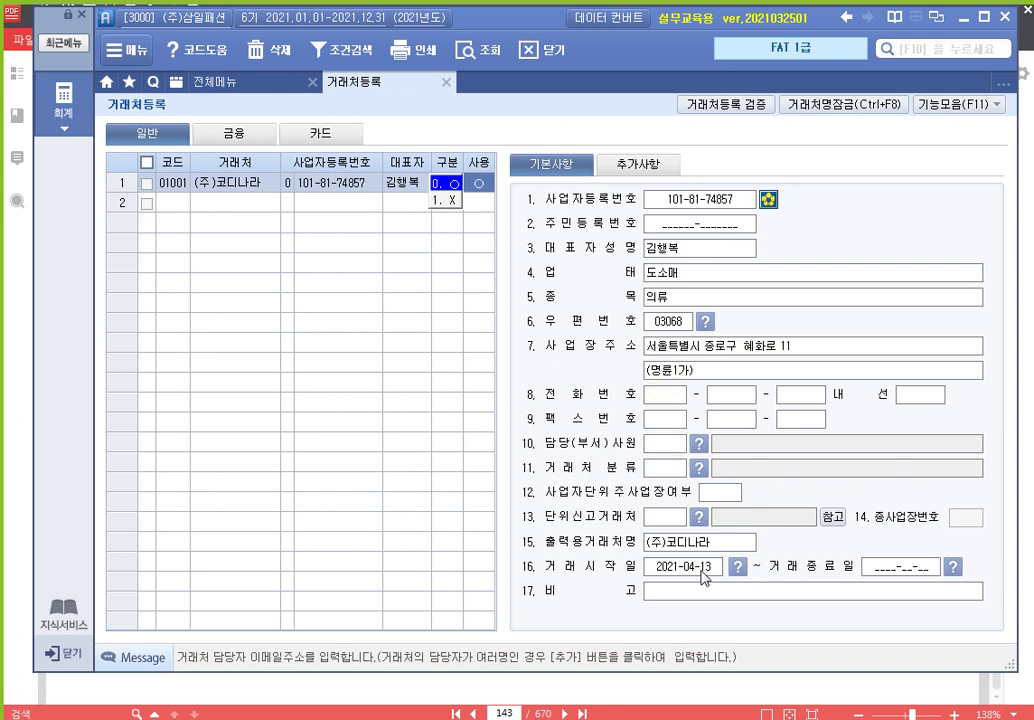
Commit the 01001 record from the 비고 field and bring the 알PDF textbook back in front
left_click(813, 600)
key("Return")
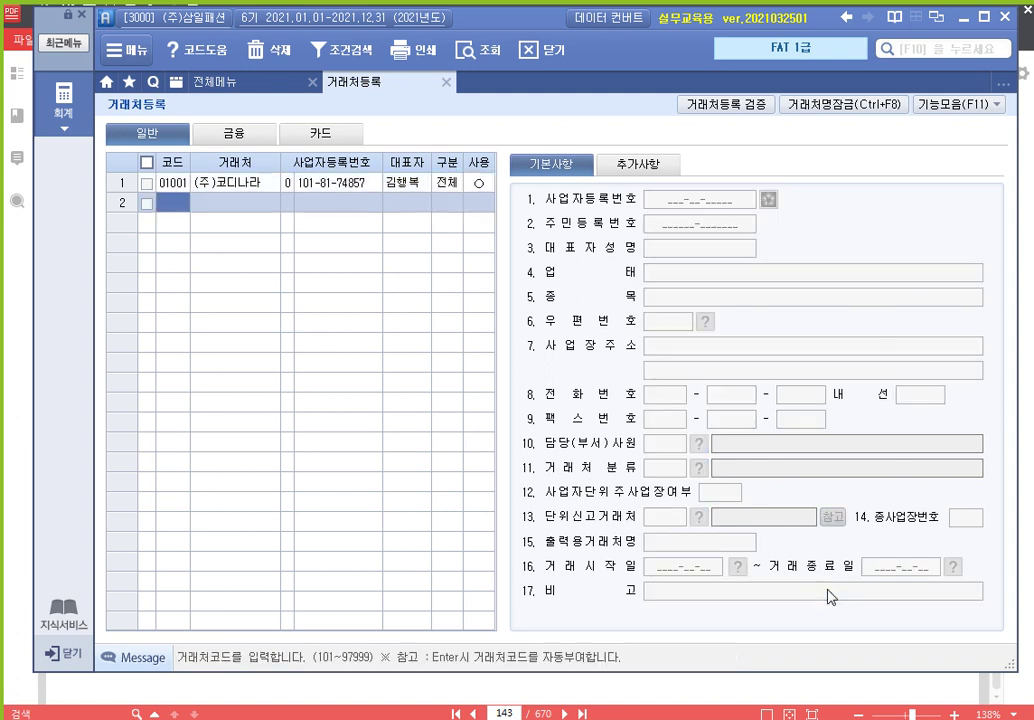
key("Up")
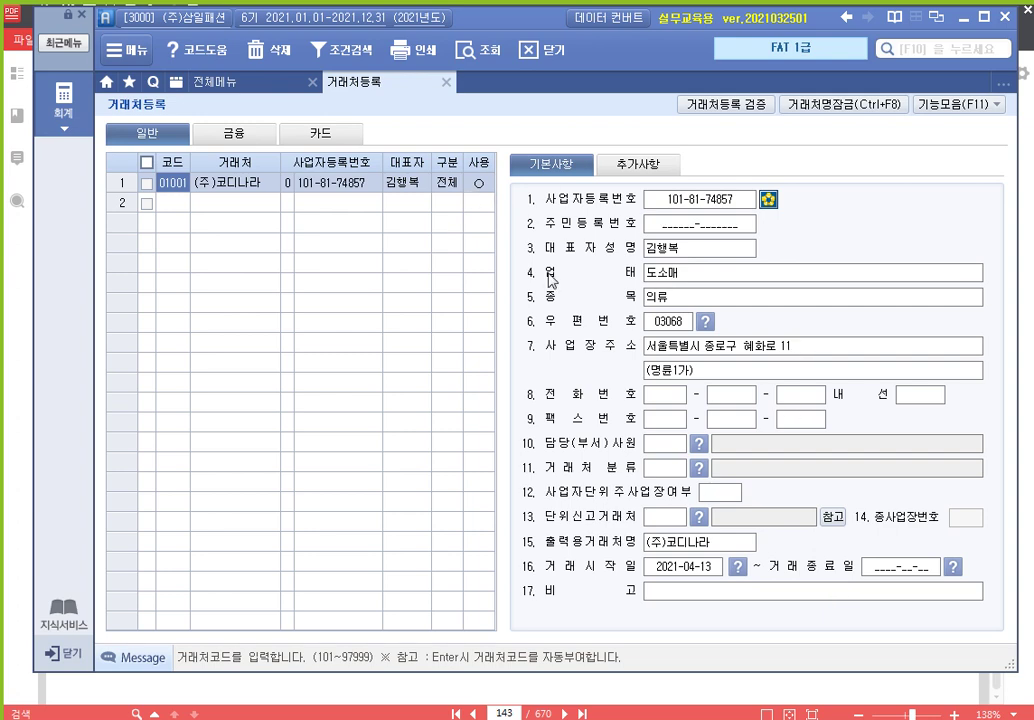
left_click(673, 684)
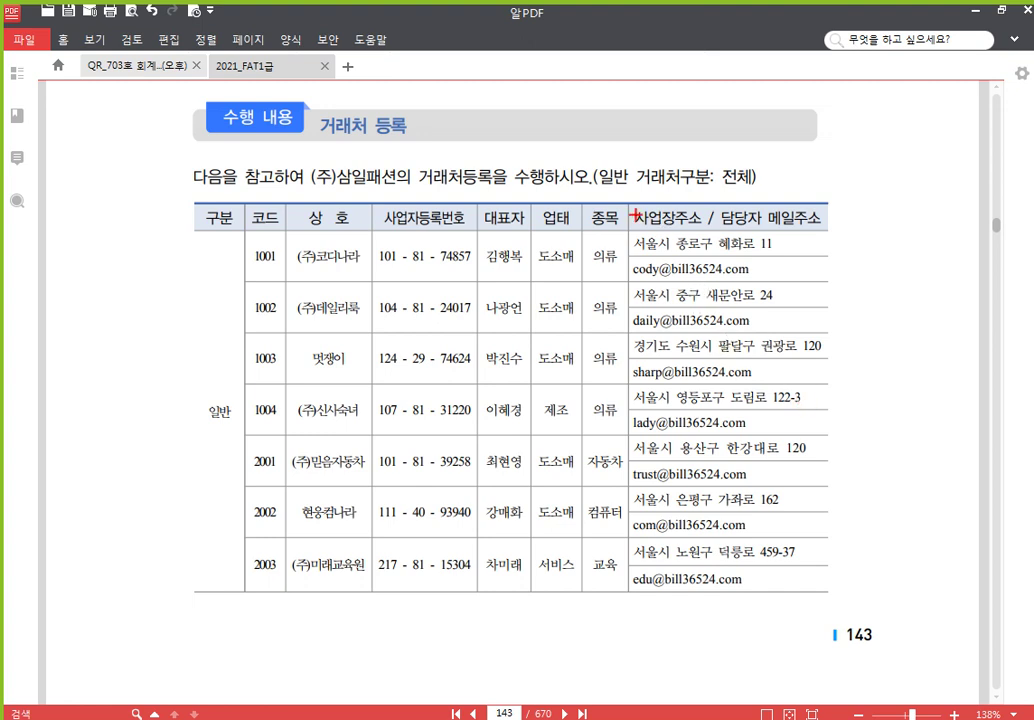
Draw a red box and X over page 143's address column, then clear the markings
left_click_drag(633, 213, 833, 596)
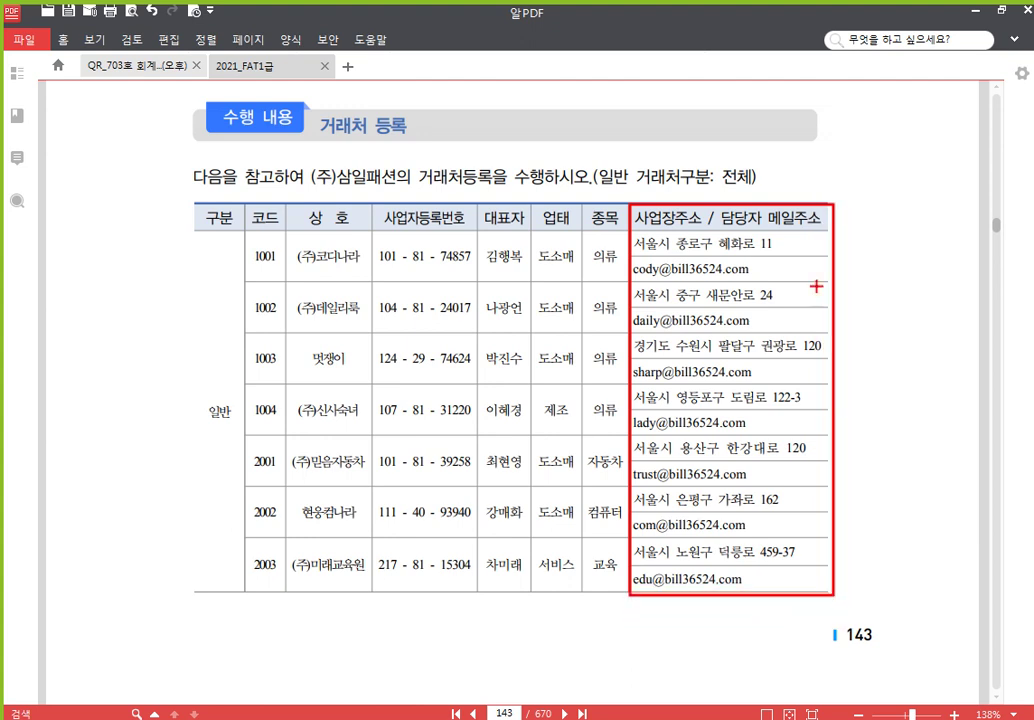
left_click_drag(833, 206, 630, 567)
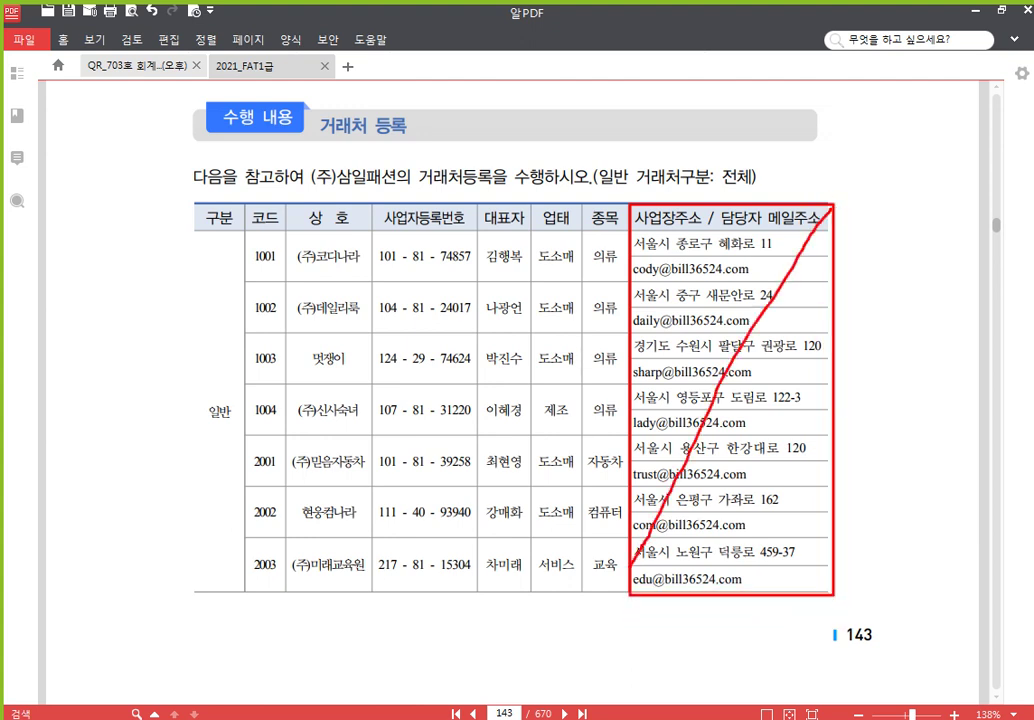
mouse_move(633, 212)
left_mouse_down()
mouse_move(715, 355)
mouse_move(822, 590)
left_mouse_up()
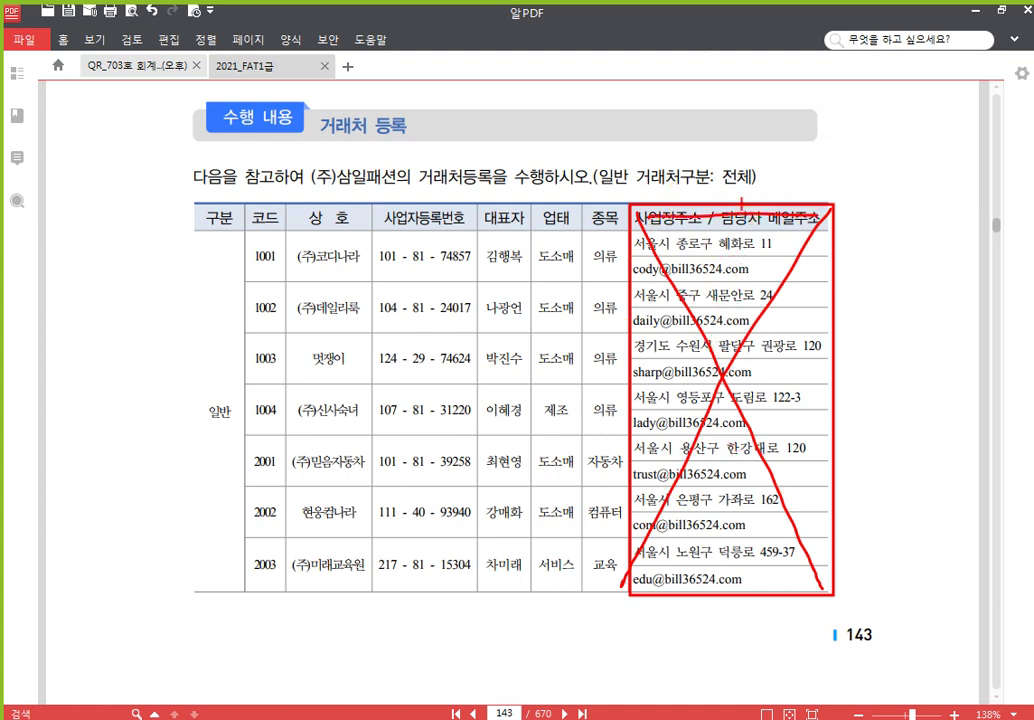
key("Escape")
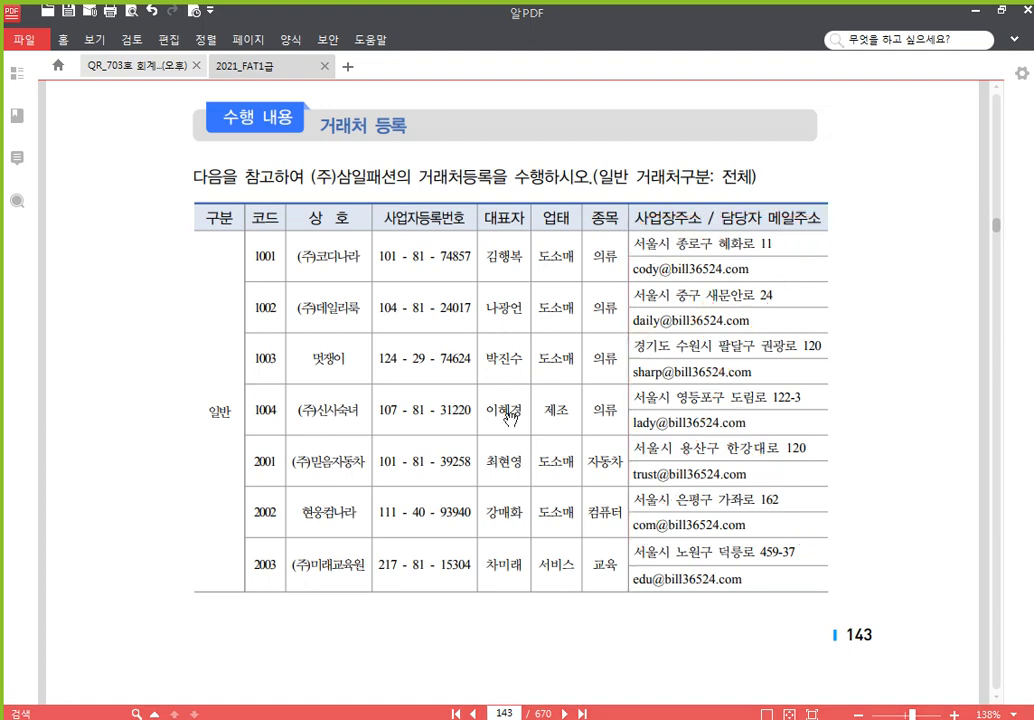
Review pages 143–144 of the vendor table and return to the 거래처등록 screen
scroll(437, 460, "down", 7)
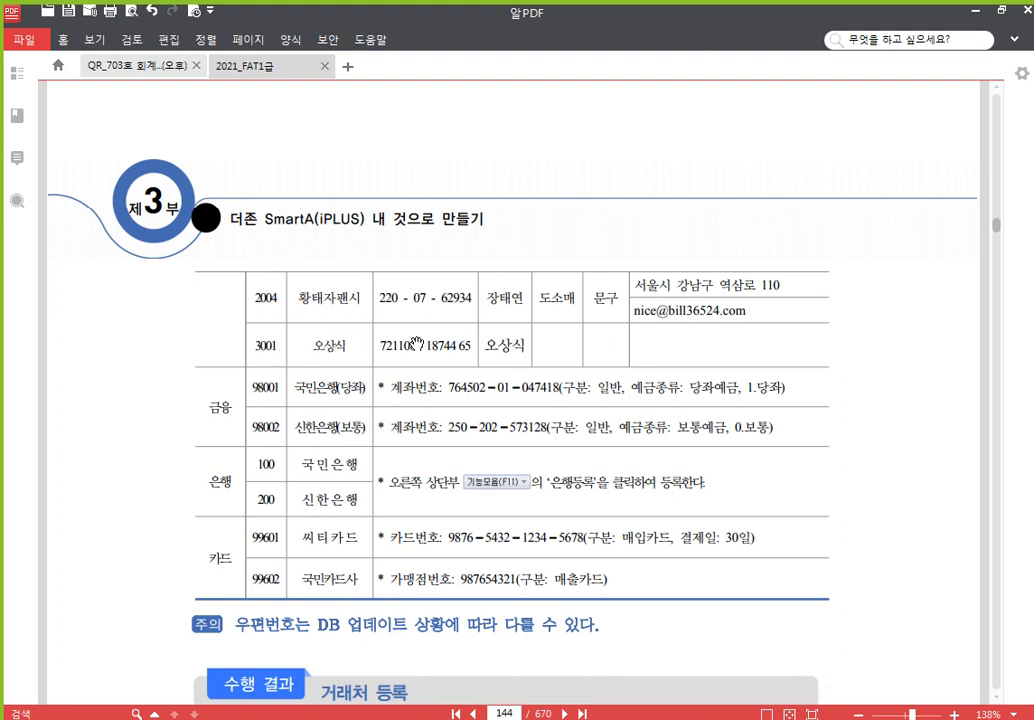
scroll(588, 216, "up", 5)
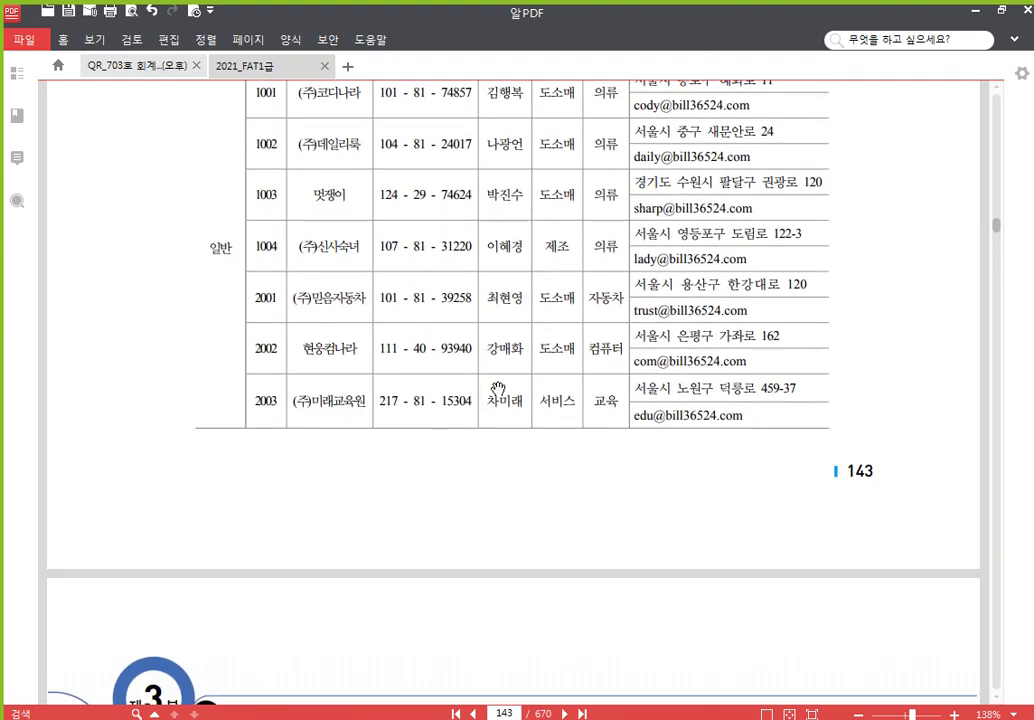
key("alt+Tab")
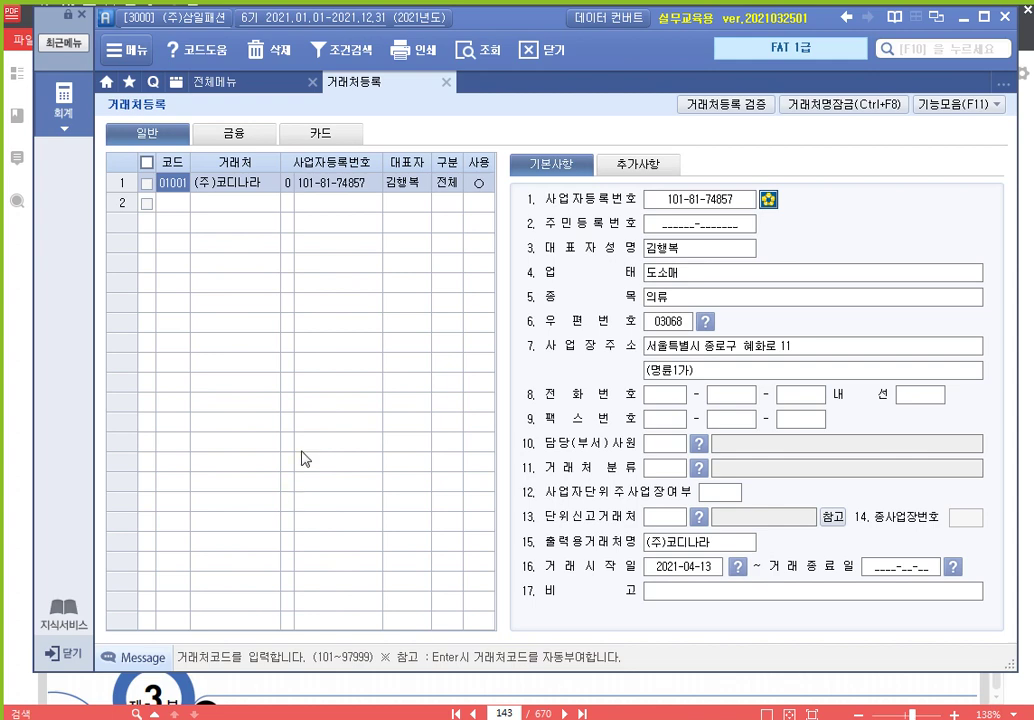
Start row 2 with partner code 01002 and the name (주)데일리룩
left_click(175, 203)
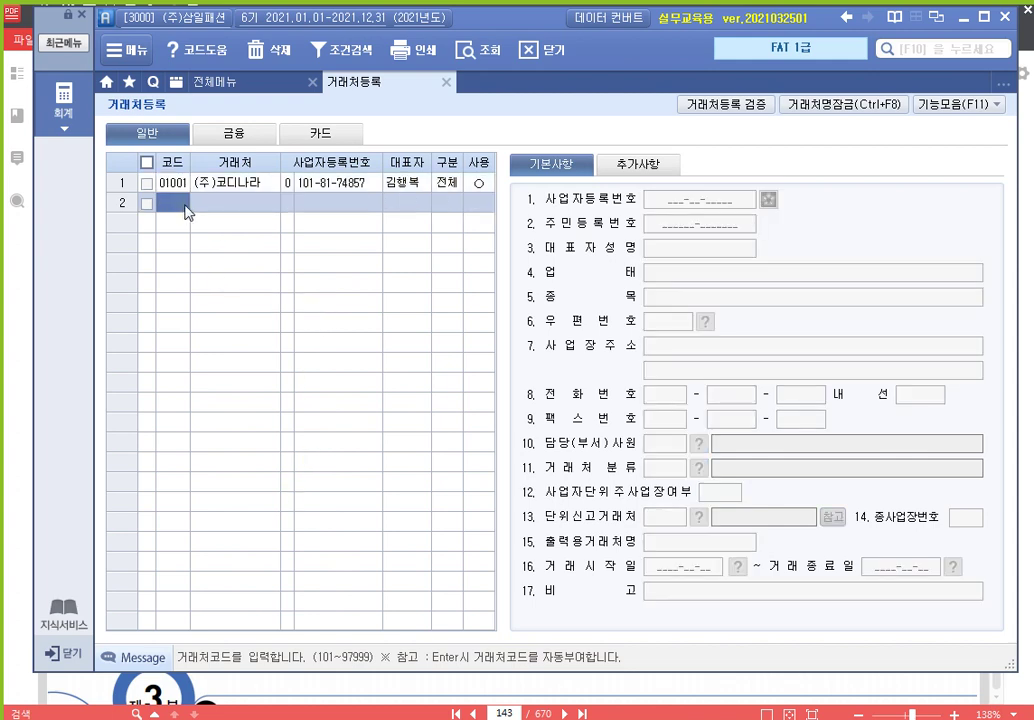
type("1002")
key("Return")
type("(ㅐ")
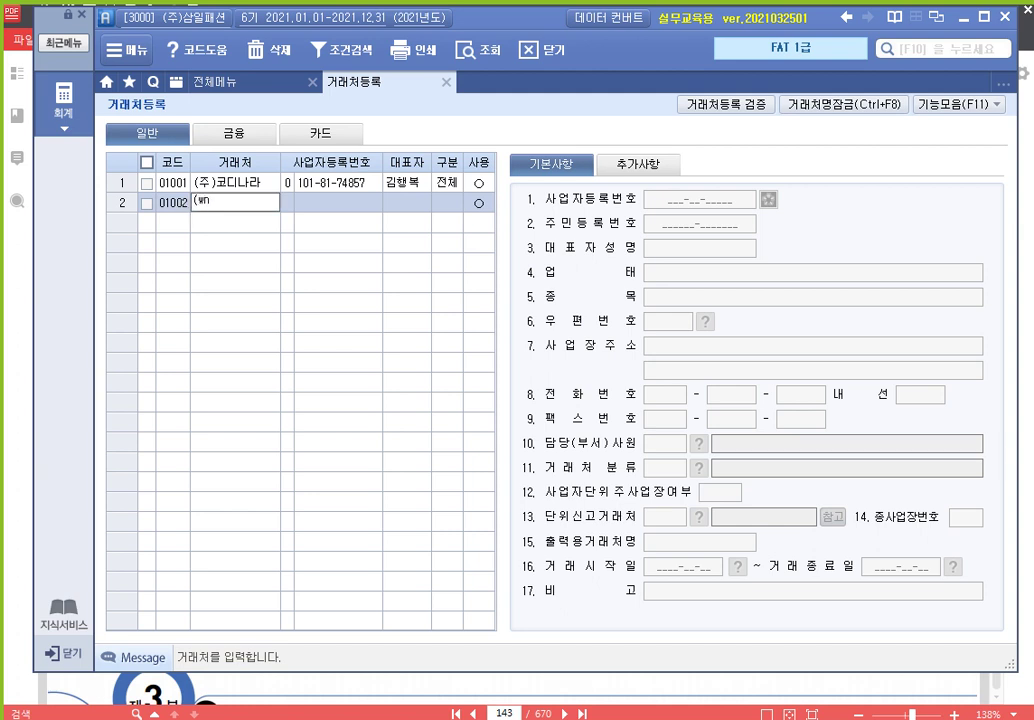
key("BackSpace")
key("BackSpace")
key("BackSpace")
type("주)대림")
type("리룩")
key("Return")
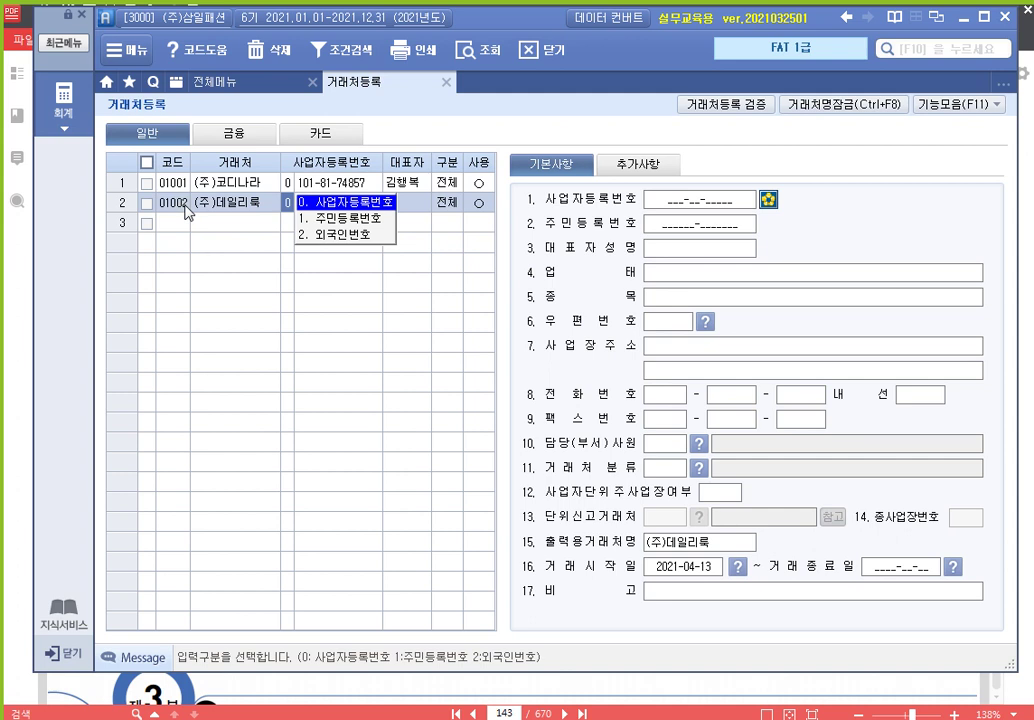
type("1")
key("Left")
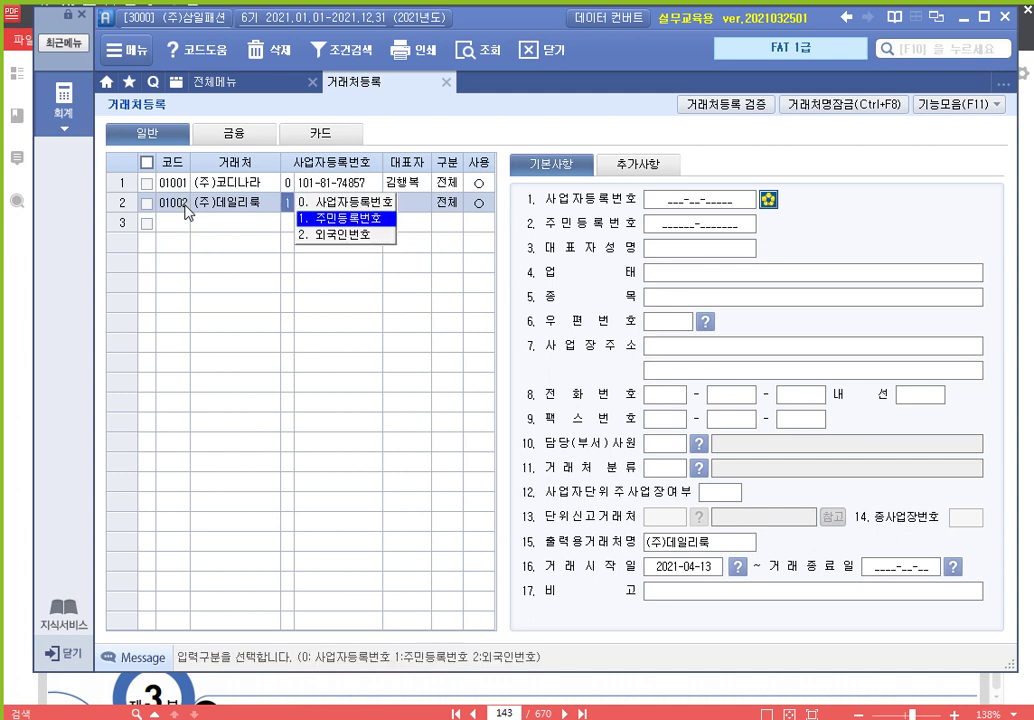
type("0")
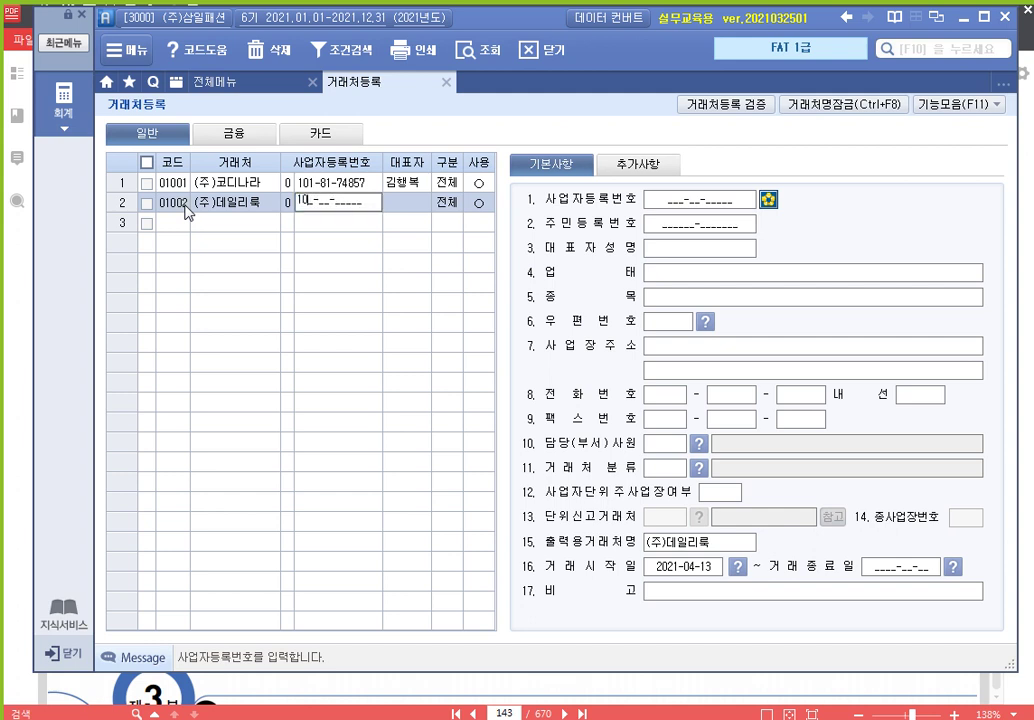
key("Return")
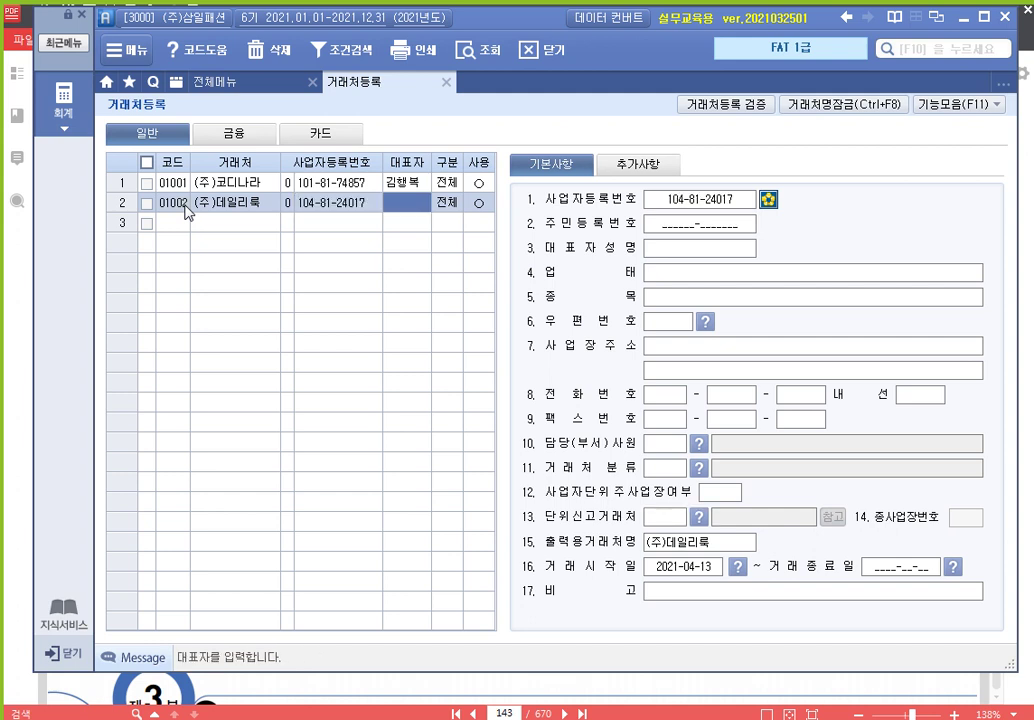
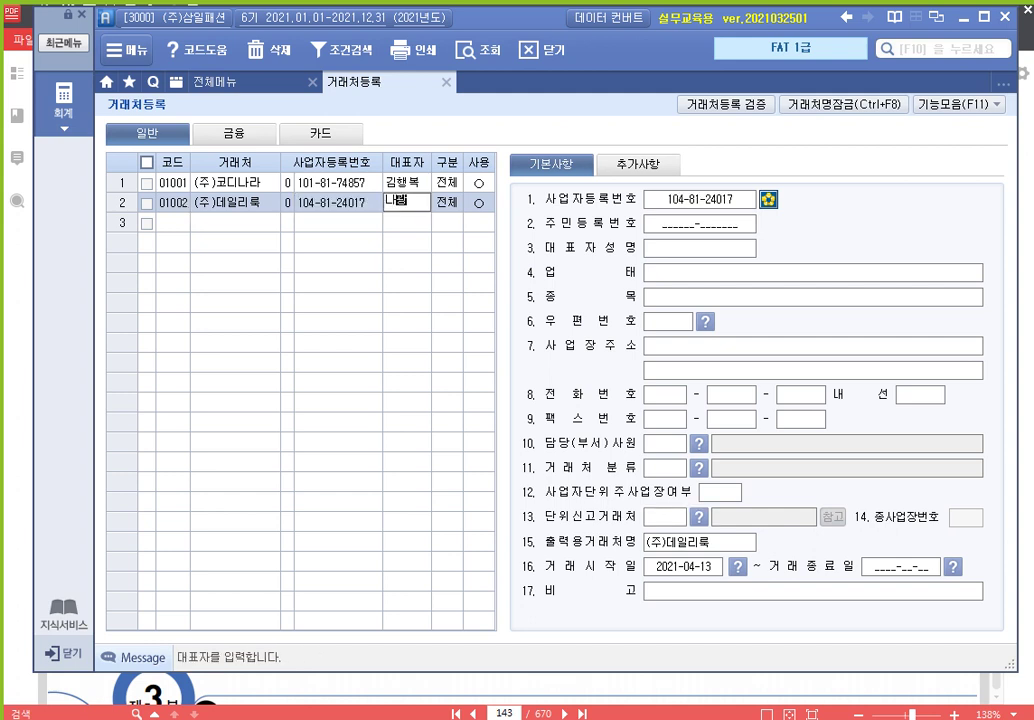
key("Return")
key("Return")
key("Return")
key("Return")
key("Return")
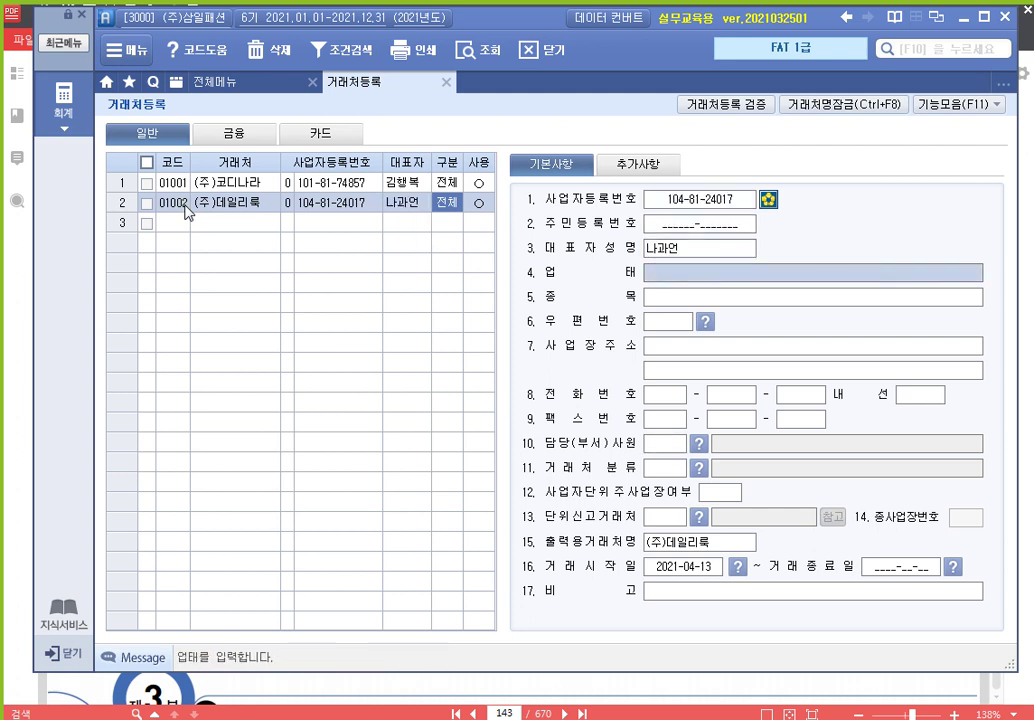
key("Up")
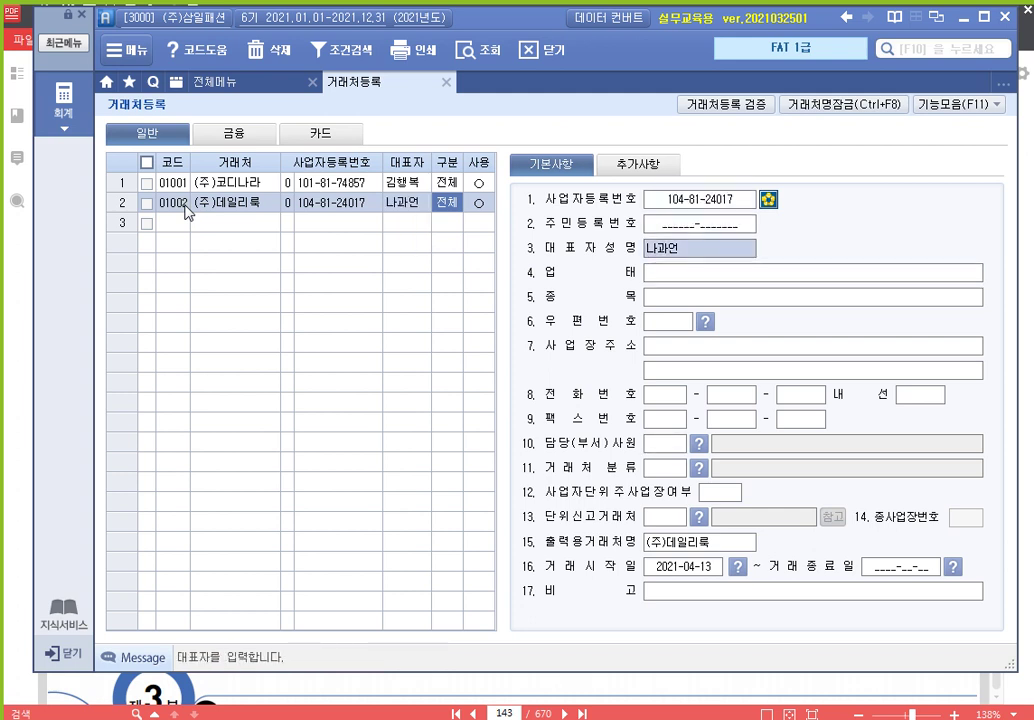
key("Return")
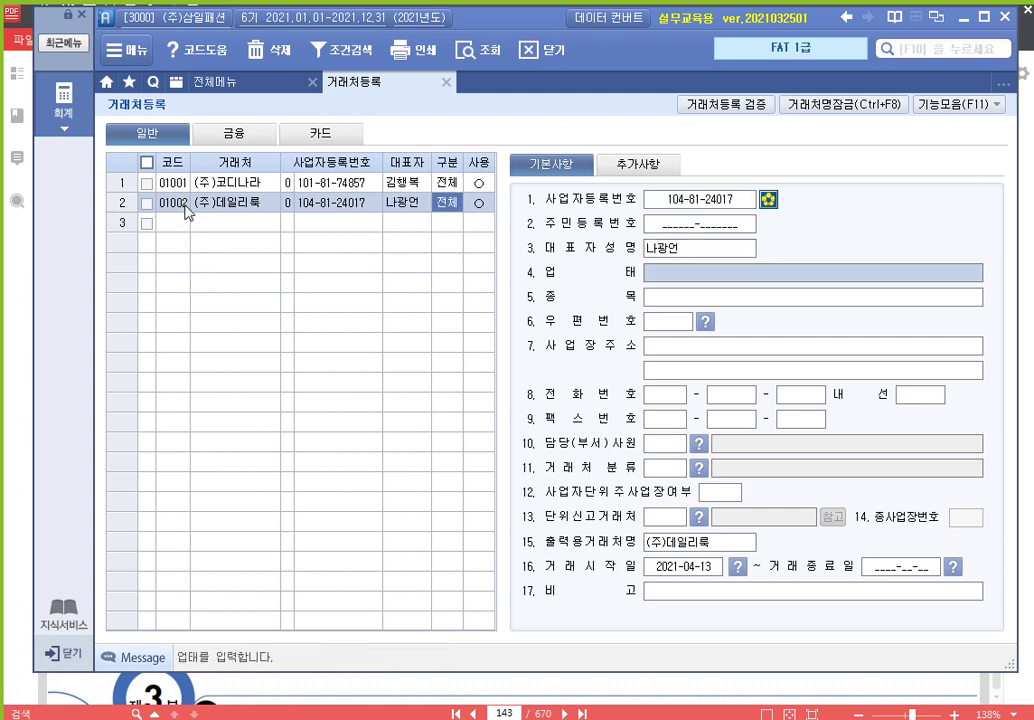
type("도소매")
key("Return")
type("의류")
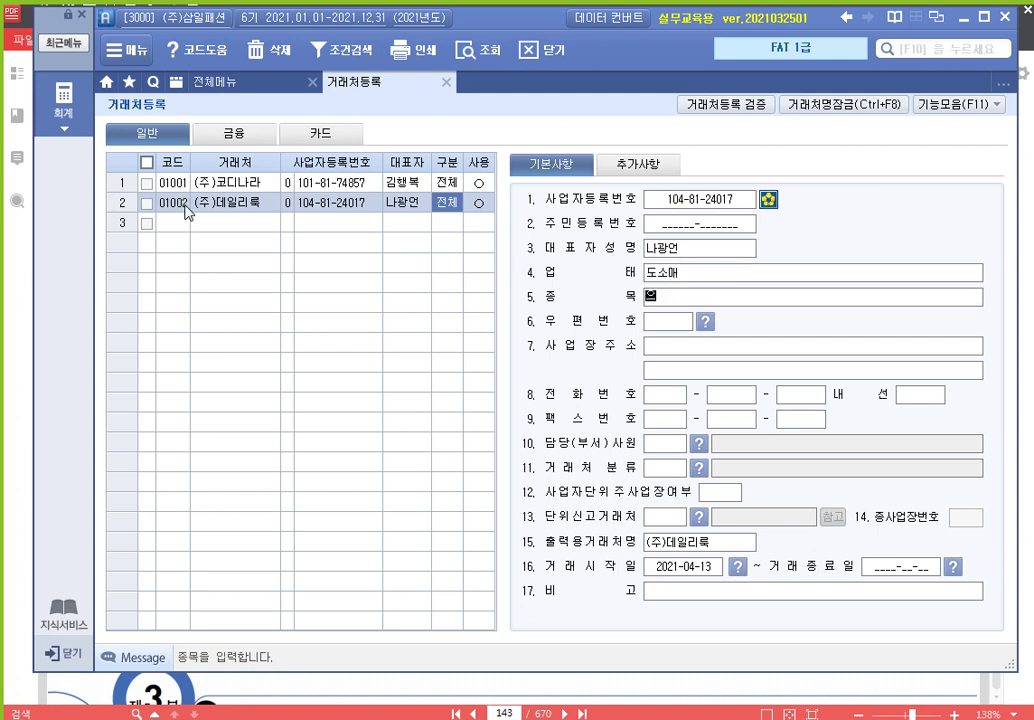
key("Return")
key("Return")
key("Return")
key("Return")
key("Return")
key("Return")
key("Return")
key("Return")
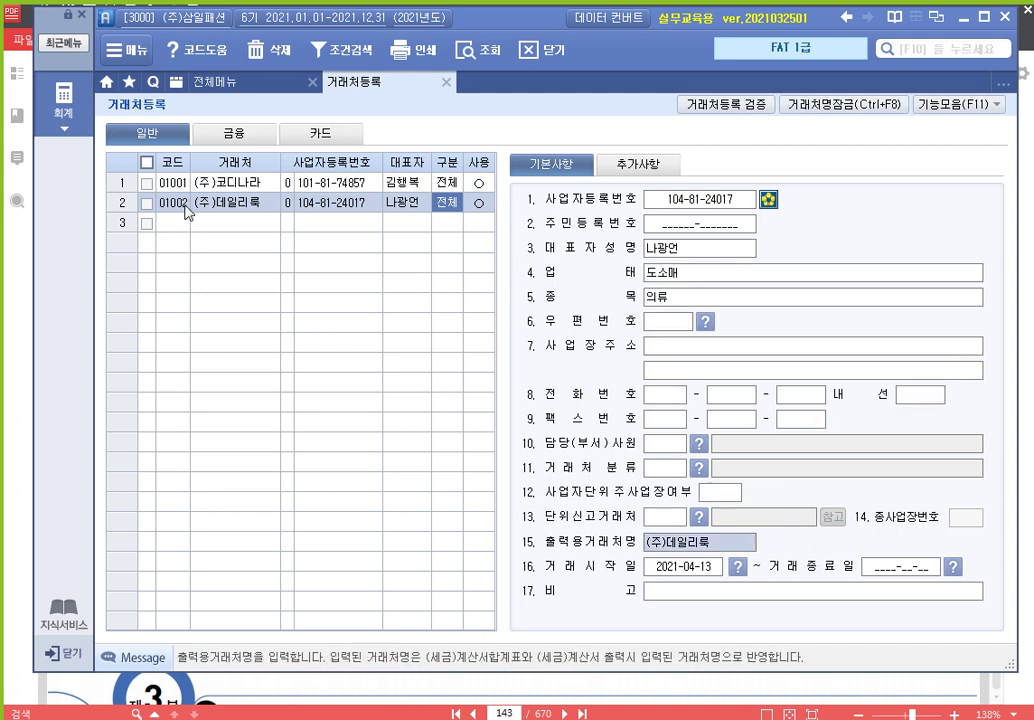
key("Return")
key("Return")
type("01003")
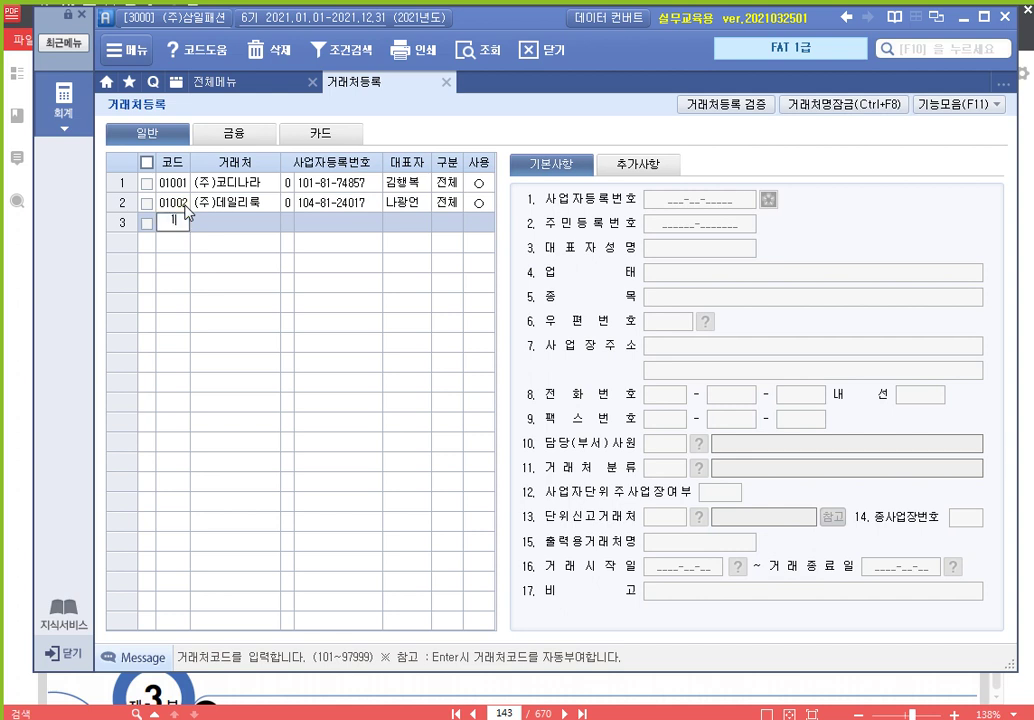
key("Return")
type("멋쟁이")
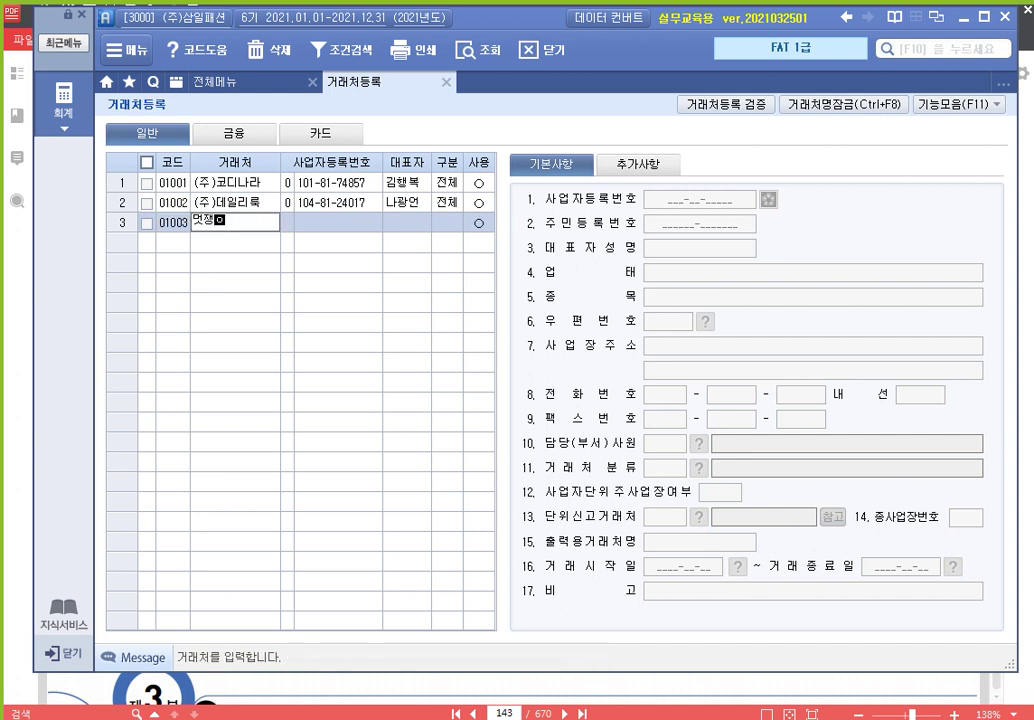
key("Return")
key("Return")
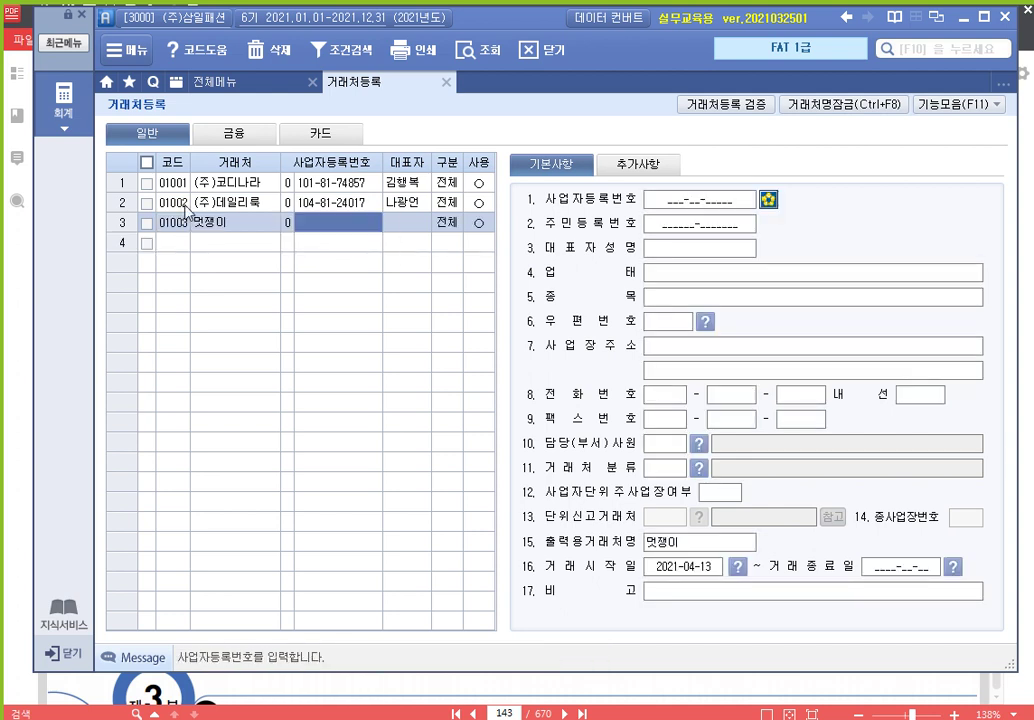
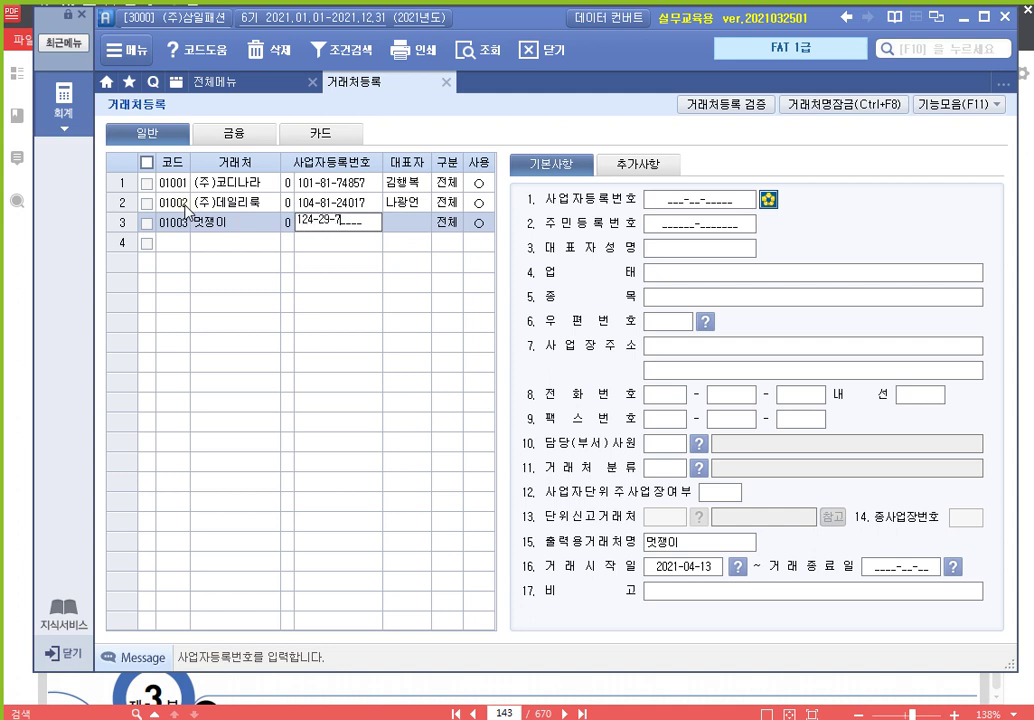
key("Return")
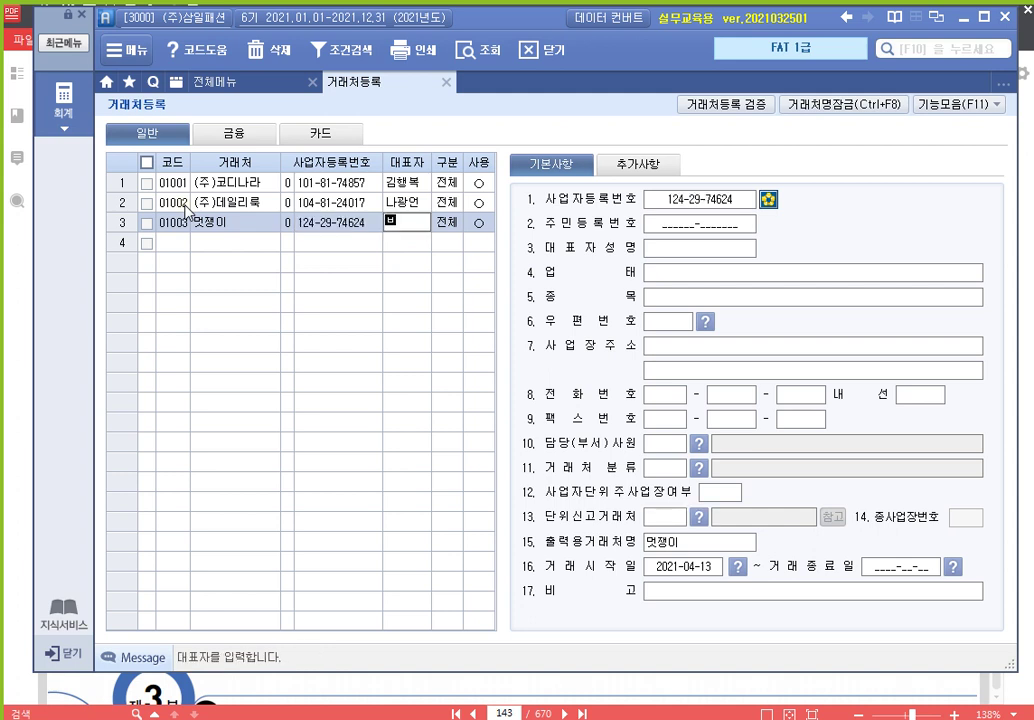
key("Return")
key("Return")
key("Return")
key("Return")
key("Return")
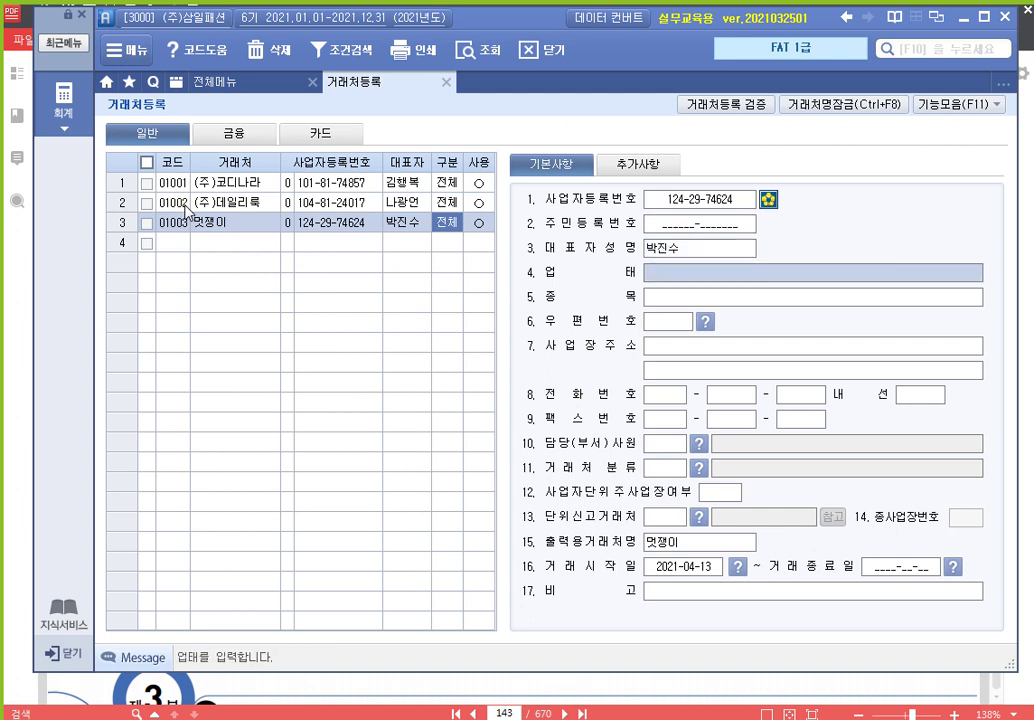
type("도소매")
key("Return")
type("의류")
key("Return")
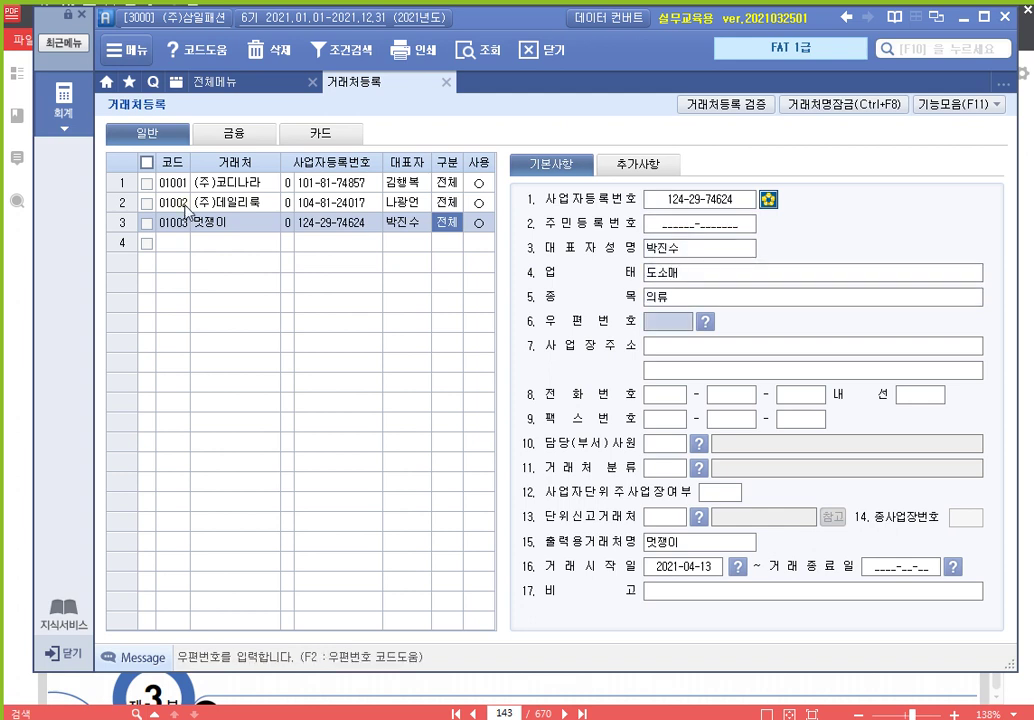
key("Return")
key("Return")
key("Return")
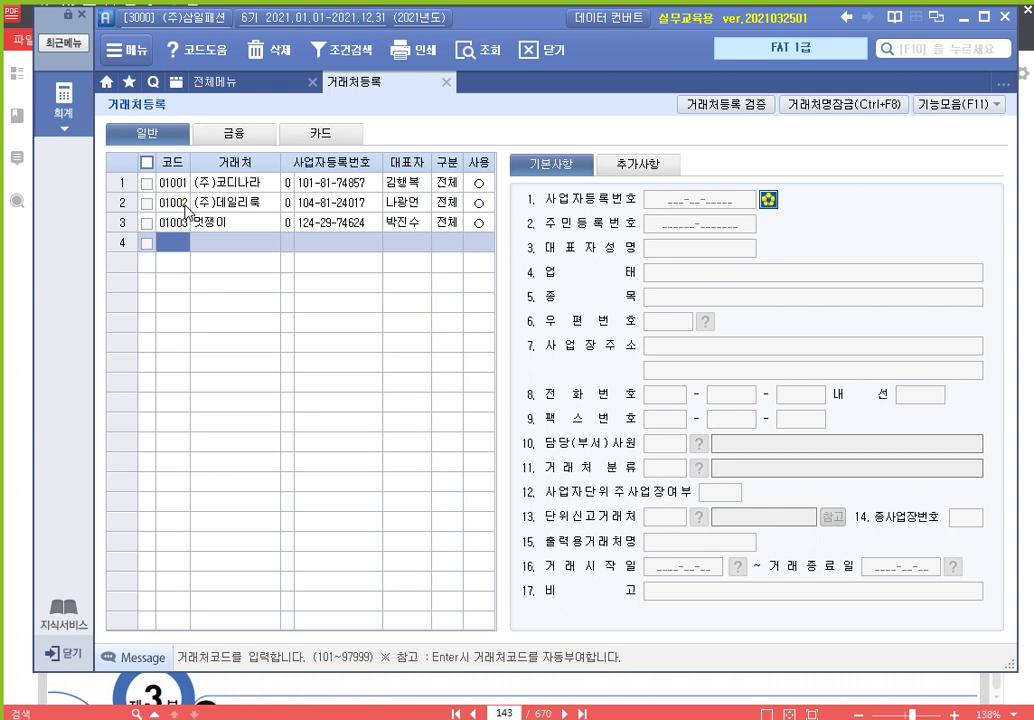
type("1004")
key("Return")
type("(주")
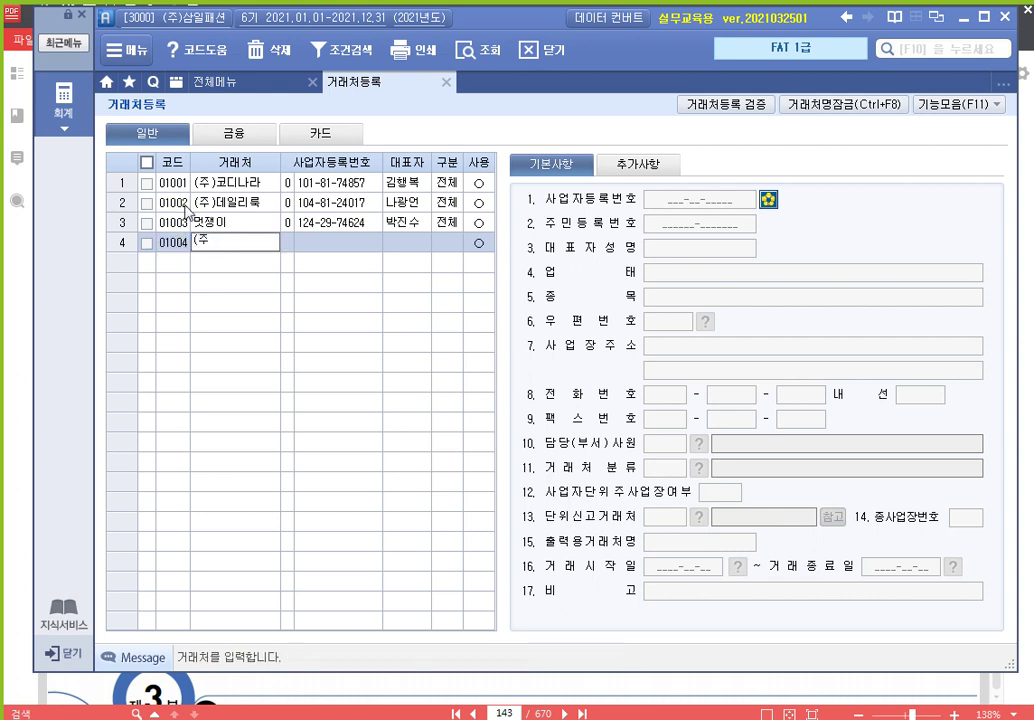
type(")신사흠녀")
key("Return")
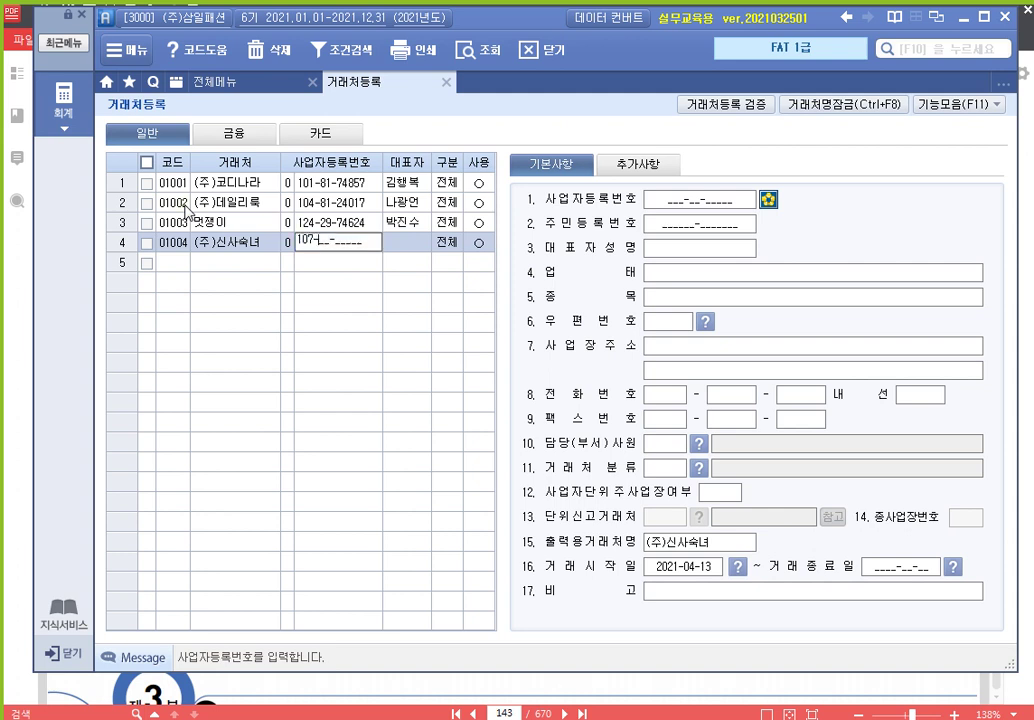
key("Return")
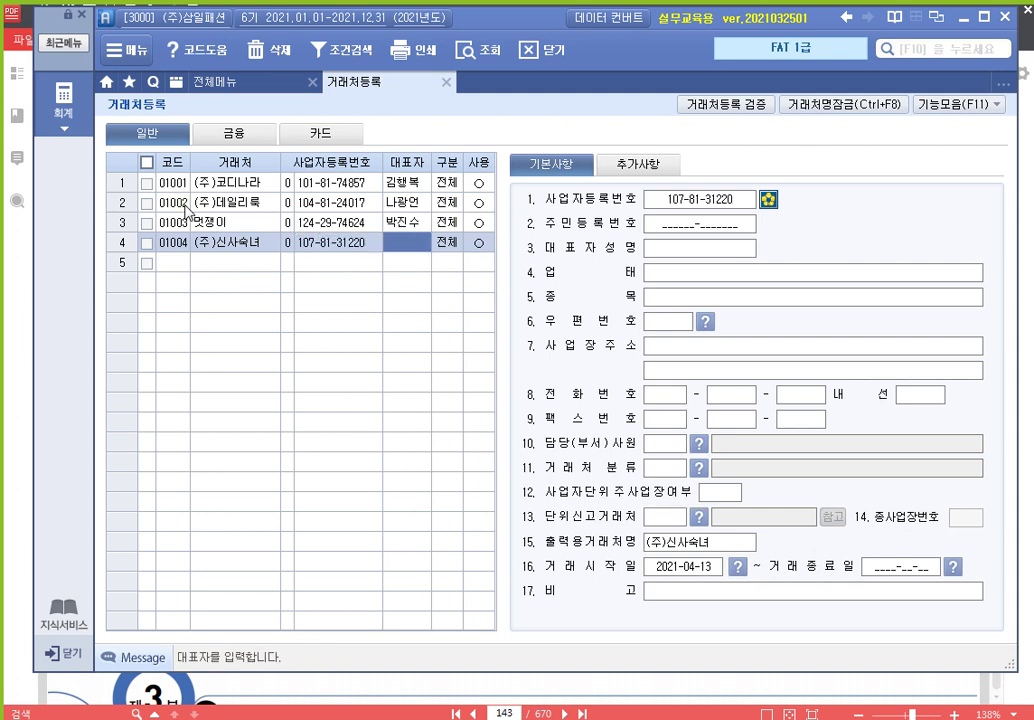
key("Return")
key("Return")
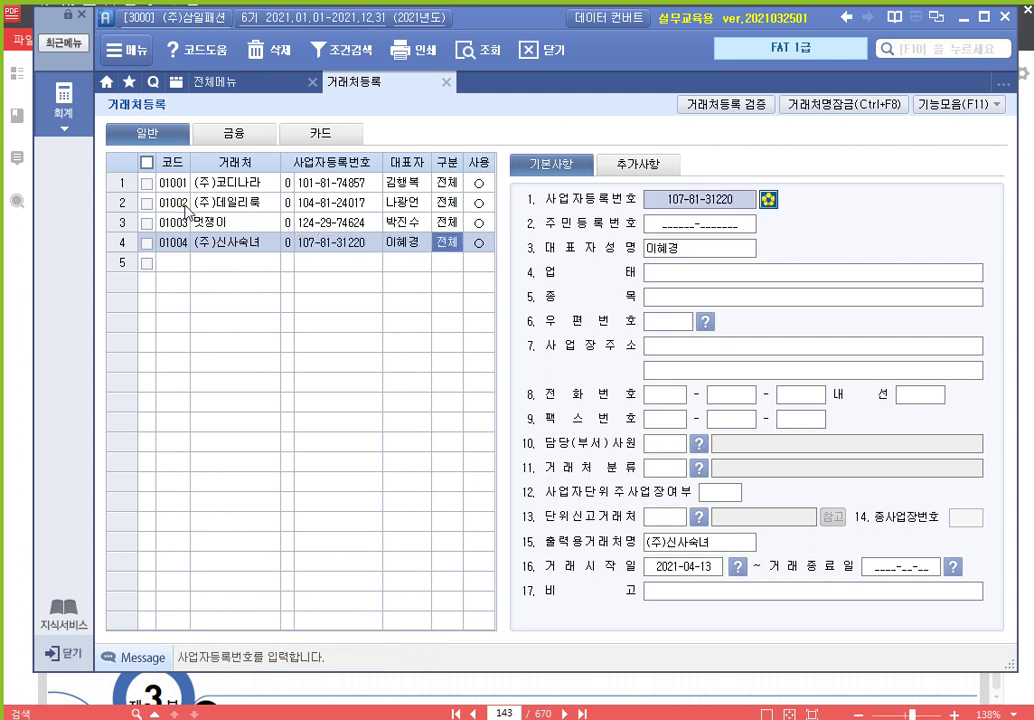
key("Return")
key("Return")
key("Return")
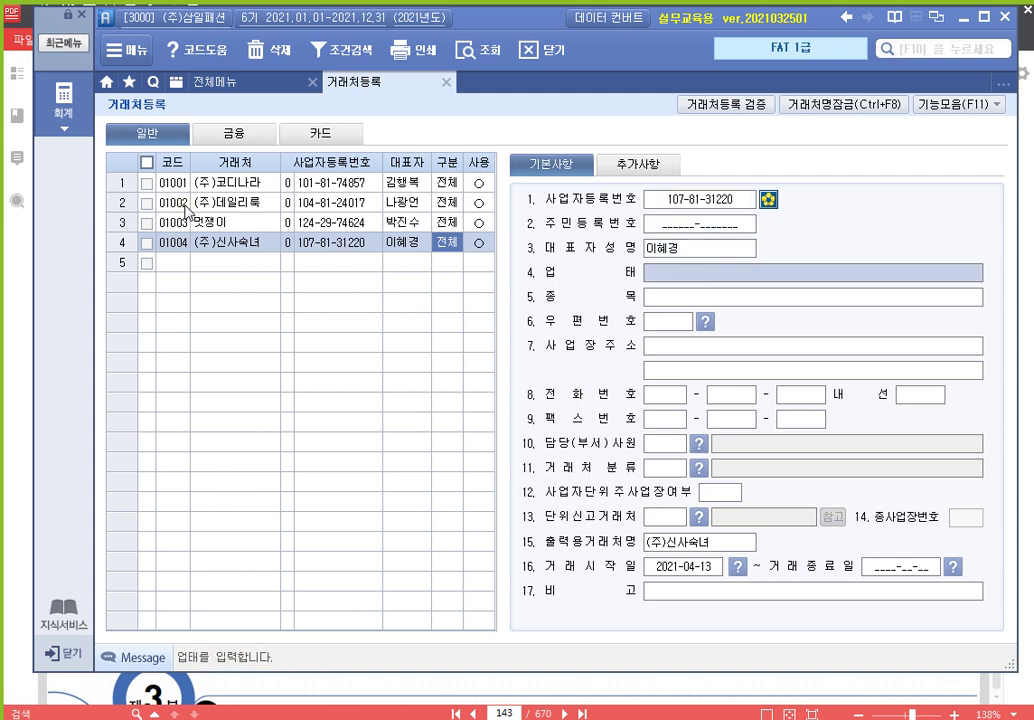
type("ㅈ[조")
key("Return")
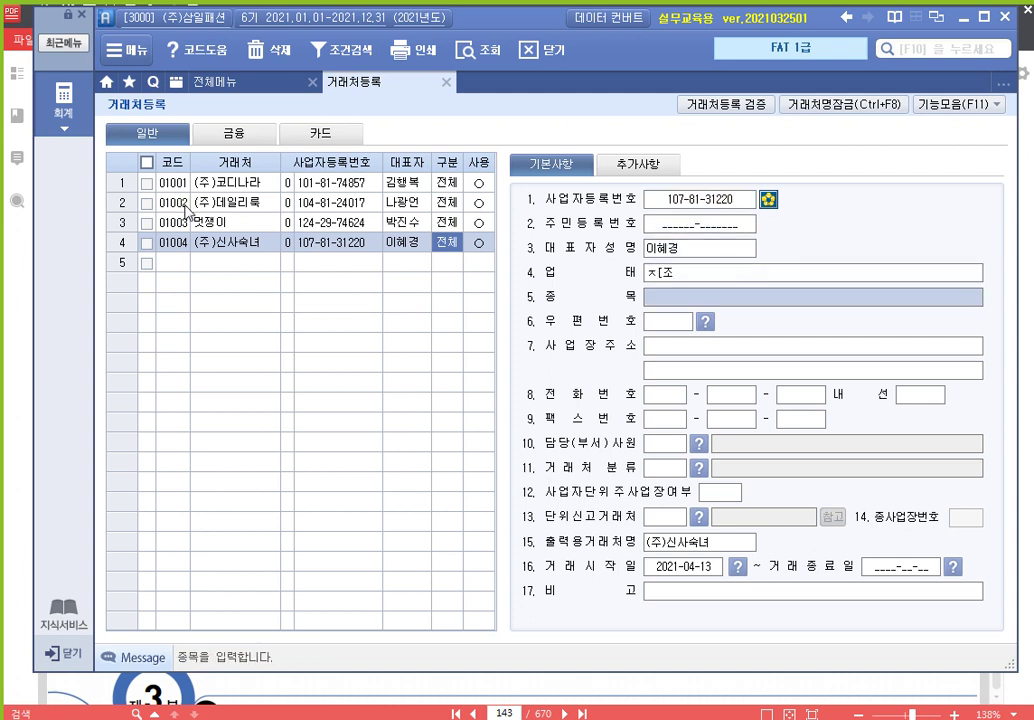
type("ㅇ")
type("의류")
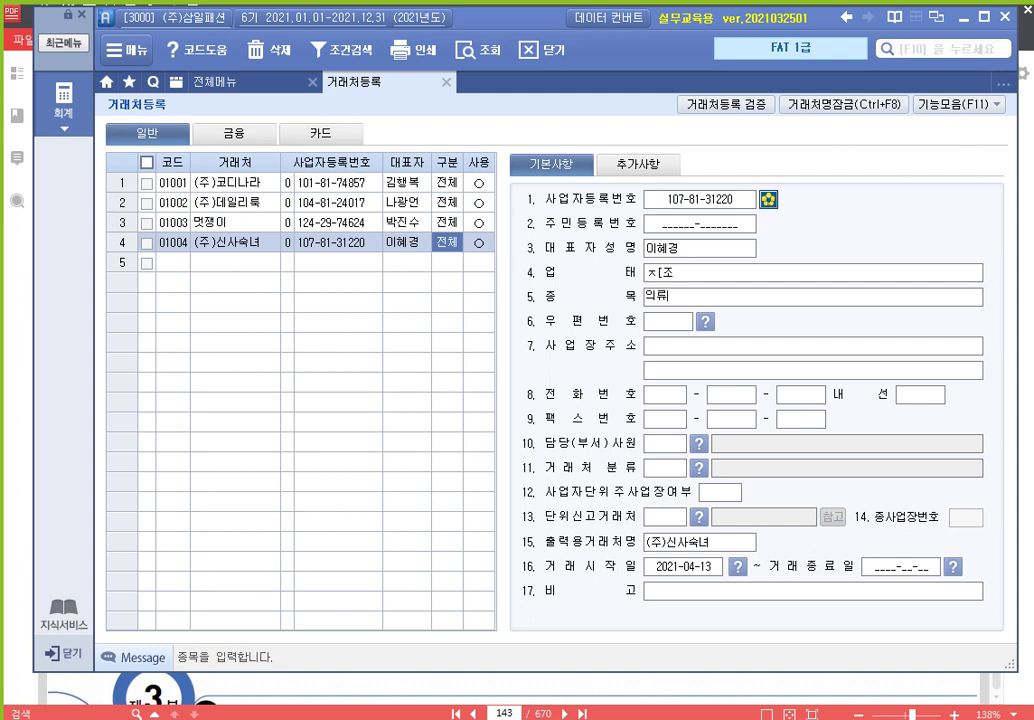
key("Up")
type("제조")
key("Return")
key("Return")
key("Return")
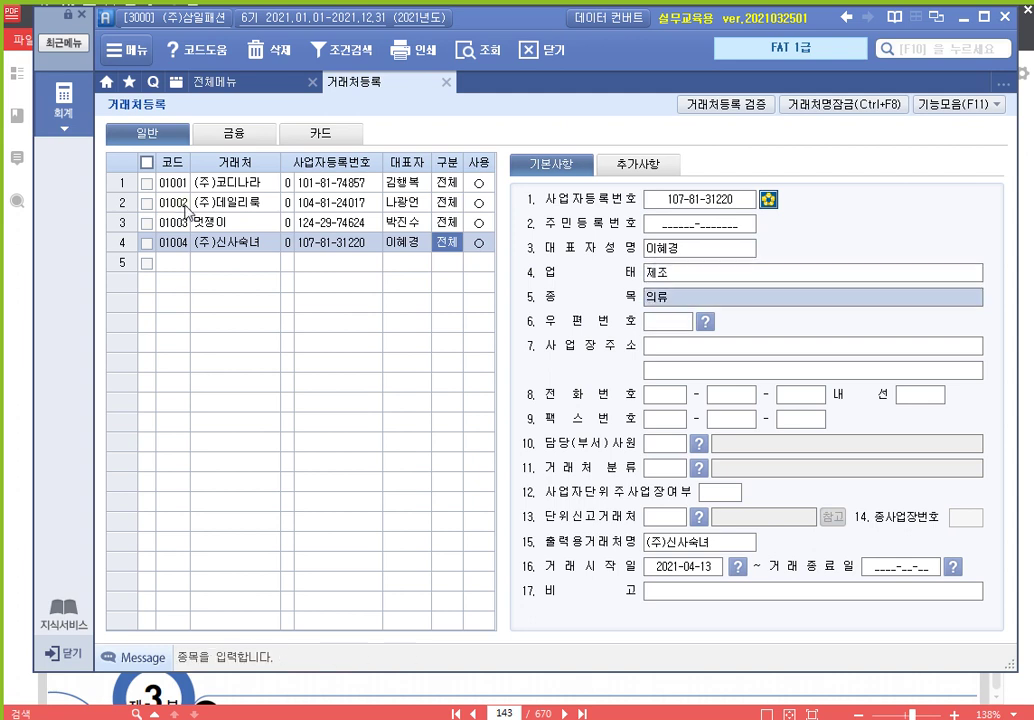
key("Return")
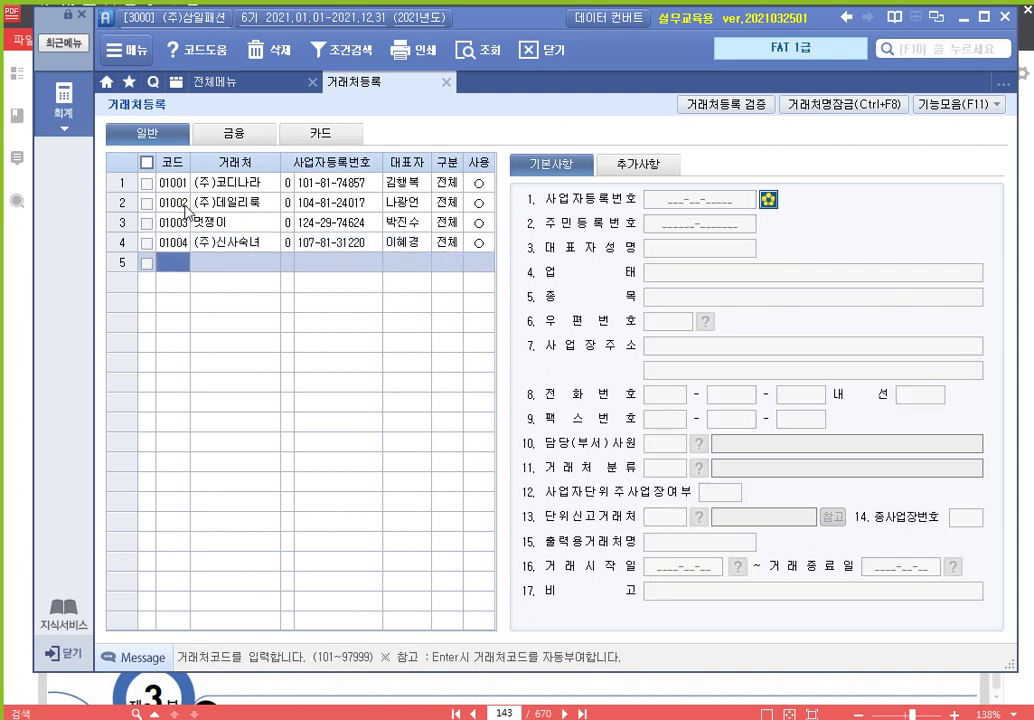
type("02001")
key("Return")
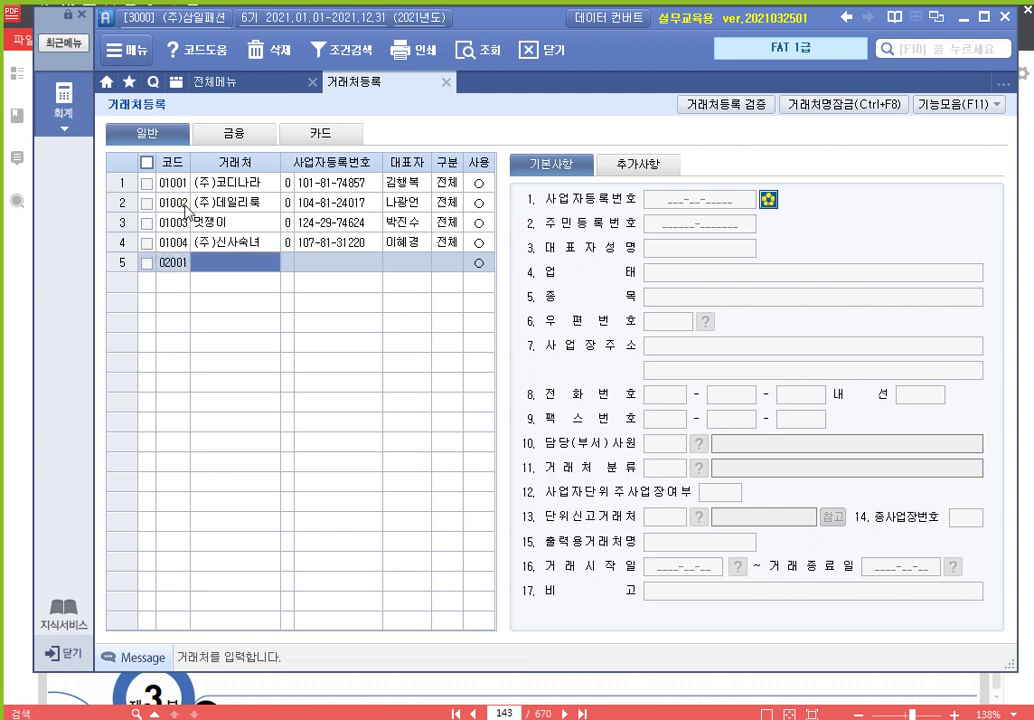
type("(주)밀림")
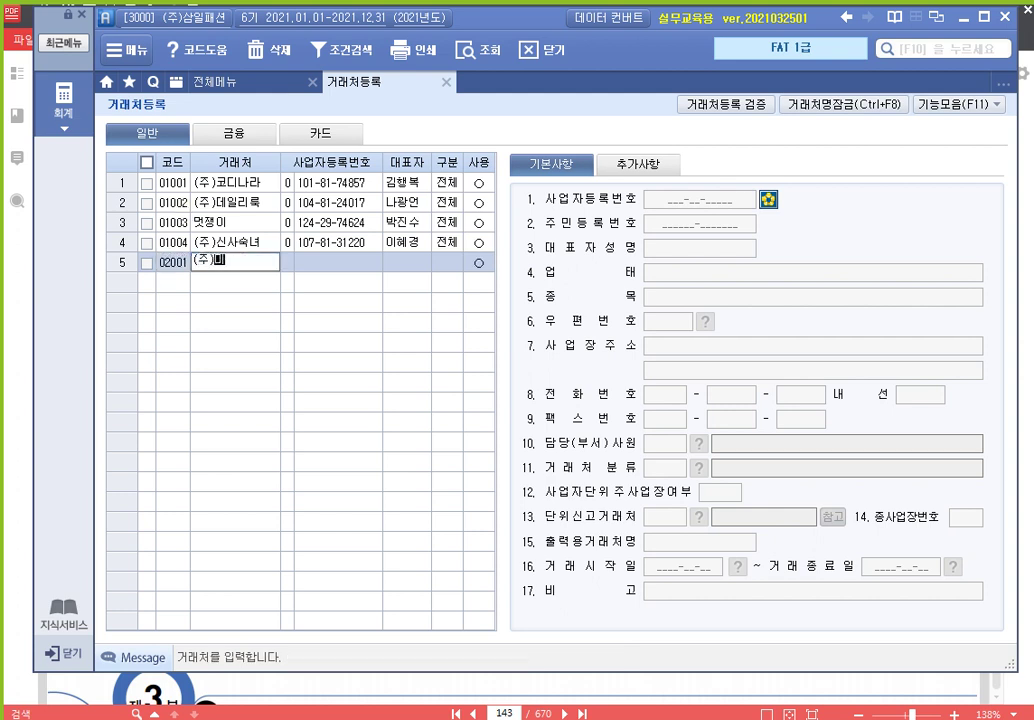
type("자동차")
key("Return")
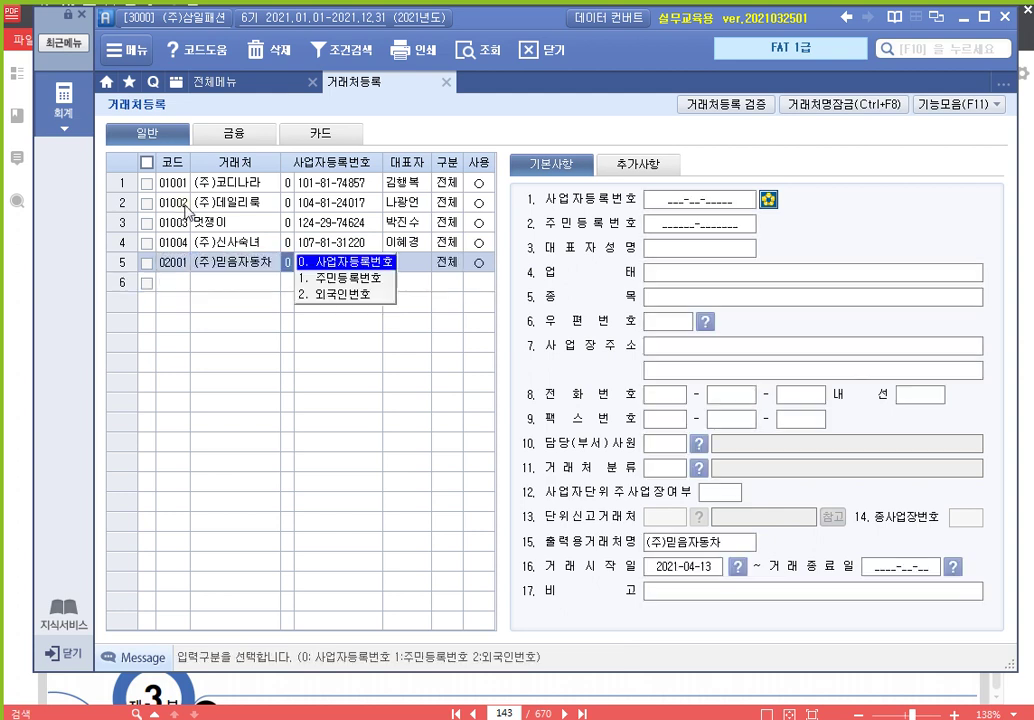
key("Return")
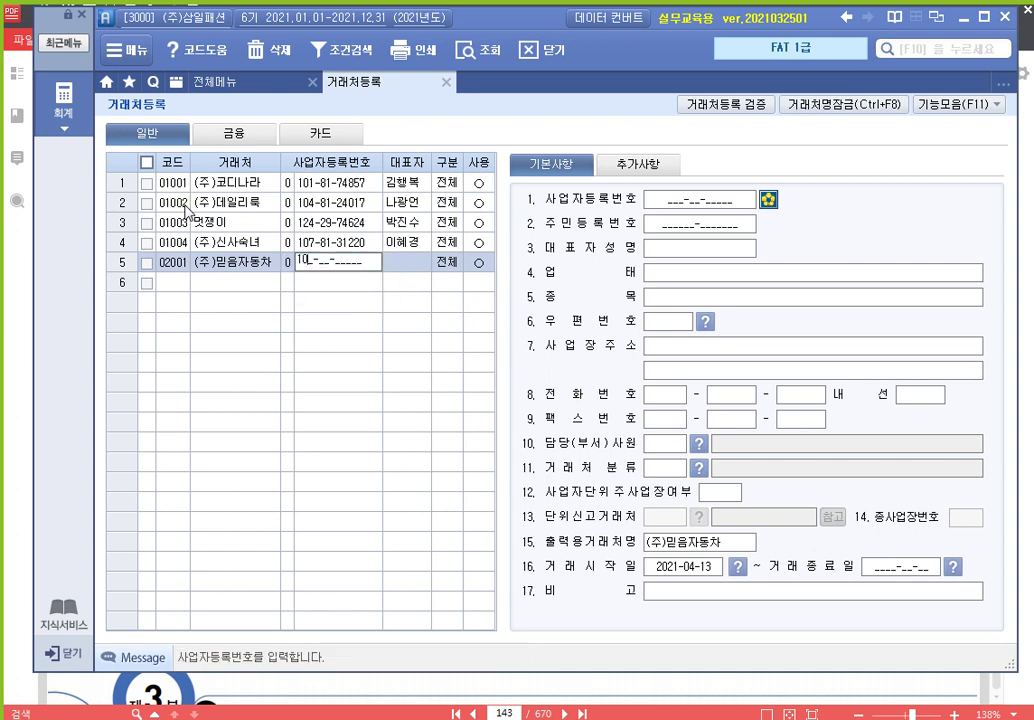
key("Return")
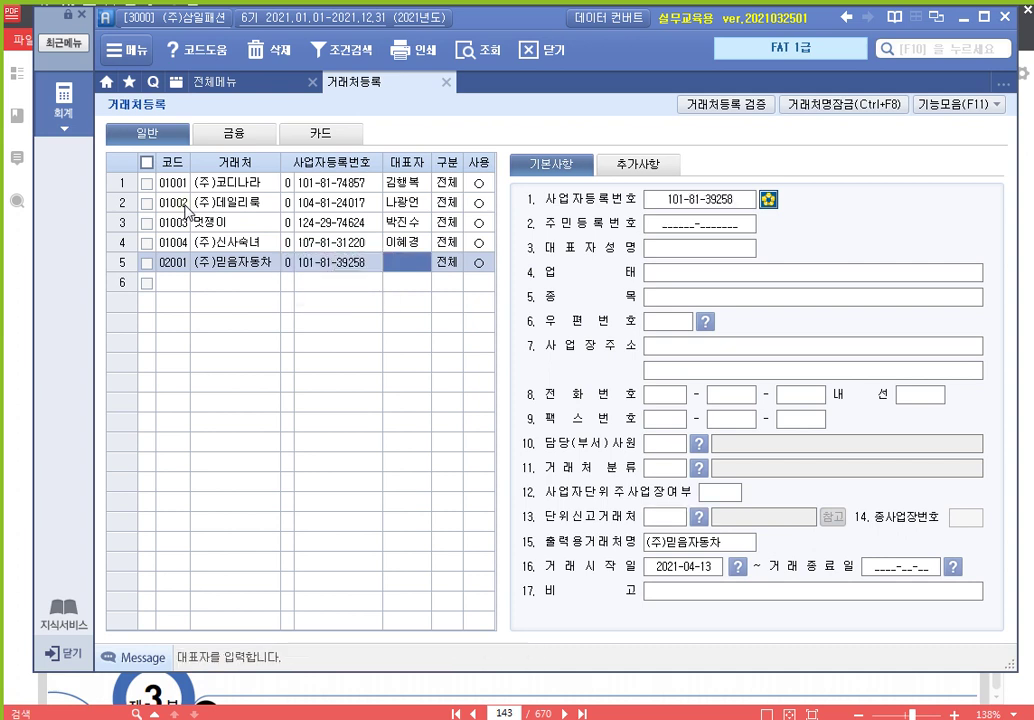
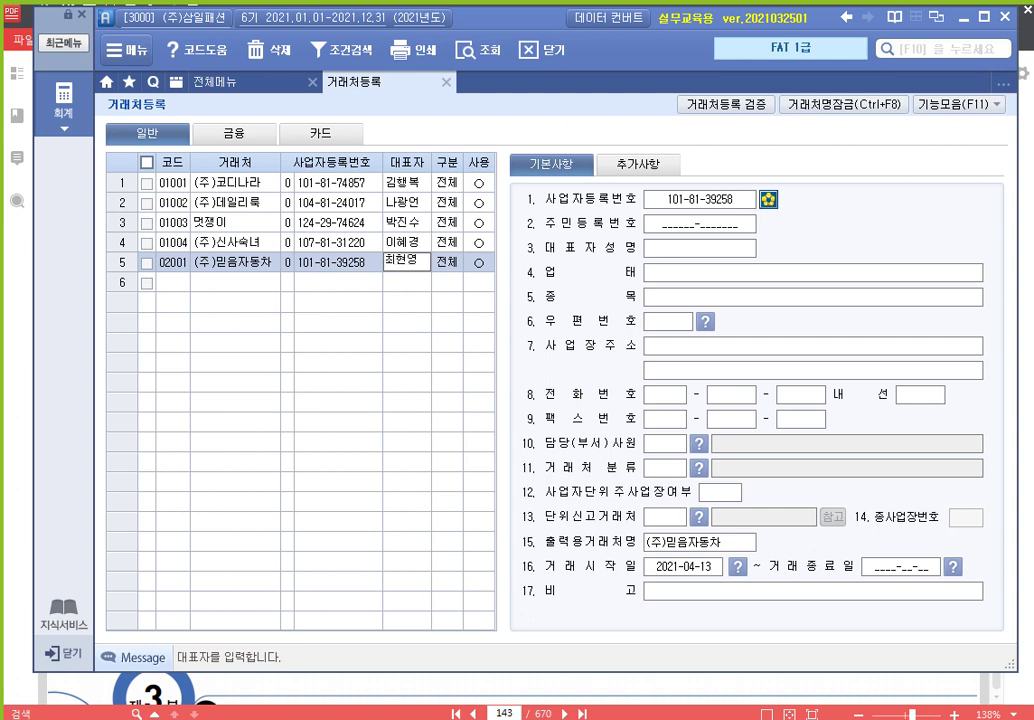
key("Return")
key("Return")
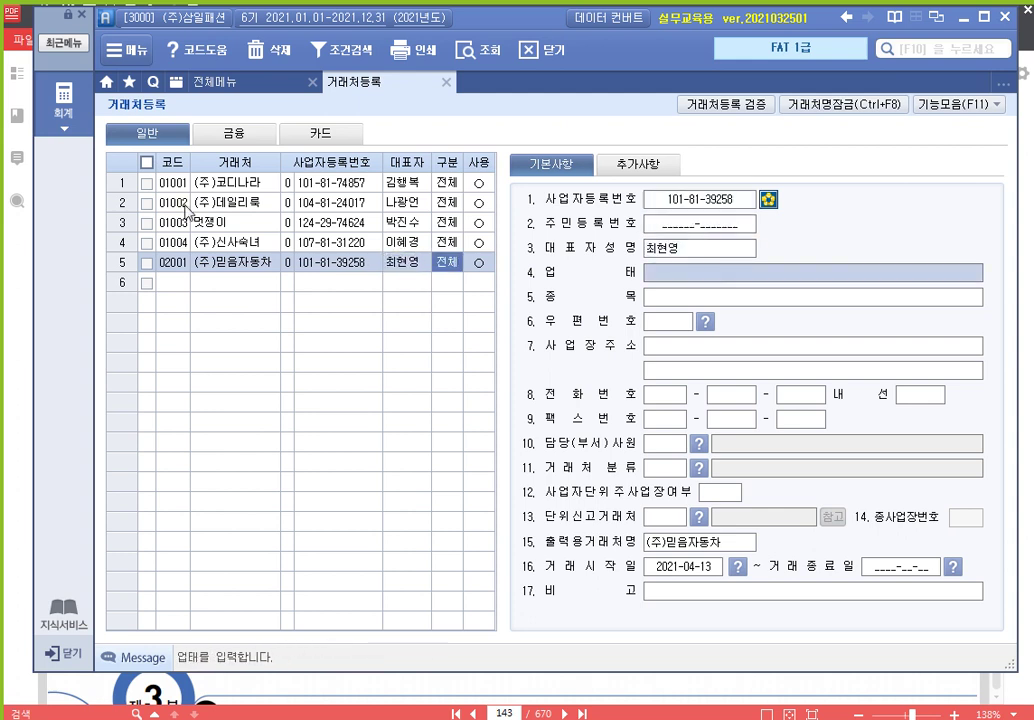
type("도소매")
key("Return")
type("자동차")
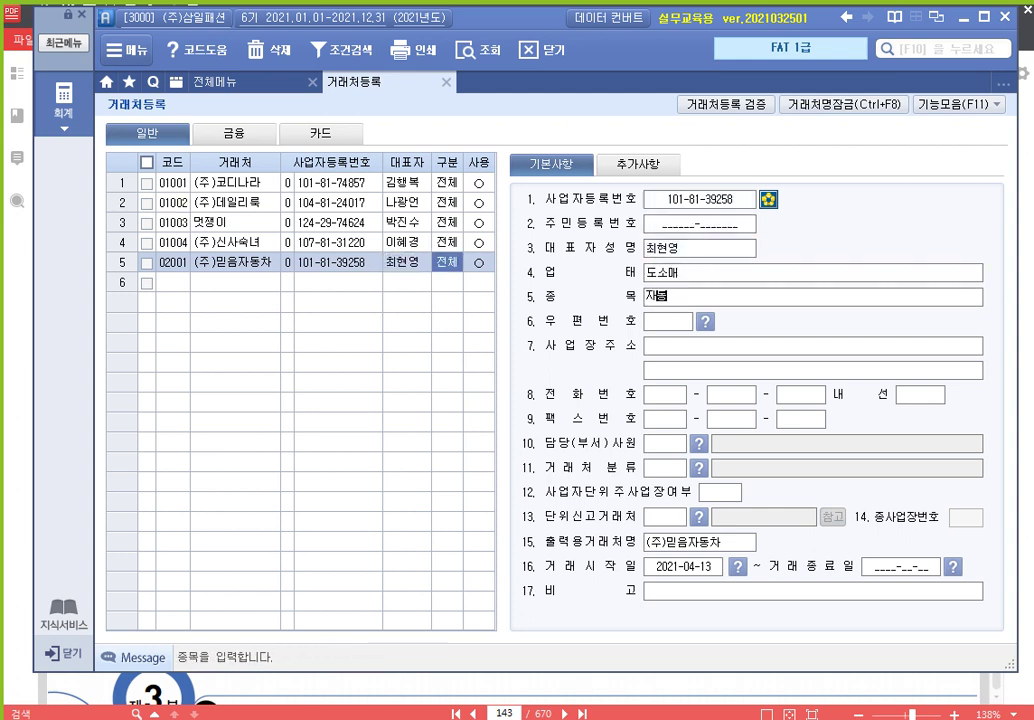
key("Return")
key("Escape")
key("Return")
key("Return")
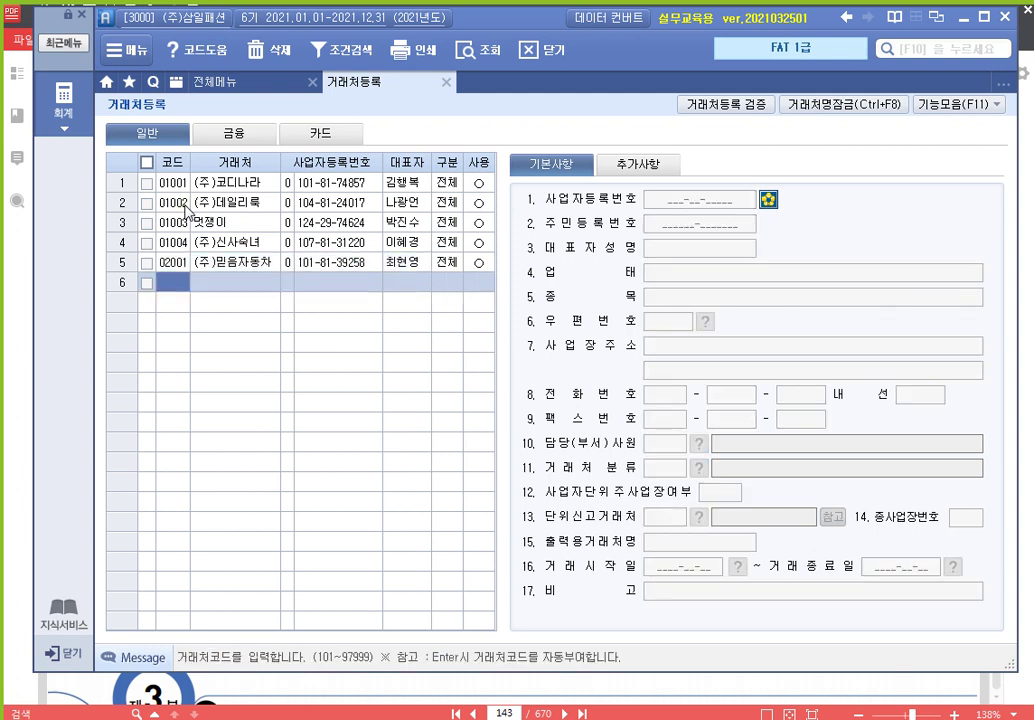
type("02002")
key("Return")
type("회")
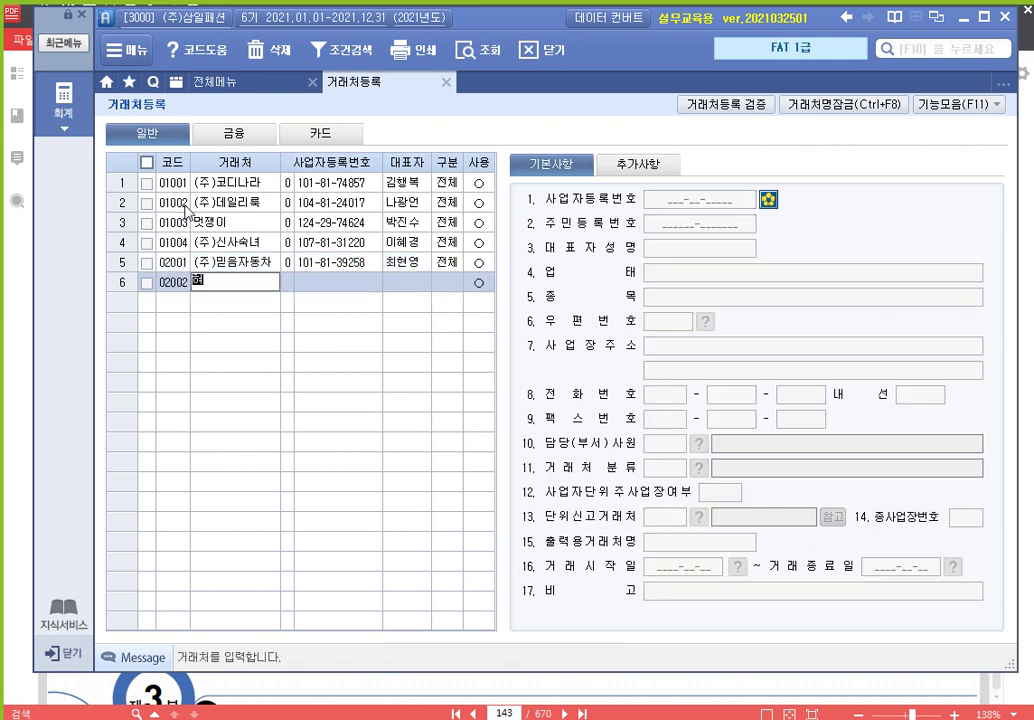
type("웅컴나라")
key("Return")
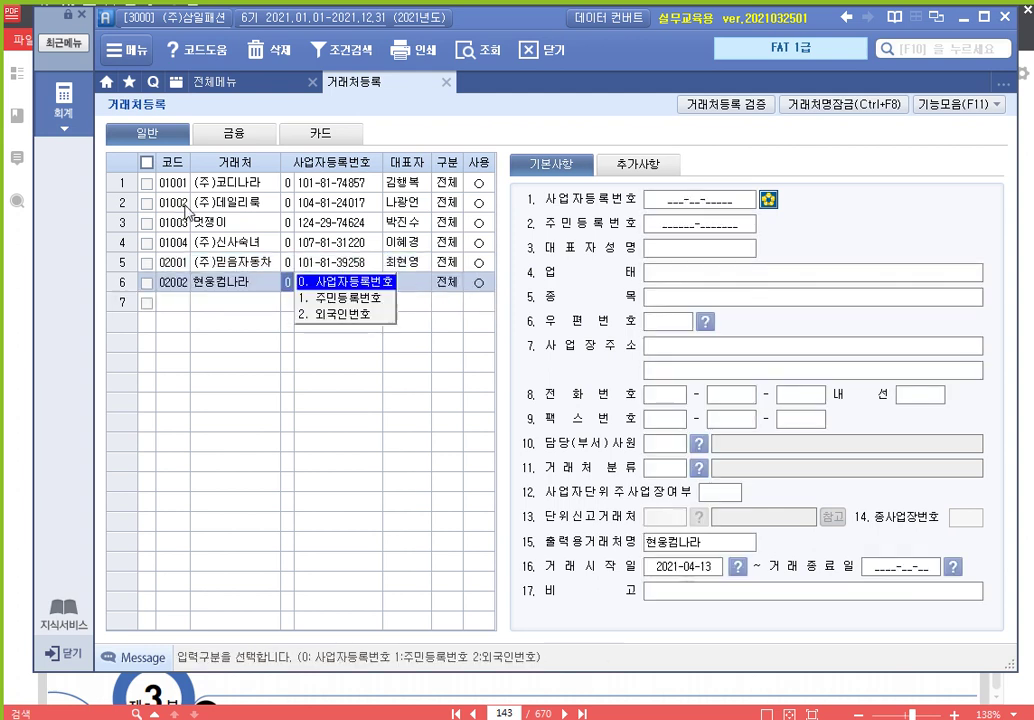
key("Return")
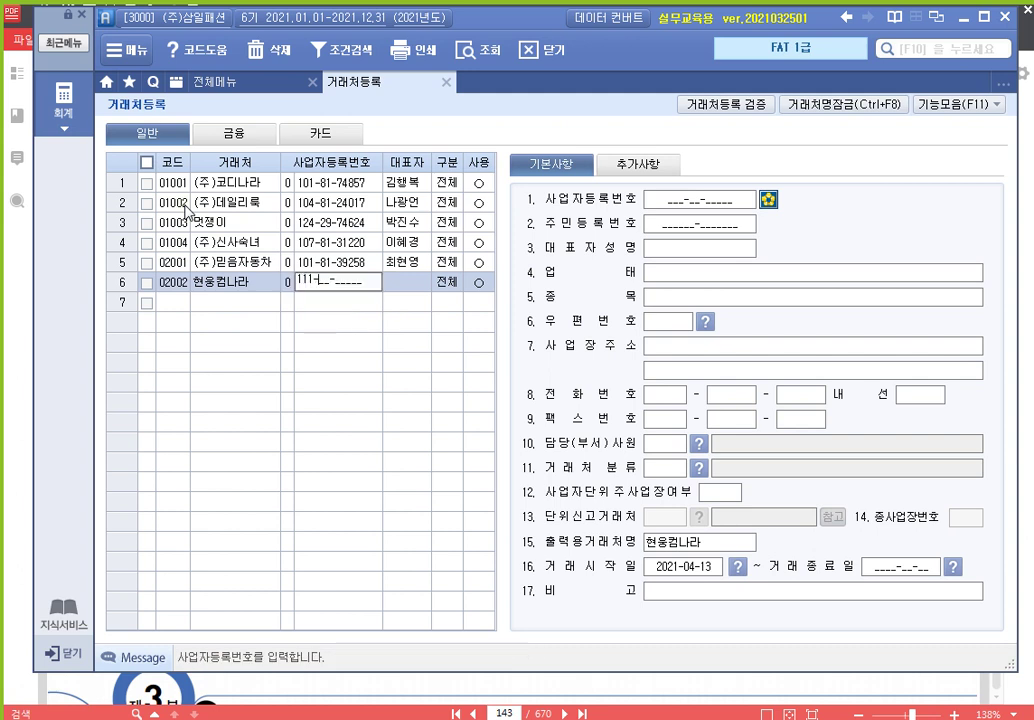
key("Return")
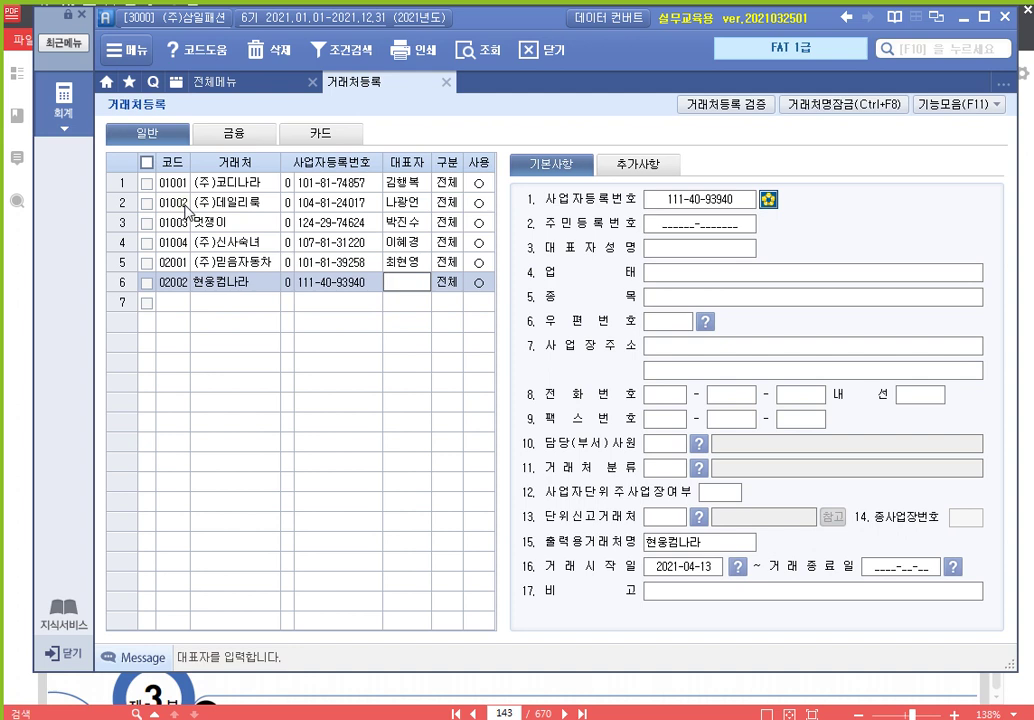
key("Return")
key("Return")
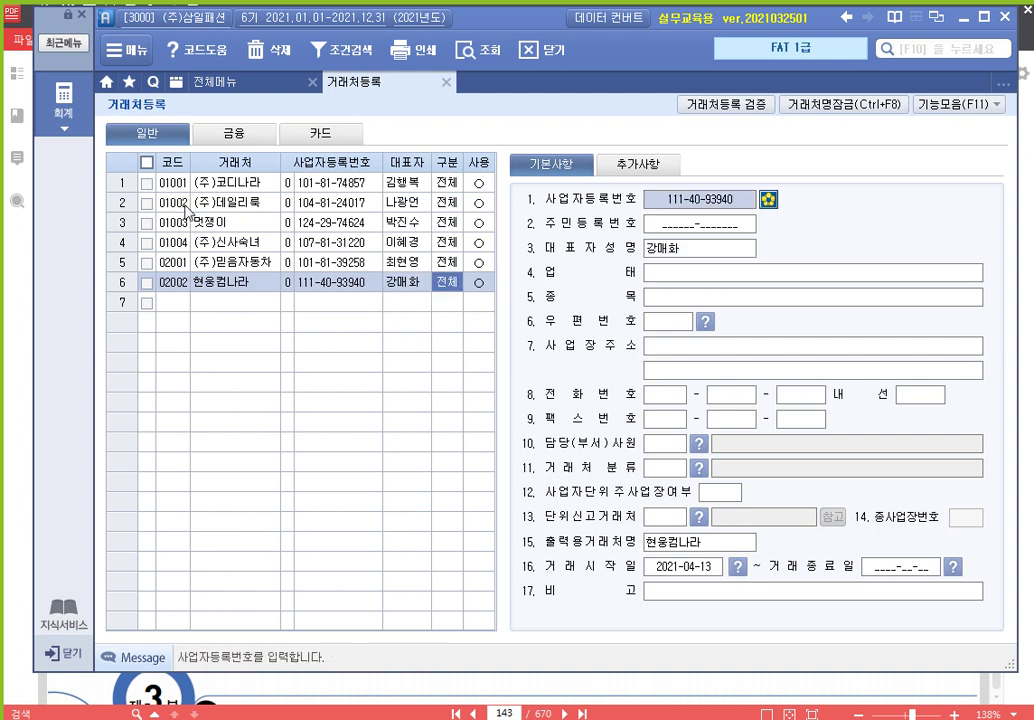
key("Return")
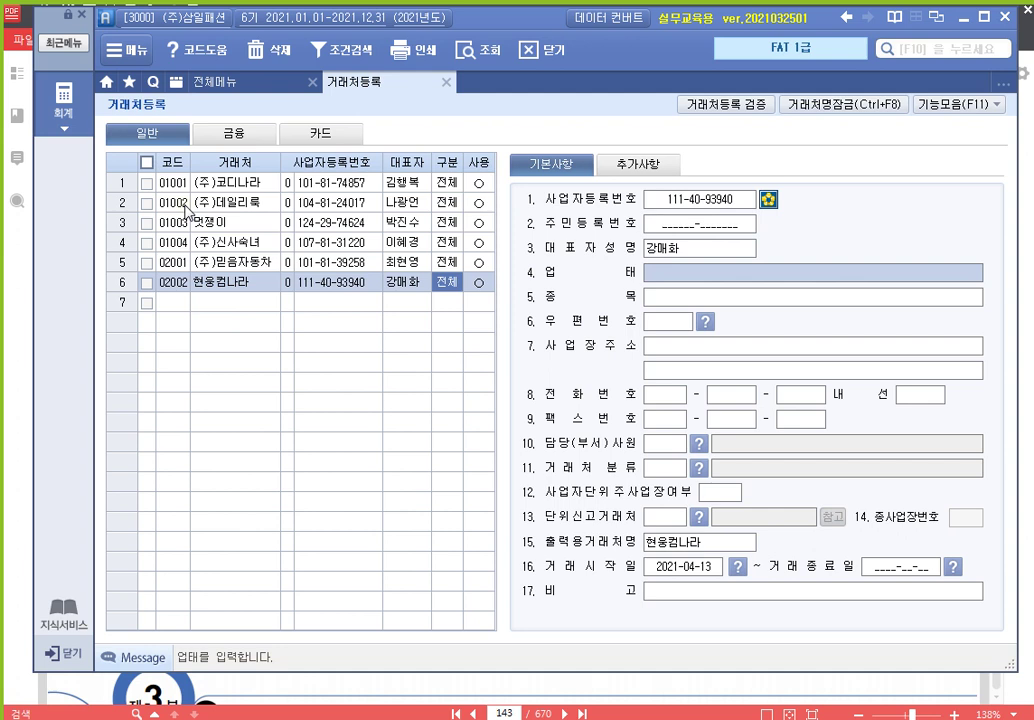
type("도소매")
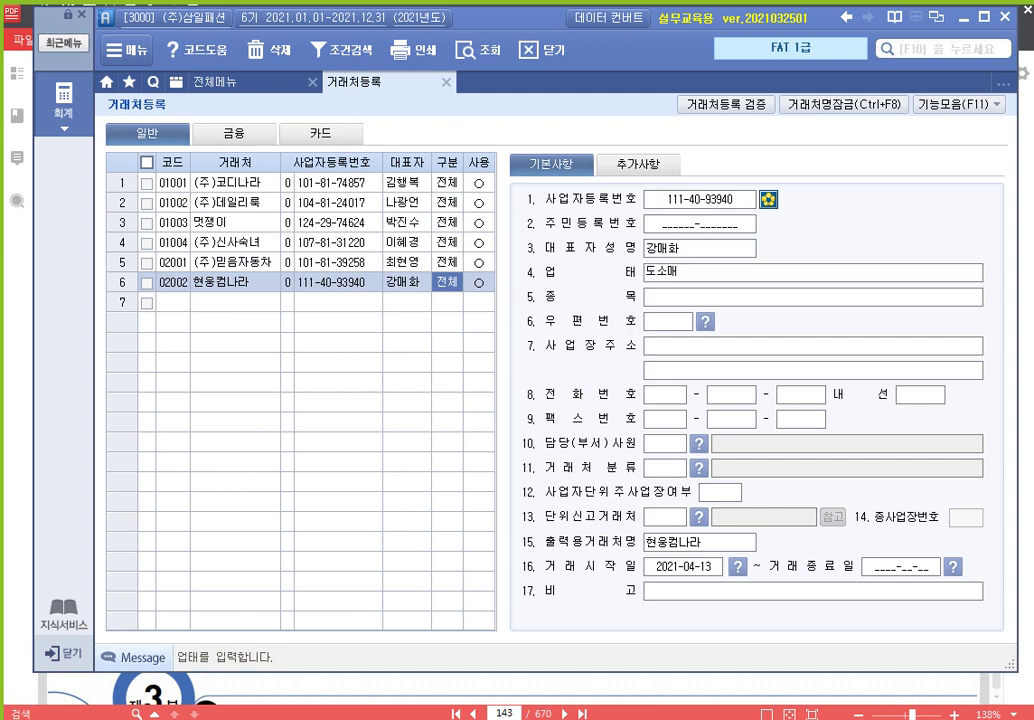
key("Return")
type("컴퓨터")
key("Return")
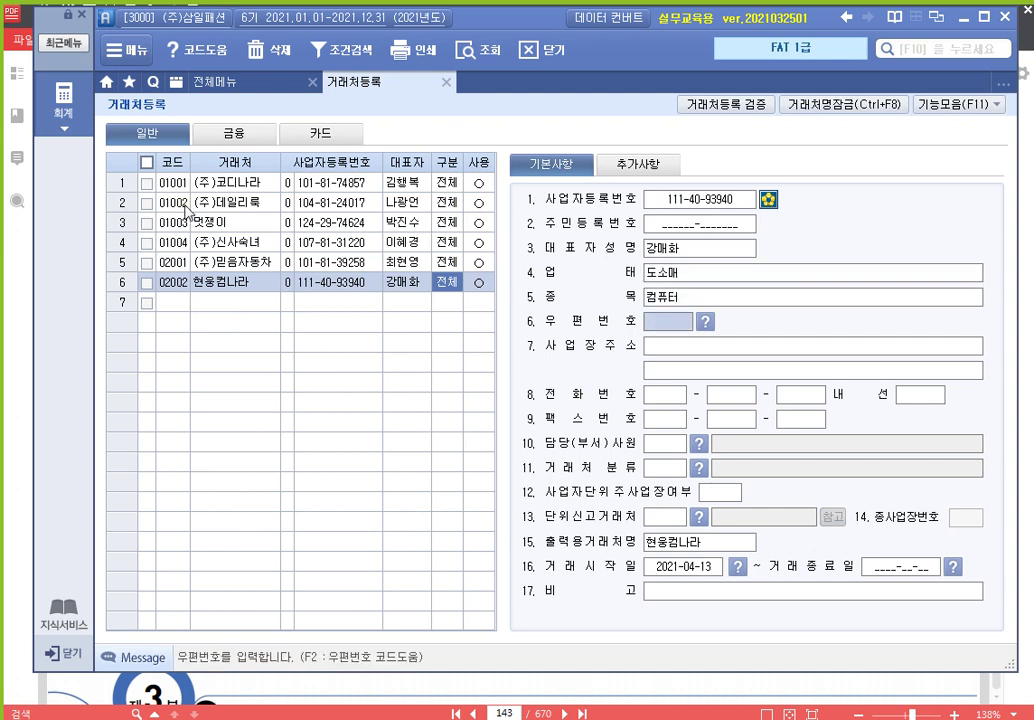
key("Return")
key("Return")
type("02003")
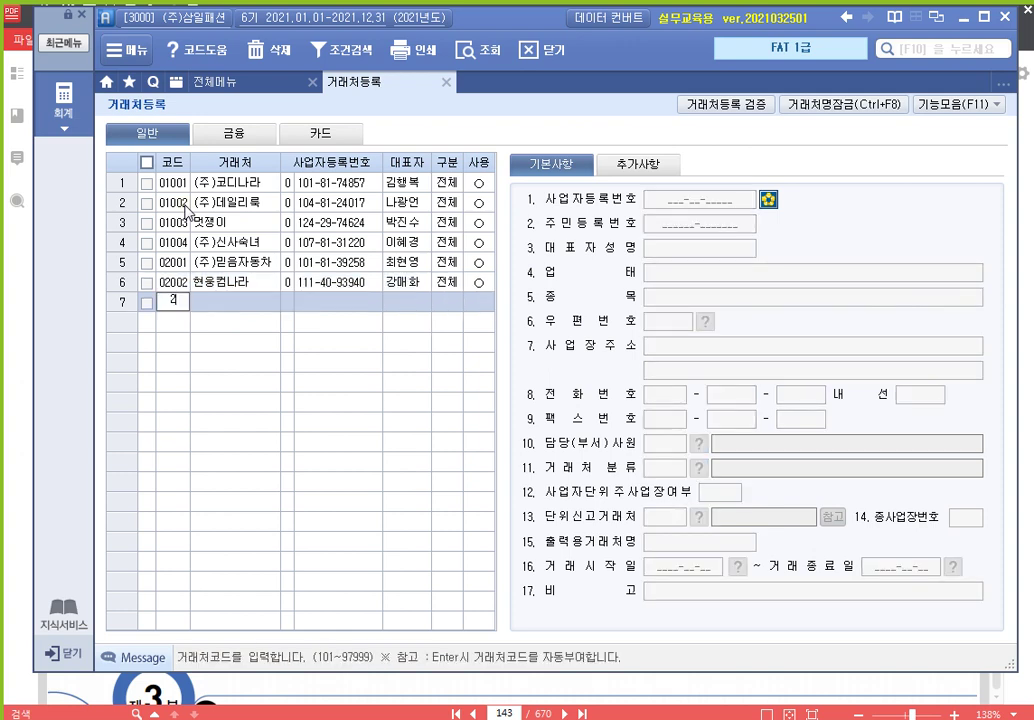
key("Return")
type("(주)미래교육원")
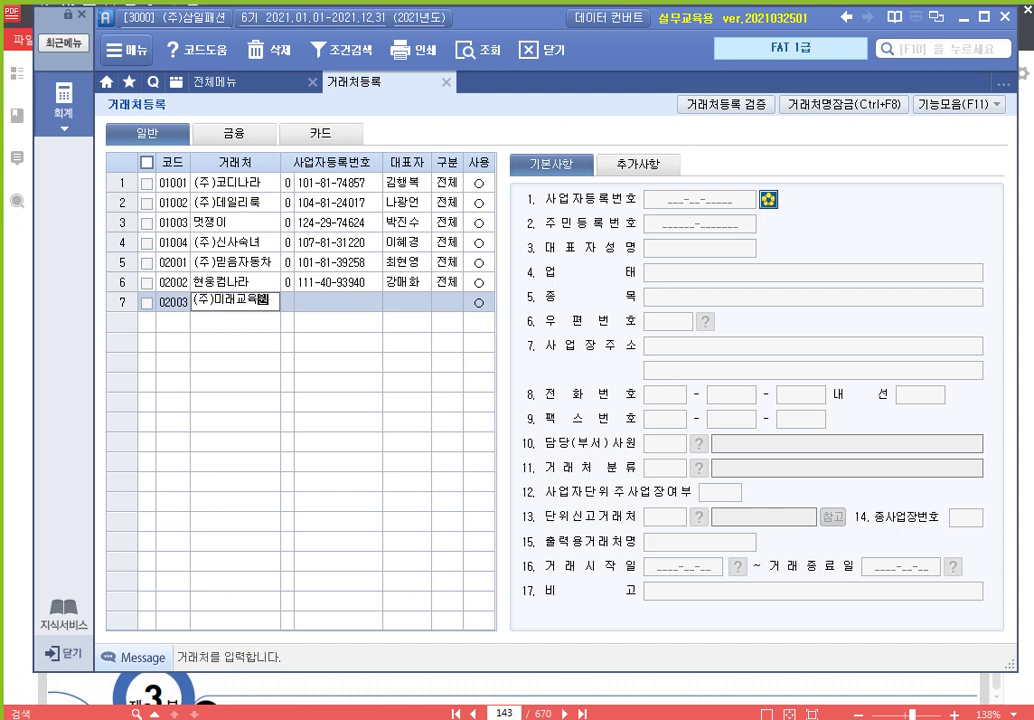
key("Return")
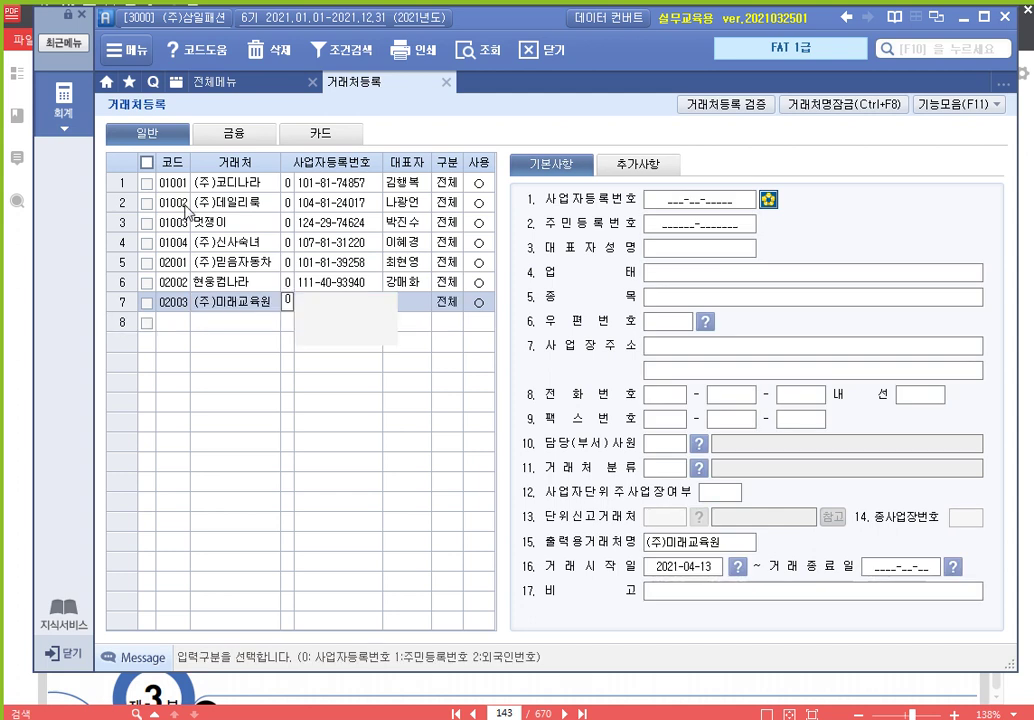
key("Return")
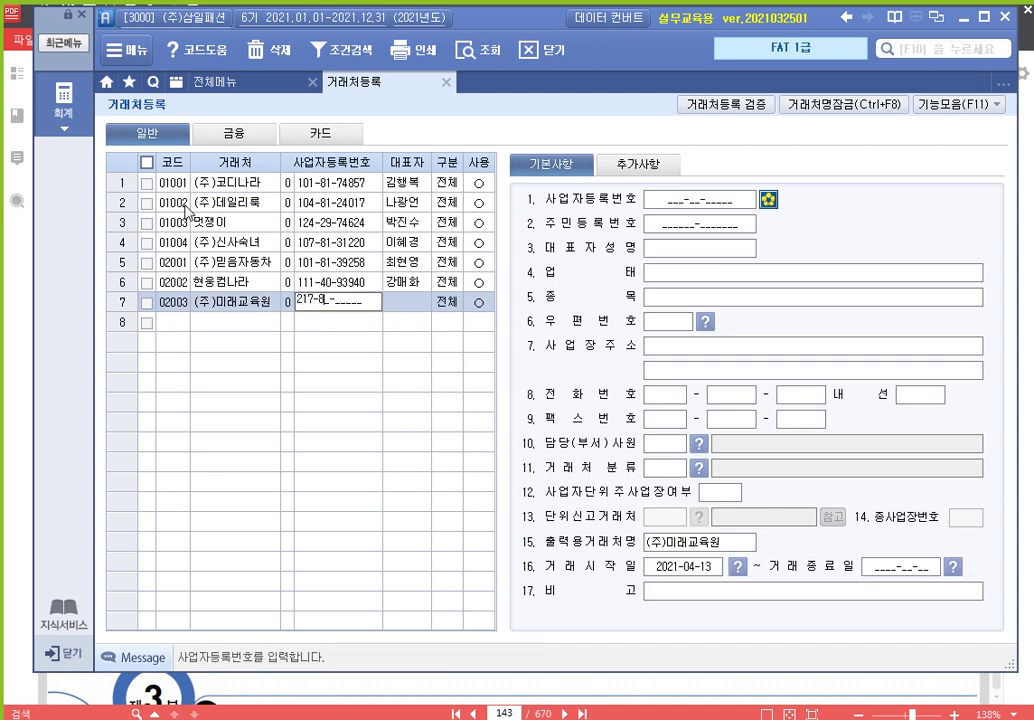
key("Return")
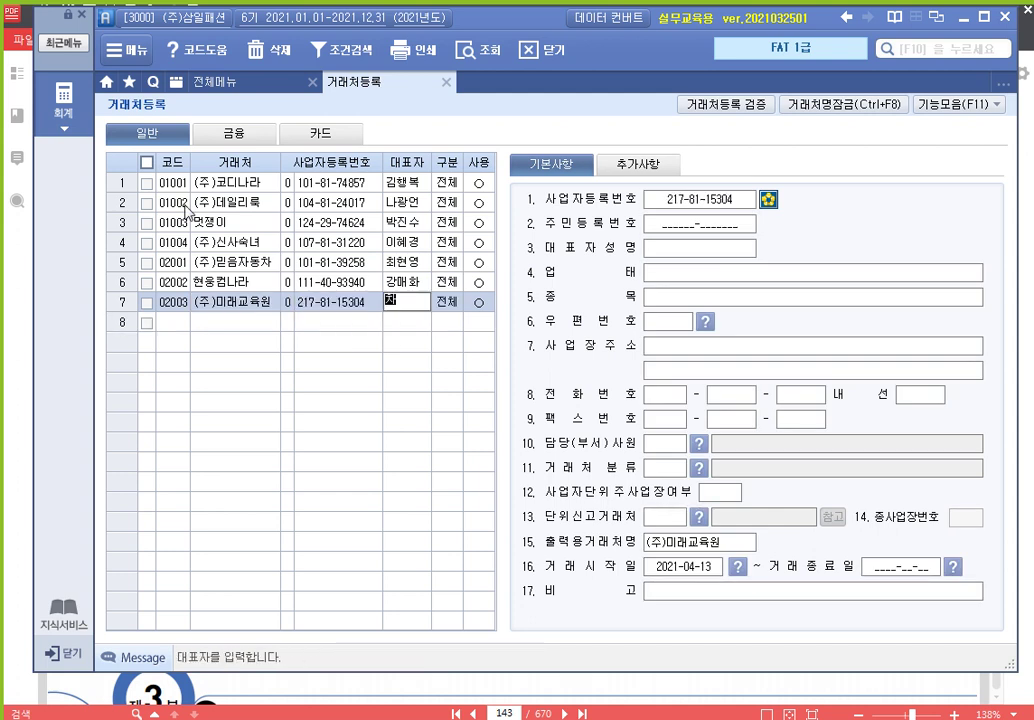
key("Return")
key("Return")
key("Return")
key("Return")
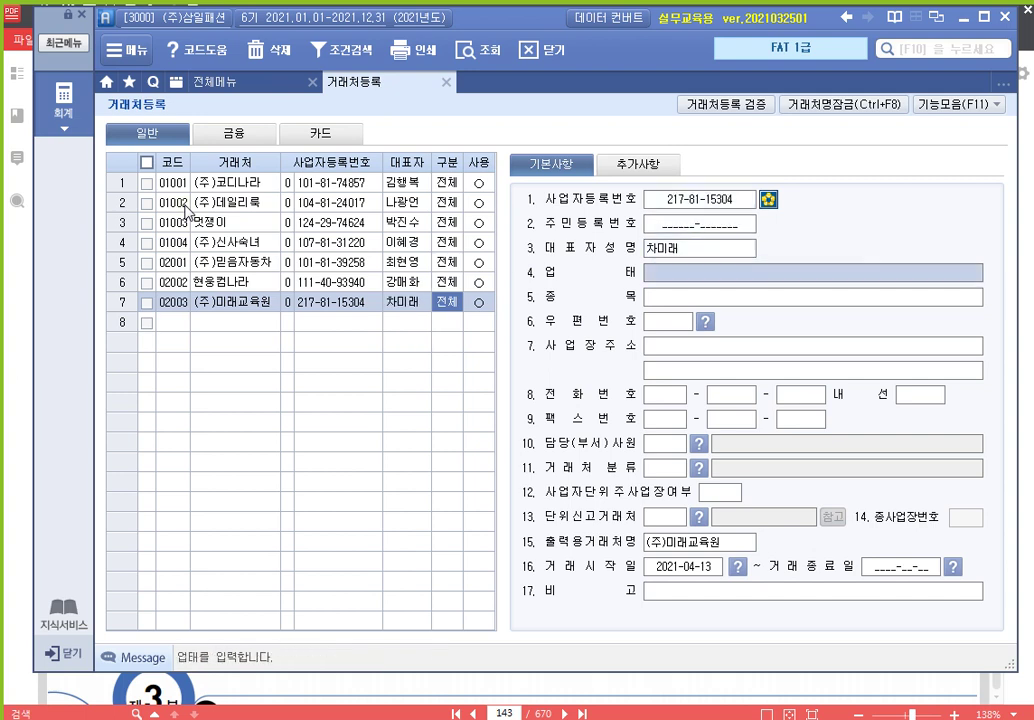
type("서비스")
key("Return")
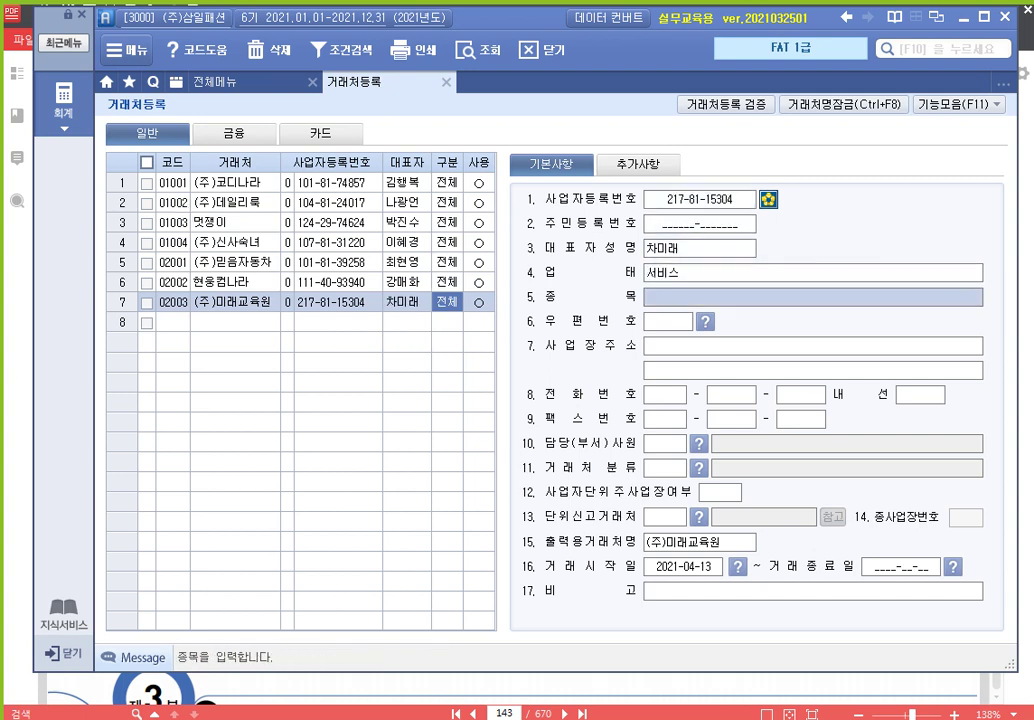
type("교육")
key("Return")
key("Return")
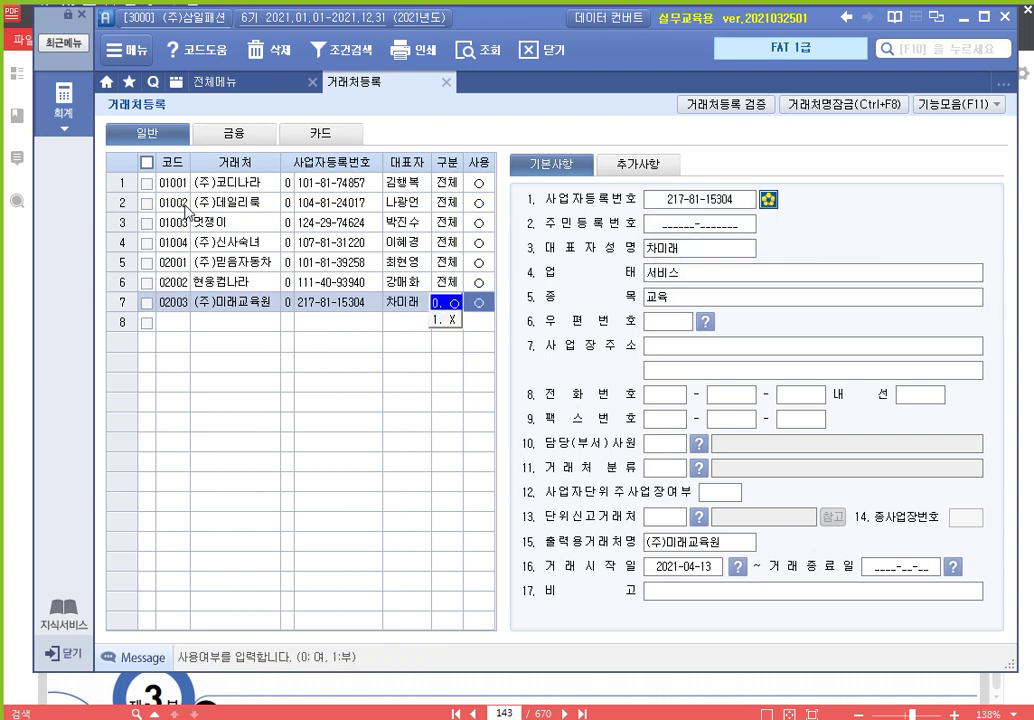
key("Return")
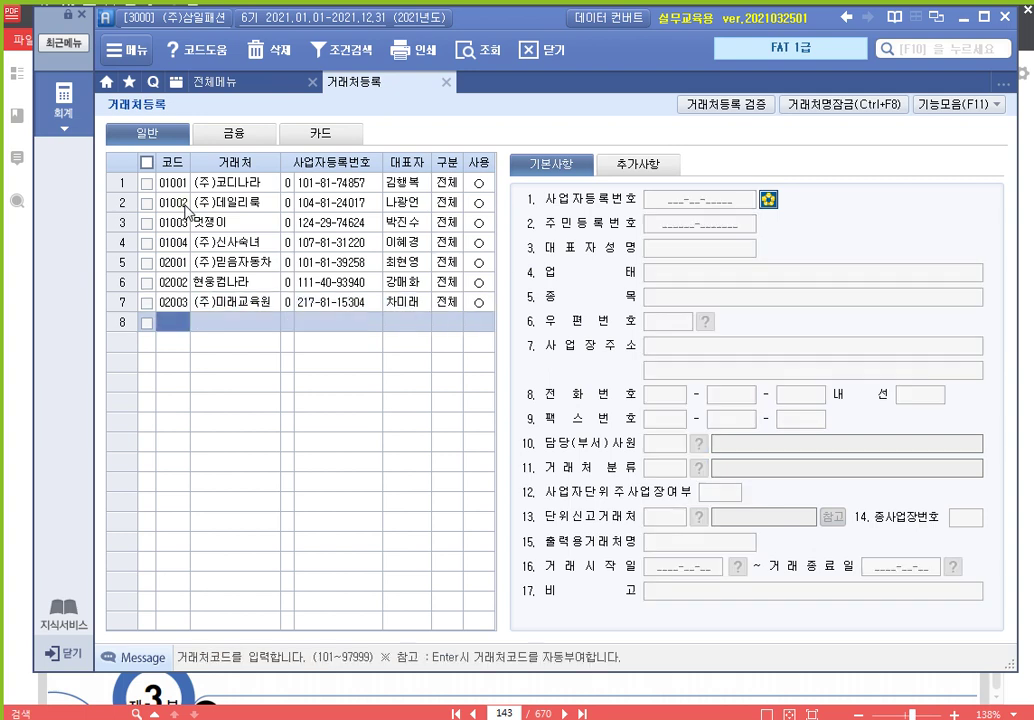
type("02004")
key("Return")
type("황")
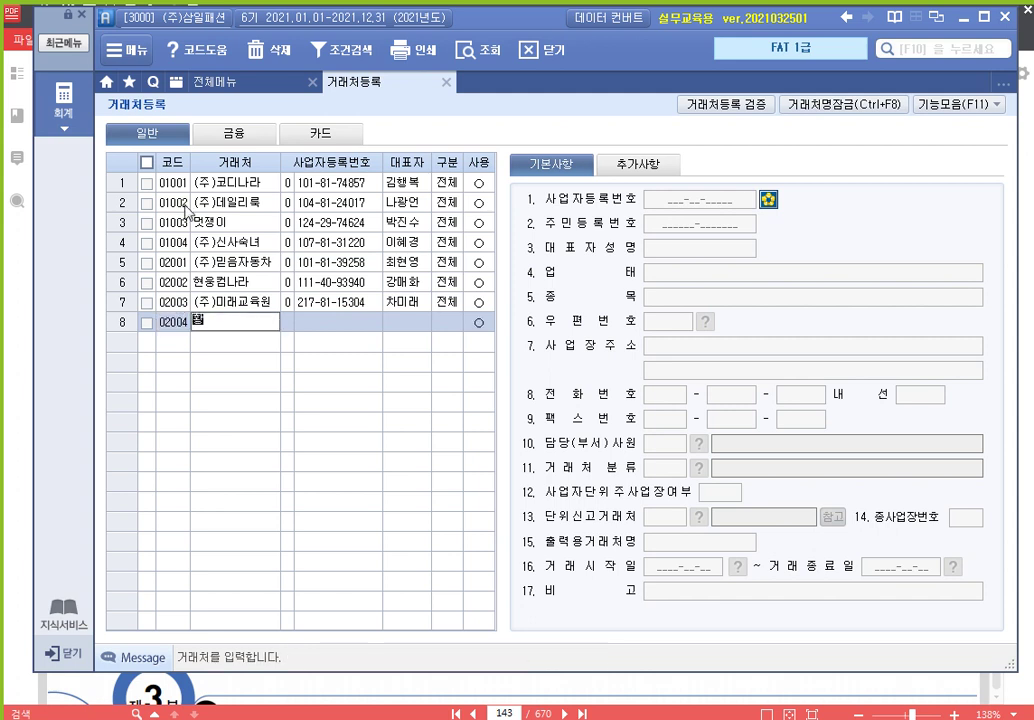
type("태자팬ㅅ")
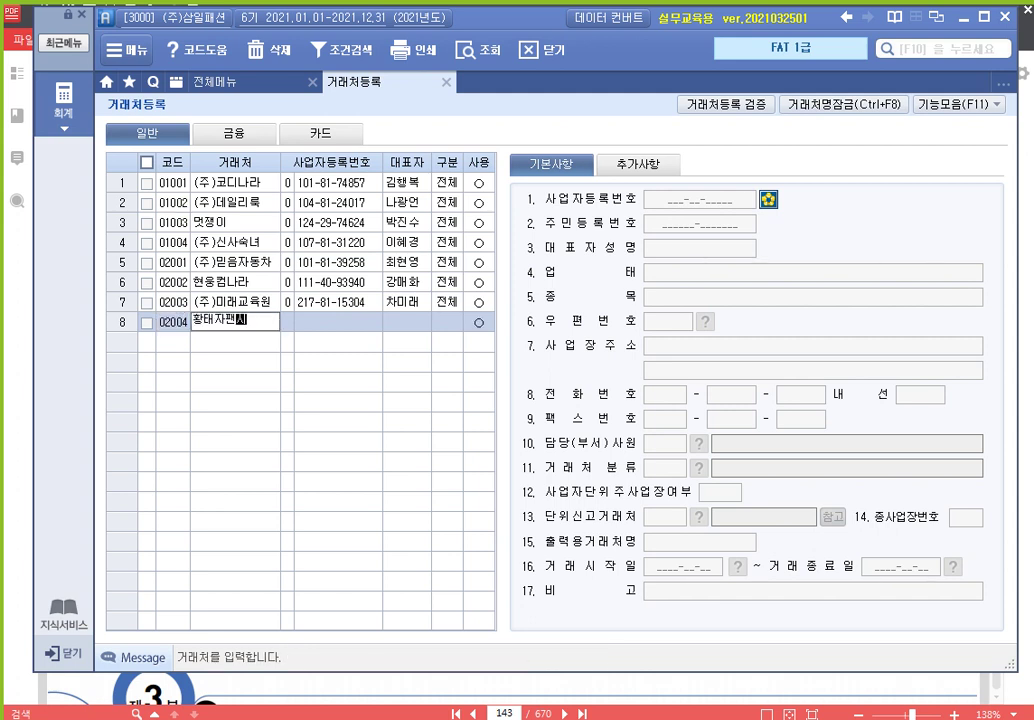
key("Return")
key("Return")
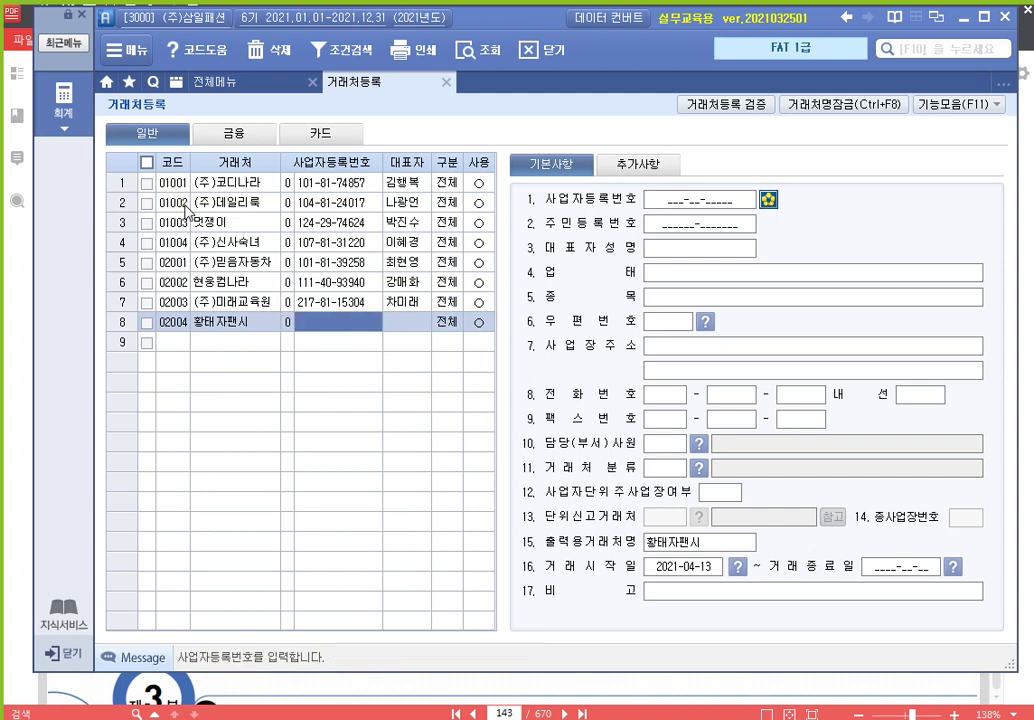
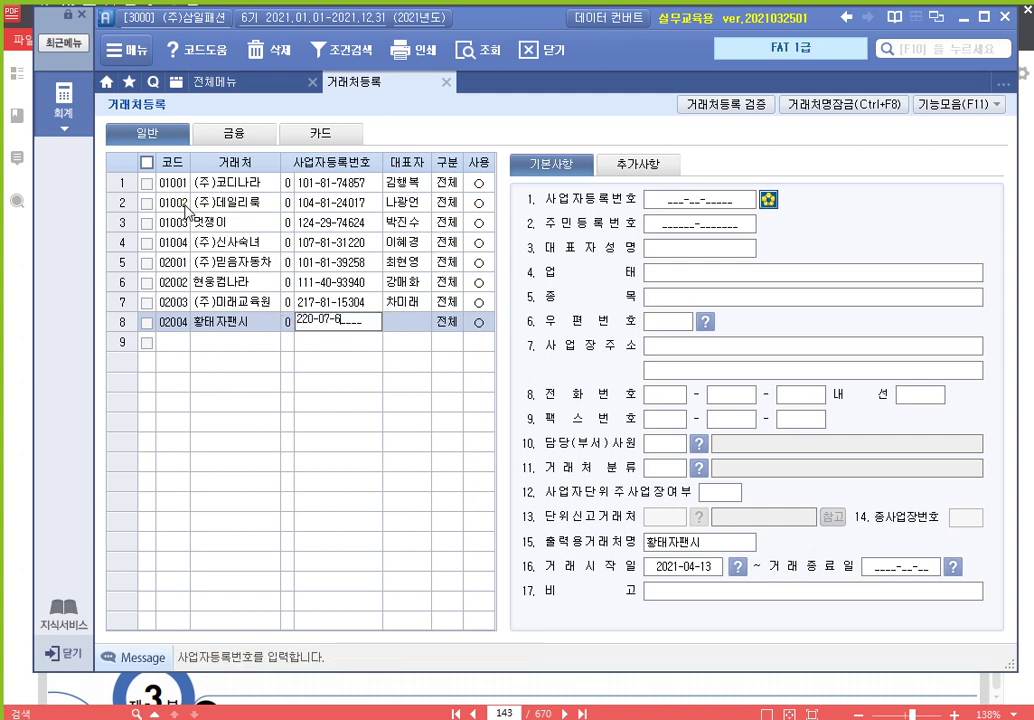
key("Return")
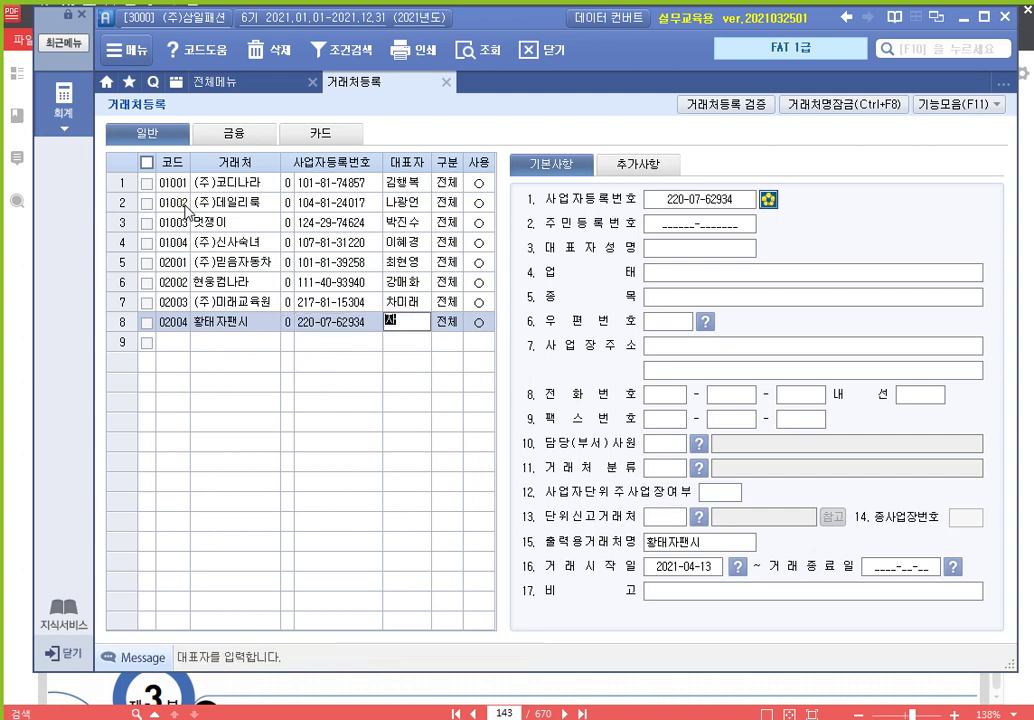
Add the representative, keep 구분 전체, and set 업태 도소매 and 종목 문구
key("Return")
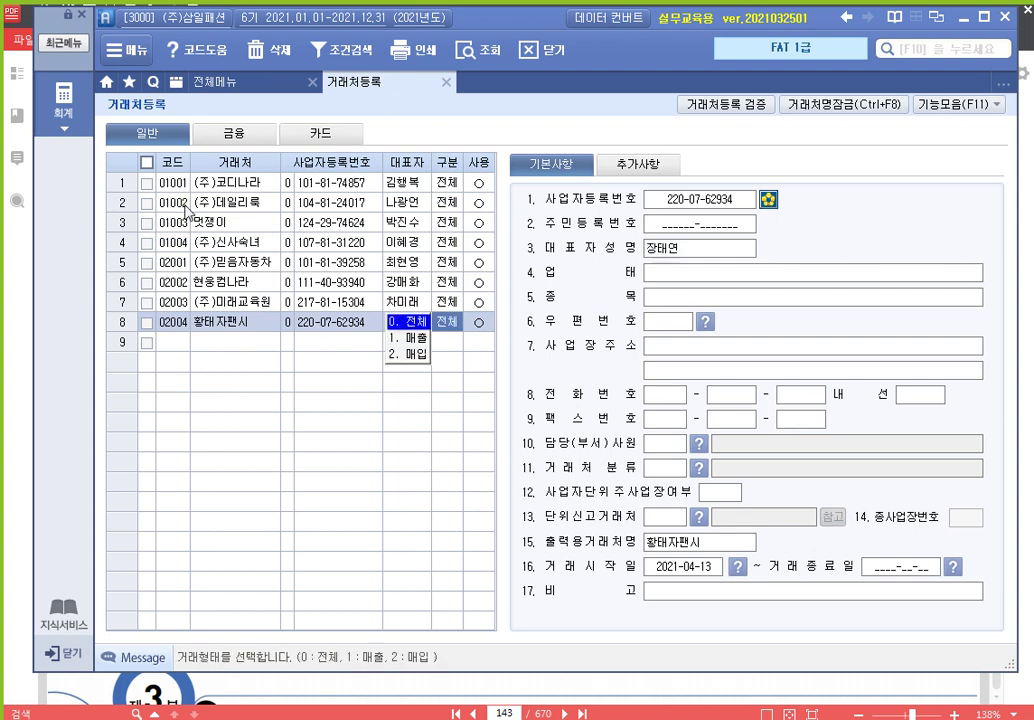
key("Return")
key("Return")
key("Return")
type("도소매")
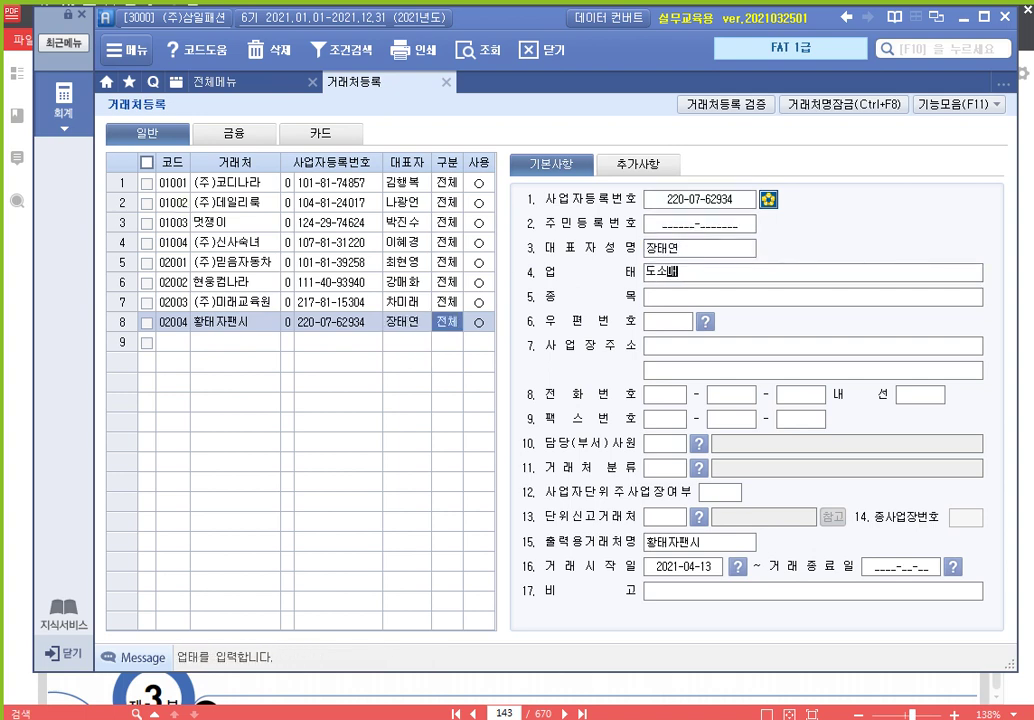
key("Return")
type("문구")
key("Return")
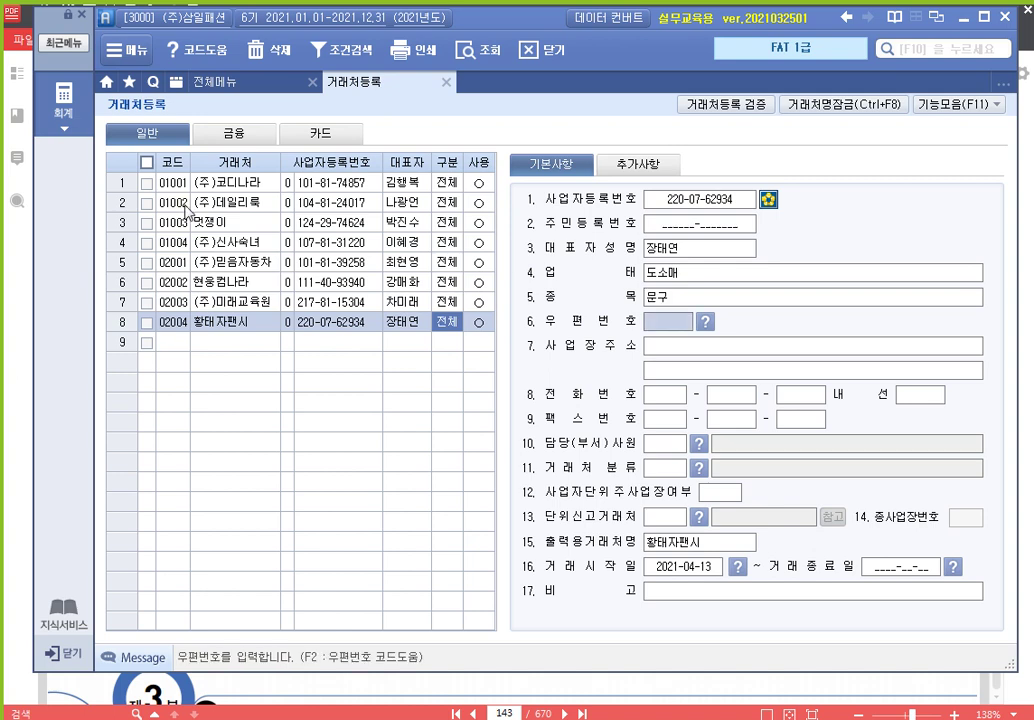
key("Return")
key("Return")
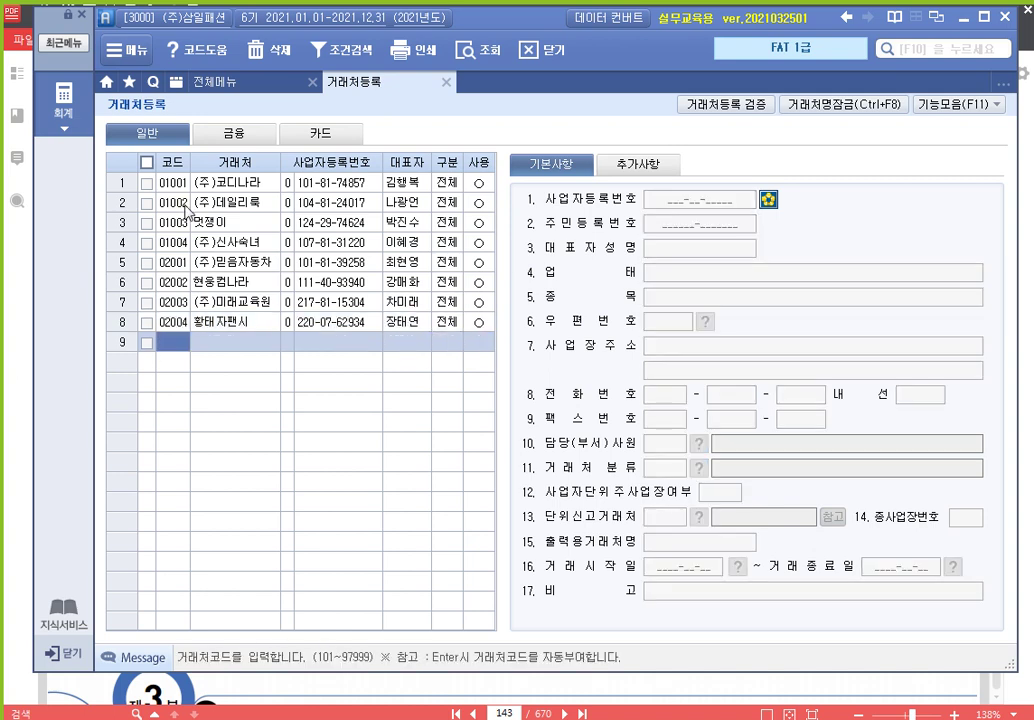
Correct the row 9 code to 03001 and enter the individual partner's name
type("200")
key("BackSpace")
key("BackSpace")
key("BackSpace")
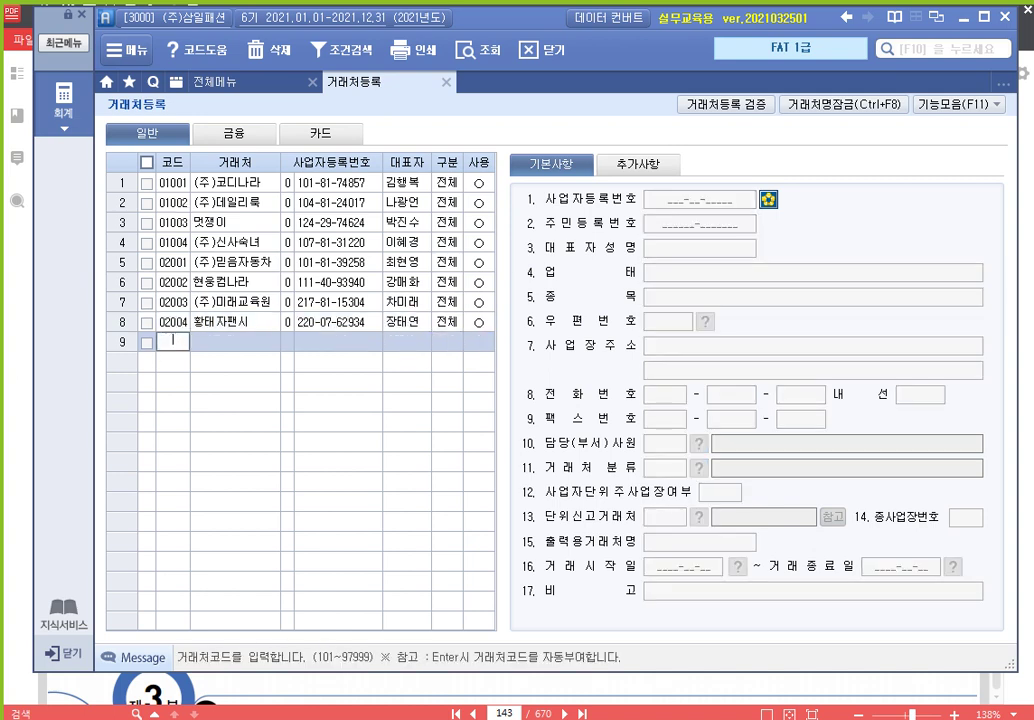
type("3001")
key("Return")
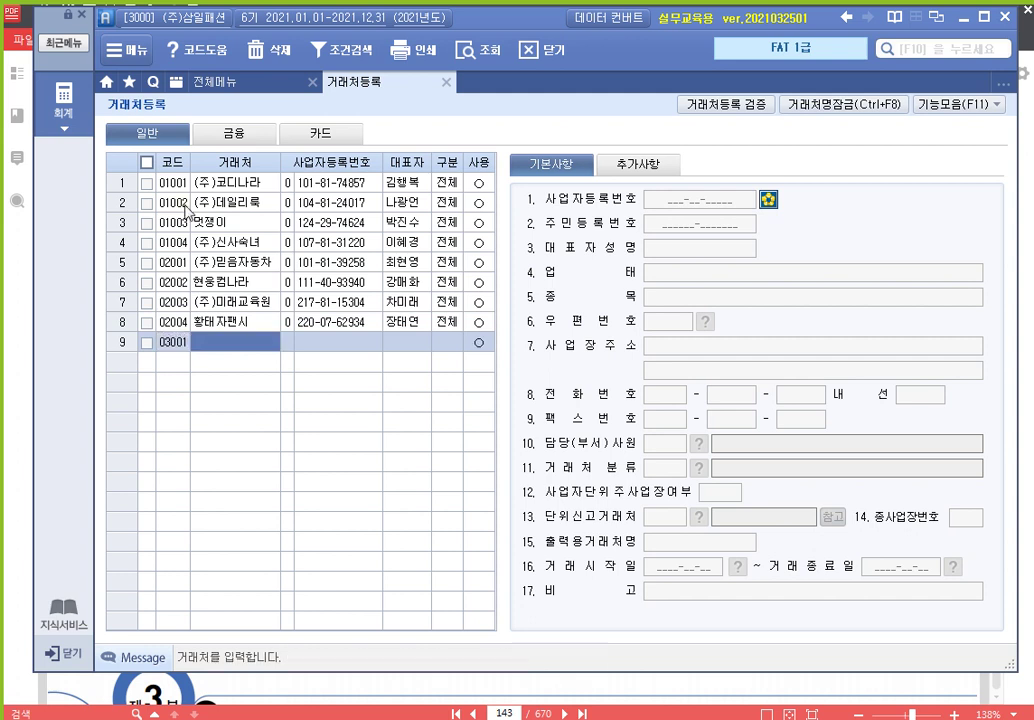
key("Return")
Set 구분 1 (주민등록번호), enter the resident number and representative, keeping 전체
key("1")
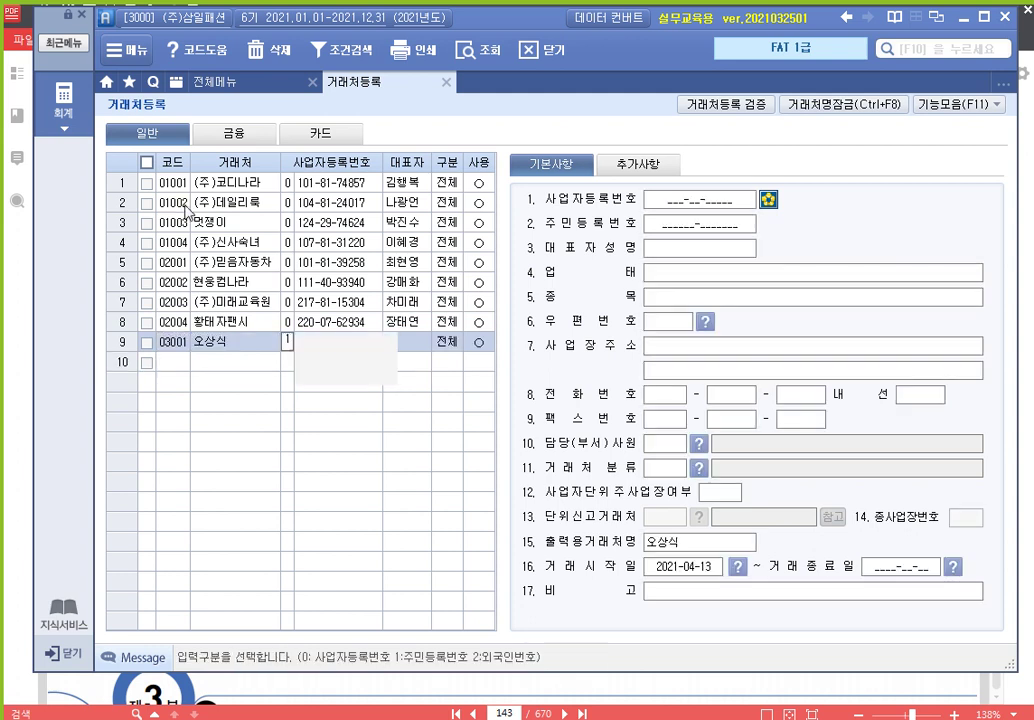
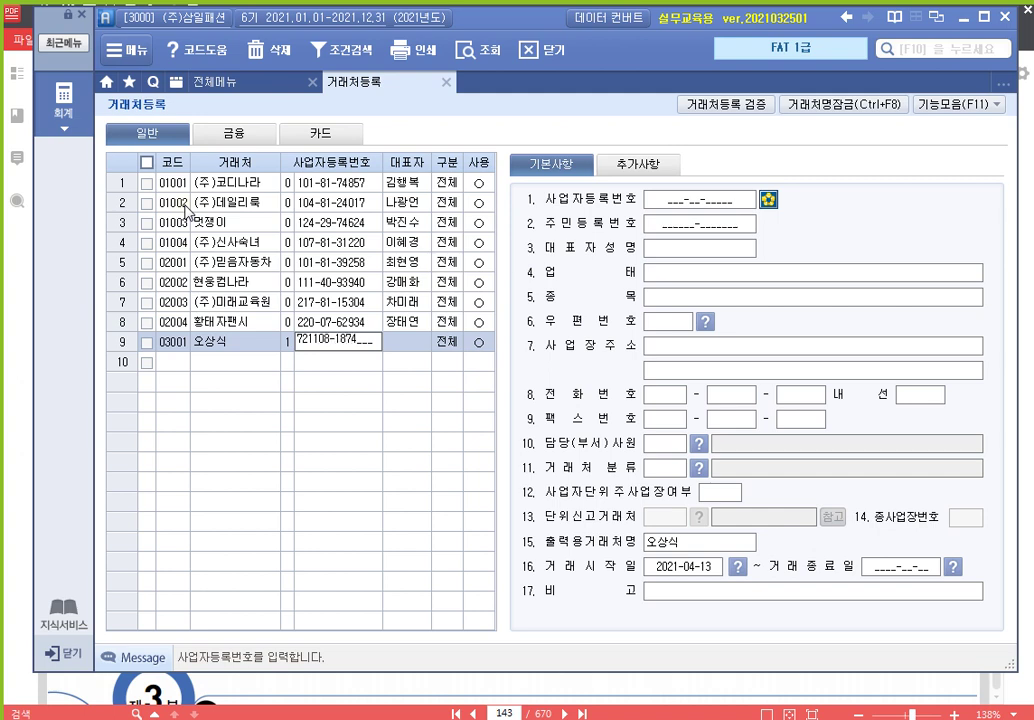
key("Return")
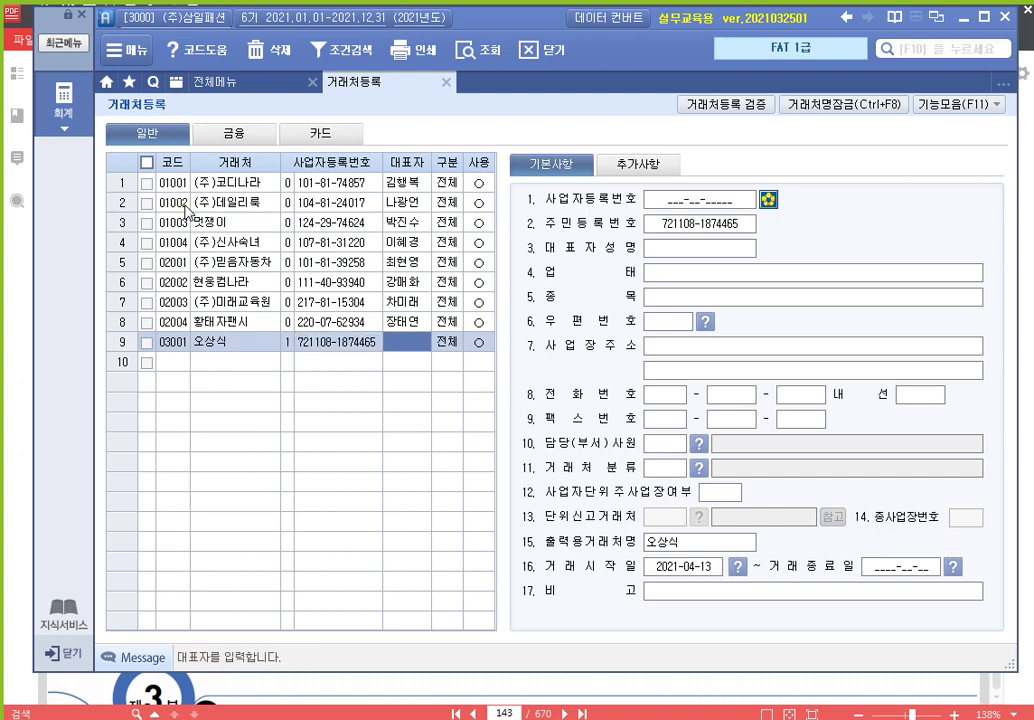
key("Return")
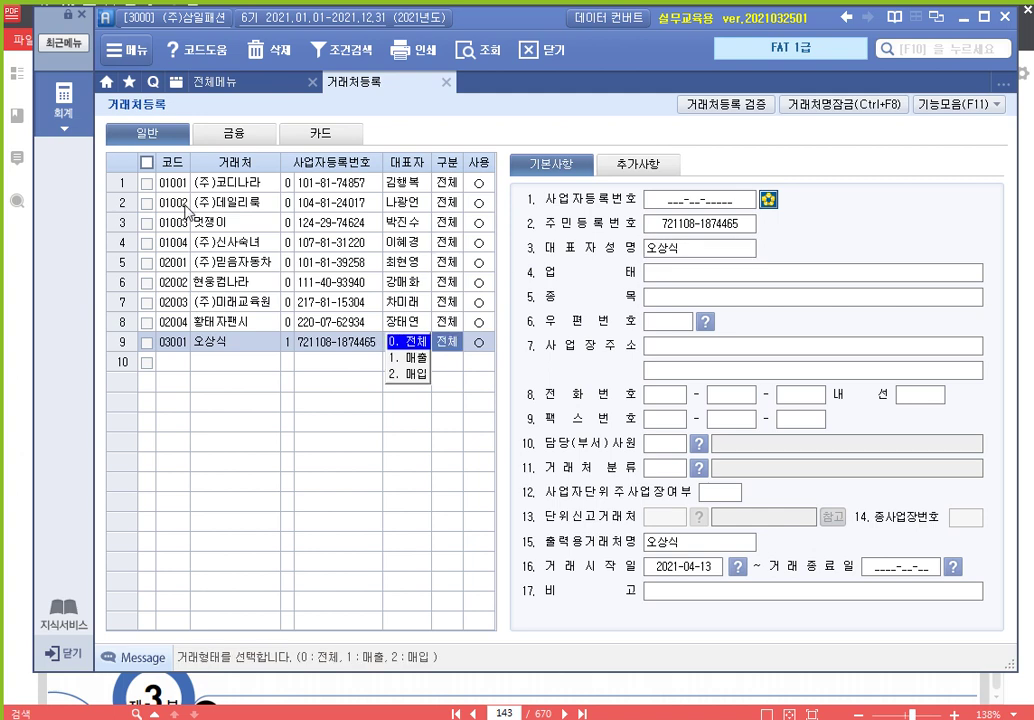
key("Return")
key("Return")
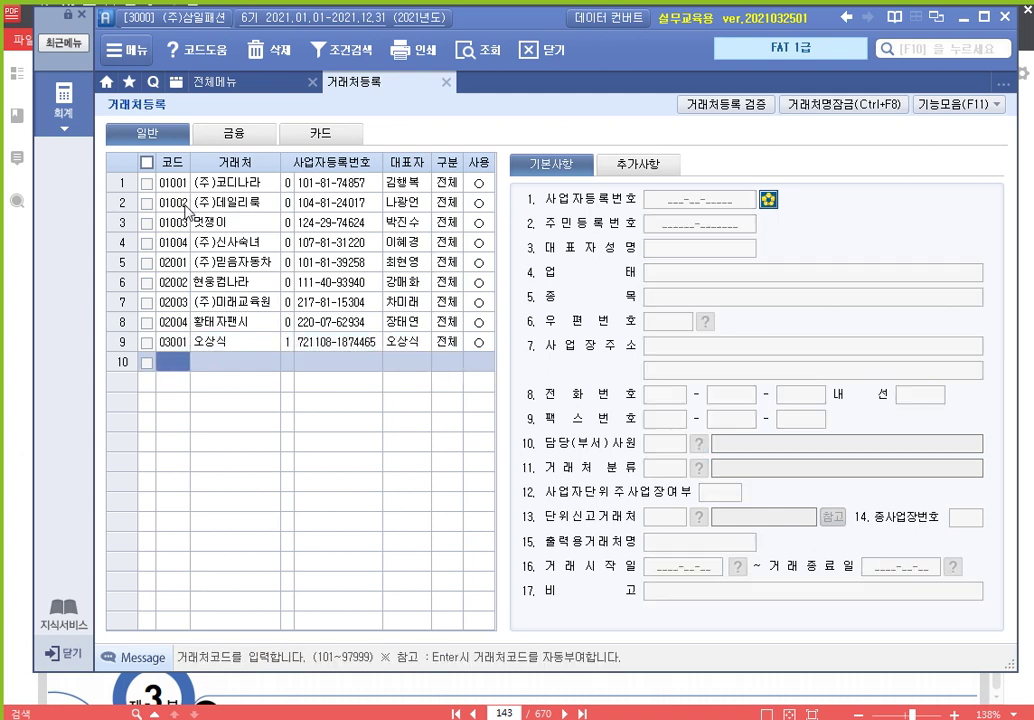
key("Up")
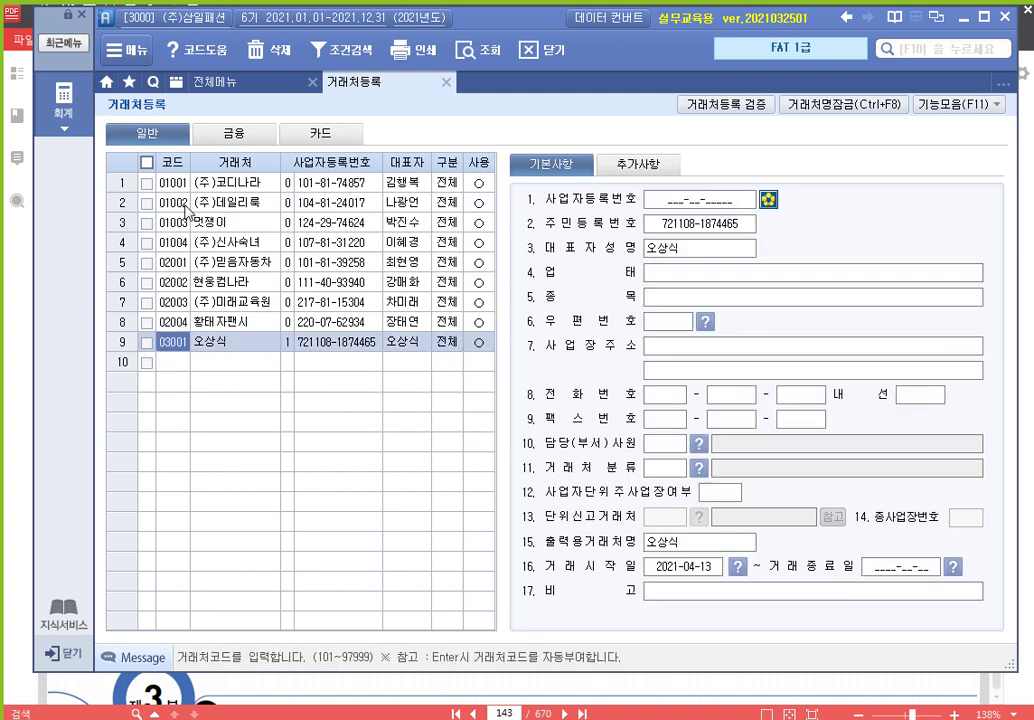
key("Down")
Open the 금융 tab, then bring the 알PDF textbook forward at page 144
left_click(247, 137)
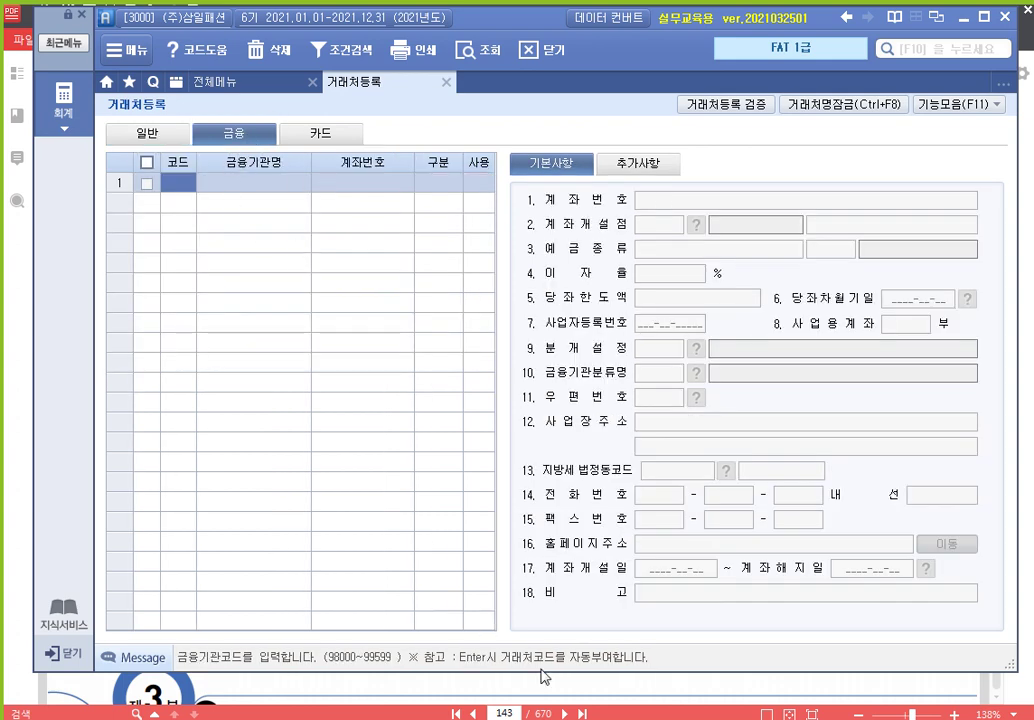
left_click(545, 676)
scroll(519, 465, "down", 3)
scroll(519, 465, "down", 3)
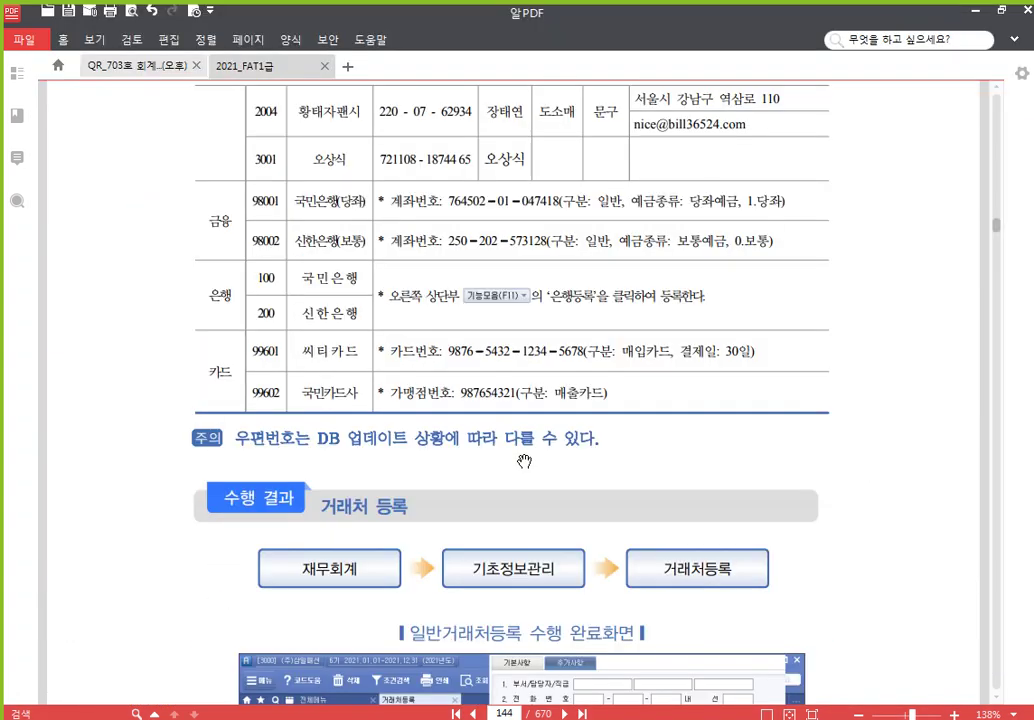
scroll(521, 400, "up", 1)
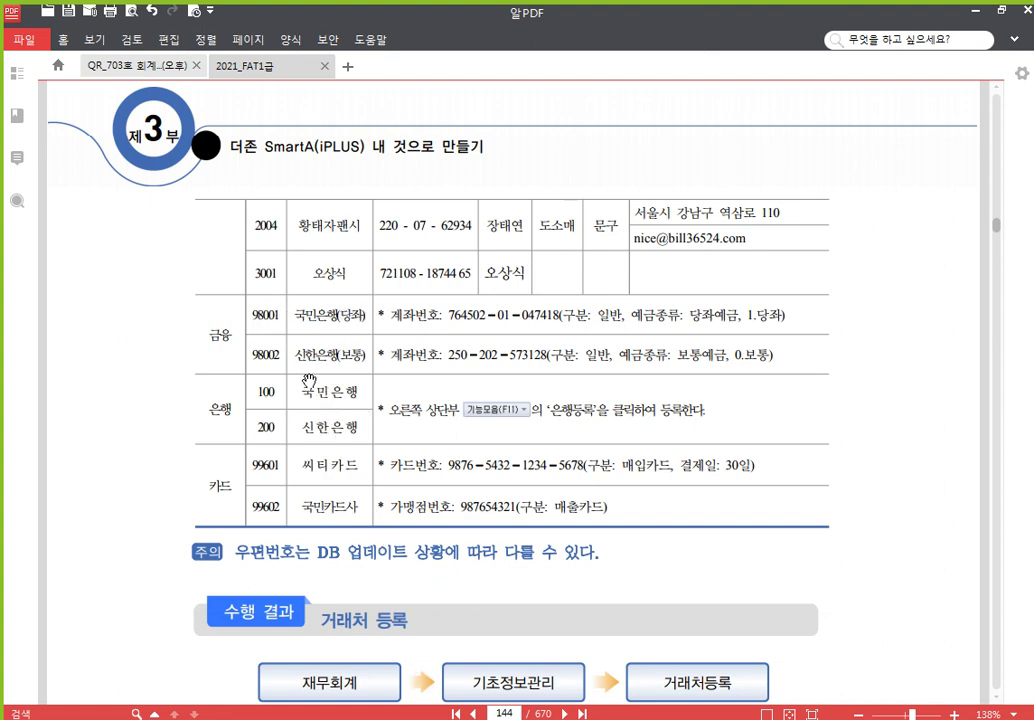
Return to Smart A's 거래처등록 screen on the 금융 tab
key("alt+Tab")
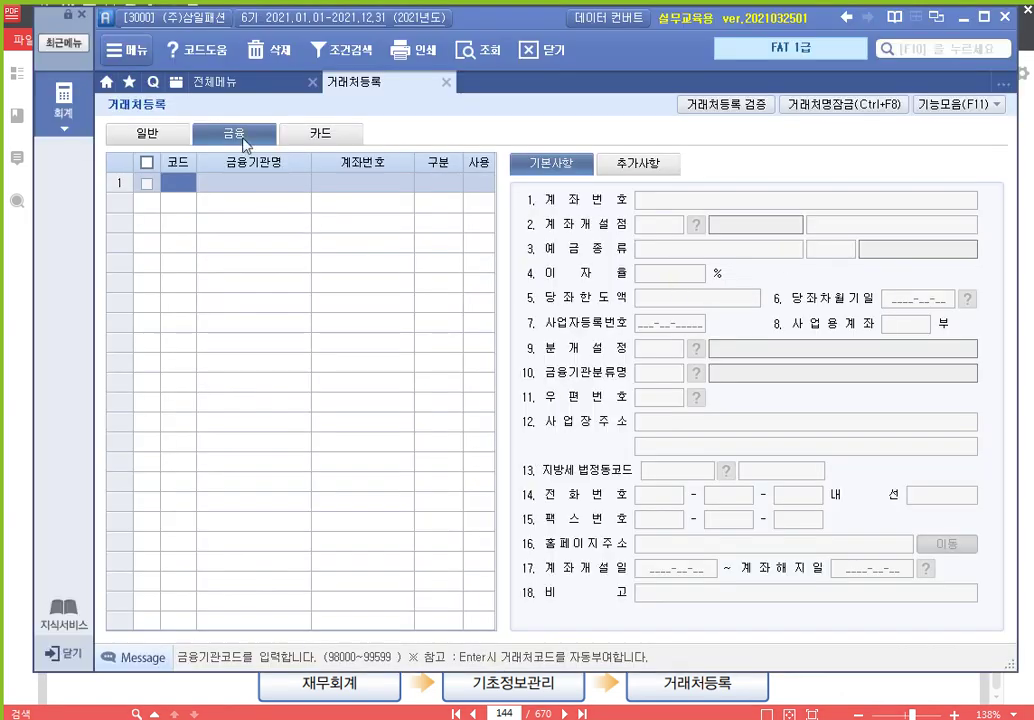
left_click(245, 143)
left_click_drag(907, 88, 1016, 121)
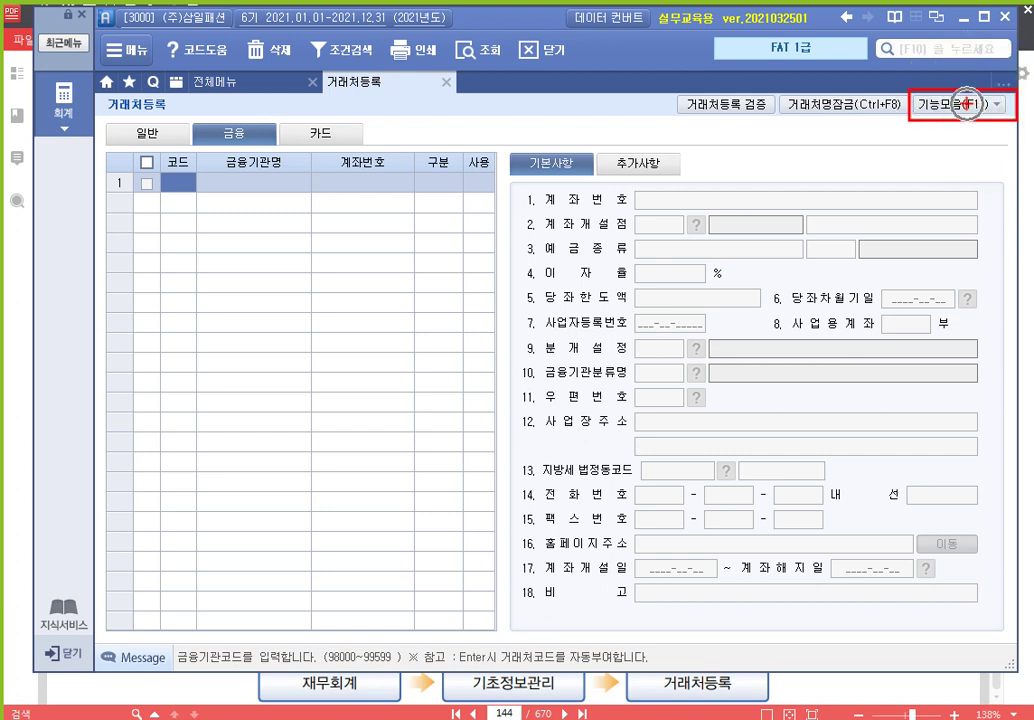
key("Escape")
Open 은행등록 from the 기능모음(F11) function list
left_click(984, 112)
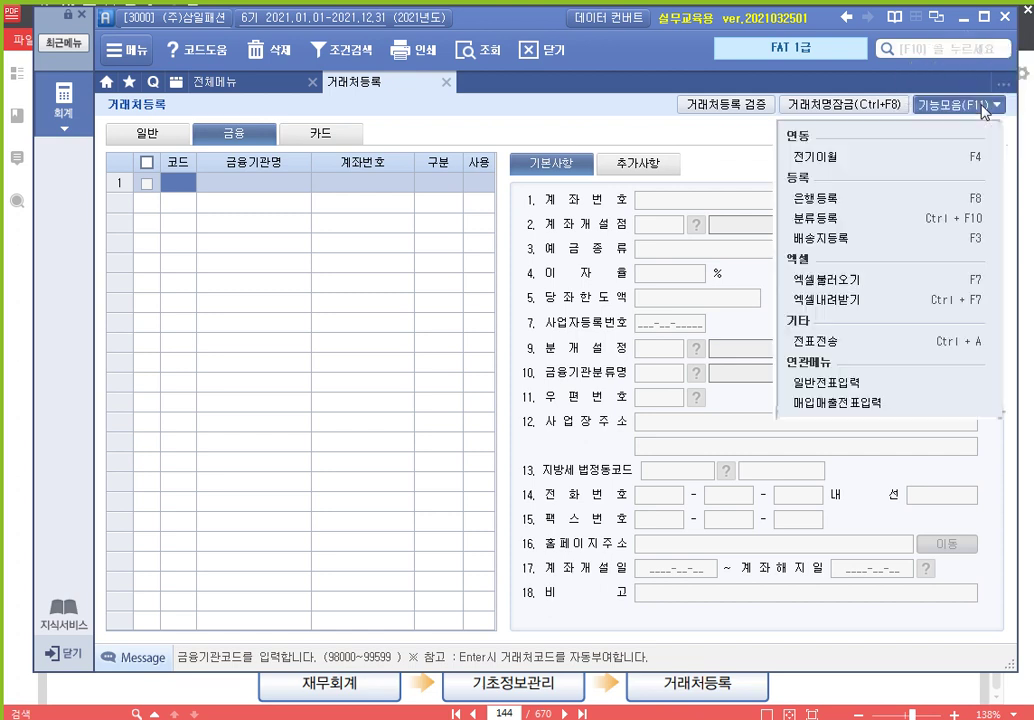
left_click(951, 206)
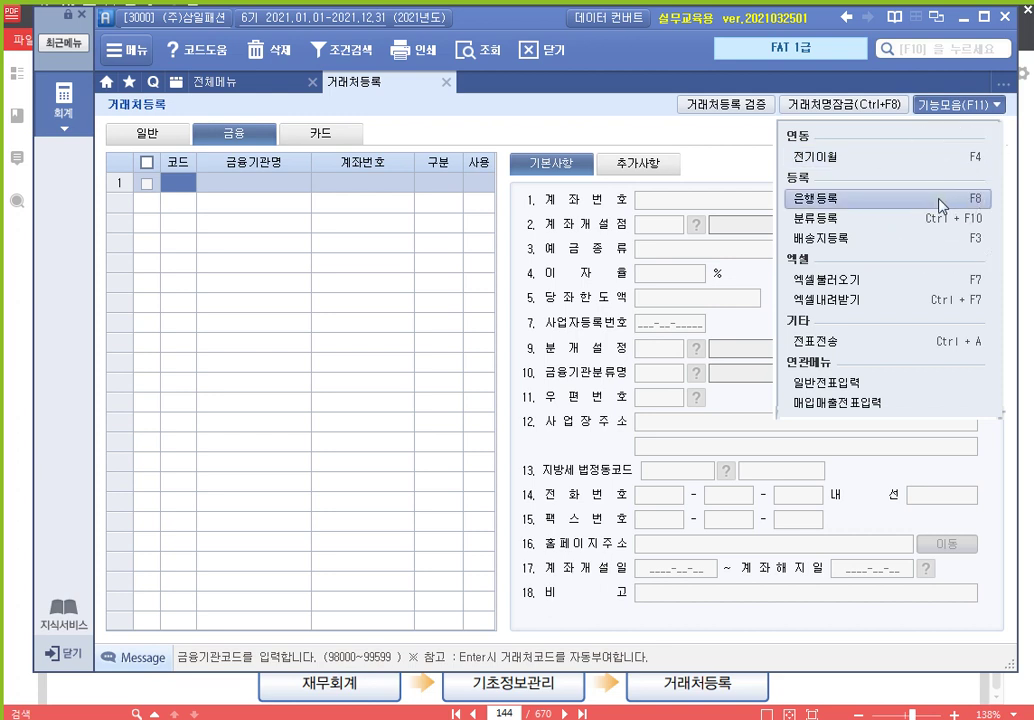
left_click(937, 204)
left_click(940, 205)
left_click(940, 205)
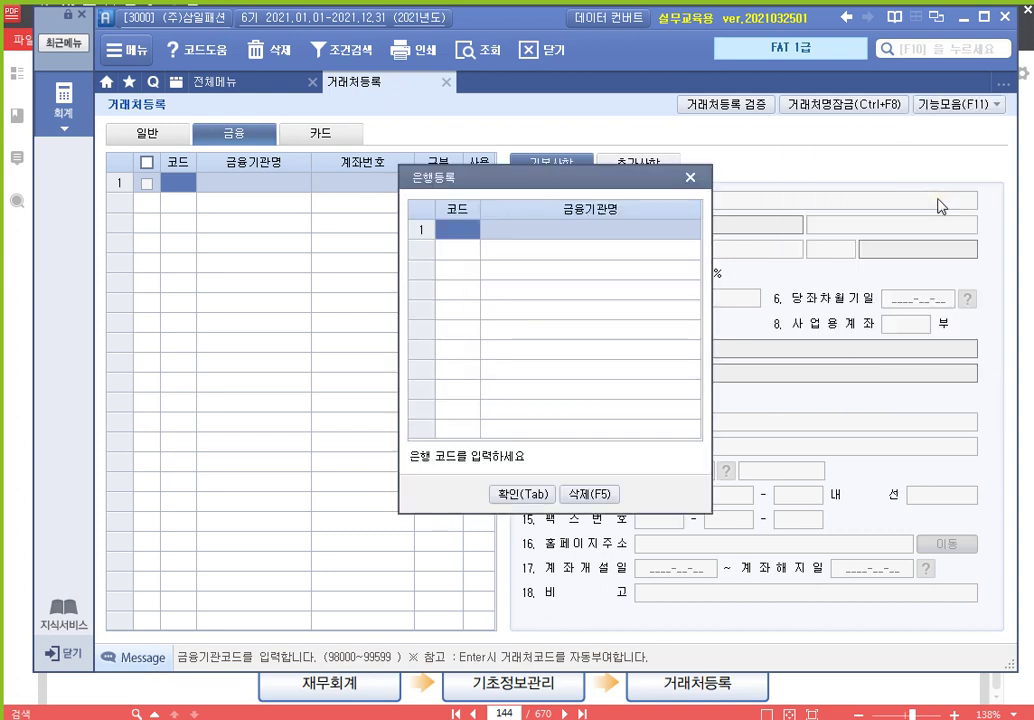
Enter bank codes 100 국민은행 and 200 신한은행, then confirm with 확인
type("100")
key("Return")
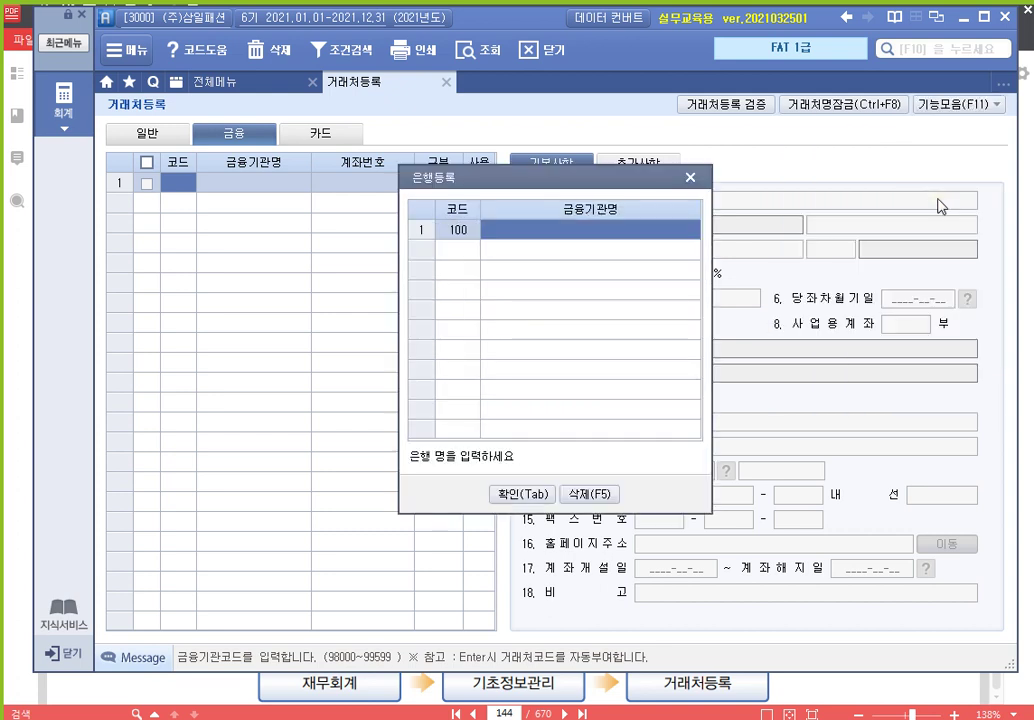
type("국민은")
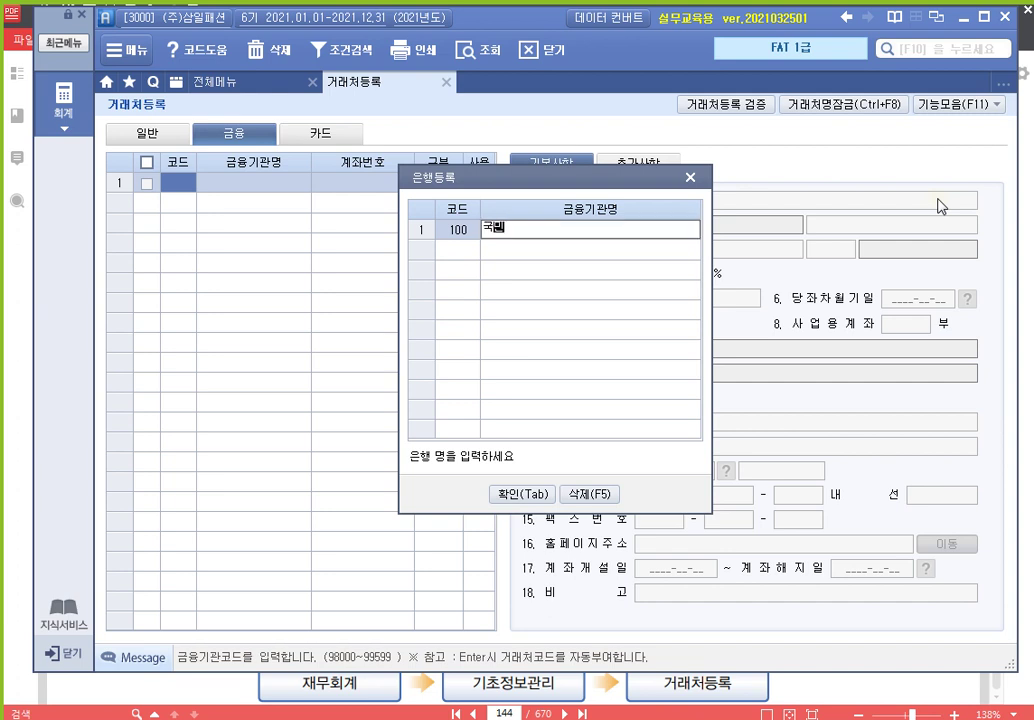
type("행")
key("Return")
type("200")
key("Return")
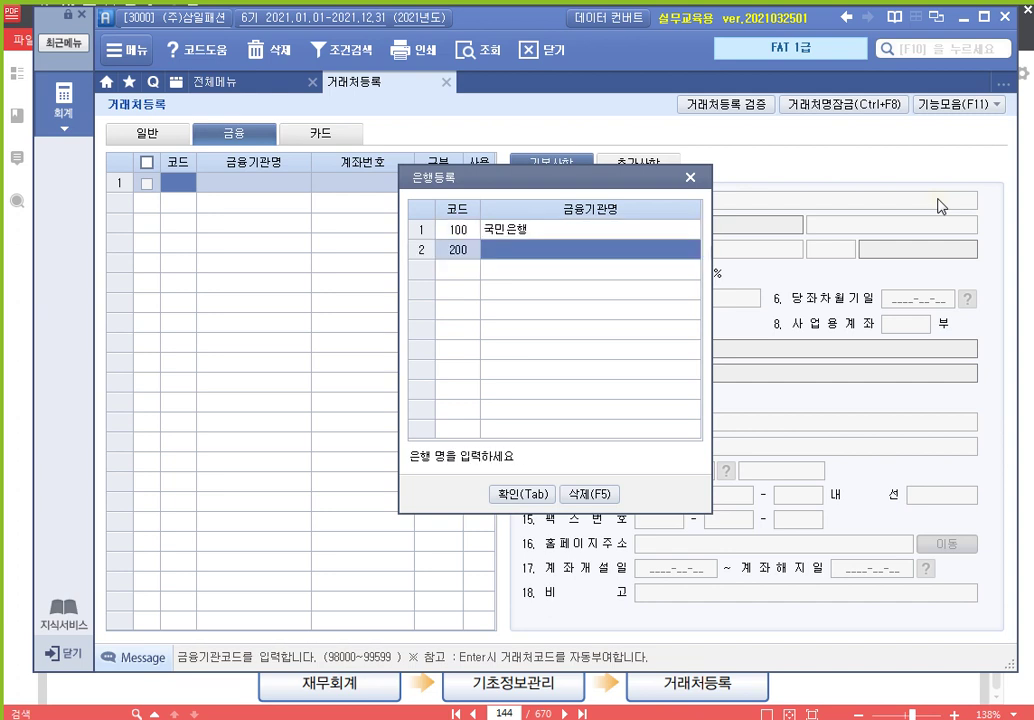
type("신한은행")
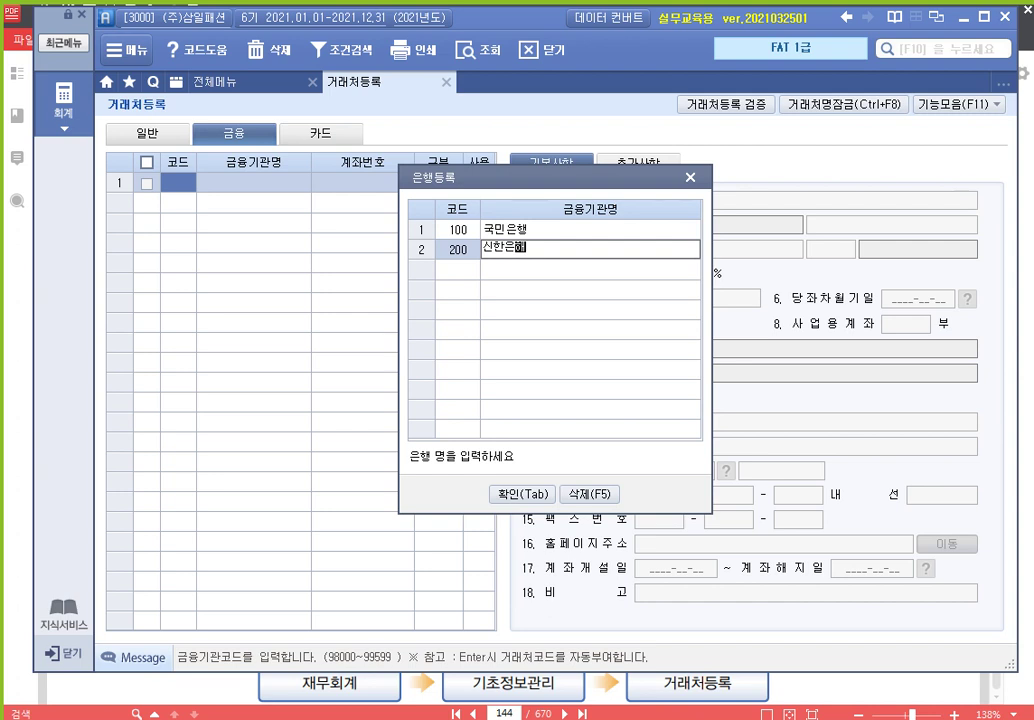
key("Return")
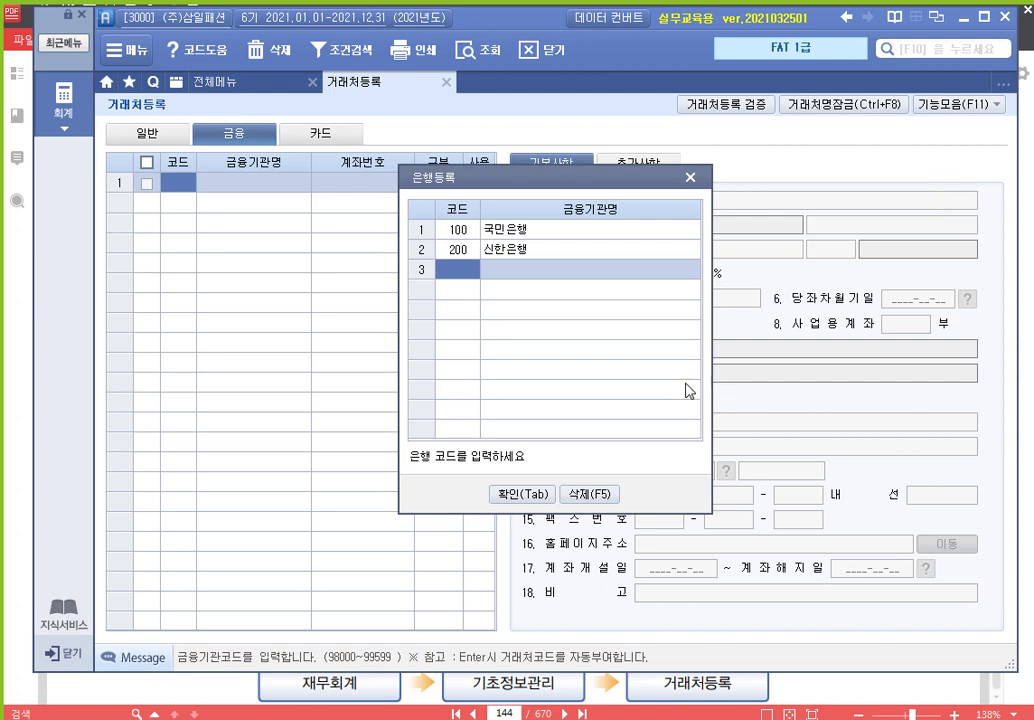
left_click(527, 500)
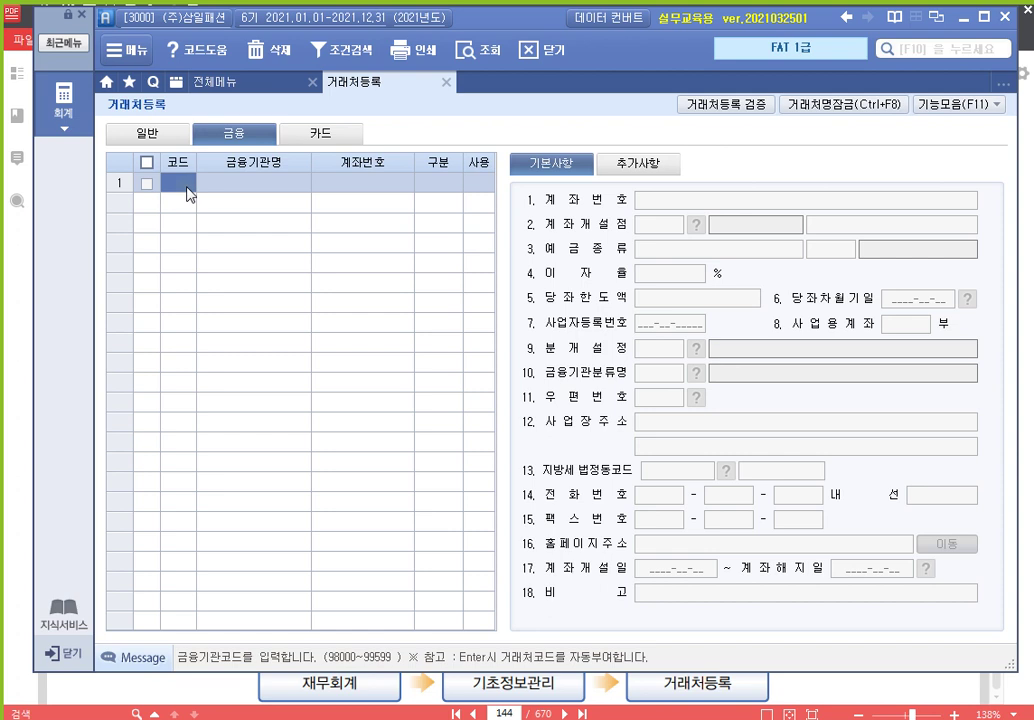
Enter code 98001, name 국민은행(당좌) and its bank account number, keeping 일반
type("98001")
key("Return")
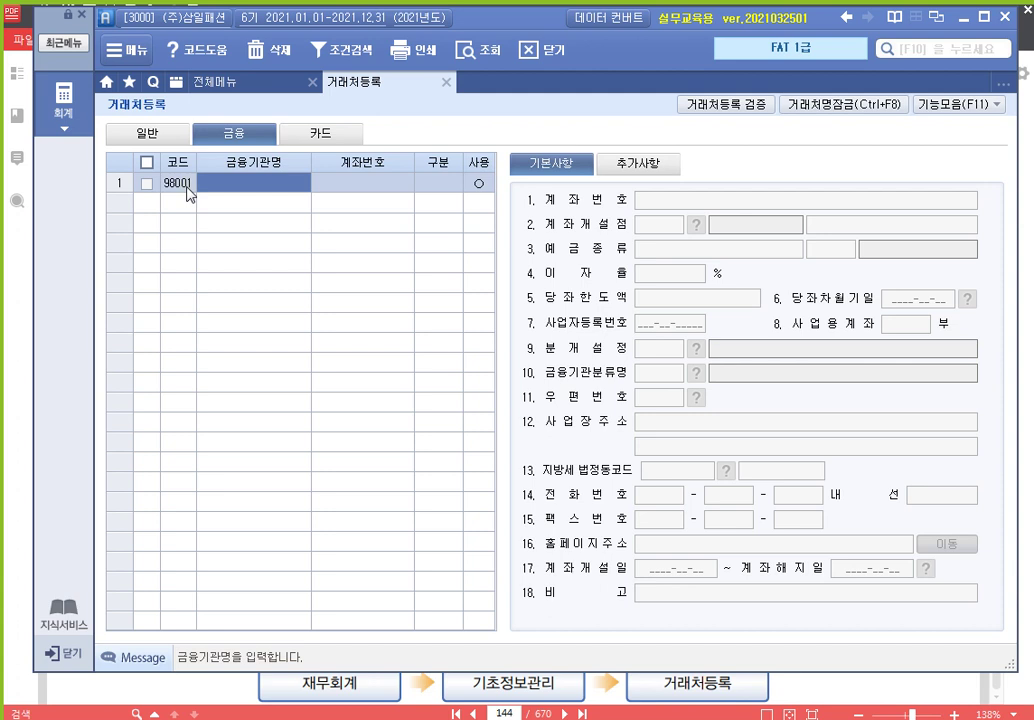
type("국민은행")
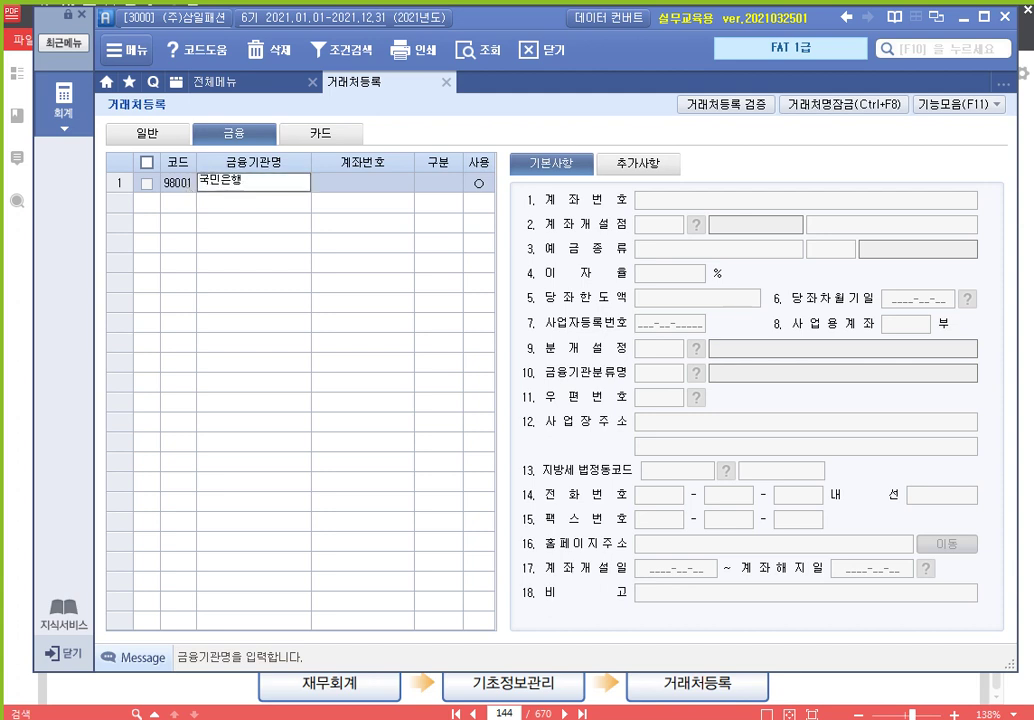
type("(당좌)")
key("Return")
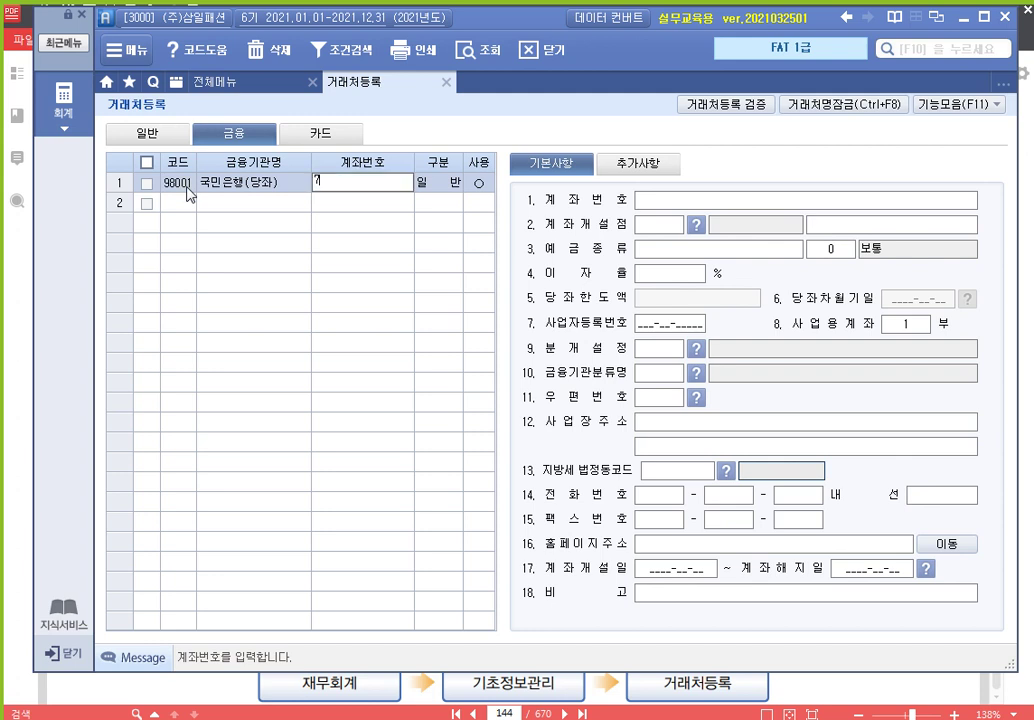
key("Return")
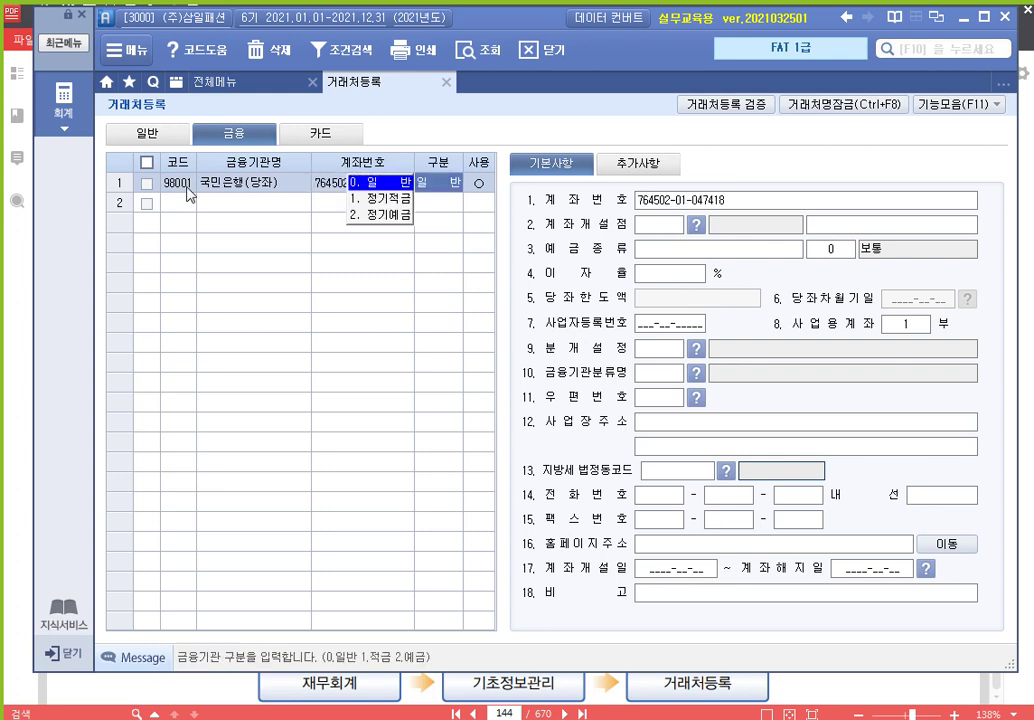
key("Return")
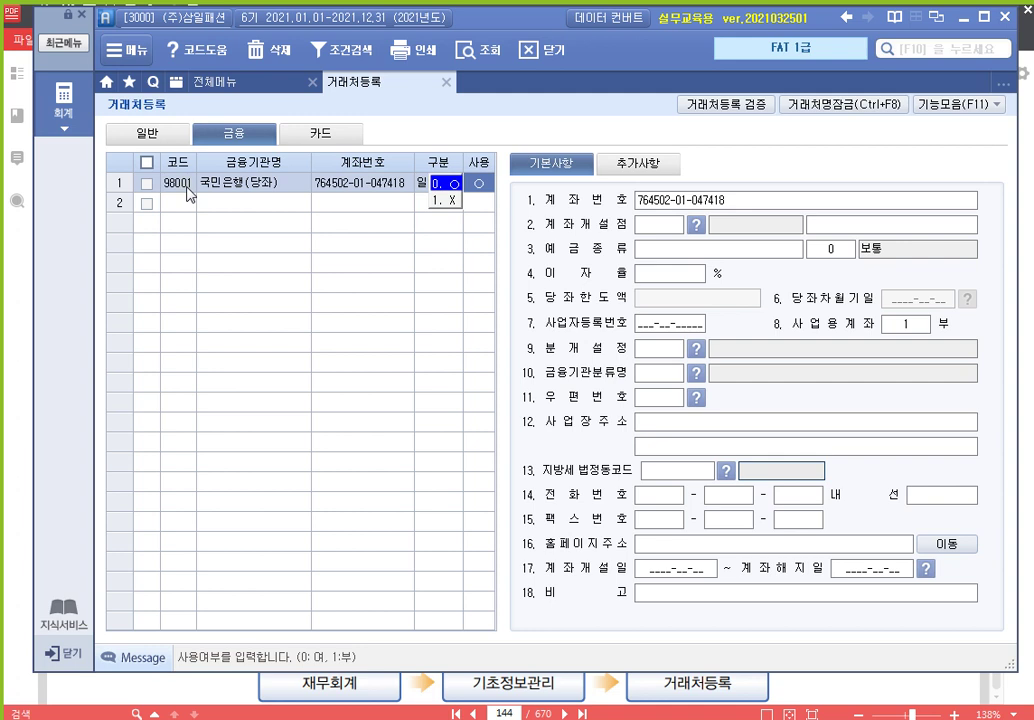
key("Return")
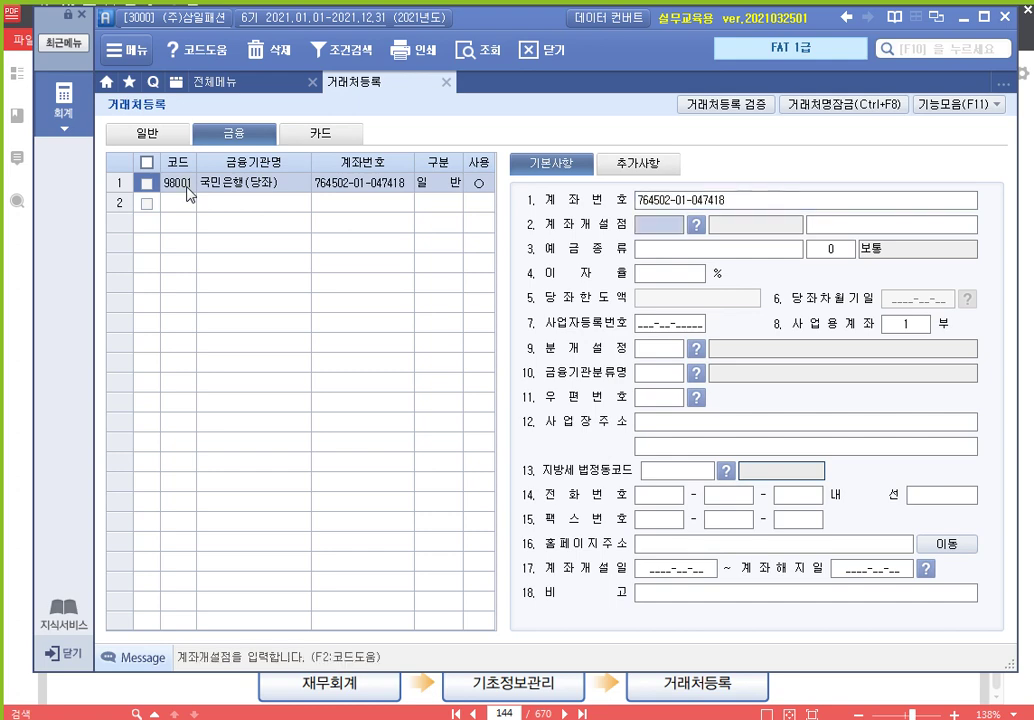
Set opening bank 100 국민은행 via F2 and deposit type 당좌예금 with code 1
key("F2")
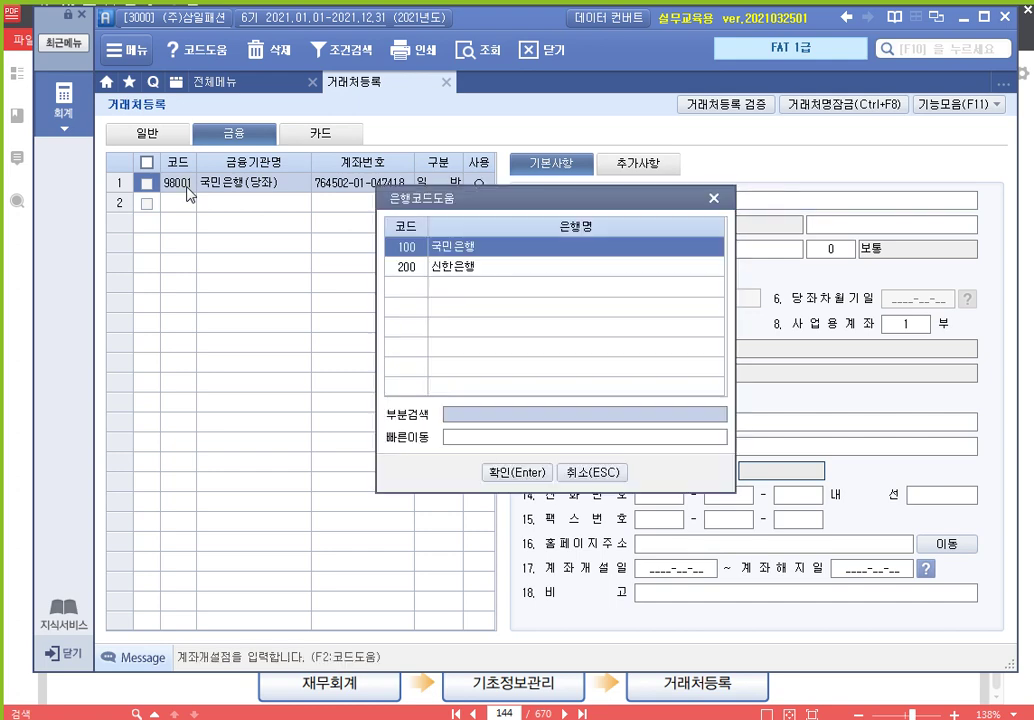
key("Escape")
key("F2")
key("Return")
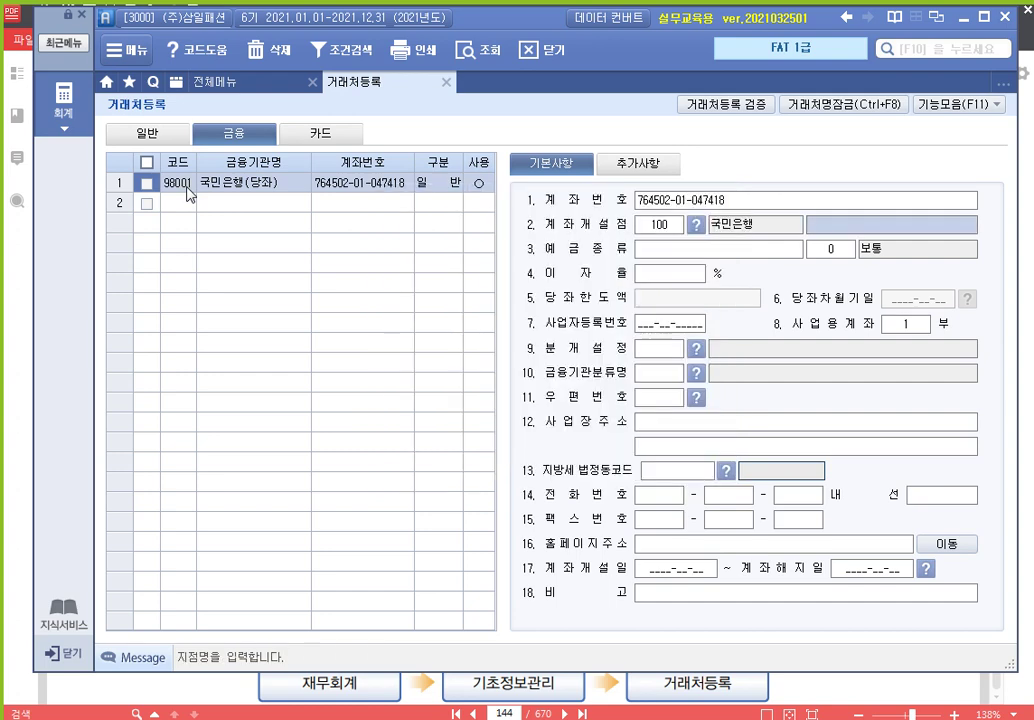
key("Return")
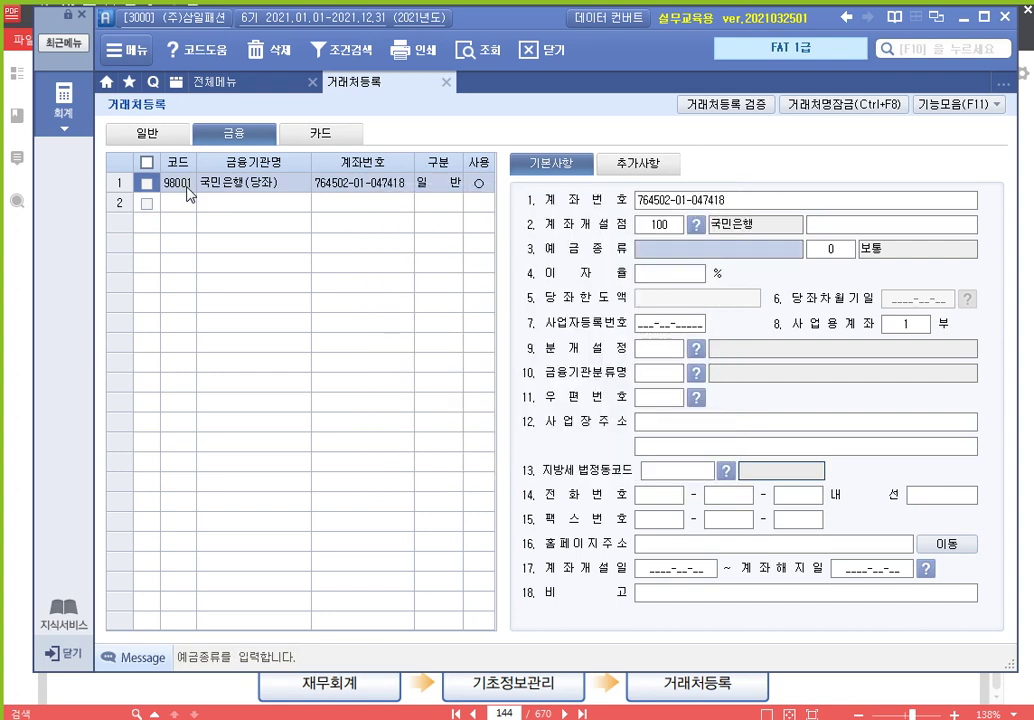
type("당좌예금")
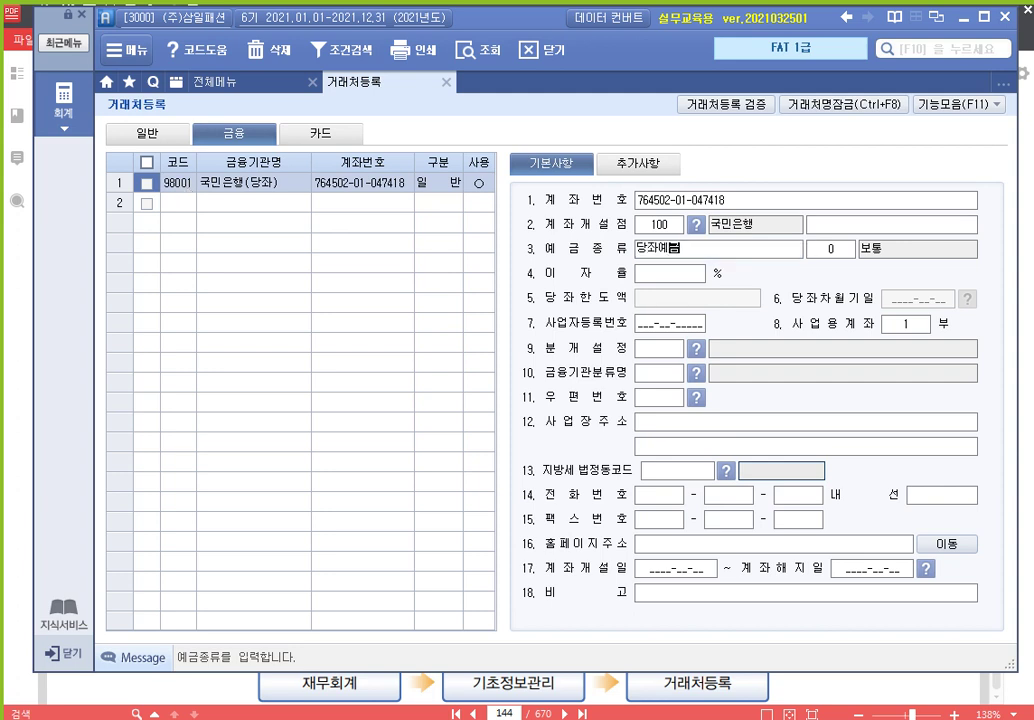
key("Return")
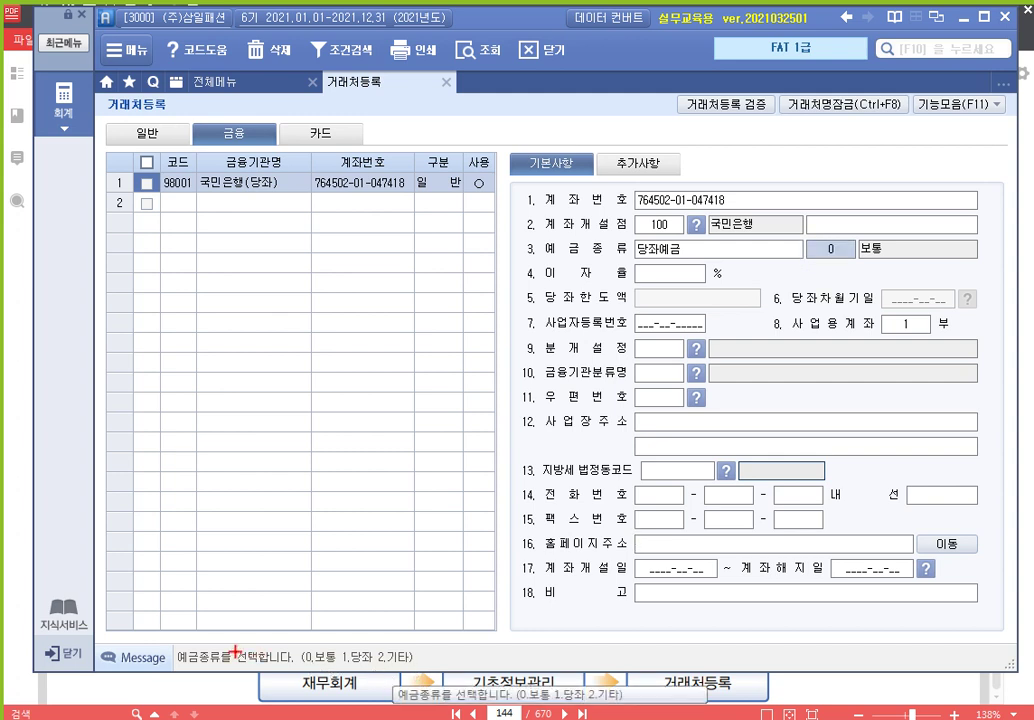
left_click_drag(176, 646, 438, 670)
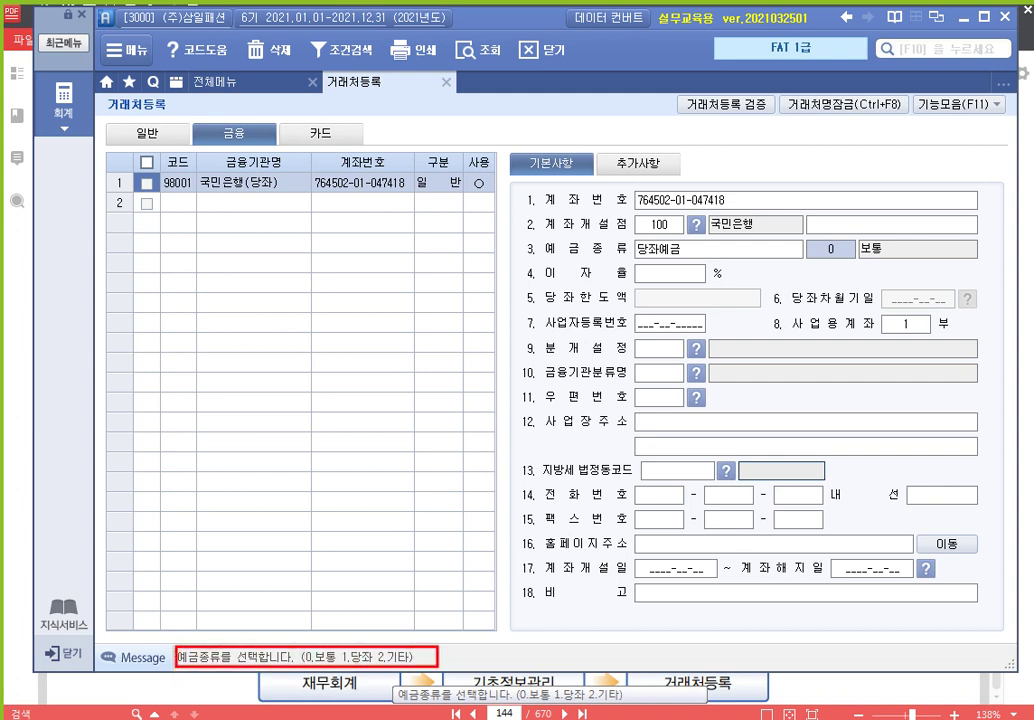
key("ctrl")
key("ctrl")
key("ctrl")
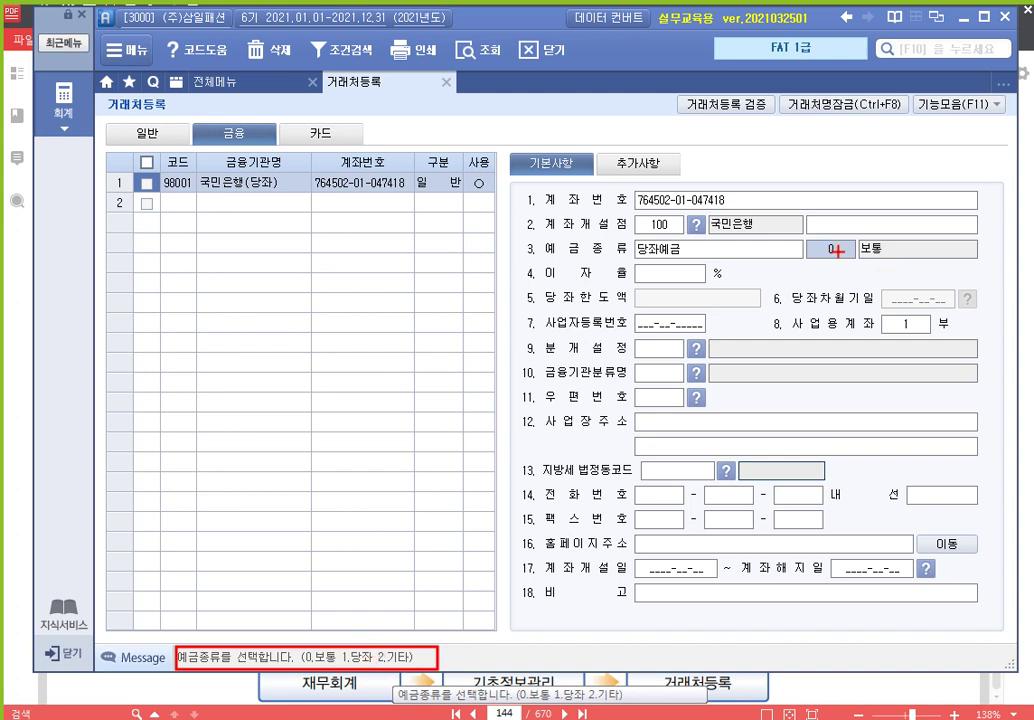
key("Escape")
type("1")
key("Return")
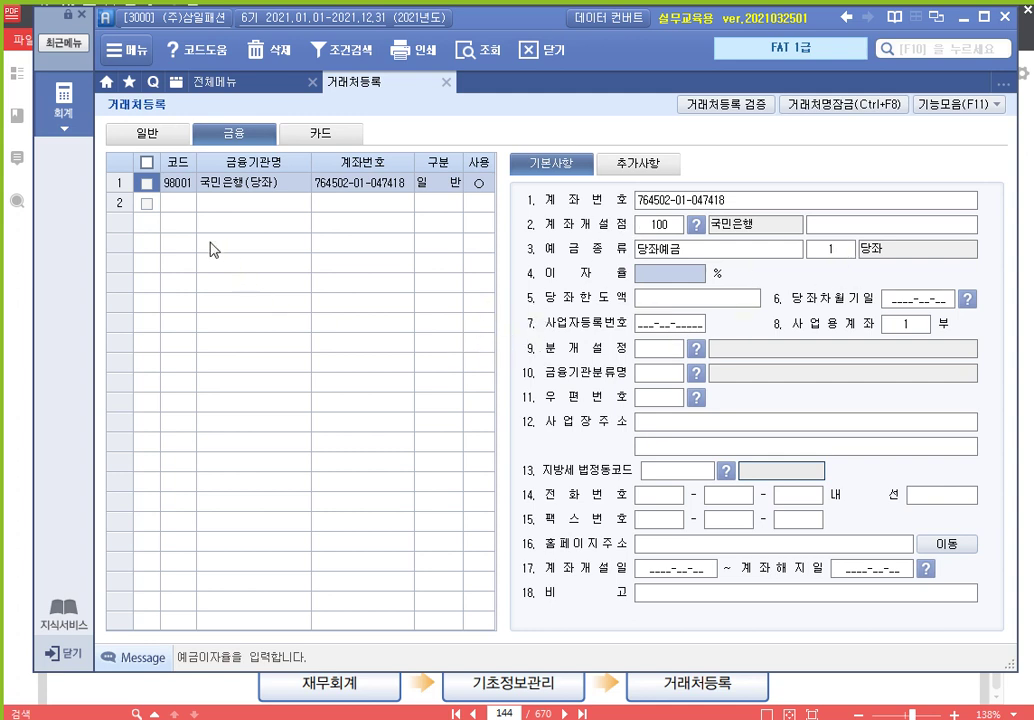
left_click(183, 202)
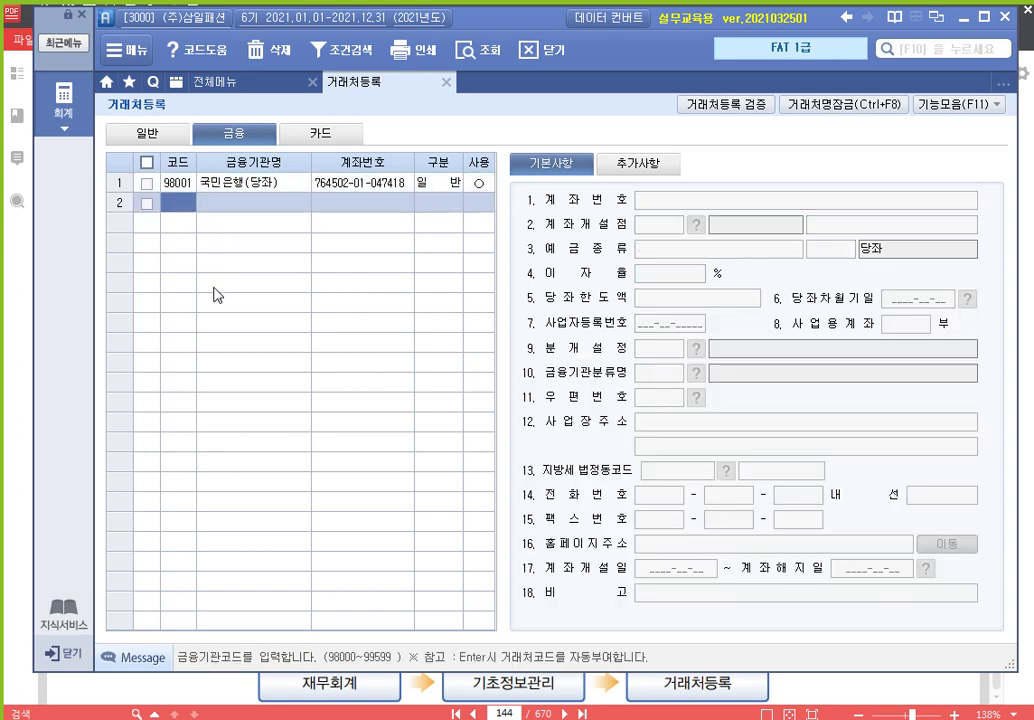
Enter code 98002, name 신한은행(보통) and its bank account number, keeping 일반
type("98002")
key("Return")
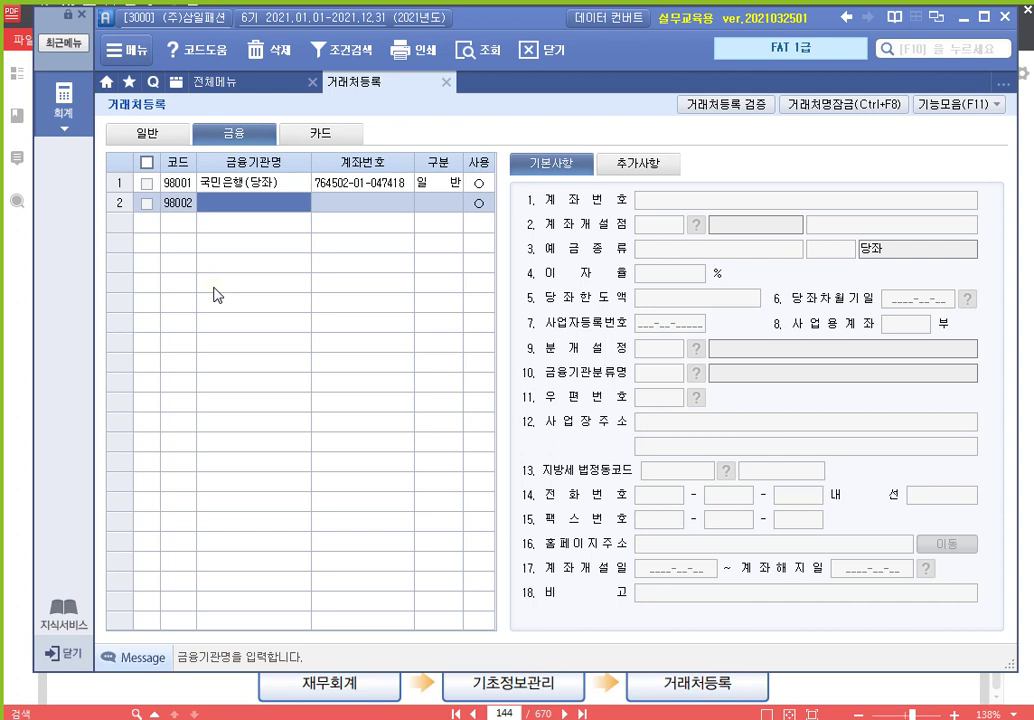
type("신한은행")
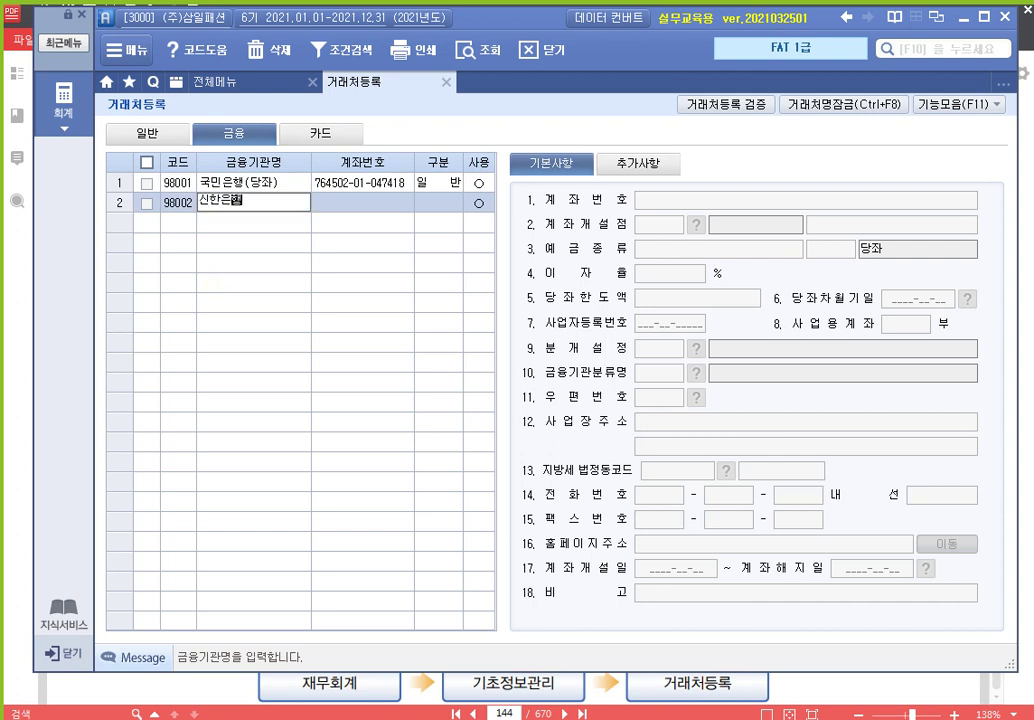
type("(보통)")
key("Return")
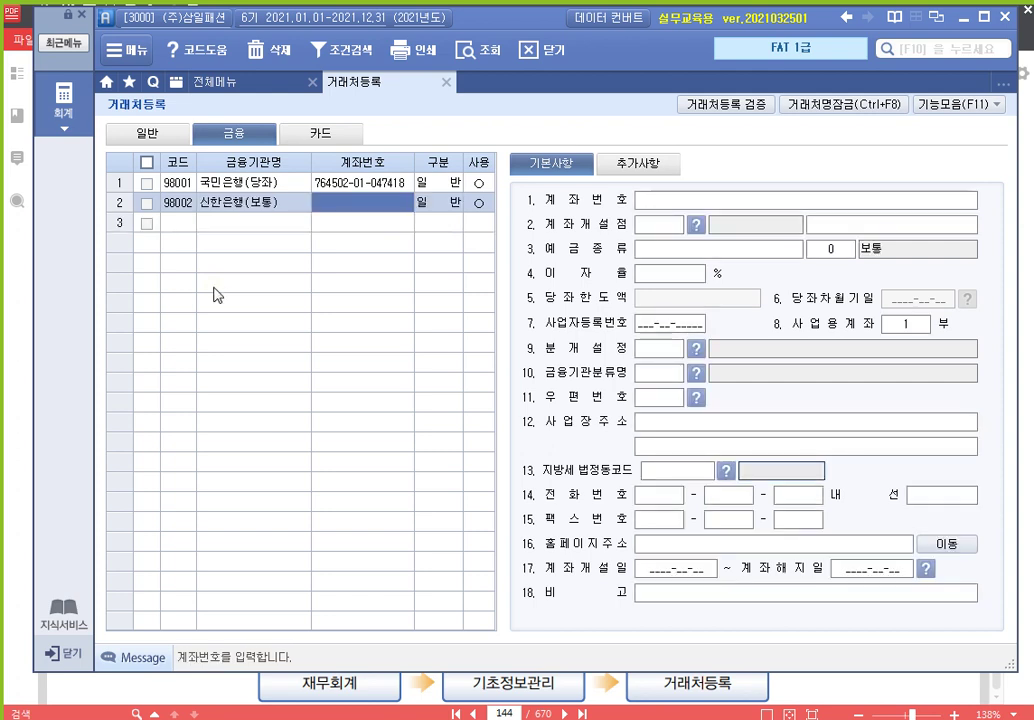
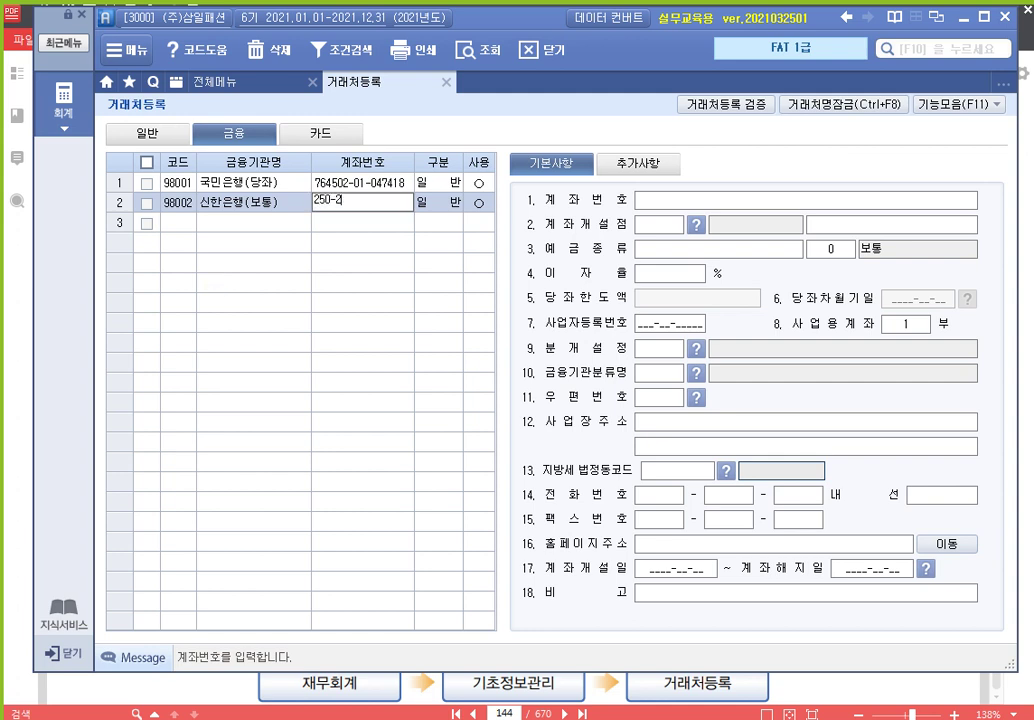
key("Return")
key("Return")
key("Return")
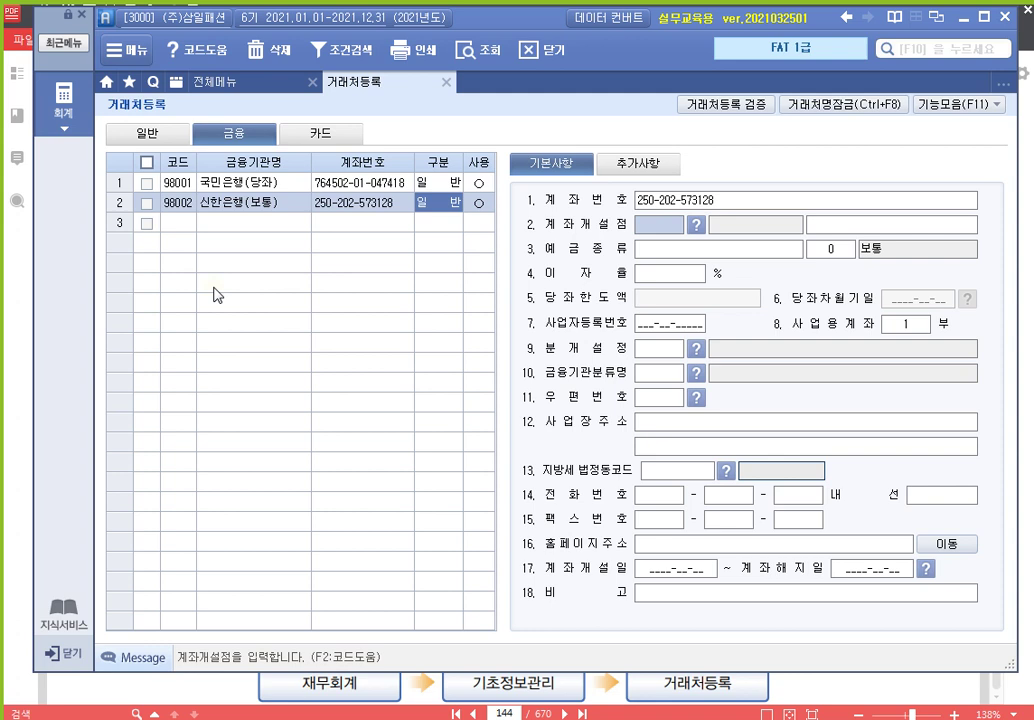
Pick opening bank 200 신한은행 via F2 and set deposit type 보통예금
key("F2")
key("Down")
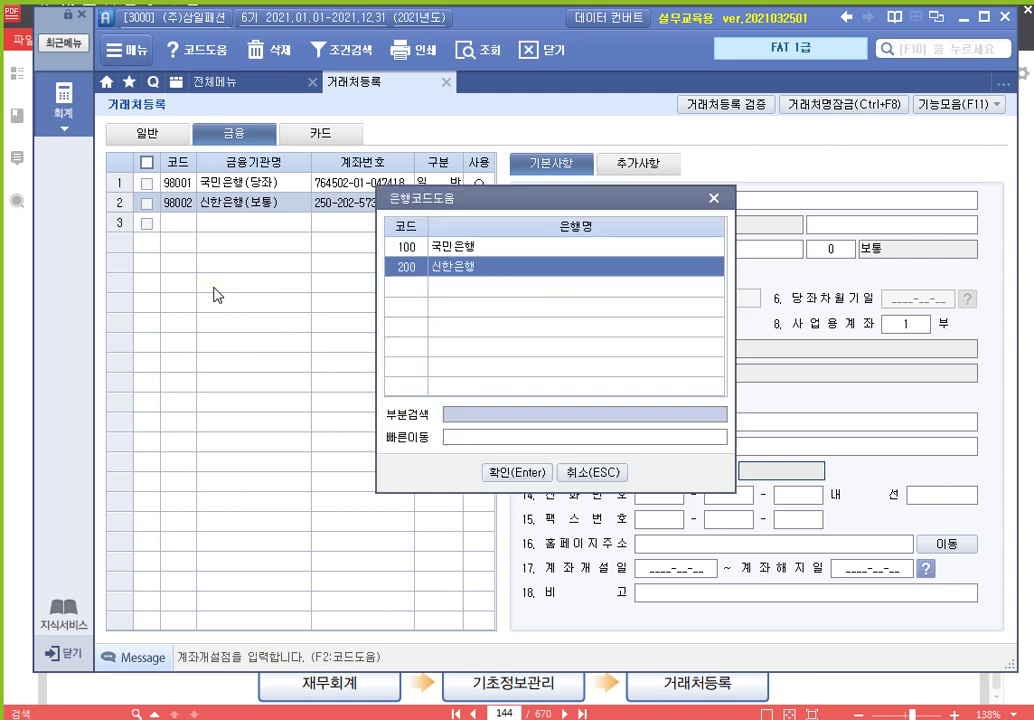
key("Return")
key("Return")
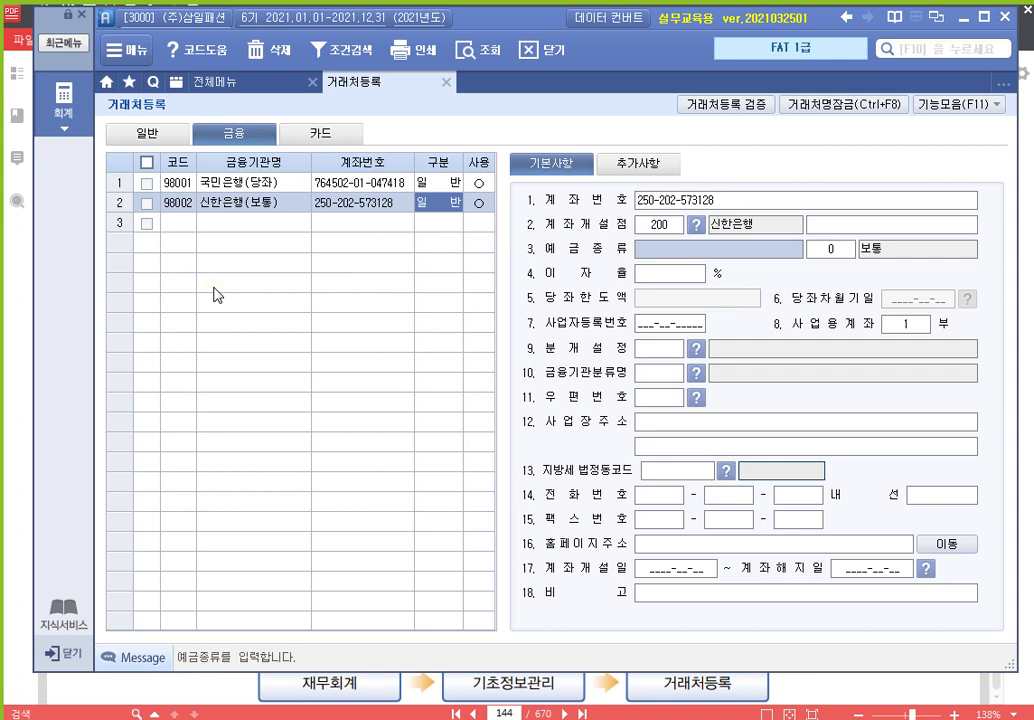
type("보통예금")
key("Return")
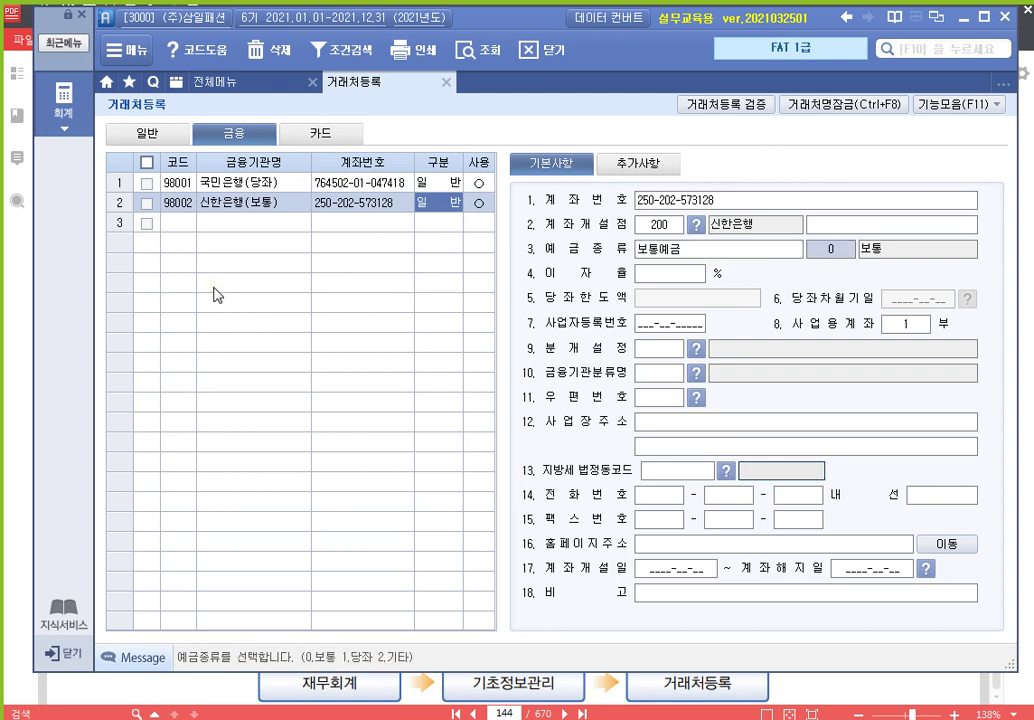
key("Return")
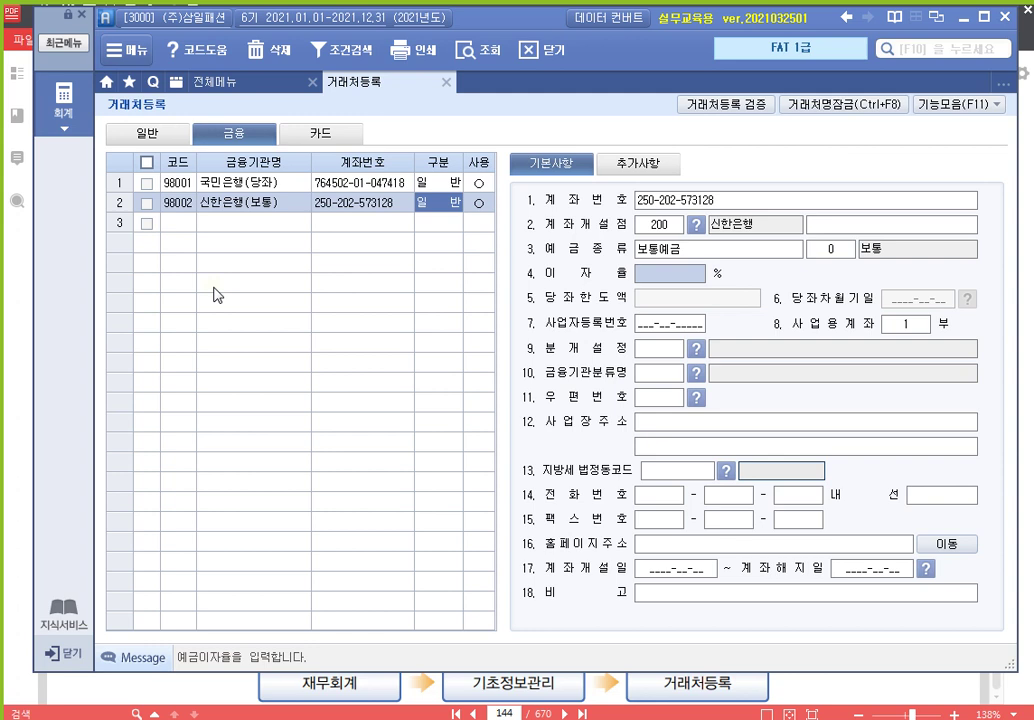
left_click(840, 253)
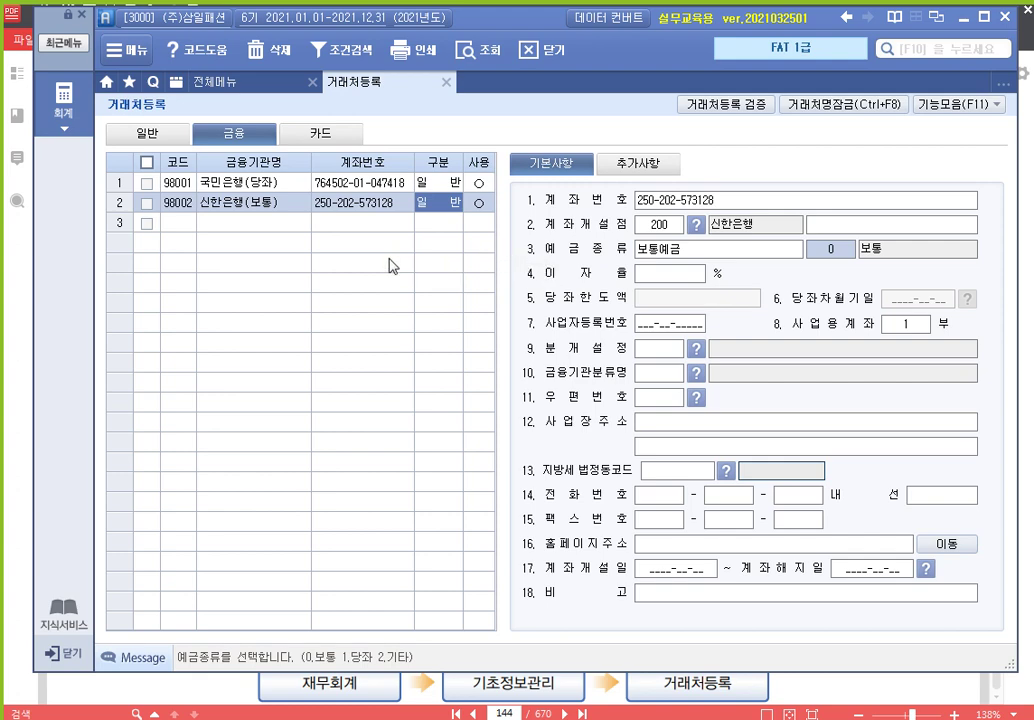
left_click(184, 223)
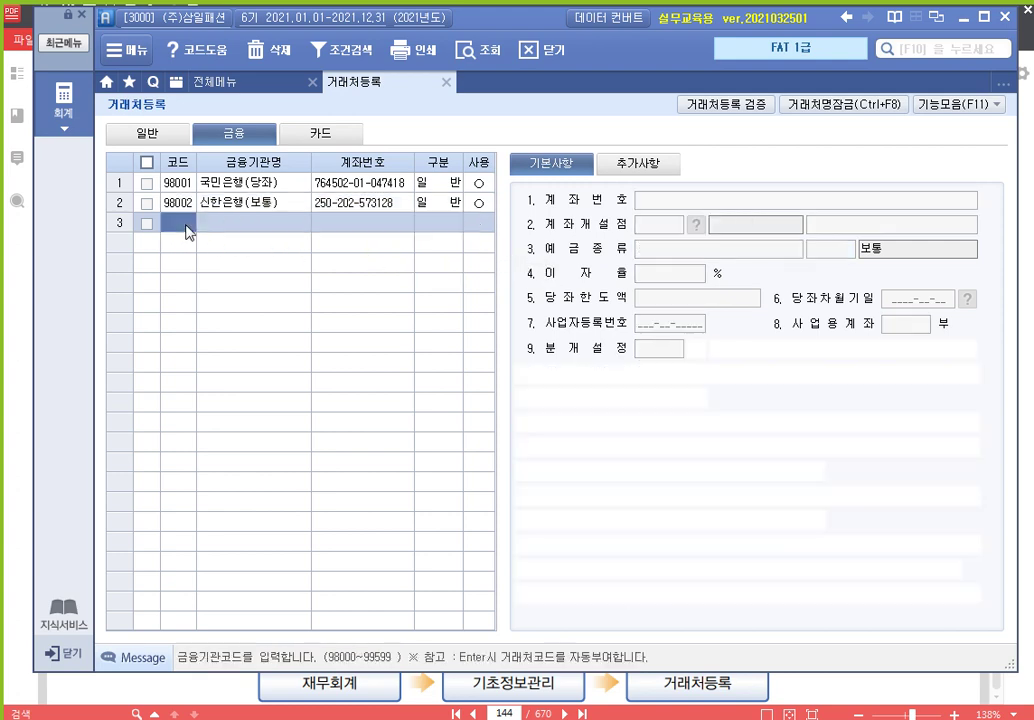
Switch to the 카드 tab and check the card details in the textbook
left_click(343, 134)
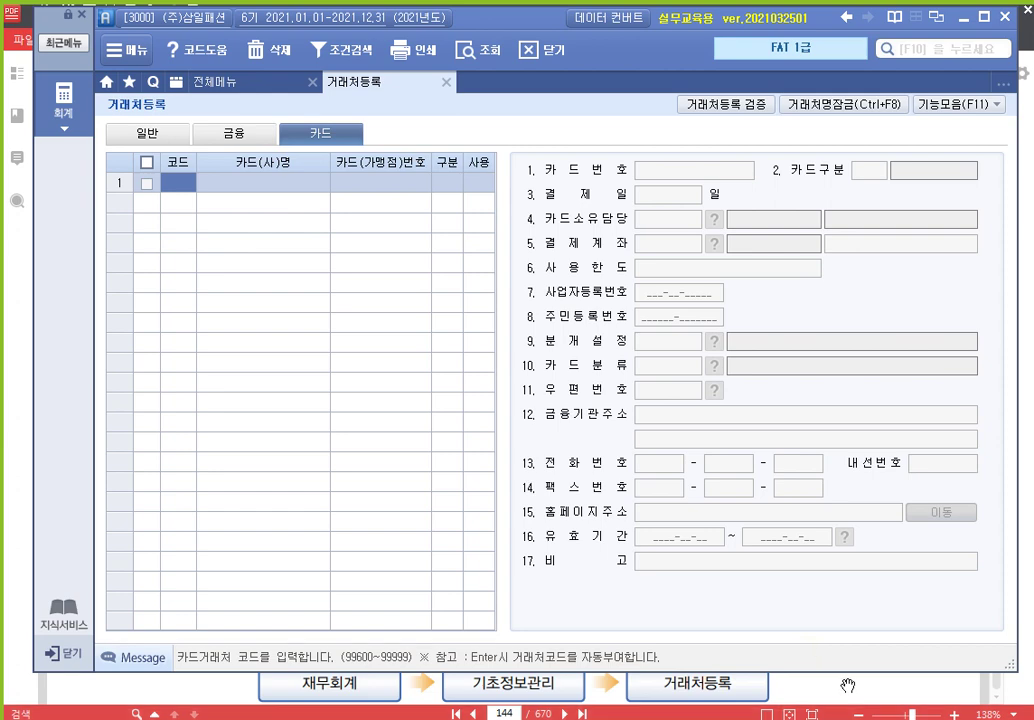
left_click(812, 688)
scroll(644, 415, "down", 2)
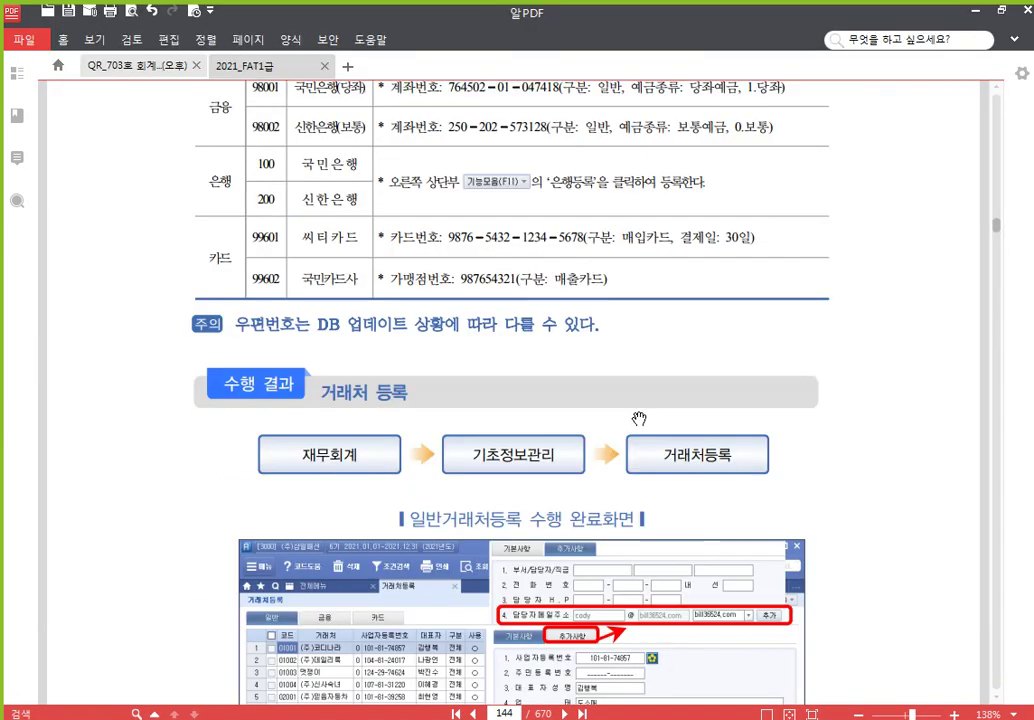
scroll(470, 400, "up", 1)
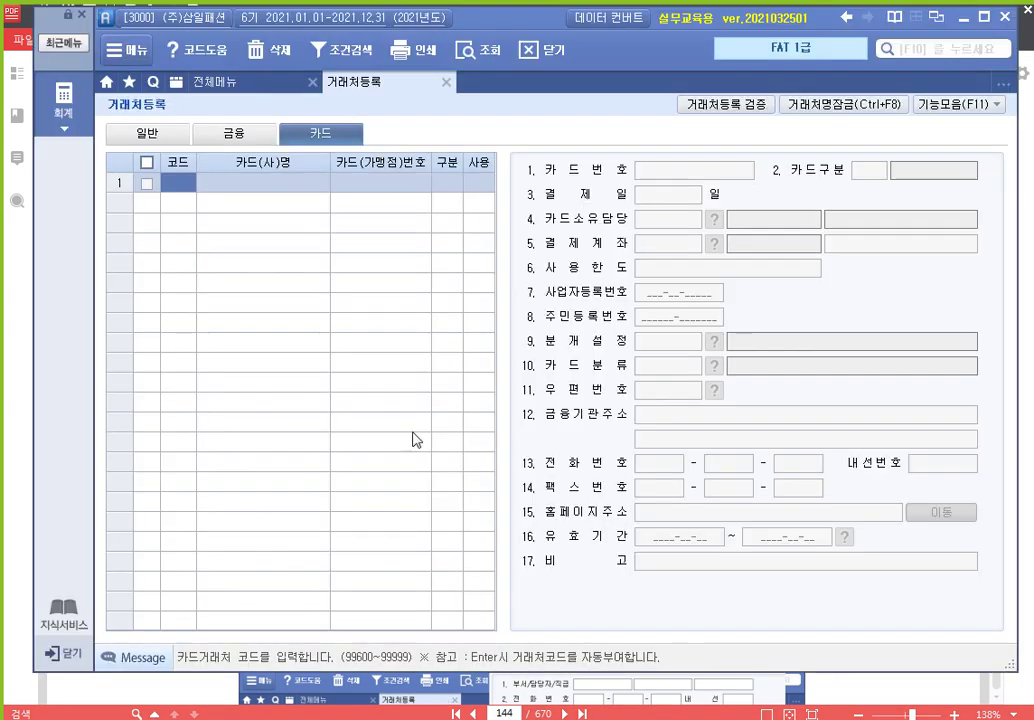
key("alt+Tab")
Register card 99601 씨티카드 with its card number, 매입, 회사 type, payment day 30
type("99601")
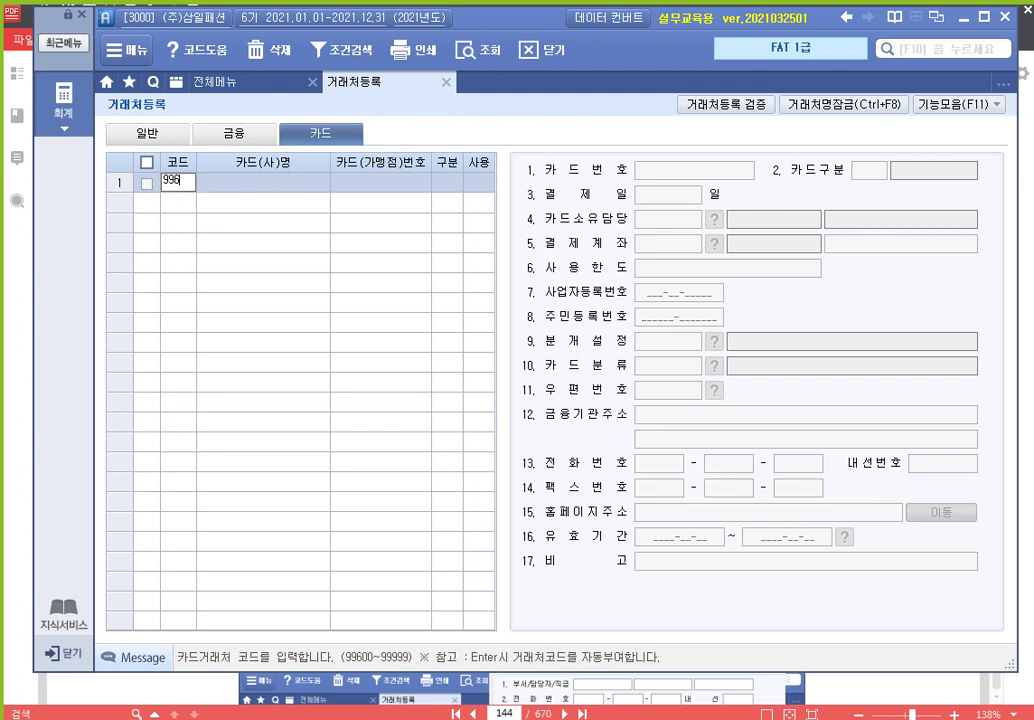
key("Return")
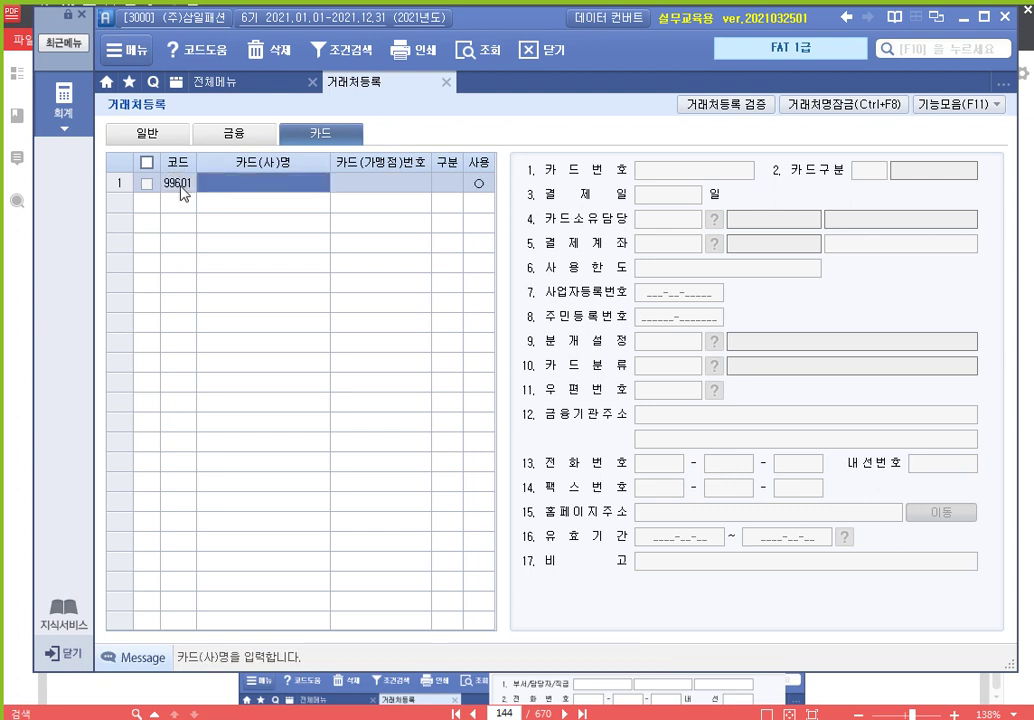
type("씨티카드")
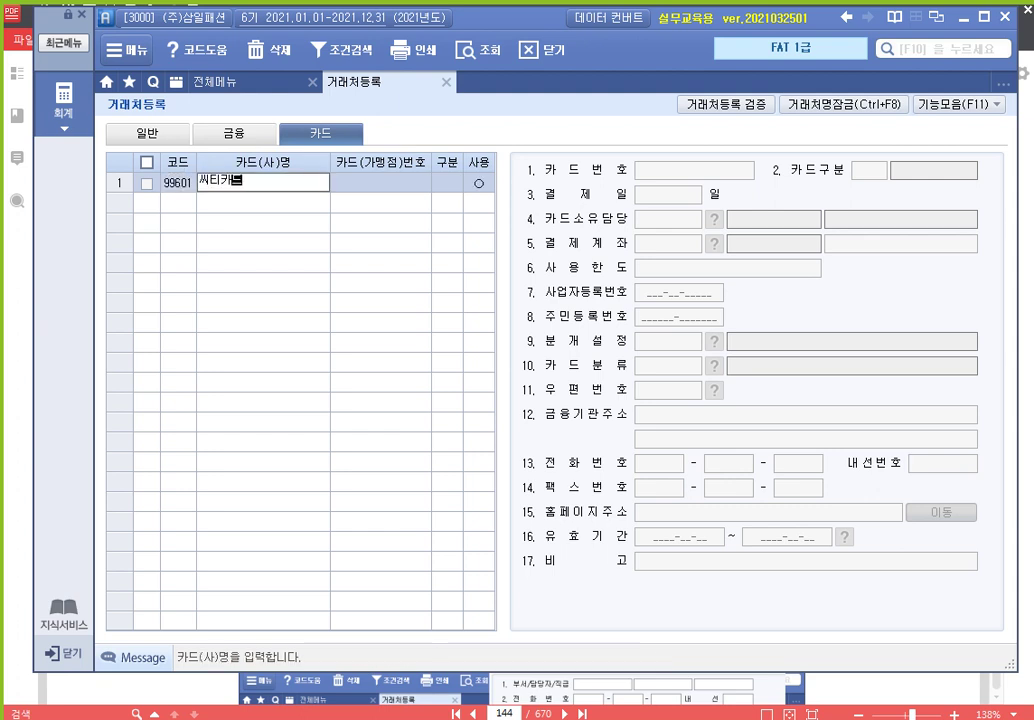
key("Return")
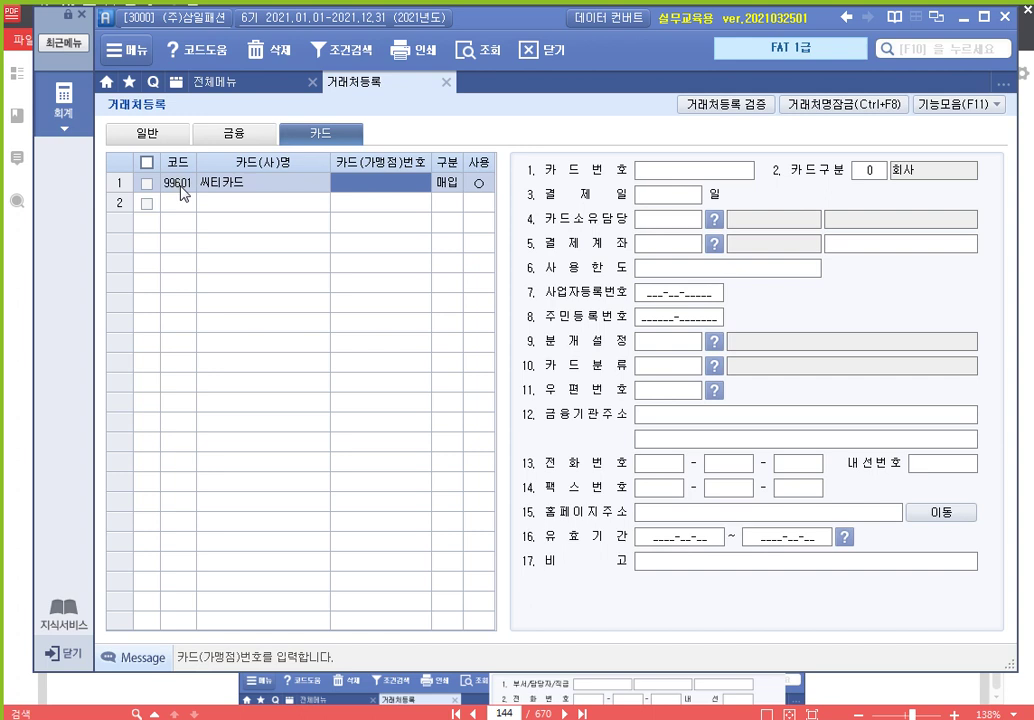
type("9")
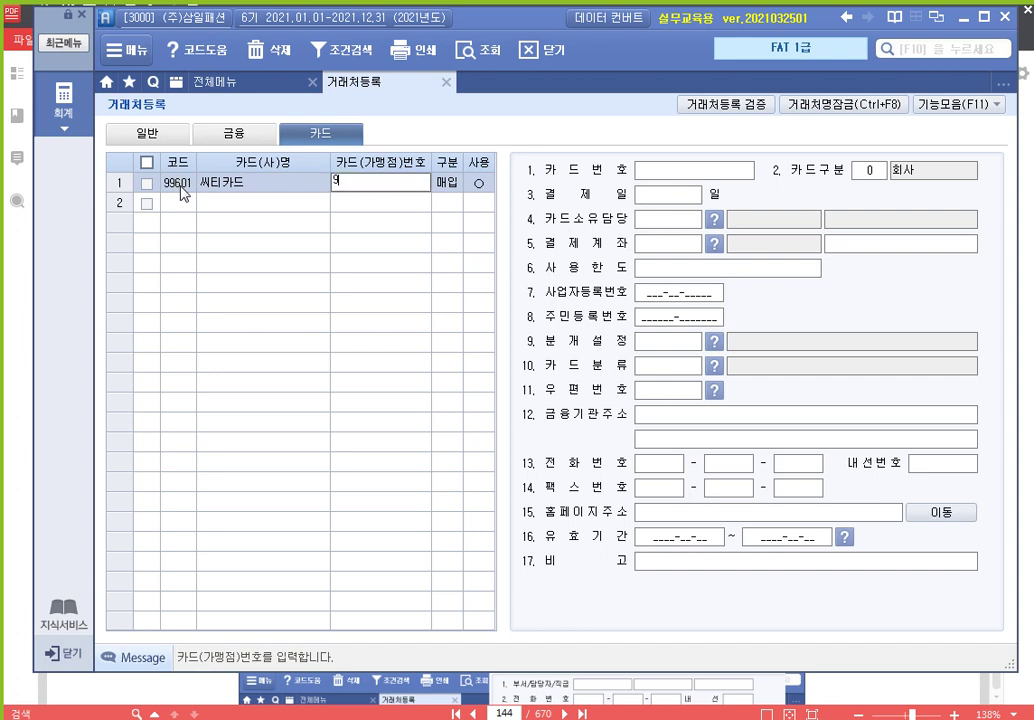
type("876-5432-1234-5678")
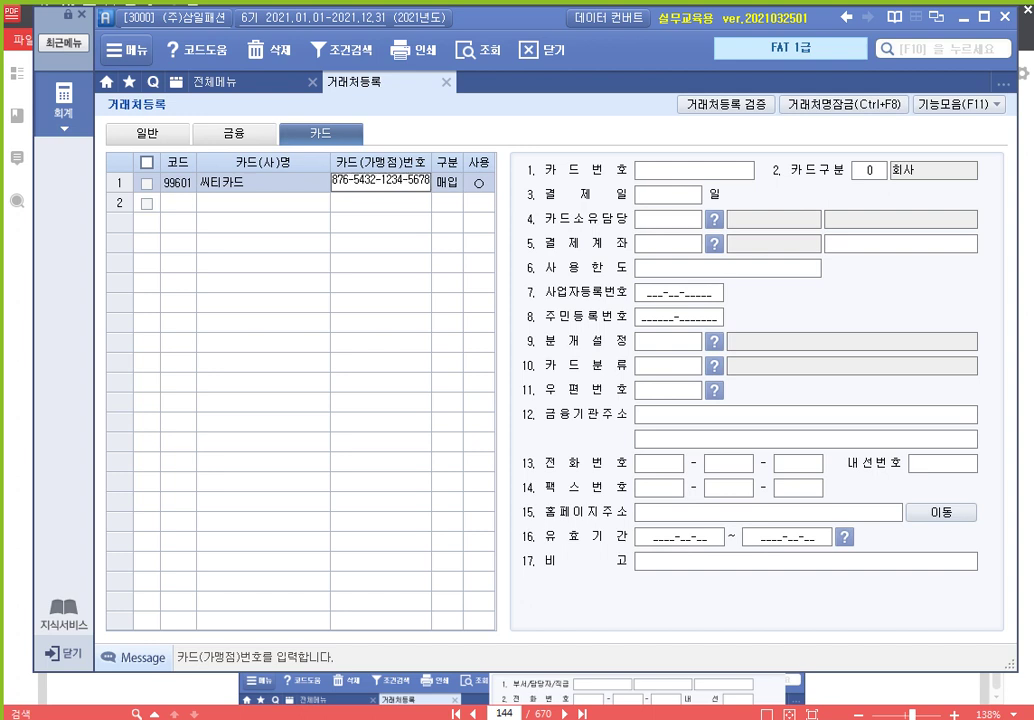
key("Return")
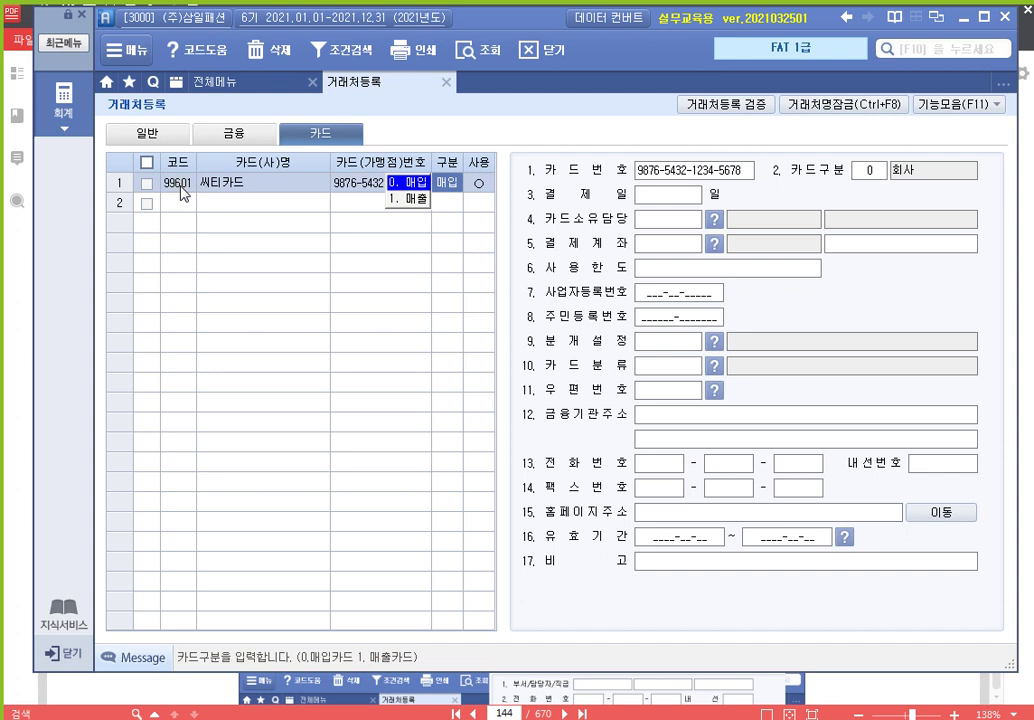
key("Return")
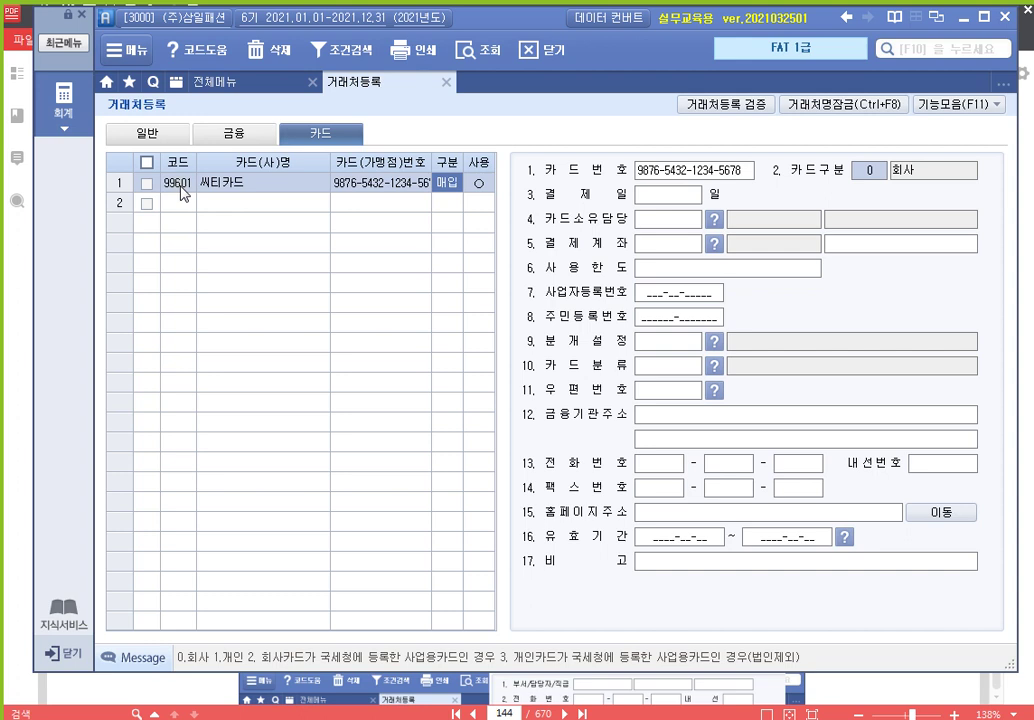
key("Return")
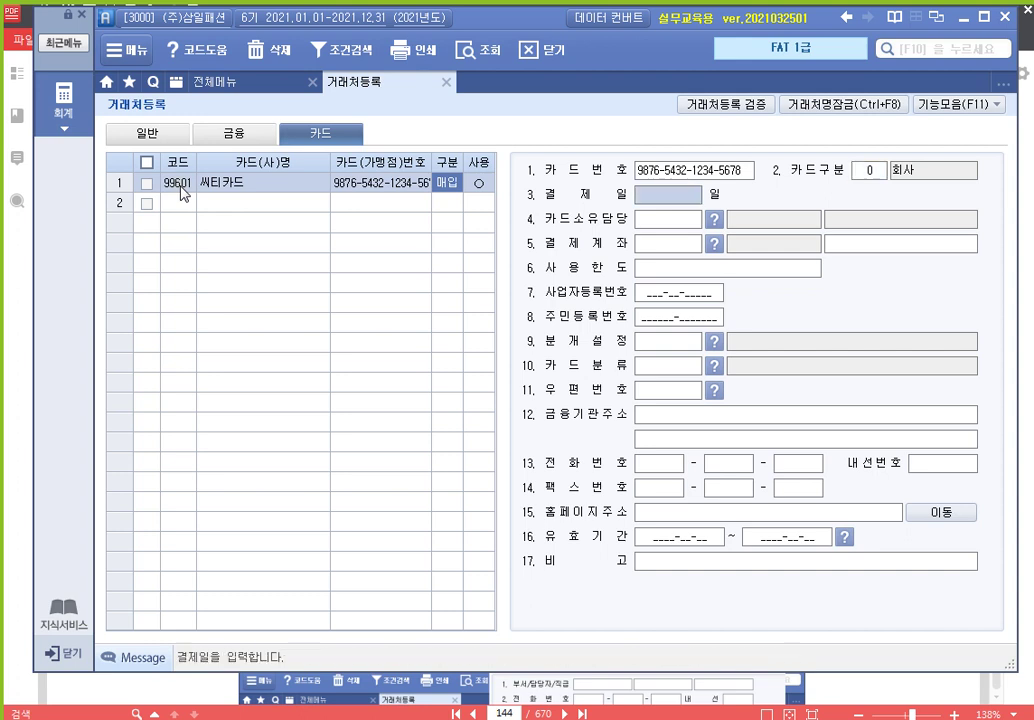
type("30")
key("Return")
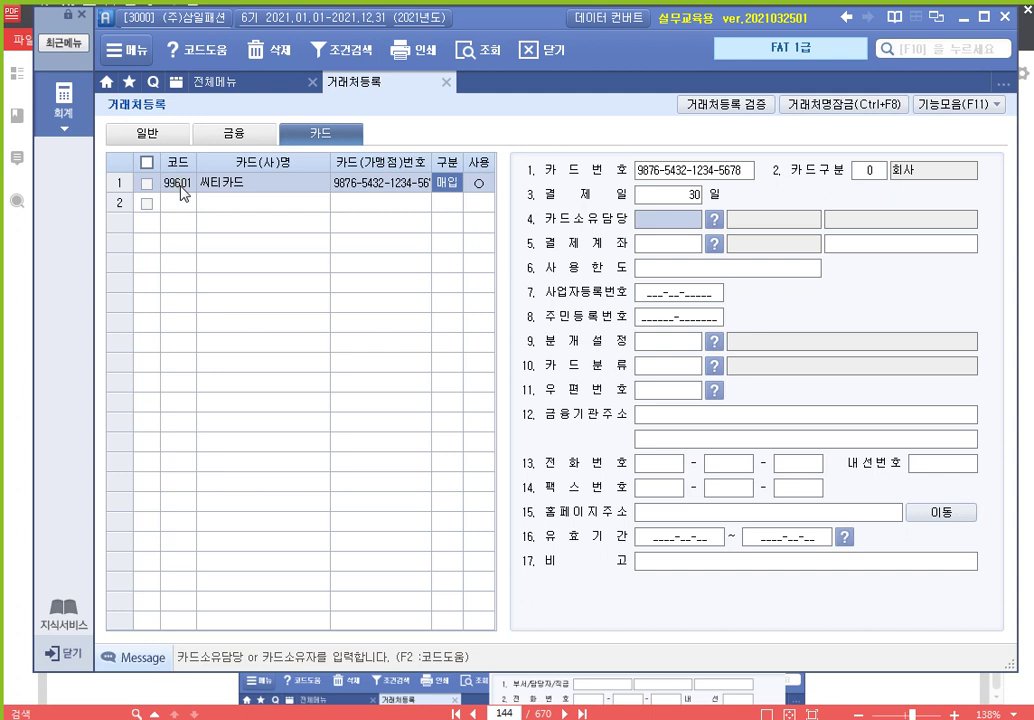
left_click(181, 187)
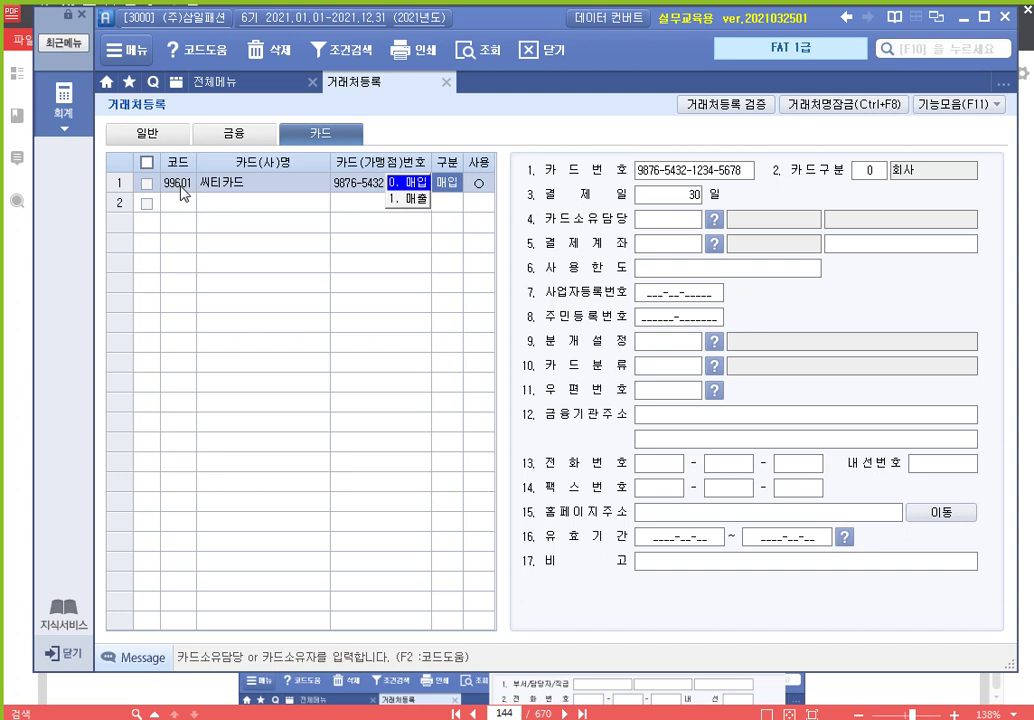
key("Return")
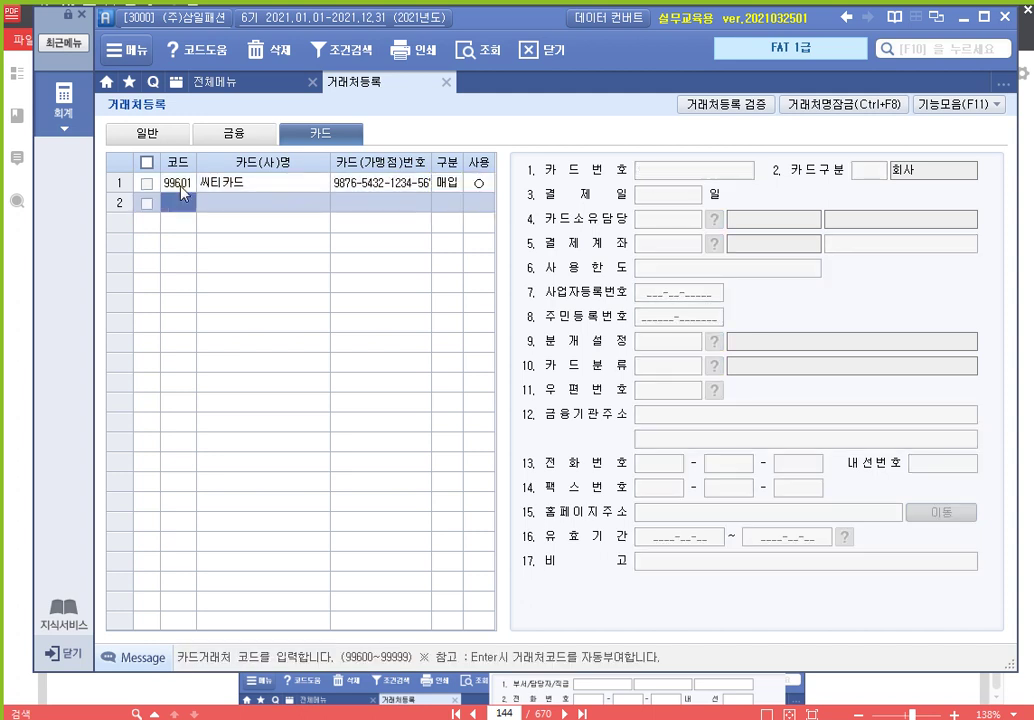
Enter second card code 99602 (correcting 98602), name 국민카드사 and its card number
type("98602")
key("Return")
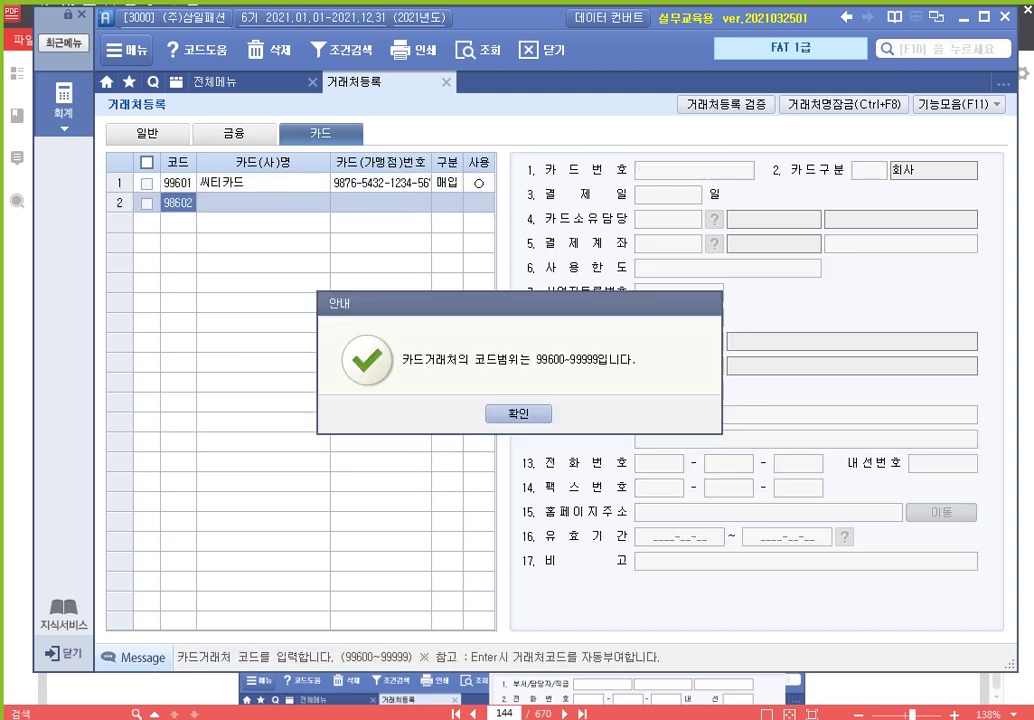
key("Return")
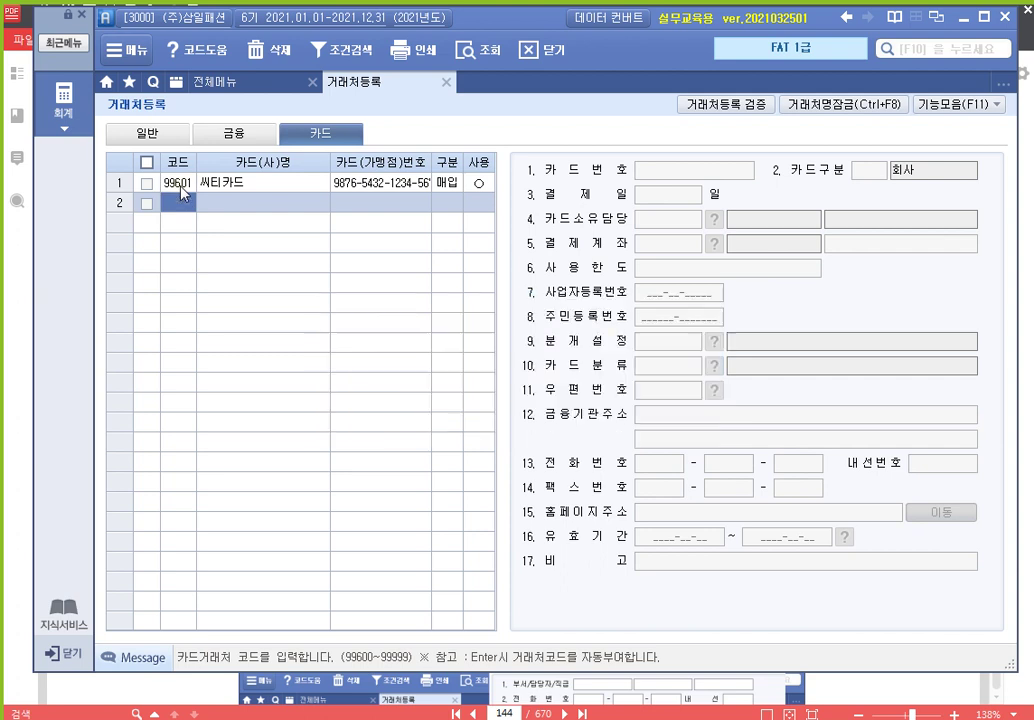
type("99602")
key("Return")
type("국민카드사")
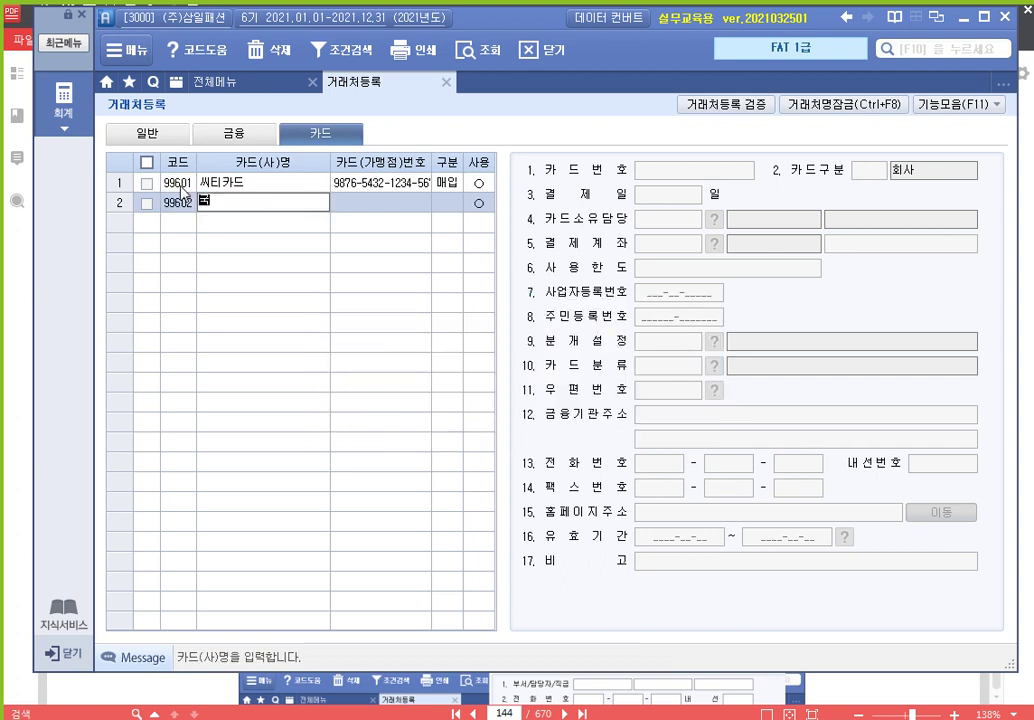
key("Return")
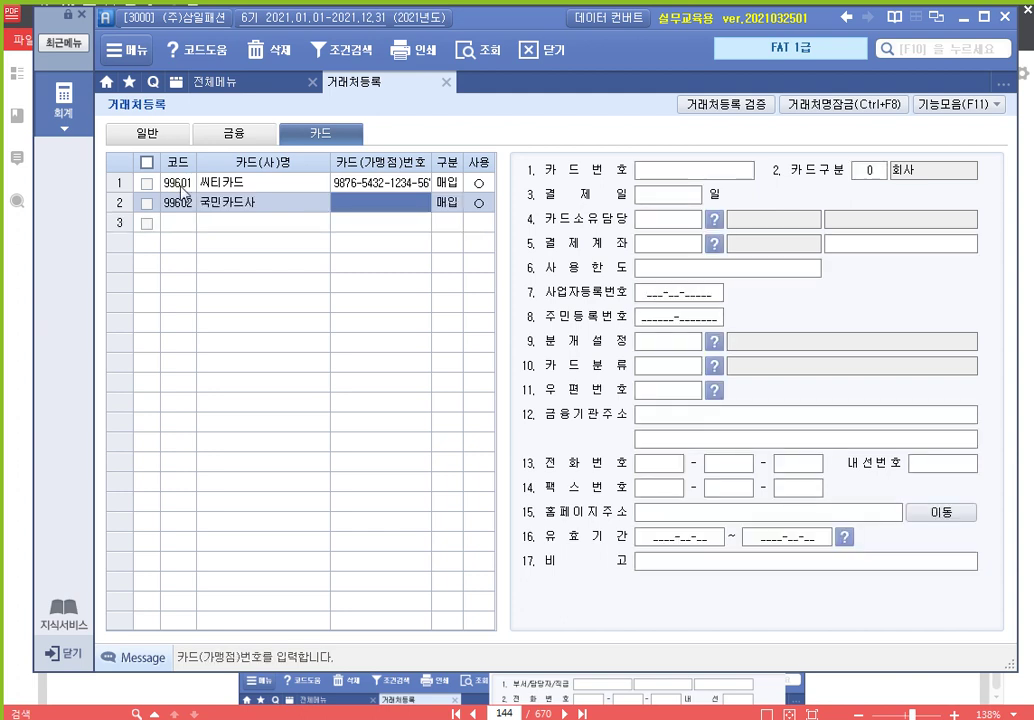
type("987654321")
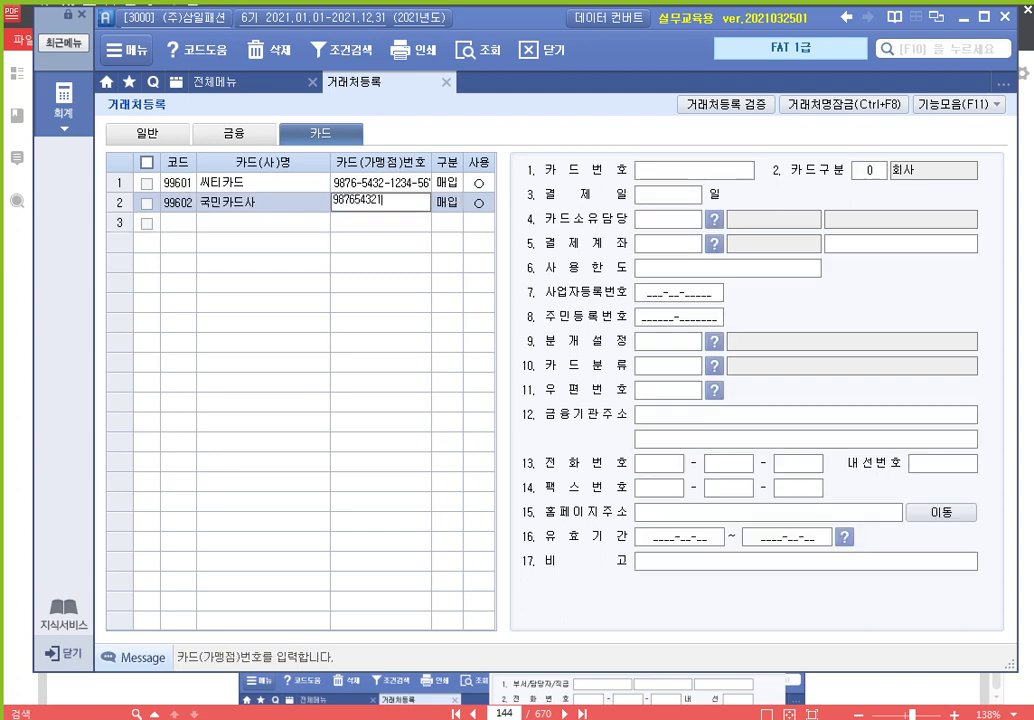
key("Return")
key("Return")
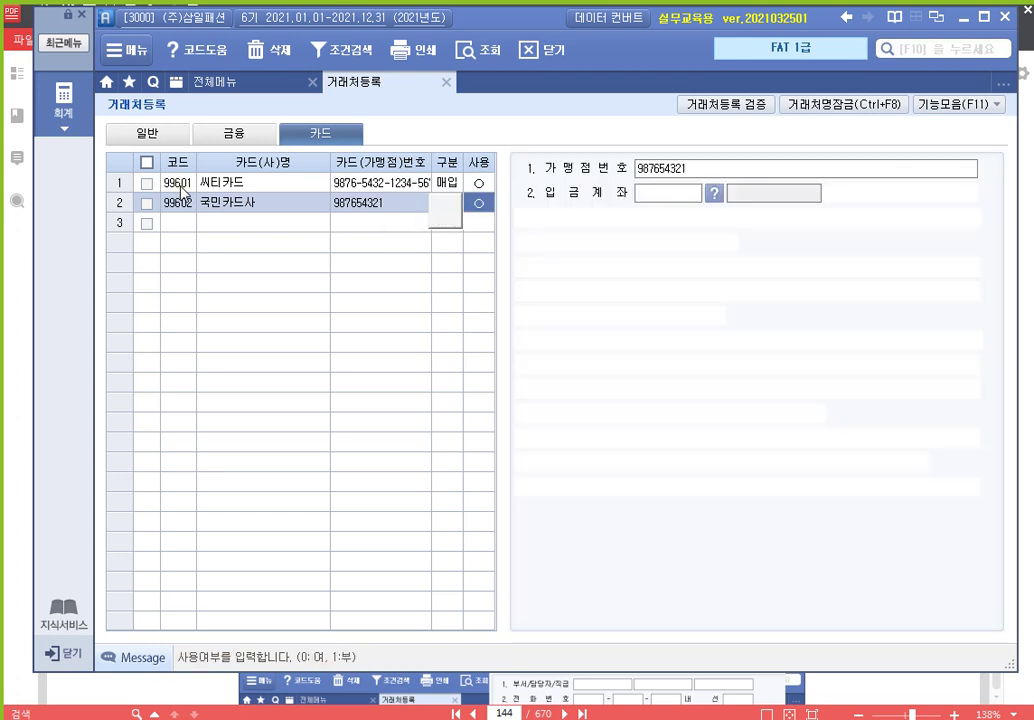
key("Return")
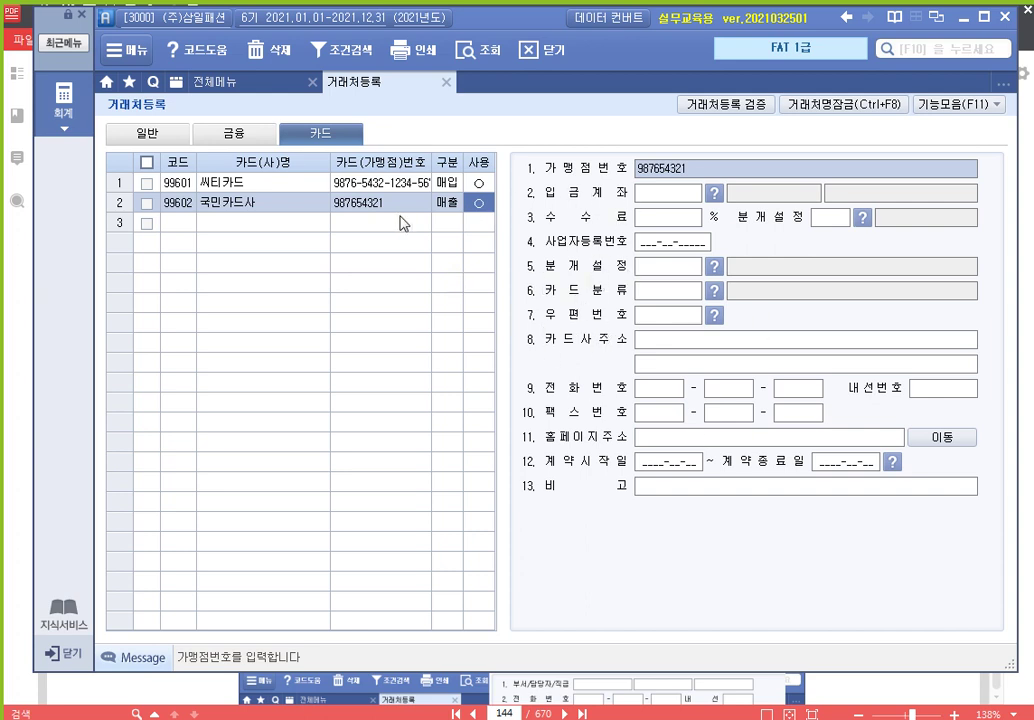
Set the second card's 구분 to 1.매출
left_click(234, 205)
left_click(360, 204)
left_click(449, 204)
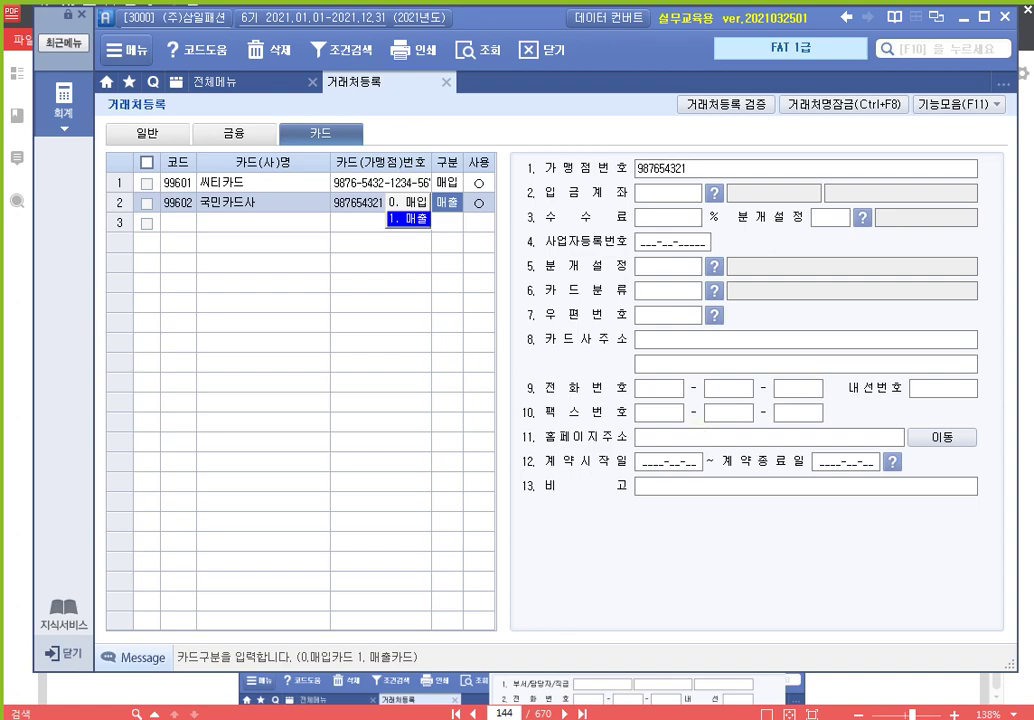
left_click(708, 686)
Scroll the textbook to page 146's 05 업무용승용차등록 section
scroll(714, 418, "down", 20)
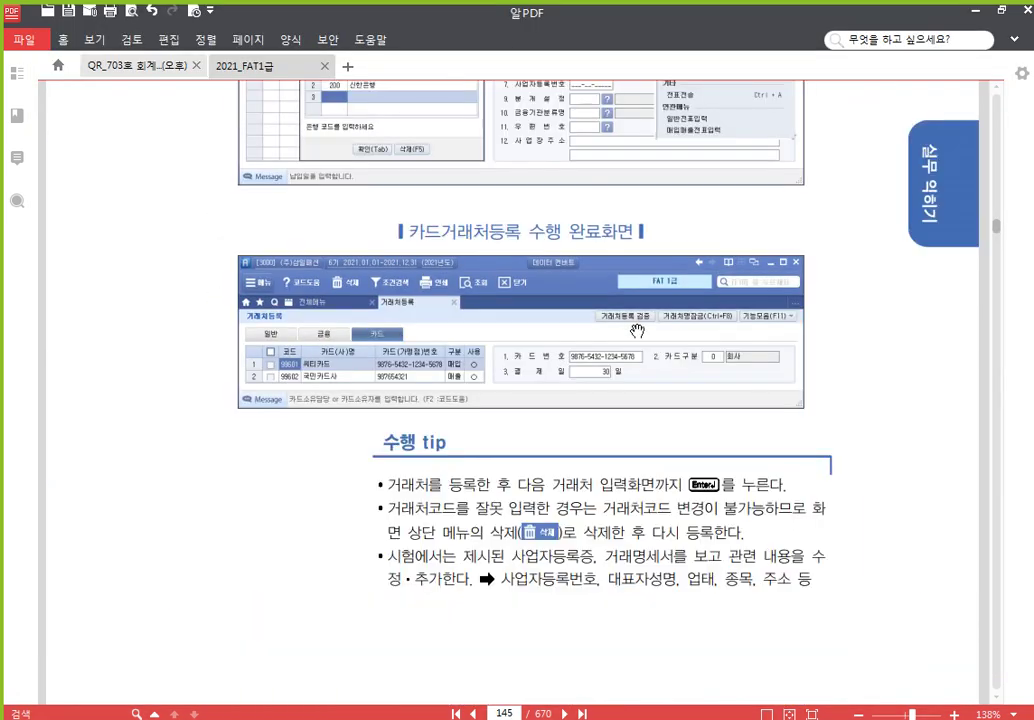
scroll(638, 311, "down", 3)
scroll(638, 311, "up", 3)
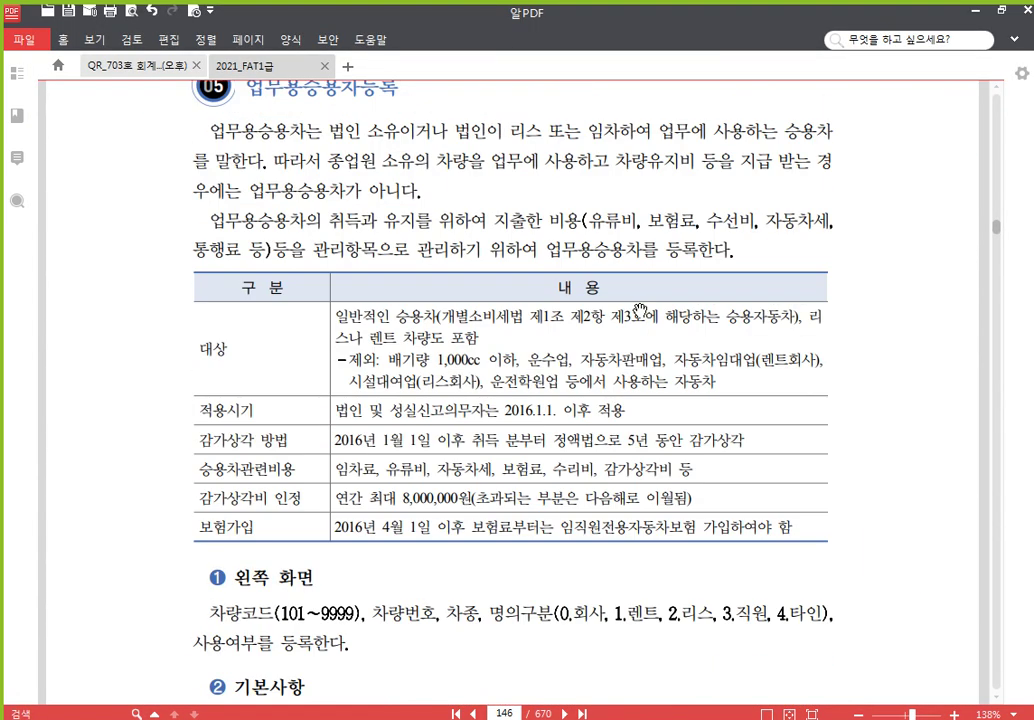
scroll(638, 311, "up", 2)
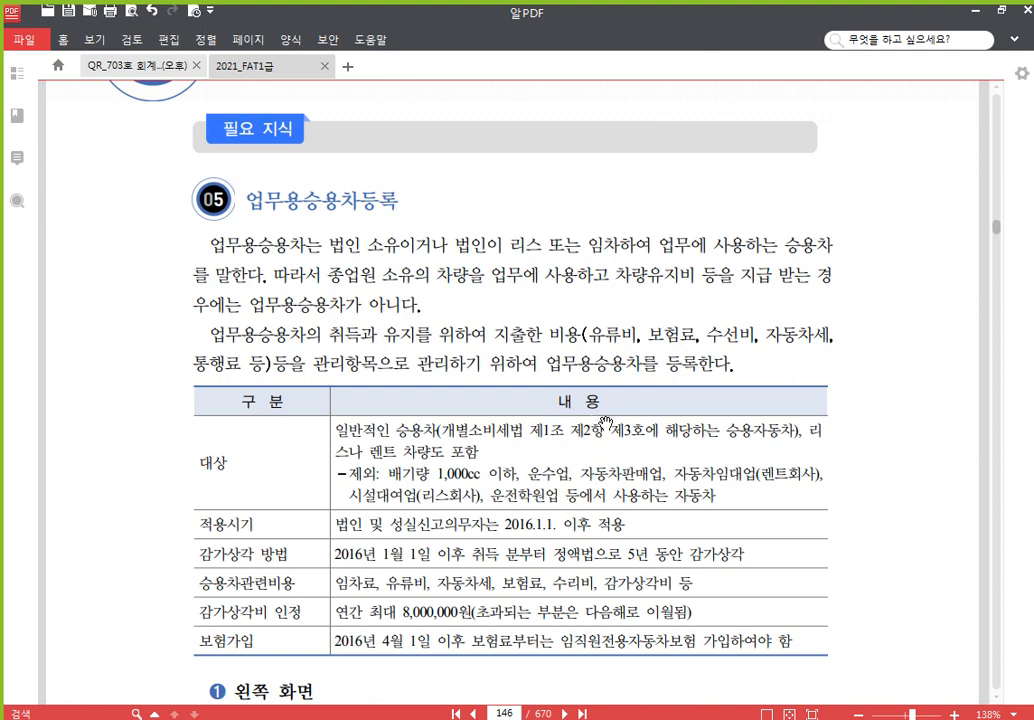
Review page 147's 수행 내용 and 수행 결과 tables, then switch to the 한글 notes
scroll(606, 422, "down", 3)
scroll(500, 400, "down", 3)
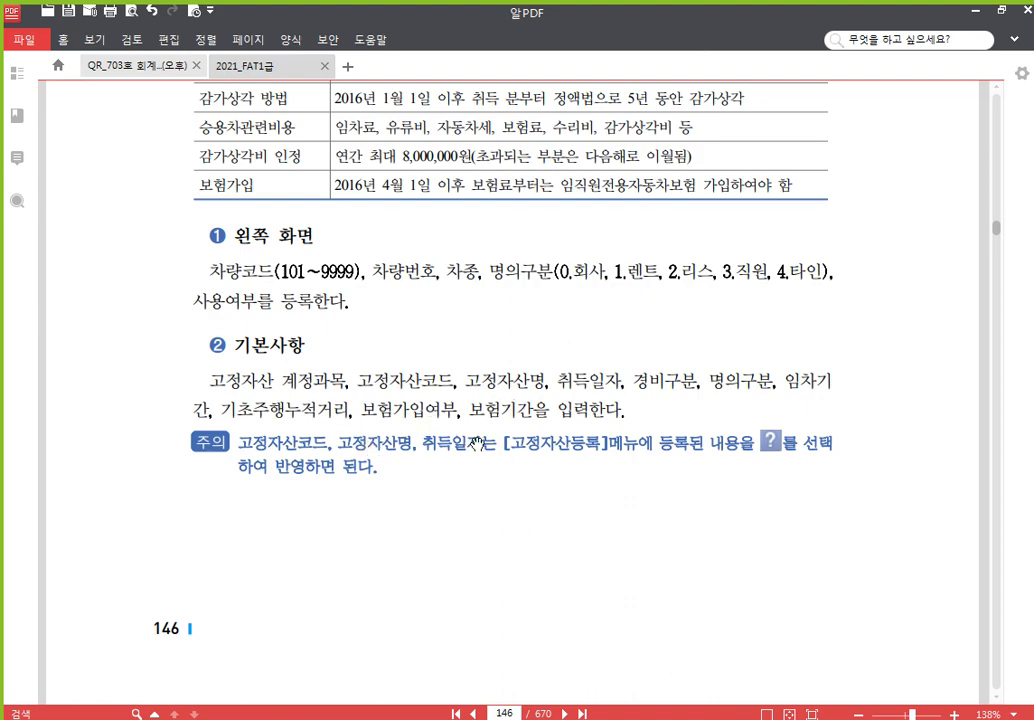
scroll(345, 352, "up", 5)
scroll(335, 320, "up", 3)
scroll(290, 265, "down", 3)
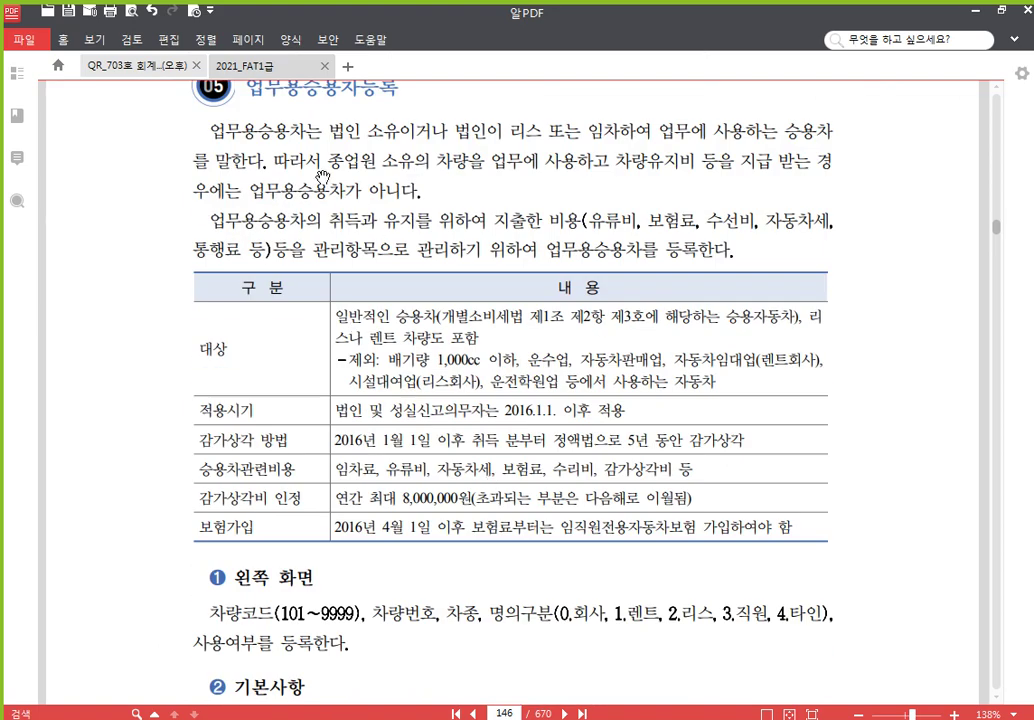
scroll(470, 390, "down", 3)
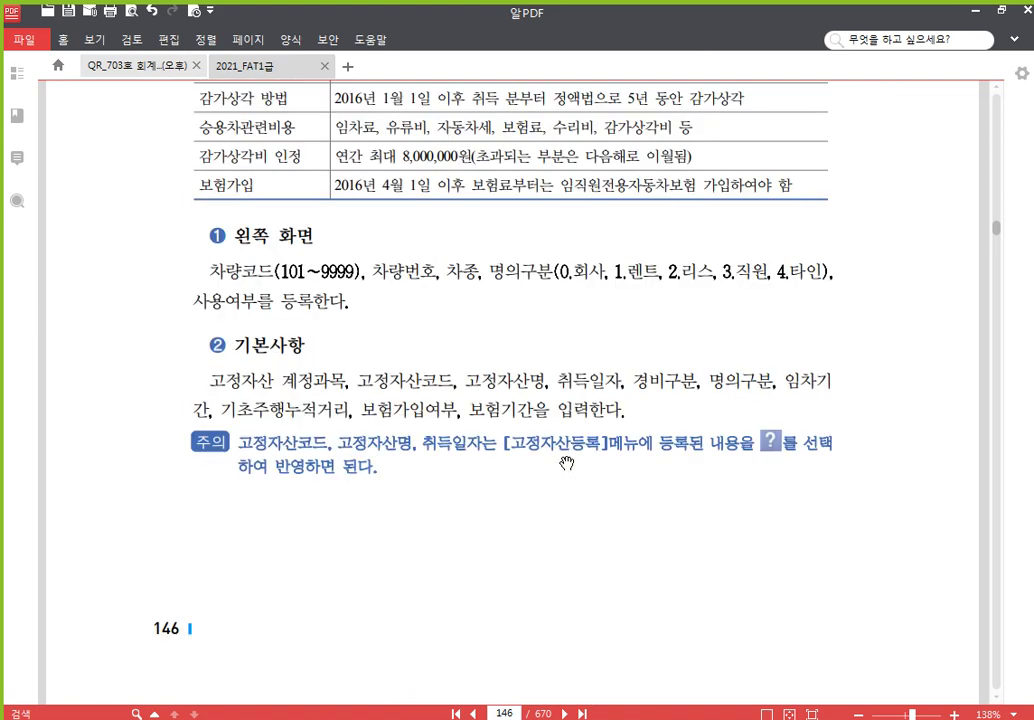
scroll(566, 463, "down", 10)
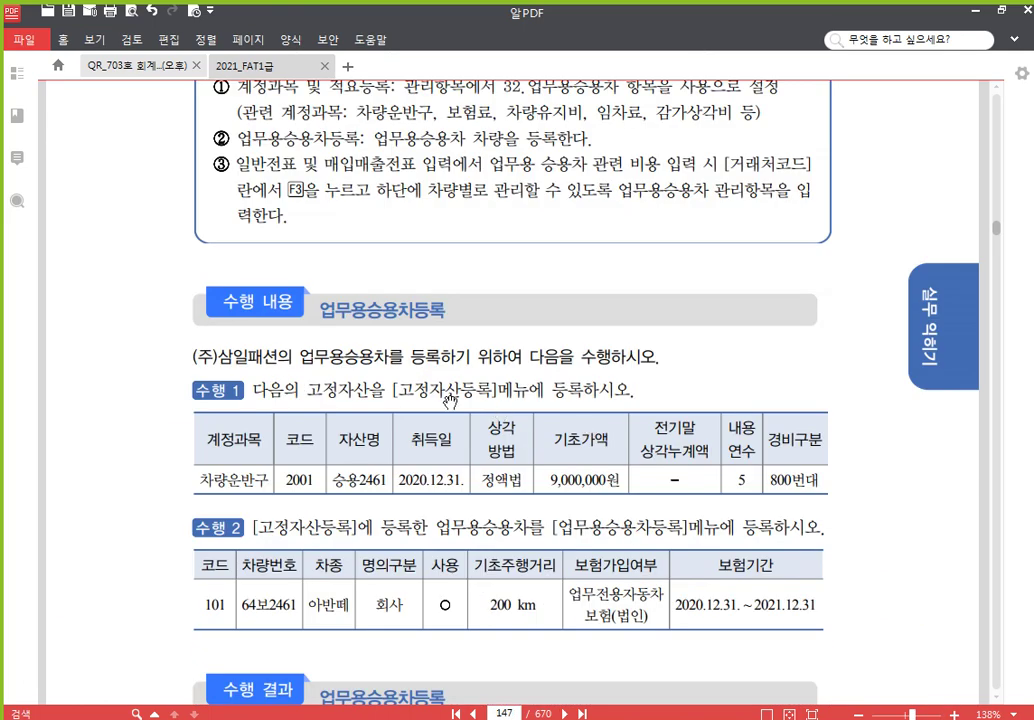
scroll(449, 399, "down", 3)
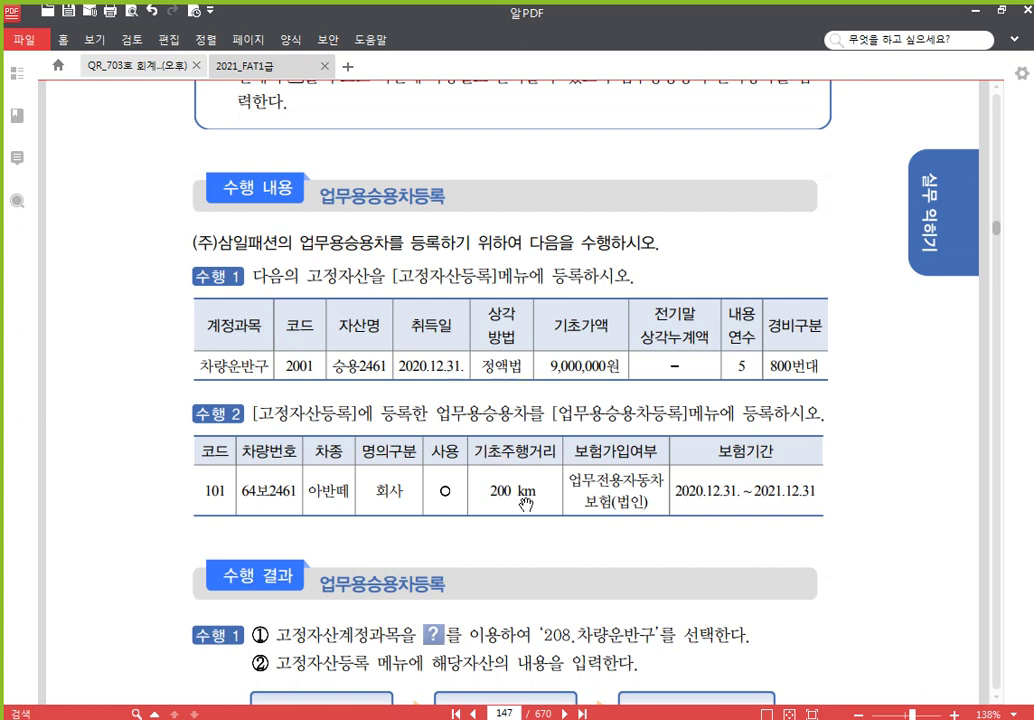
scroll(500, 495, "down", 1)
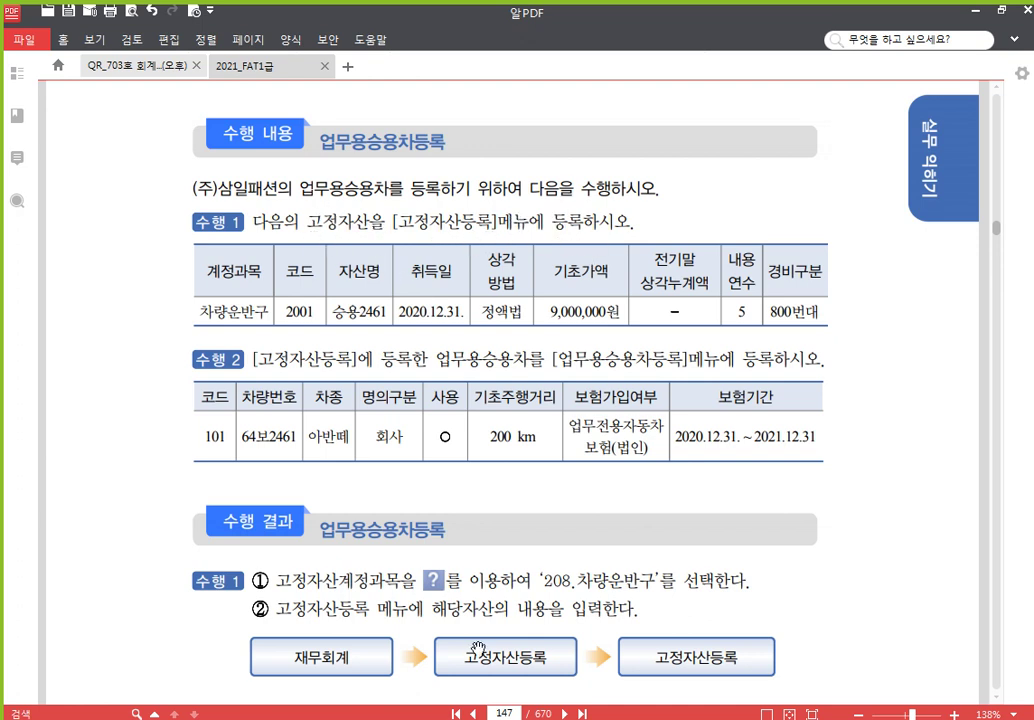
key("alt+Tab")
scroll(391, 393, "down", 2)
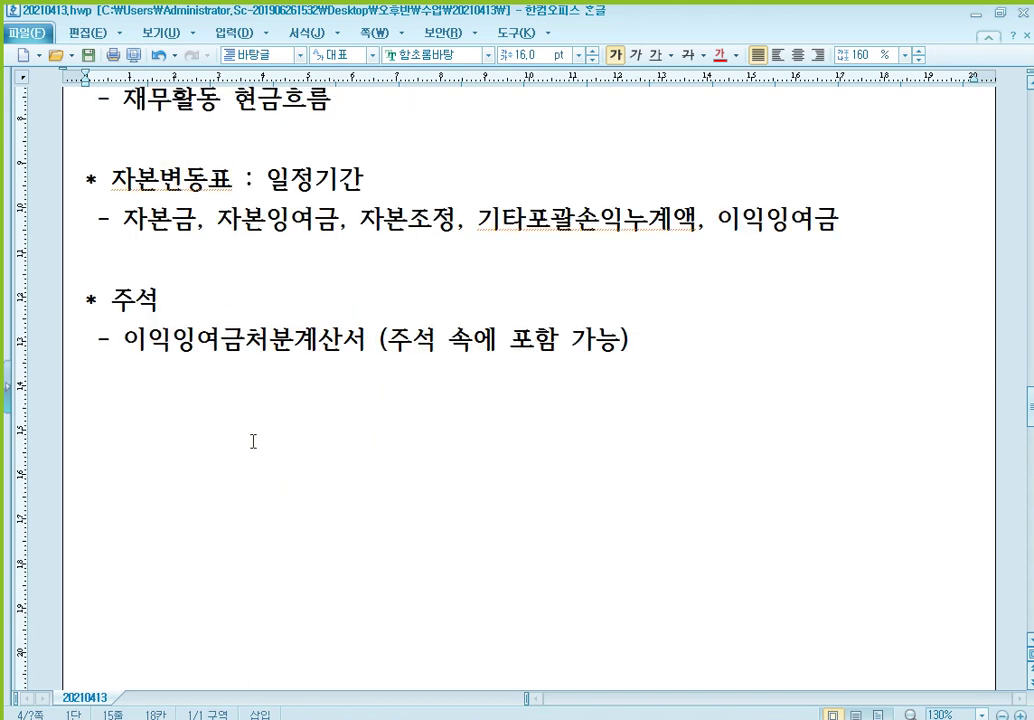
Add a [참고] note '고정잣산 :세법상 감가상각하는 자산' below the last bullet
left_click(143, 448)
type("[참고]")
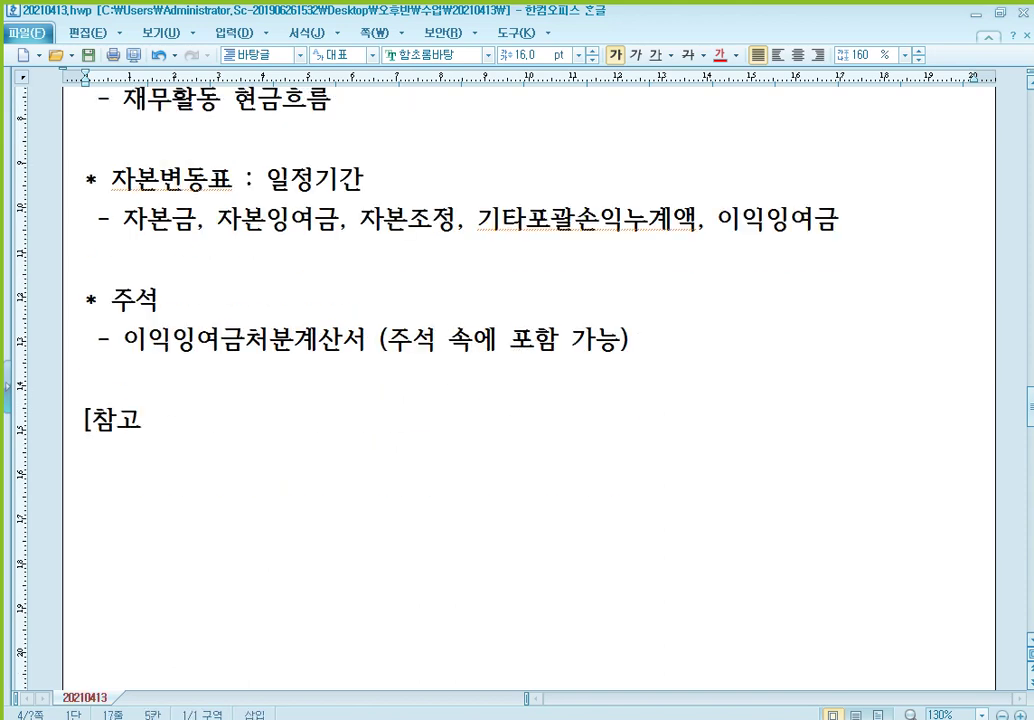
key("Return")
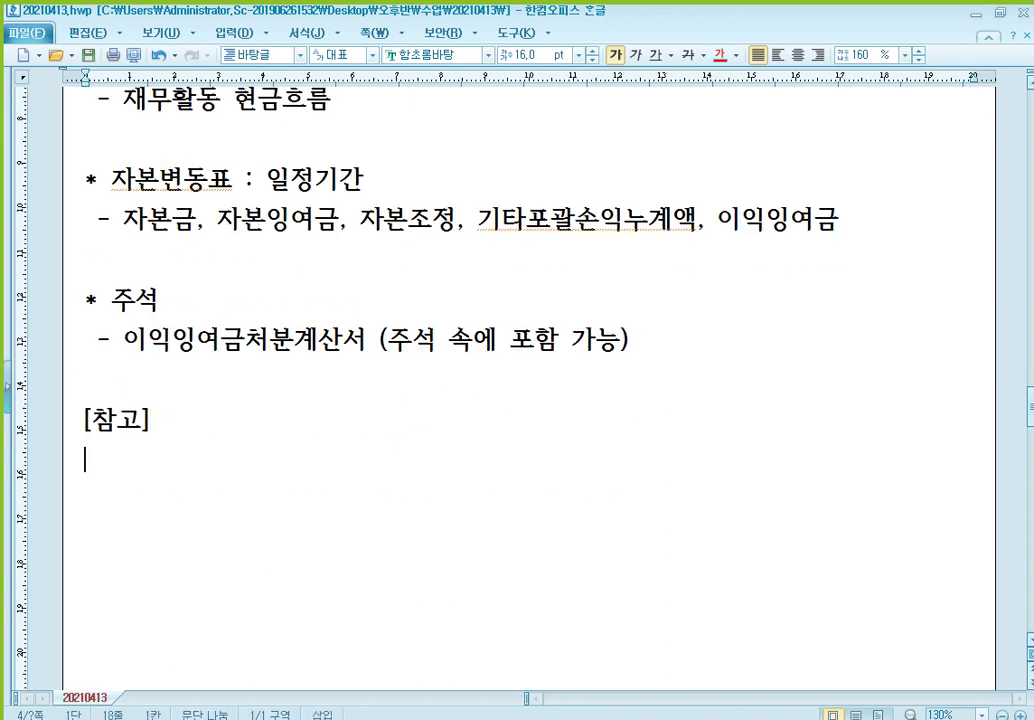
type("고정잣")
type("산 :")
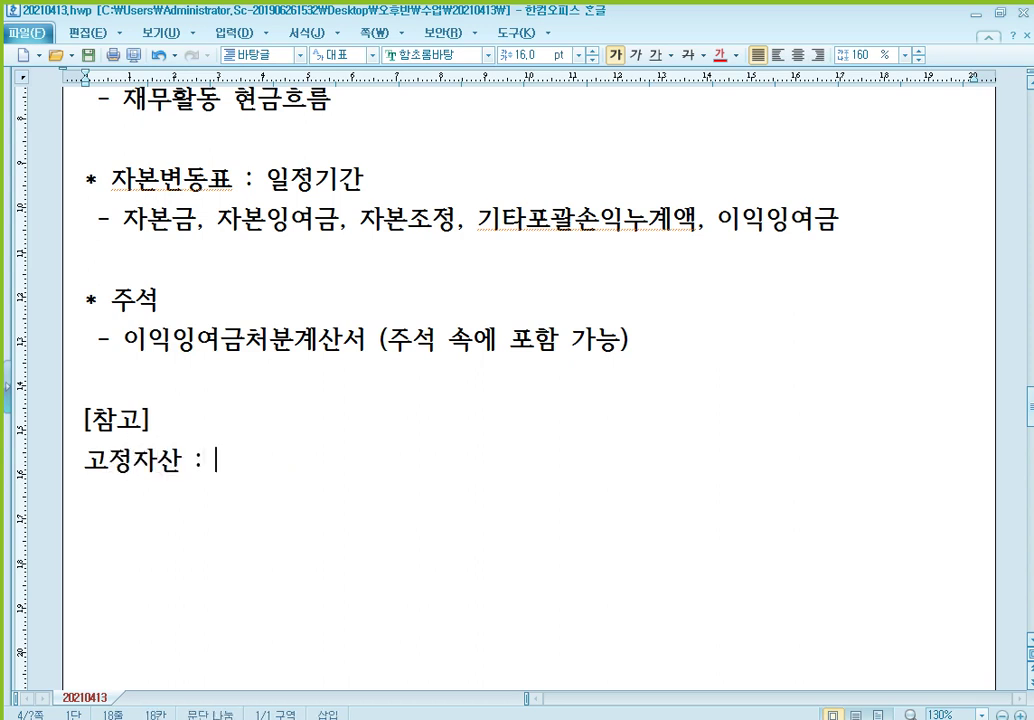
type("세법상 감가상각하")
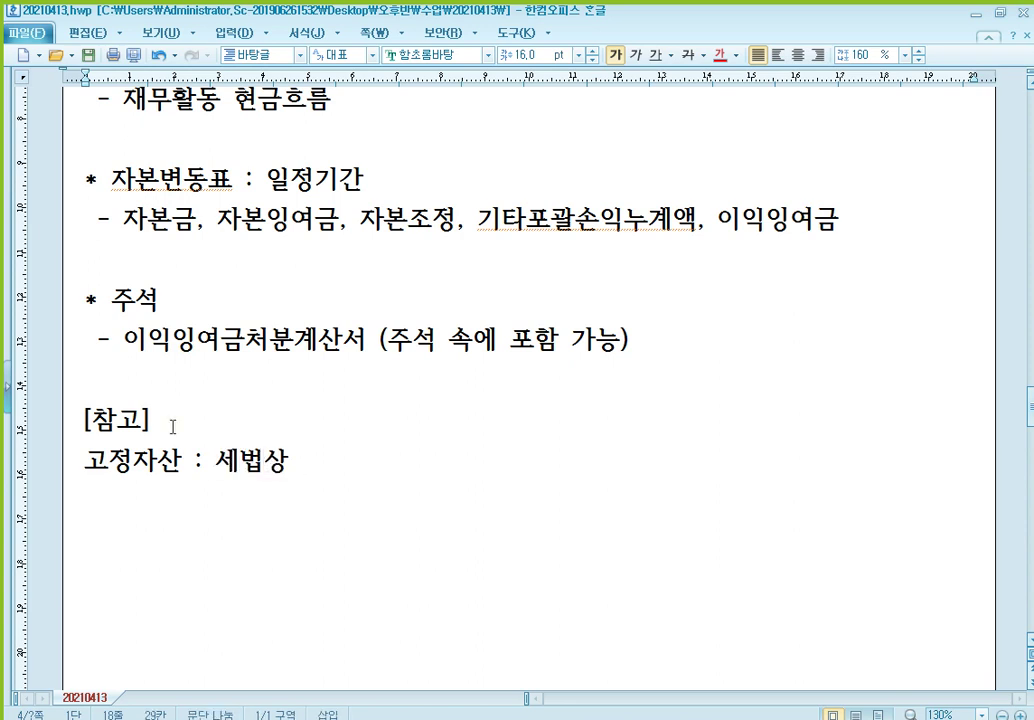
type("는 자산")
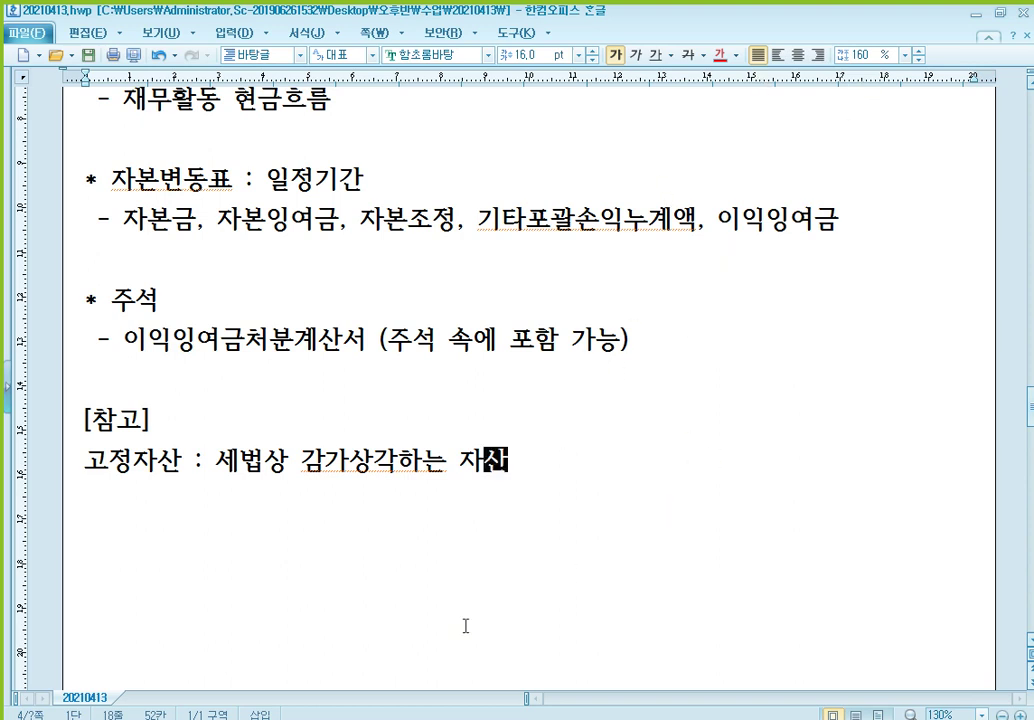
key("alt+Tab")
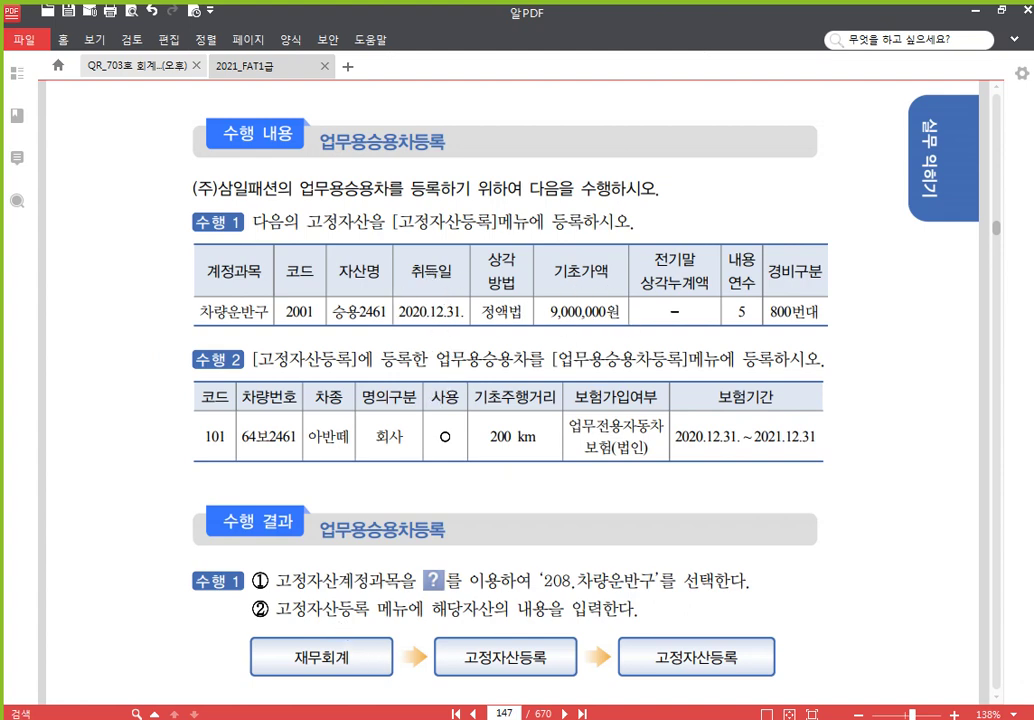
Close 거래처등록 and open 고정자산등록 from the 고정자산관리 menu group
left_click(430, 718)
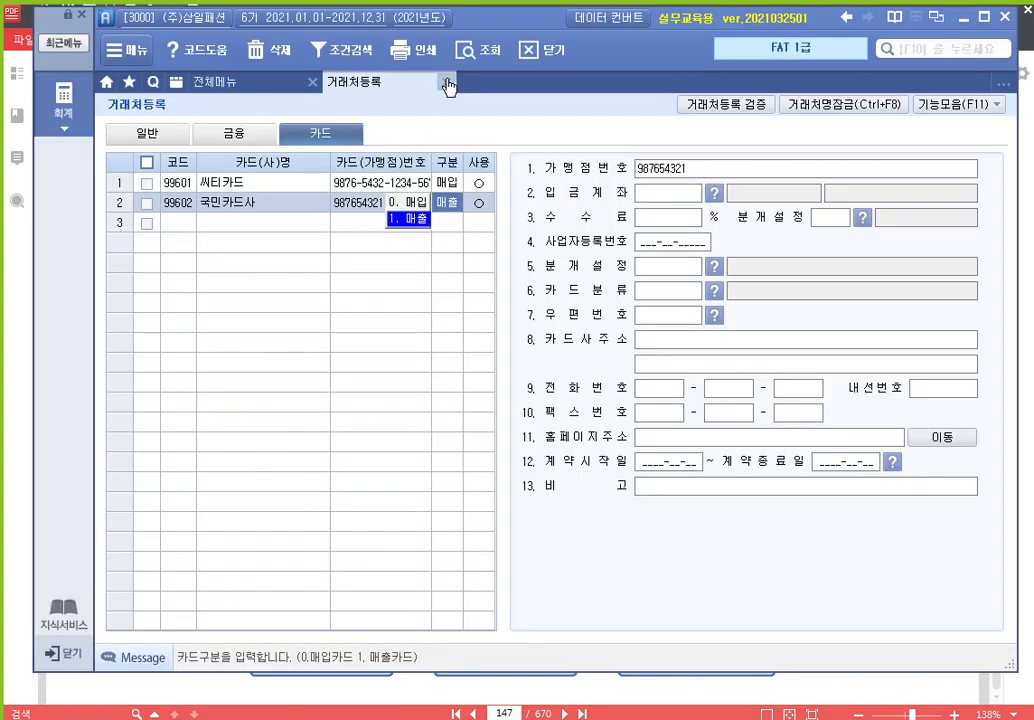
left_click(446, 83)
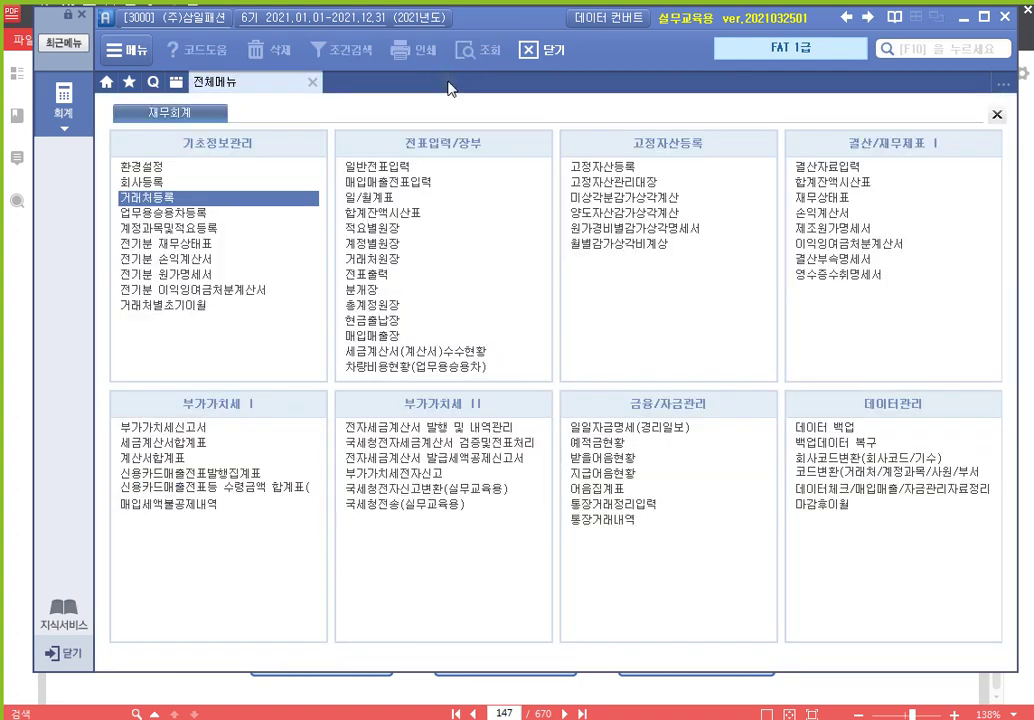
left_click(645, 174)
left_click(645, 174)
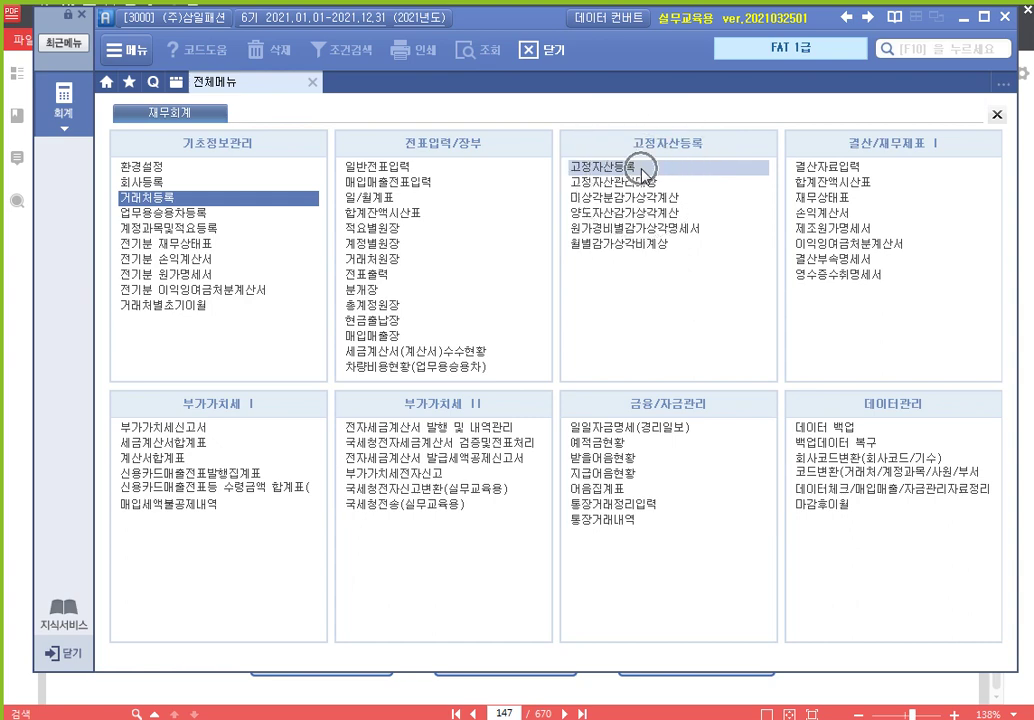
left_click(645, 174)
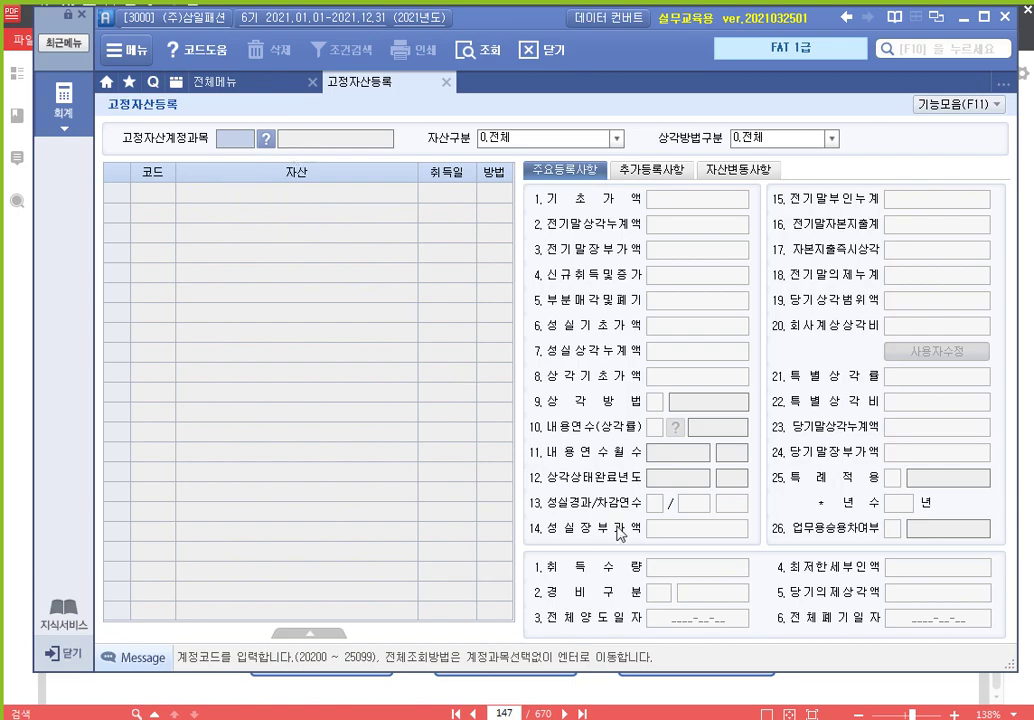
Search the account list for 차량 and set the asset account to 208 차량운반구
key("alt+Tab")
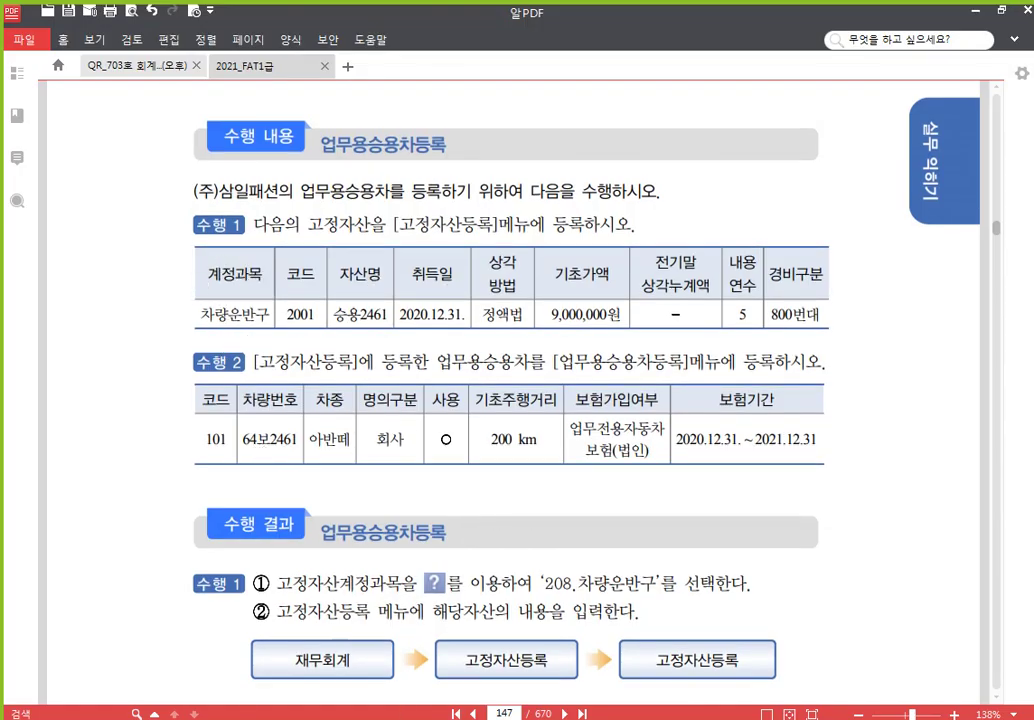
key("alt+Tab")
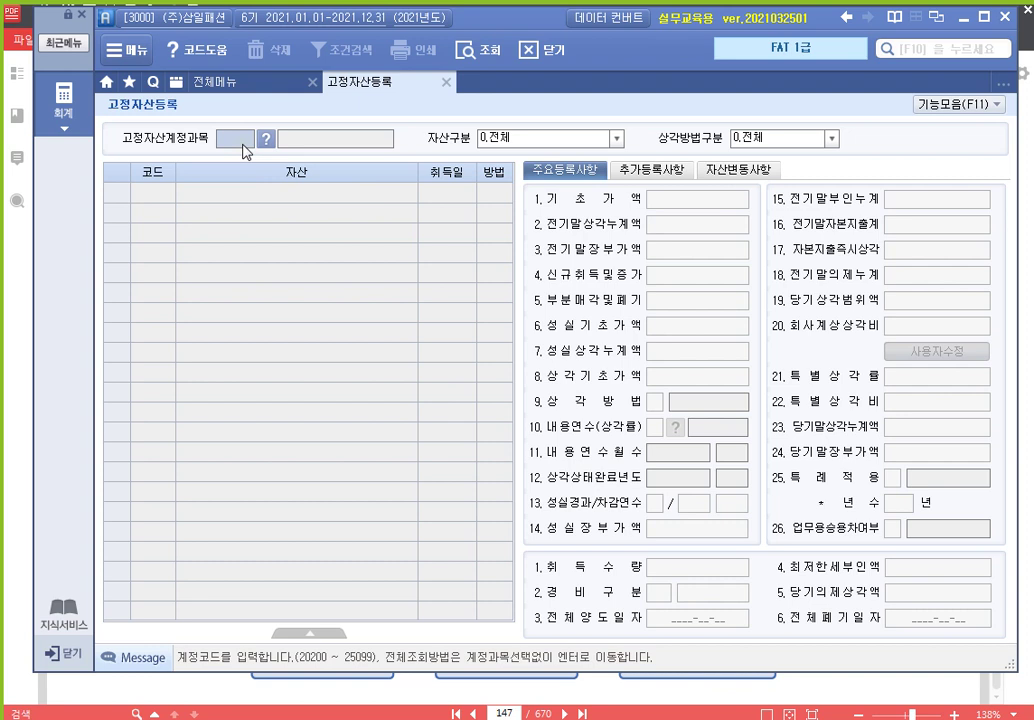
key("F2")
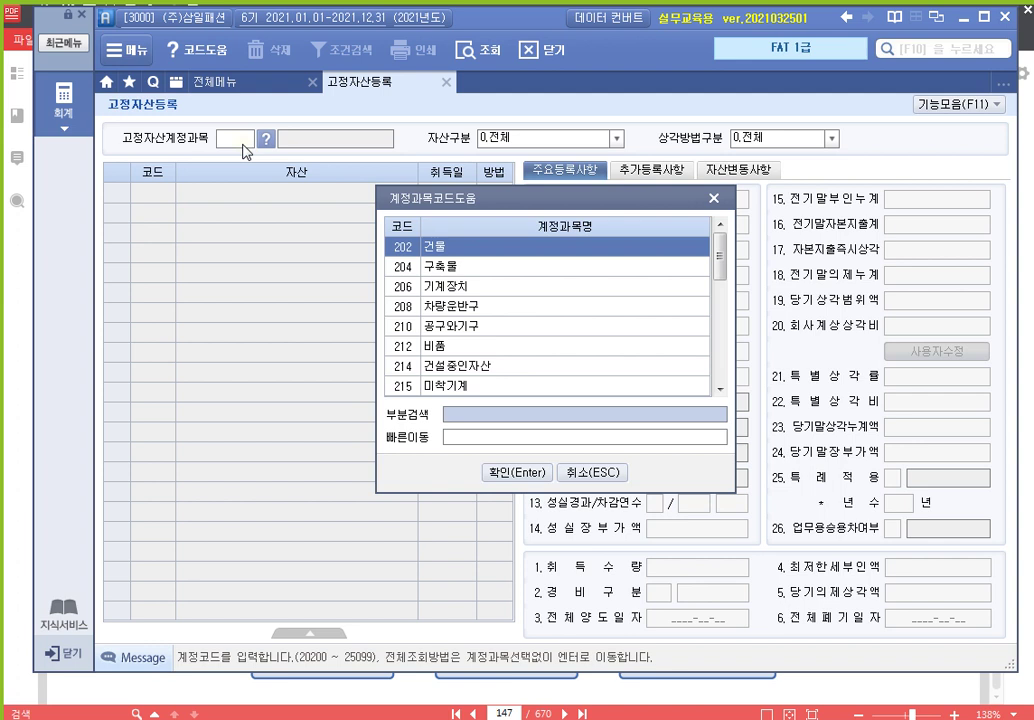
type("차량")
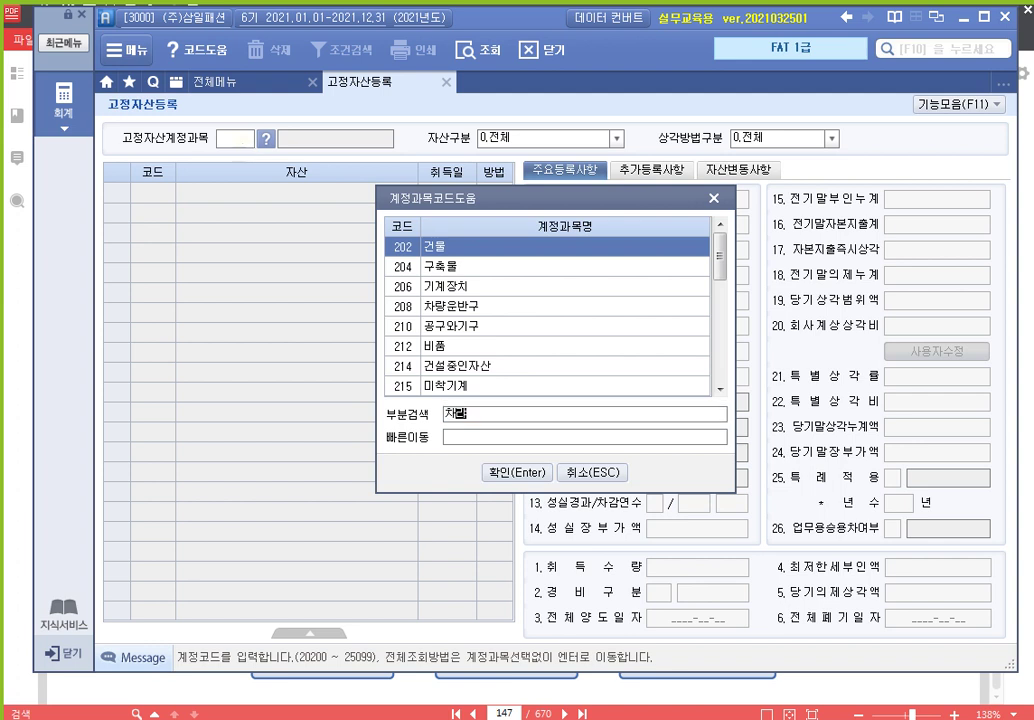
key("Return")
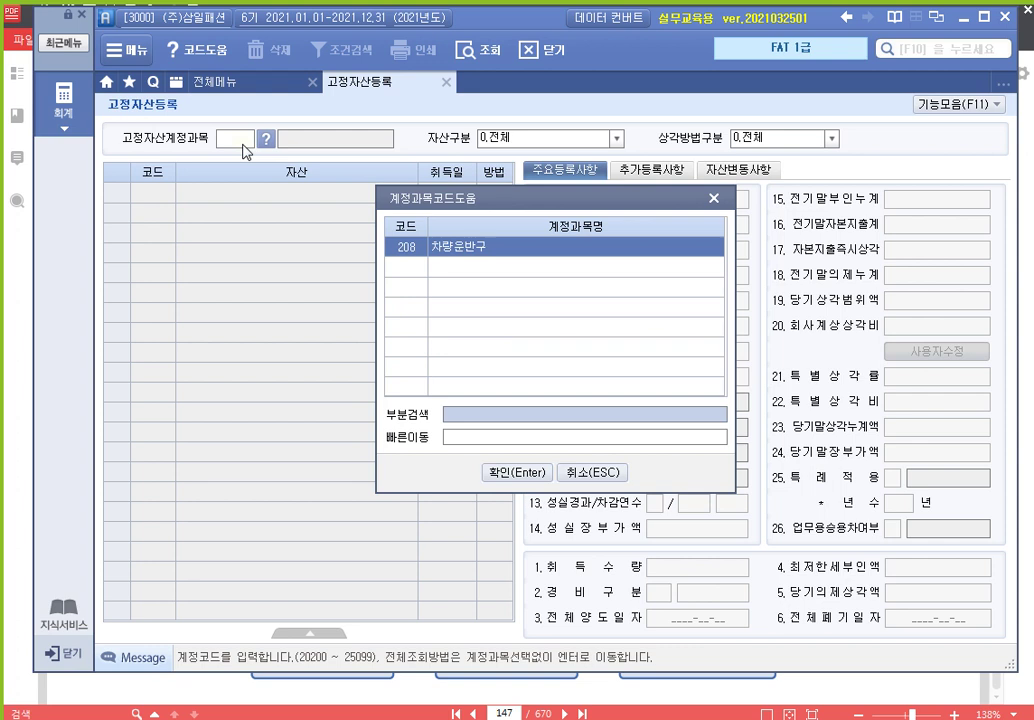
key("Return")
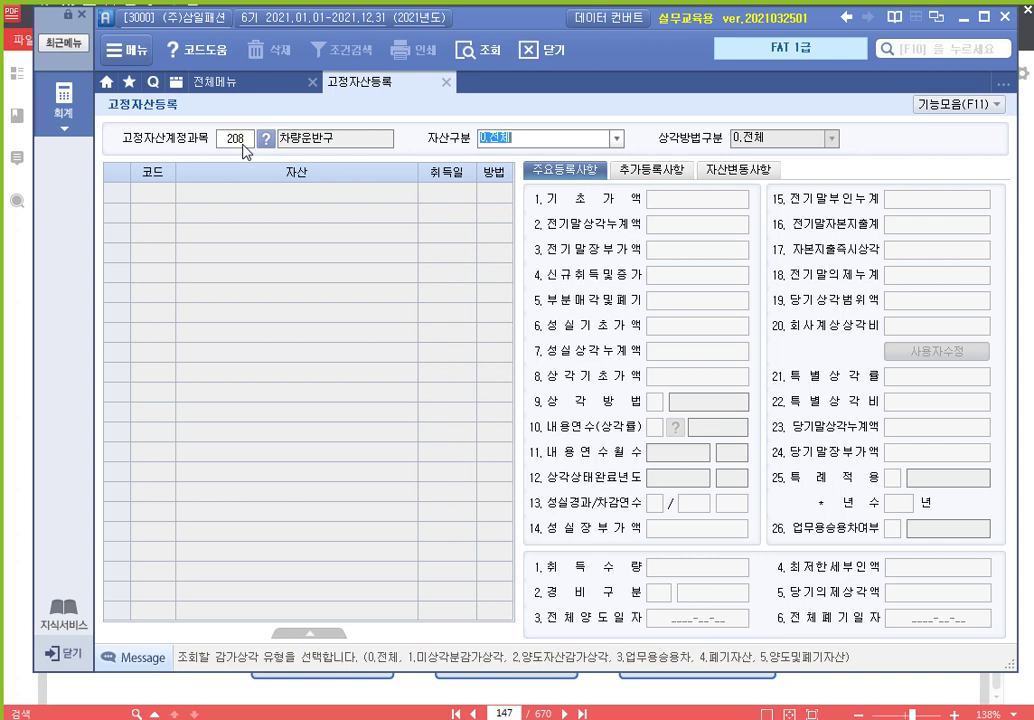
left_click(243, 144)
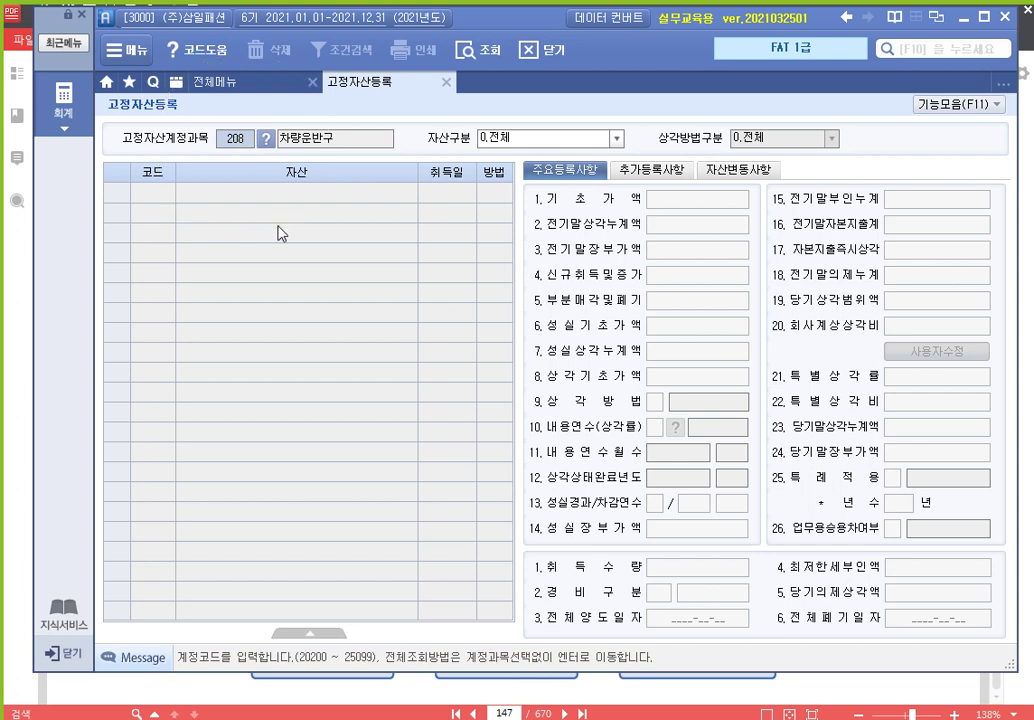
key("Return")
Add asset 002001 승용2461, acquired 2020-12-31, with a 9,000,000 opening value
left_click(294, 263)
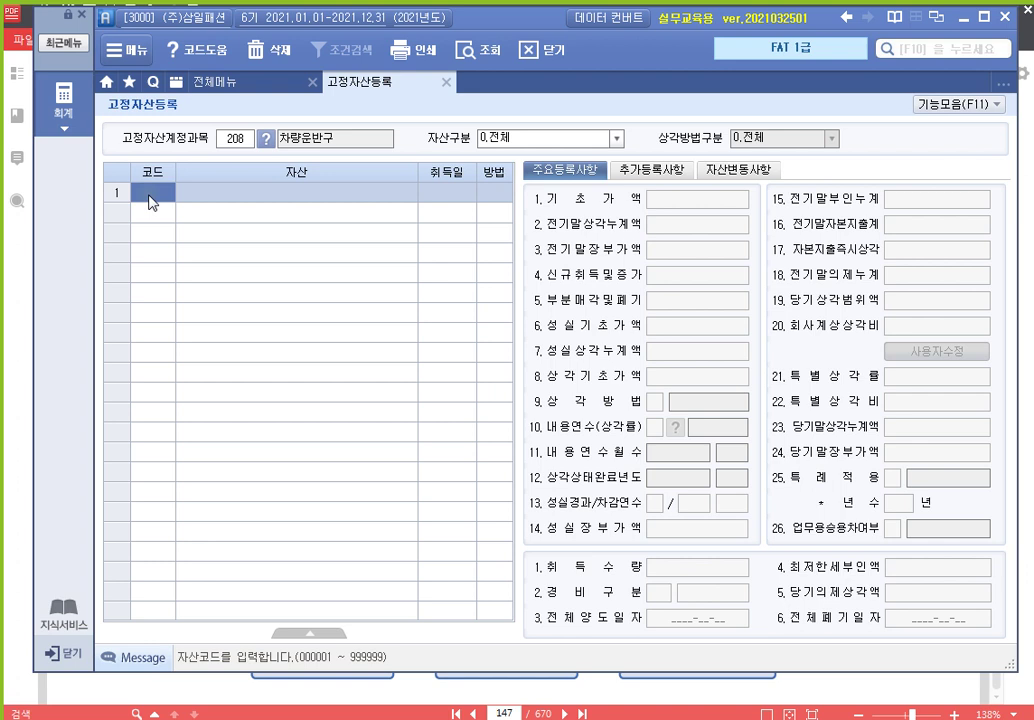
type("002001")
key("Return")
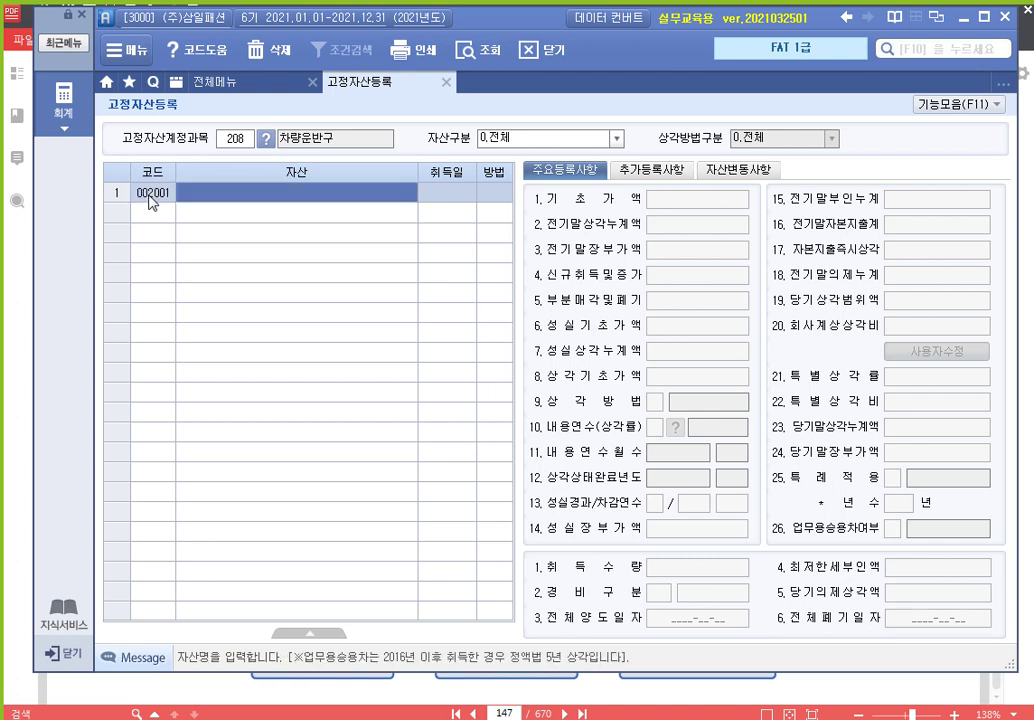
type("승용")
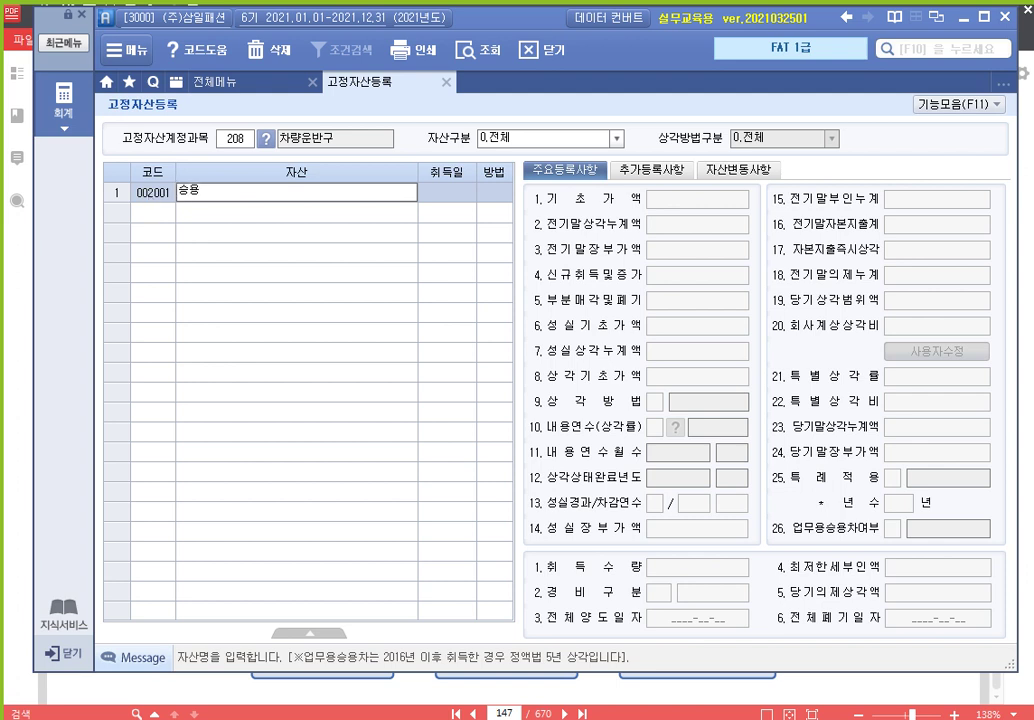
type("2461")
key("Return")
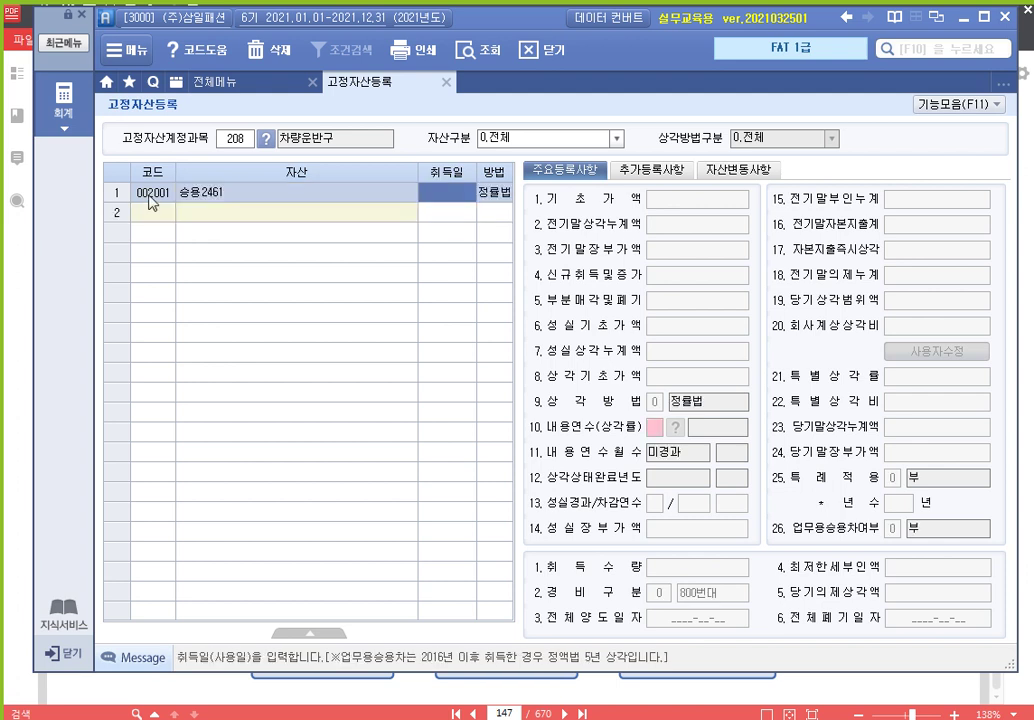
type("2020-12-")
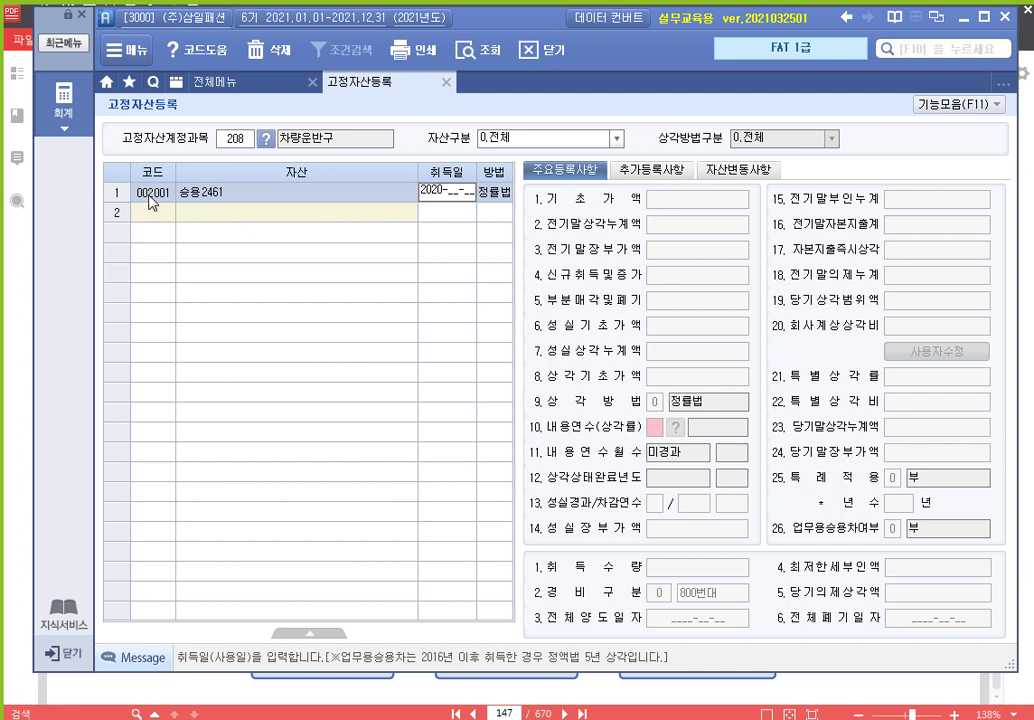
type("31")
key("Return")
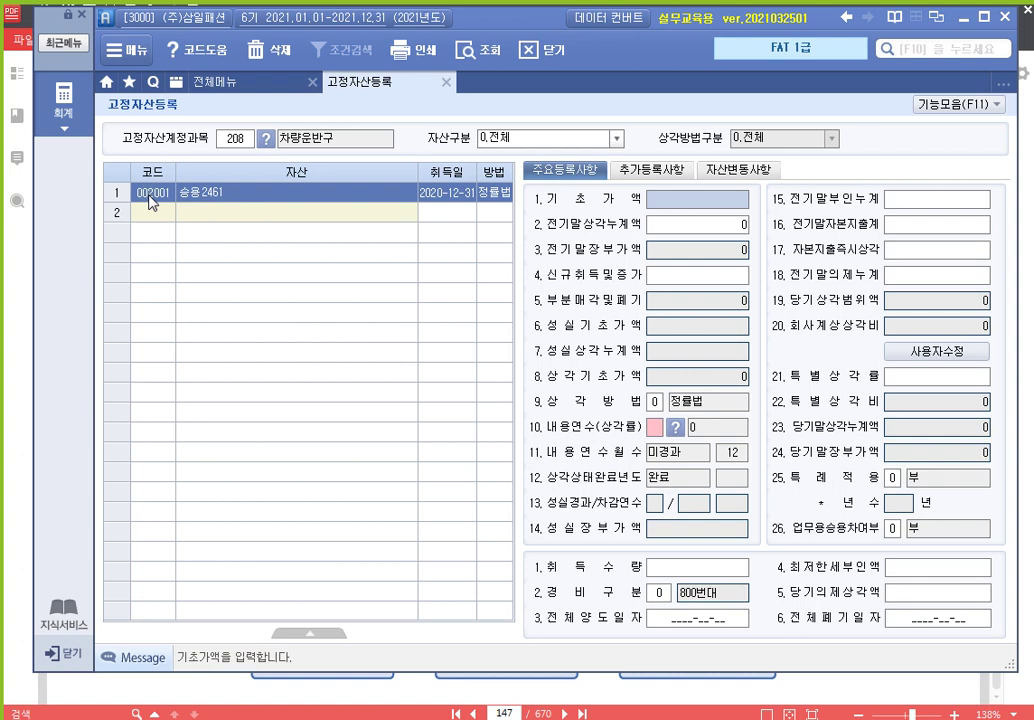
type("9000000")
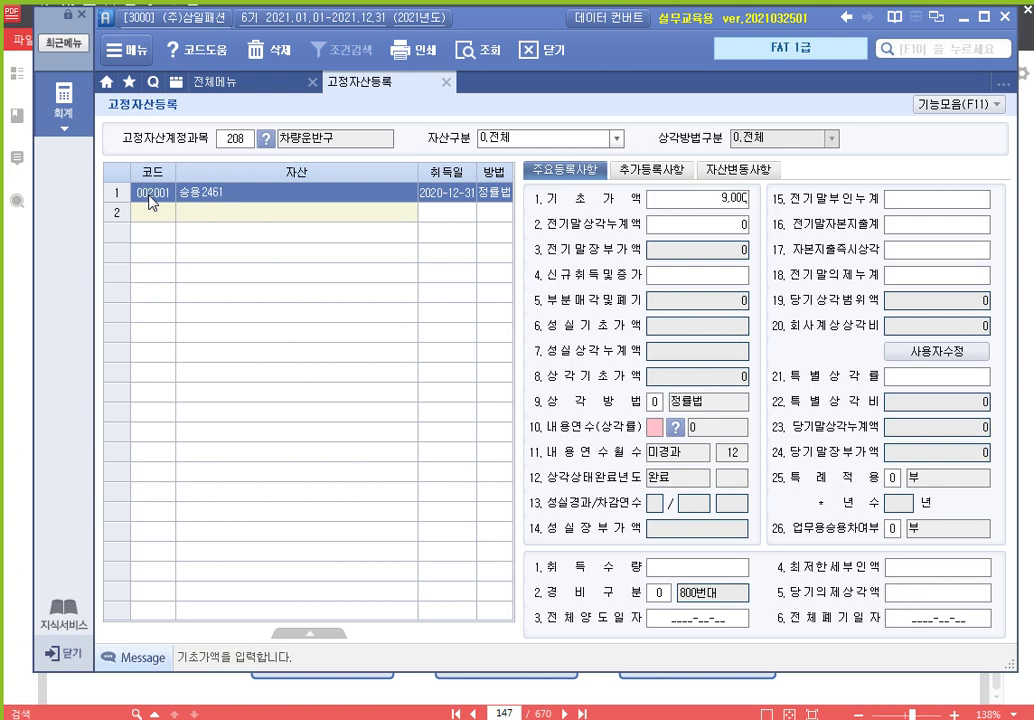
key("Return")
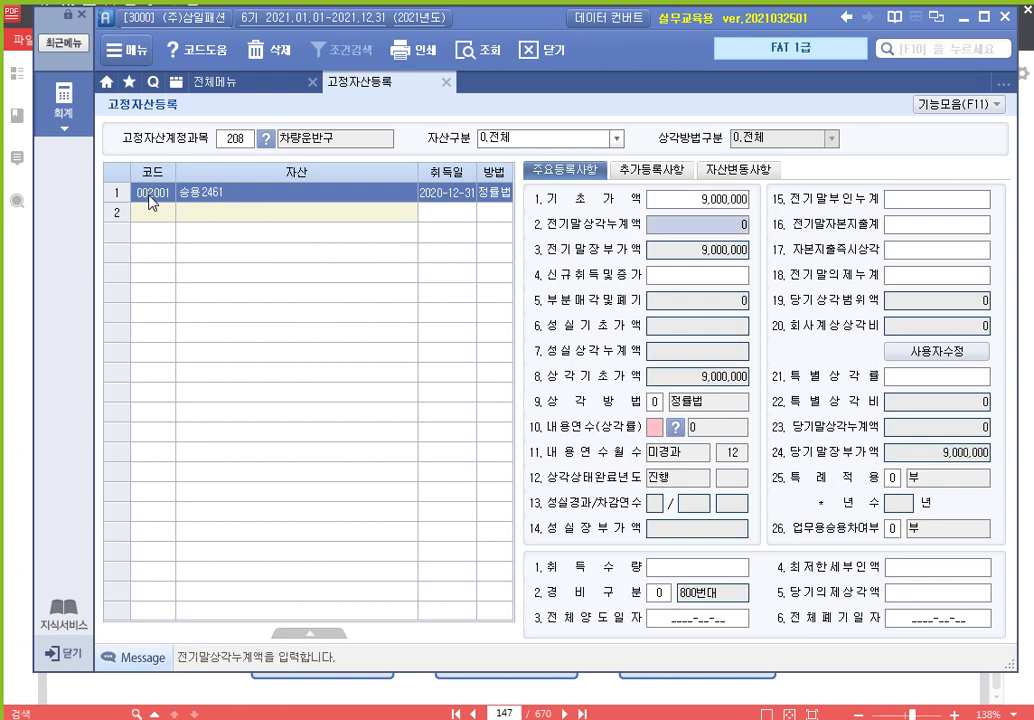
key("Return")
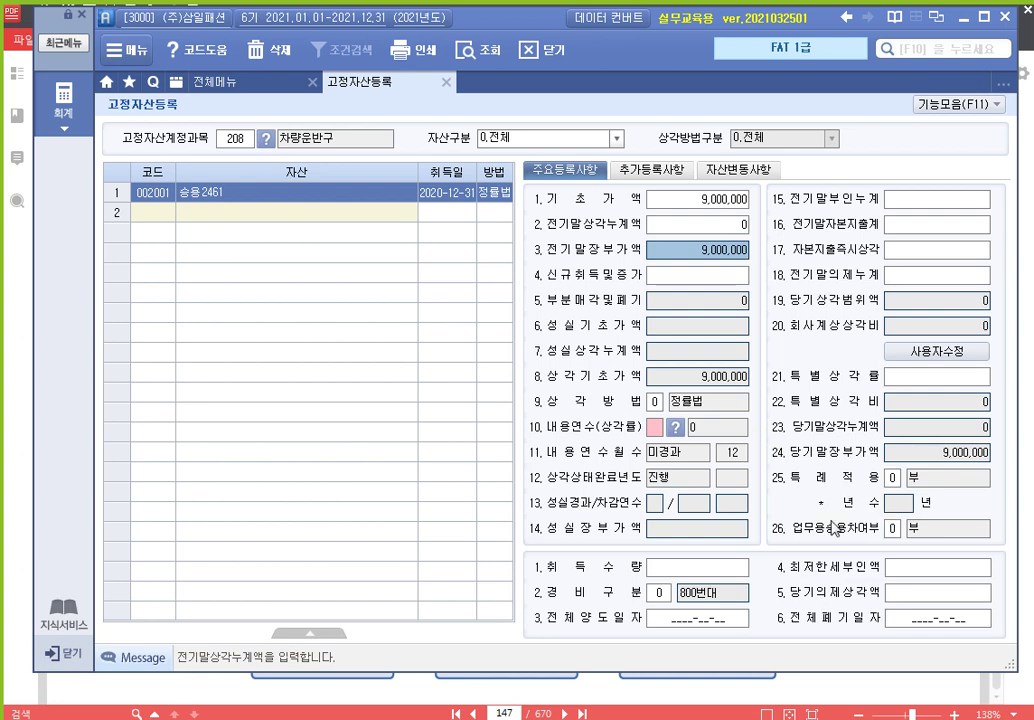
Highlight the 업무용승용차 row and its current 0 value with annotation marks
left_click(892, 530)
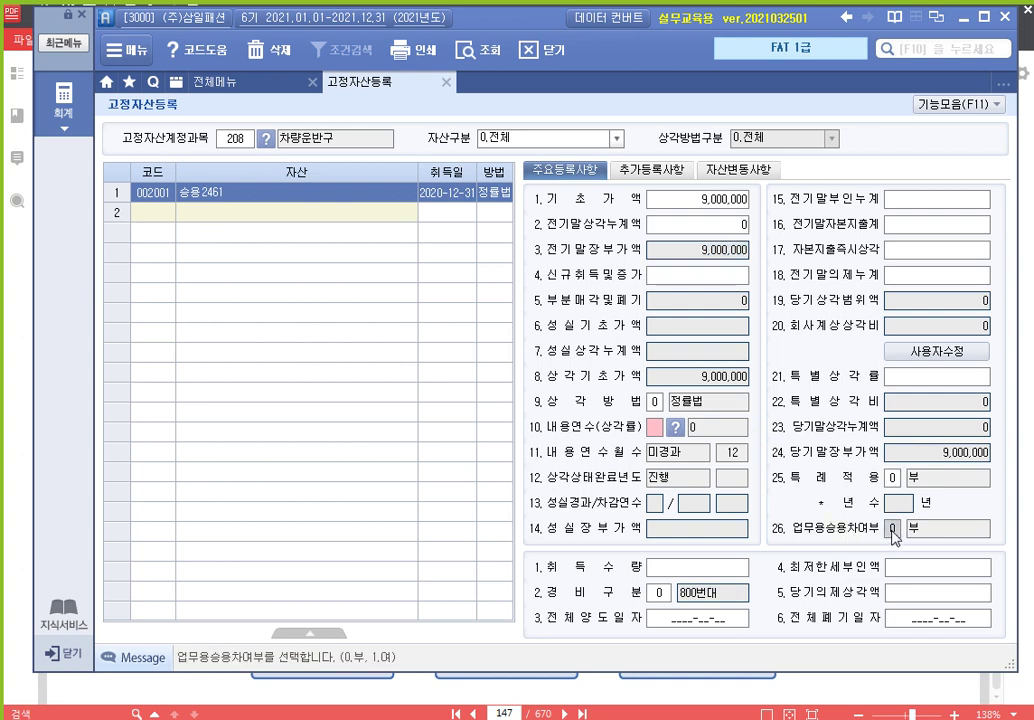
left_click_drag(765, 512, 900, 541)
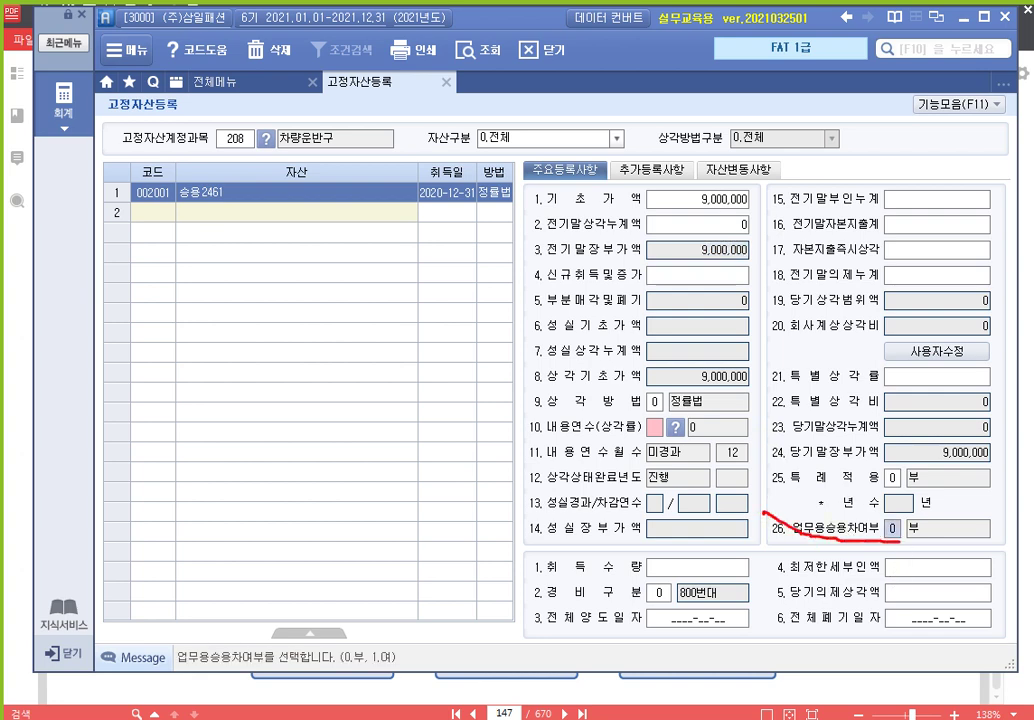
key("ctrl+z")
left_click_drag(762, 509, 1009, 547)
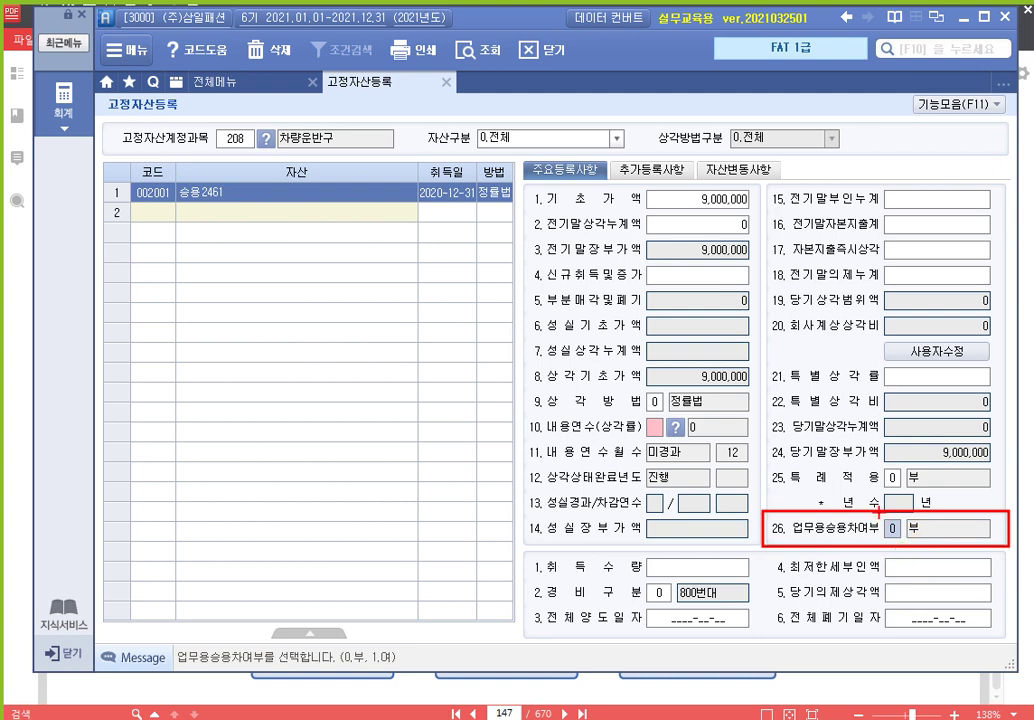
mouse_move(878, 513)
left_mouse_down()
mouse_move(887, 538)
mouse_move(907, 524)
mouse_move(908, 547)
left_mouse_up()
Set 업무용승용차 to 1 (여) for asset 002001 승용2461
key("ctrl+z")
type("1")
key("Return")
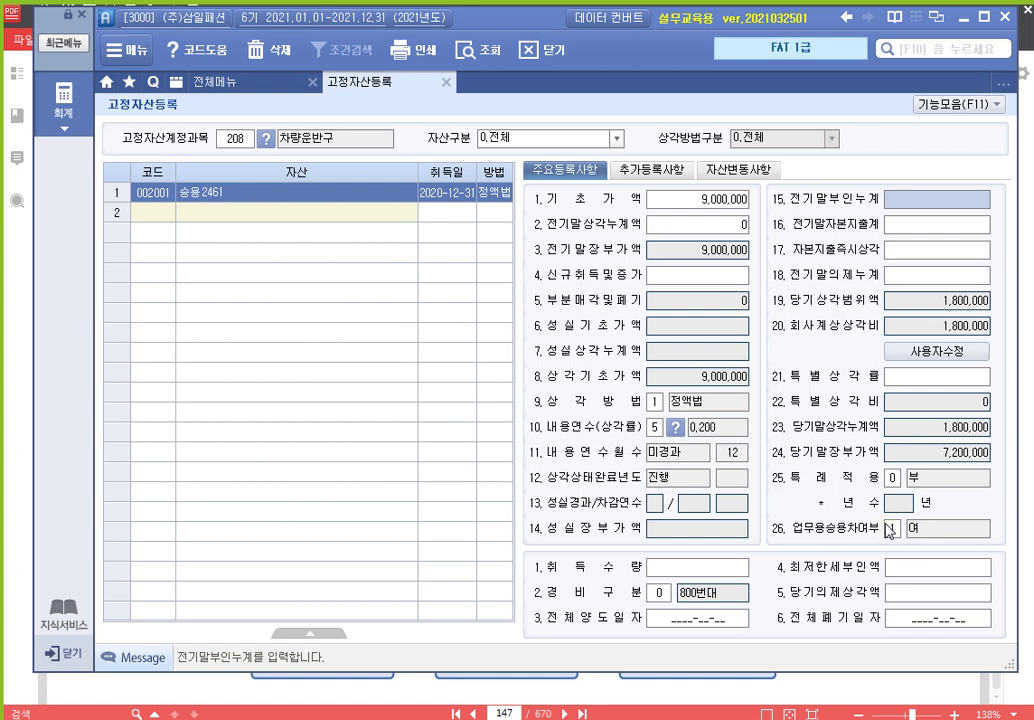
left_click(891, 529)
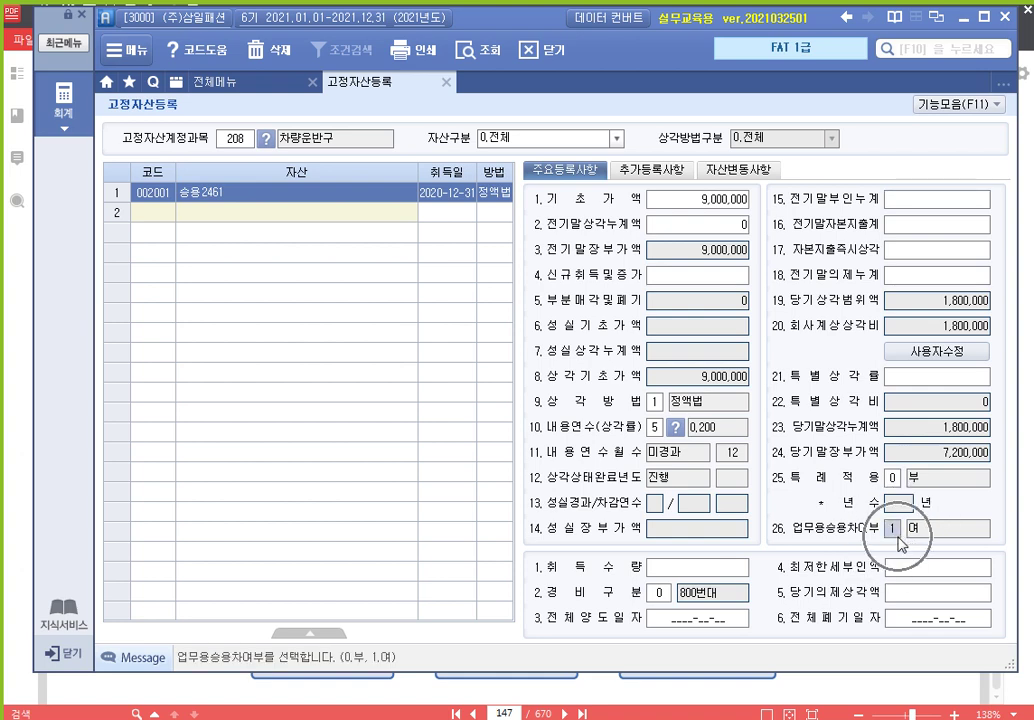
left_click(898, 538)
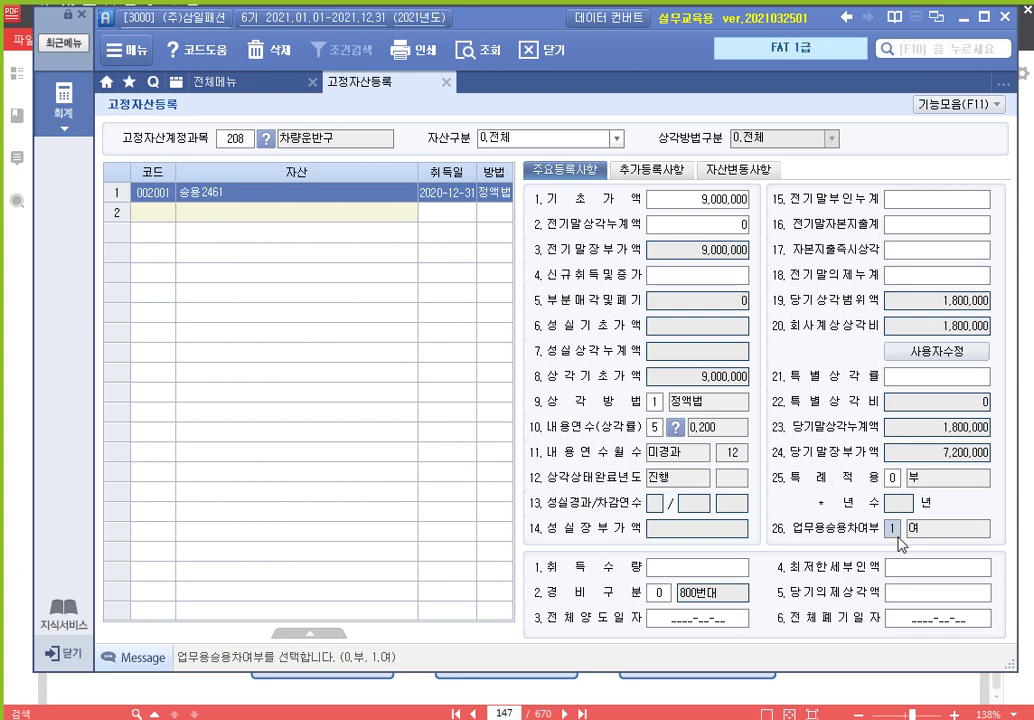
Review the 5-year useful life and the business-car setting against the exercise PDF
left_click(655, 427)
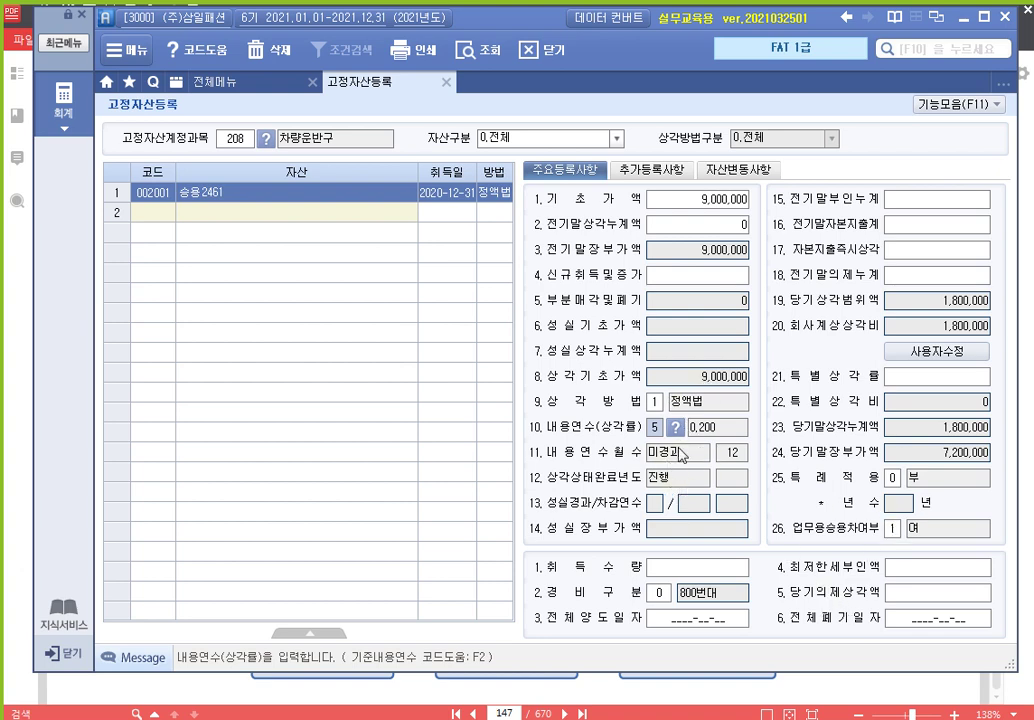
left_click(893, 530)
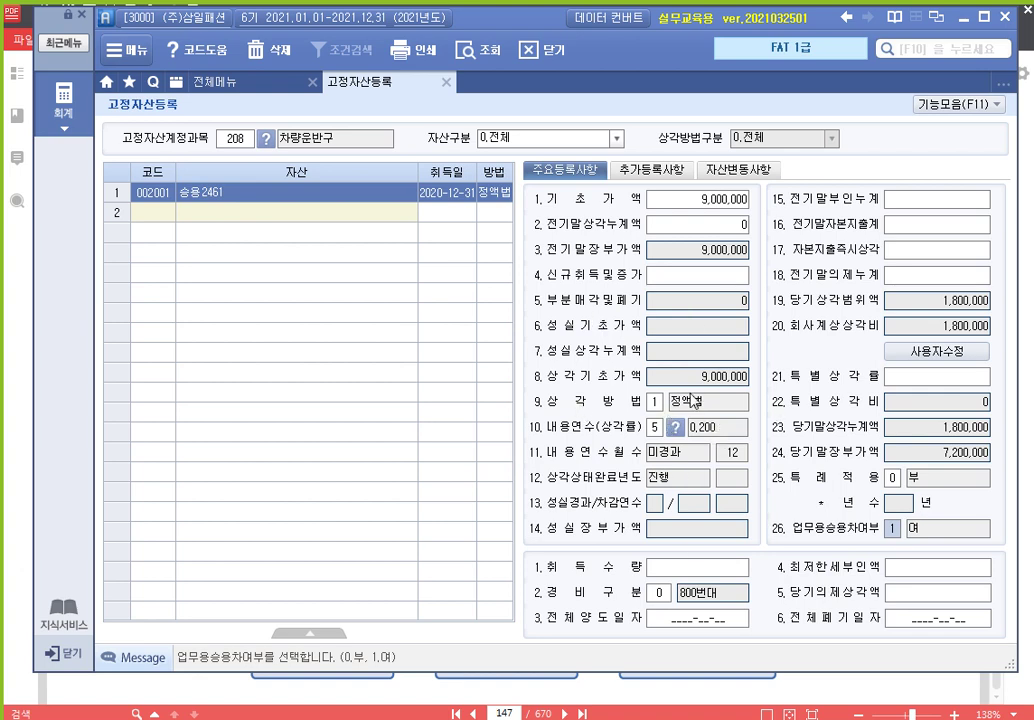
left_click(842, 684)
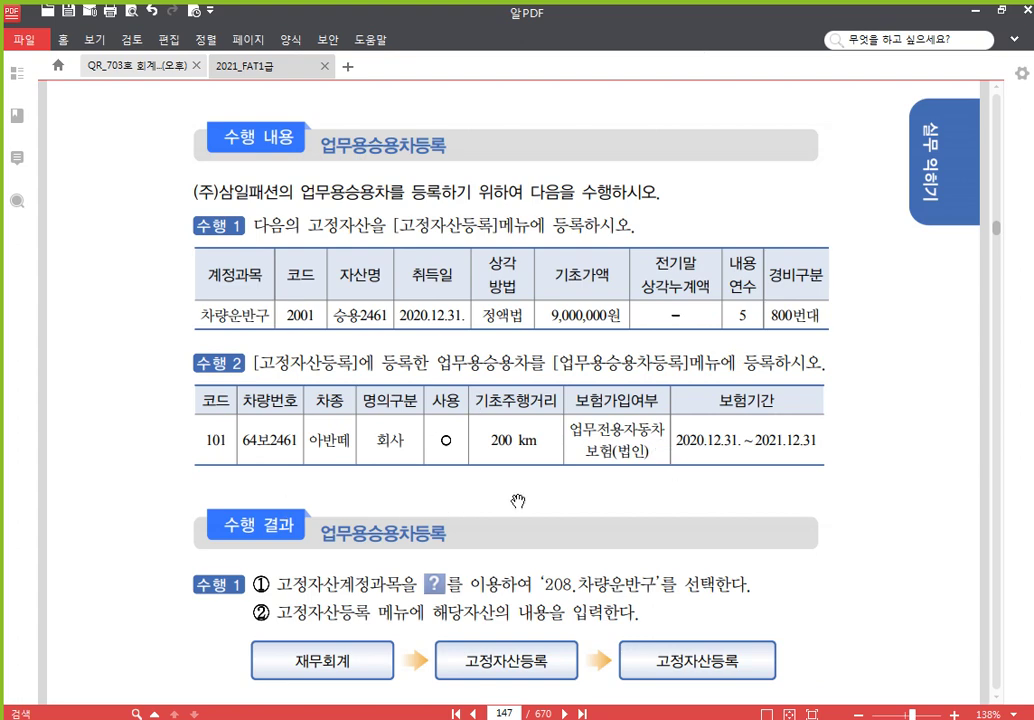
key("alt+Tab")
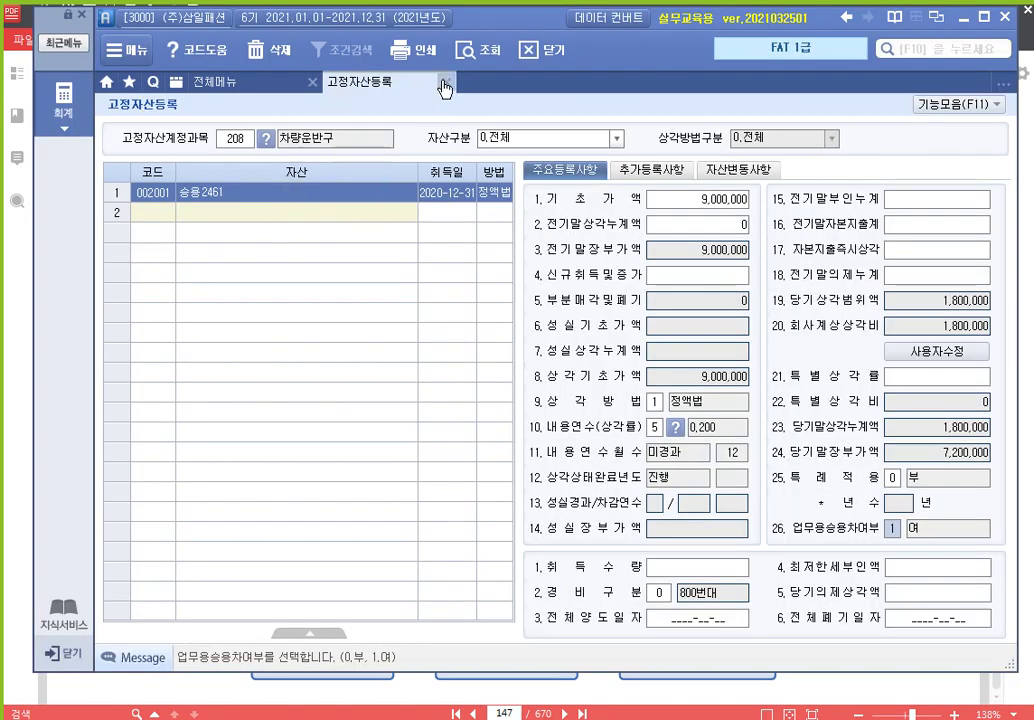
Close 고정자산등록 and open 업무용승용차등록 from 기초정보관리 in the full menu
left_click(445, 82)
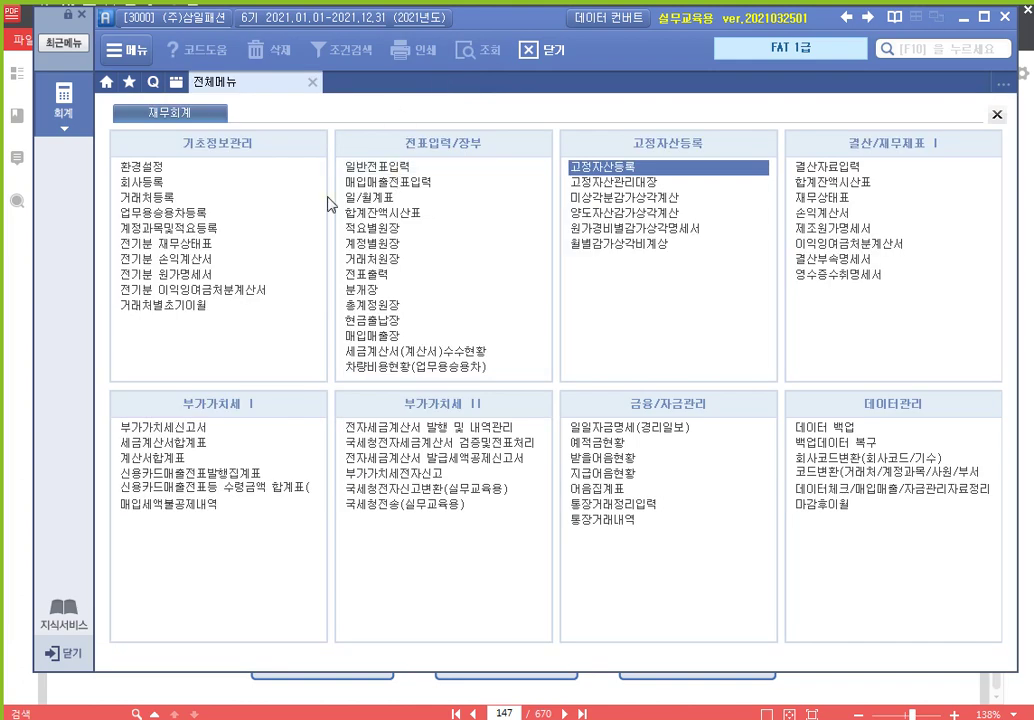
mouse_move(111, 200)
left_mouse_down()
mouse_move(133, 220)
mouse_move(250, 227)
left_mouse_up()
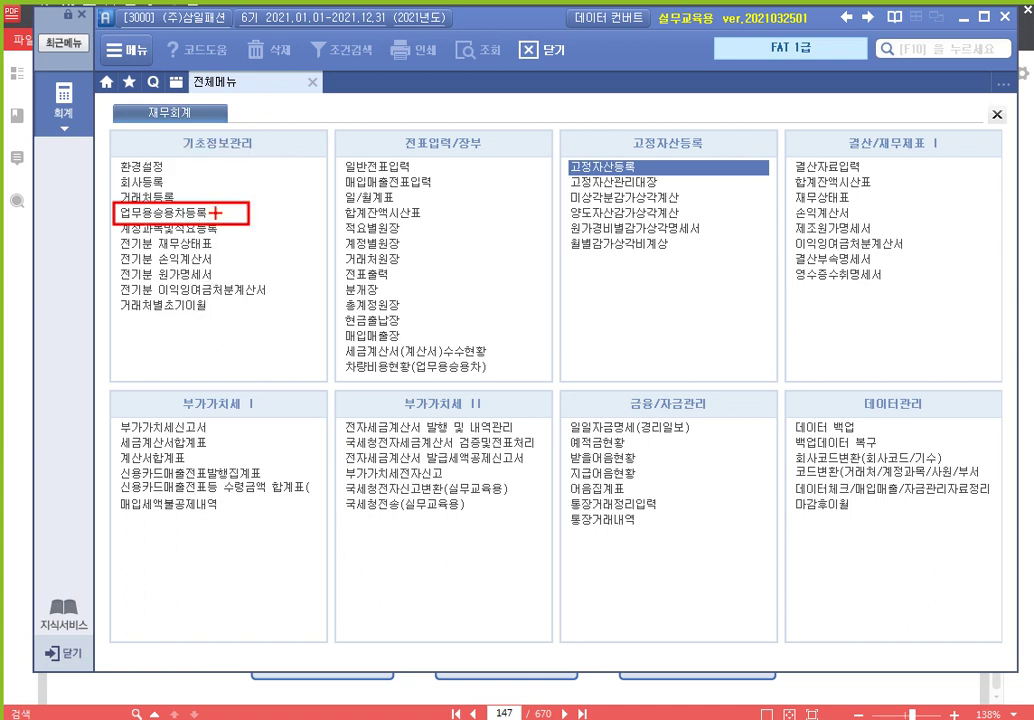
left_click(220, 211)
double_click(220, 211)
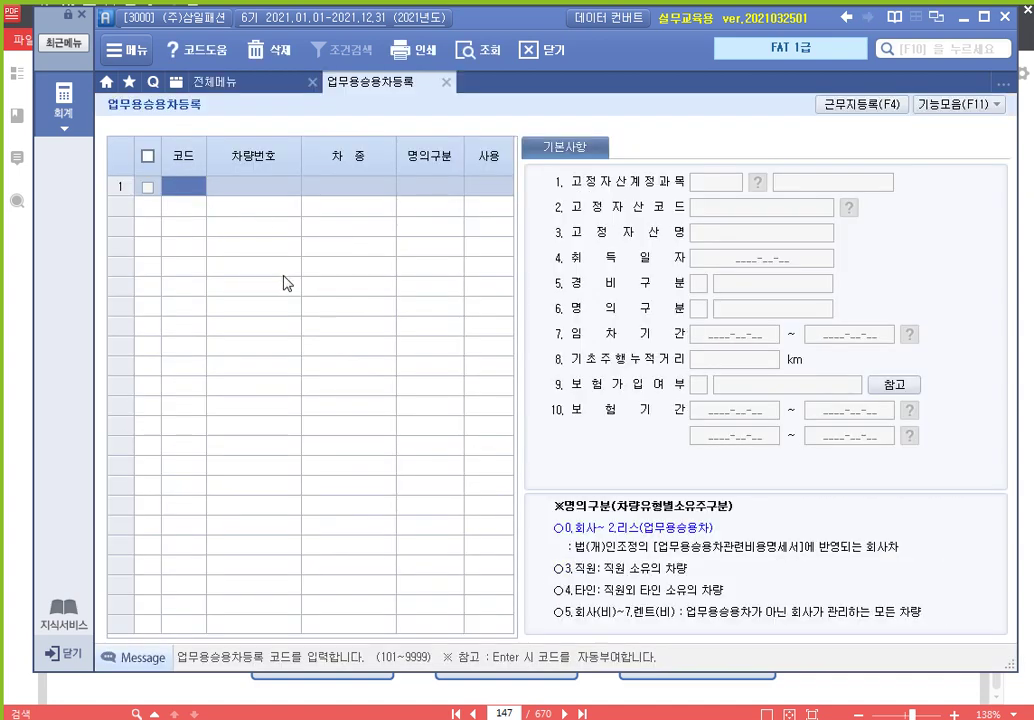
type("0101")
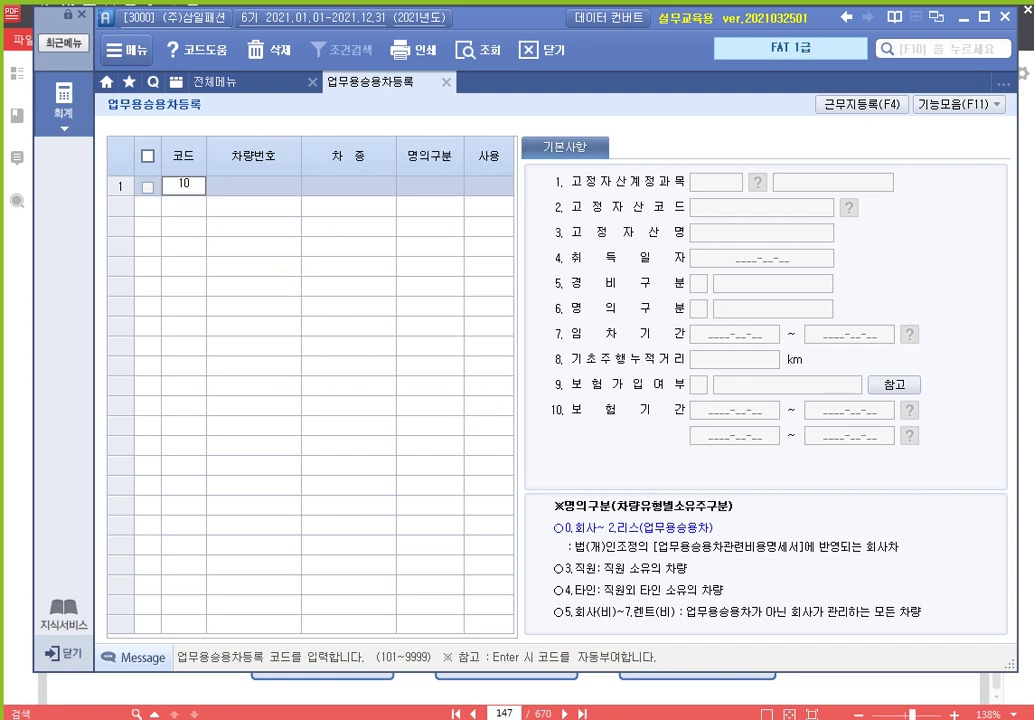
key("Return")
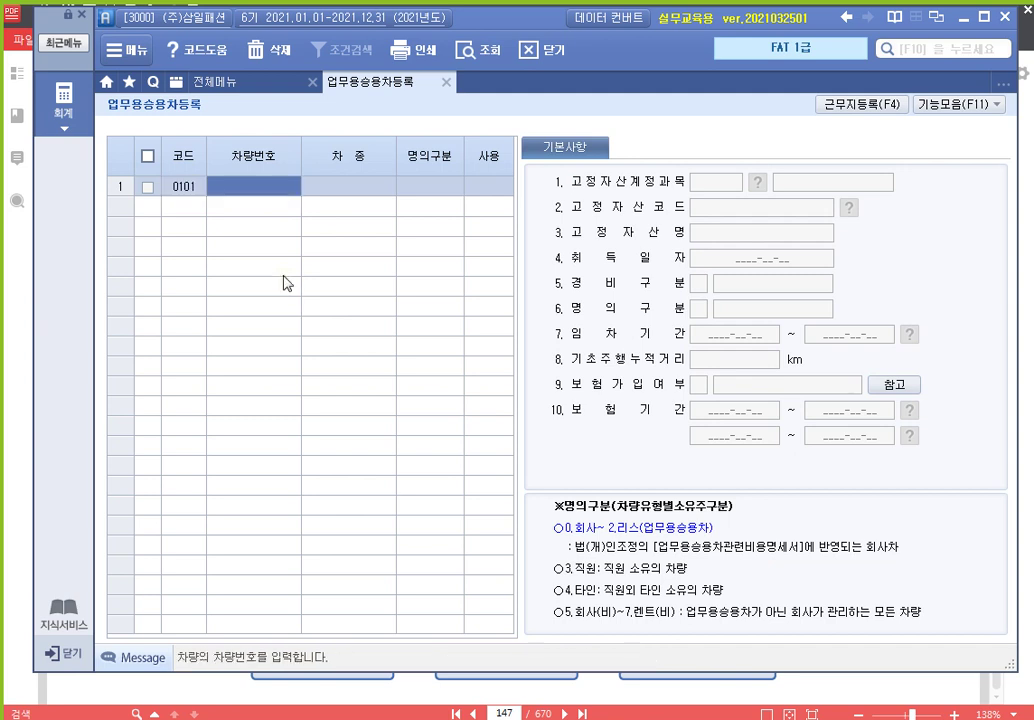
type("64")
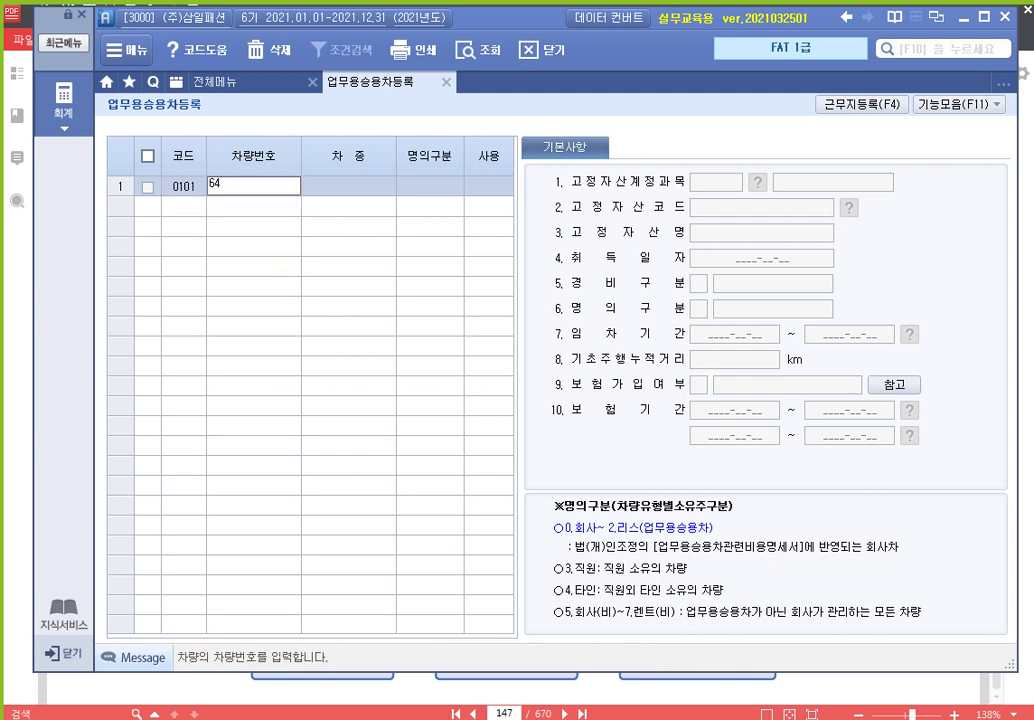
type("로2461")
key("Return")
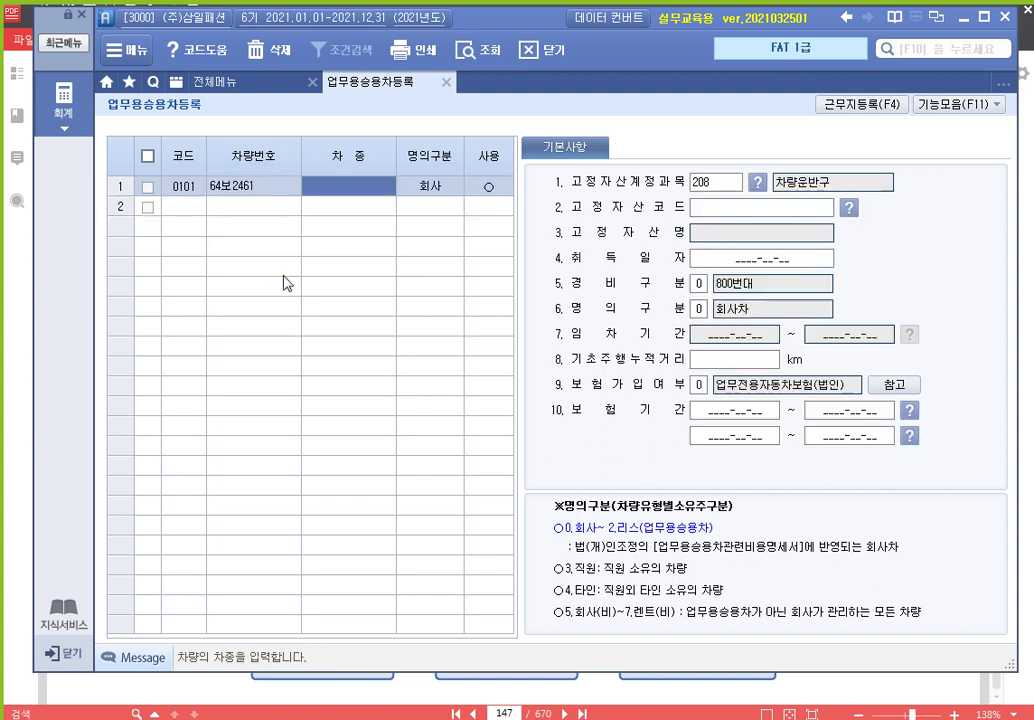
type("아반떼")
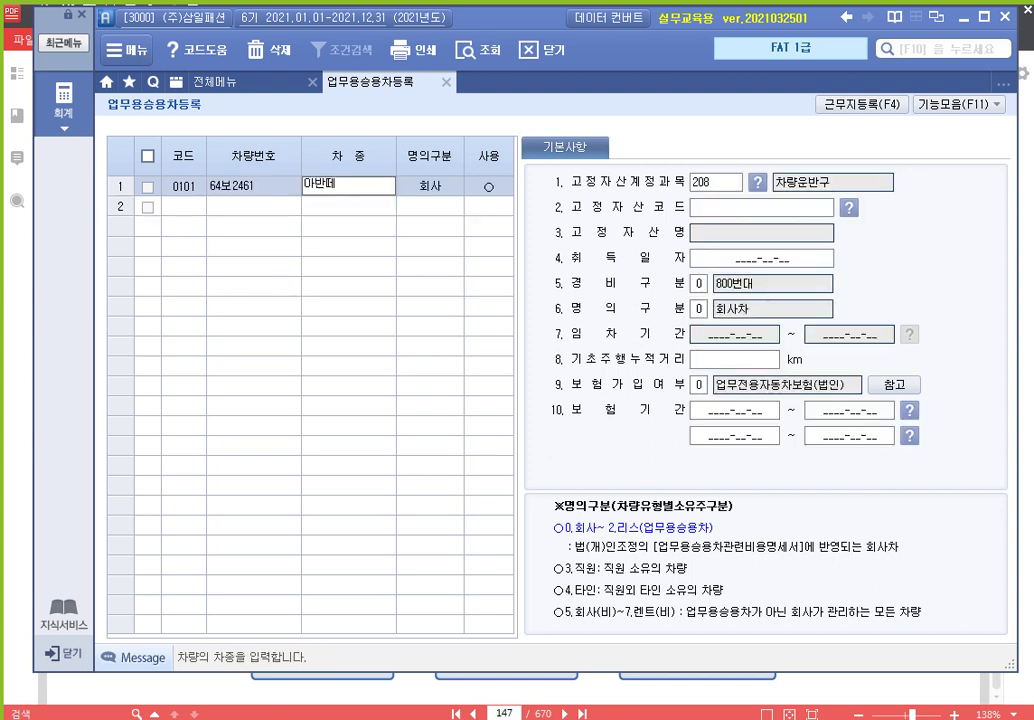
key("Return")
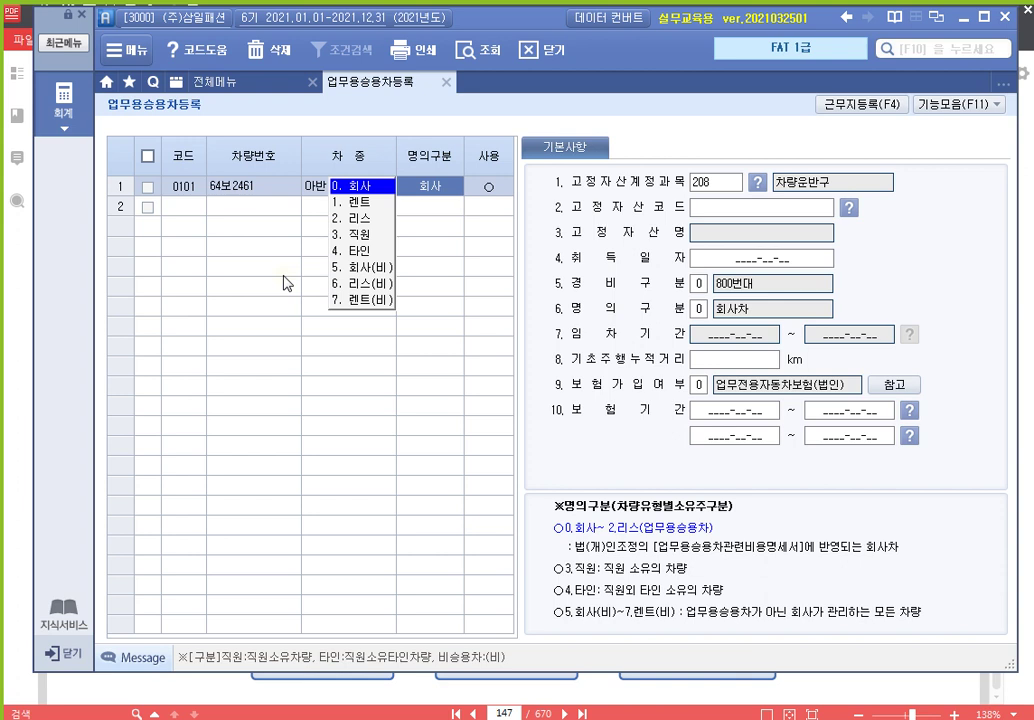
key("Return")
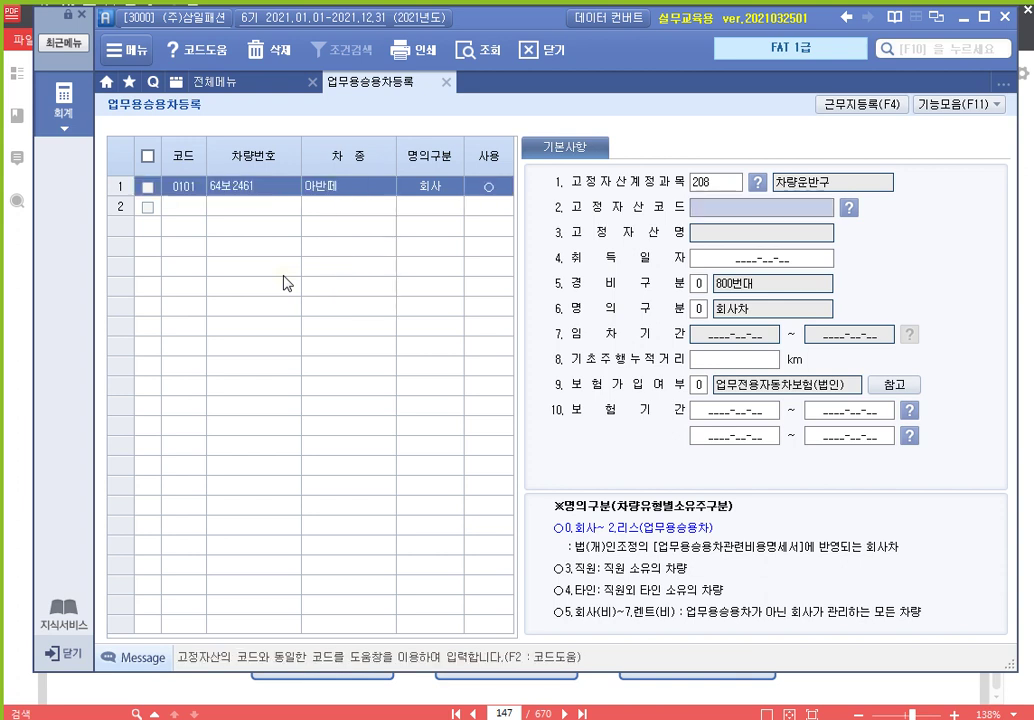
left_click(769, 216)
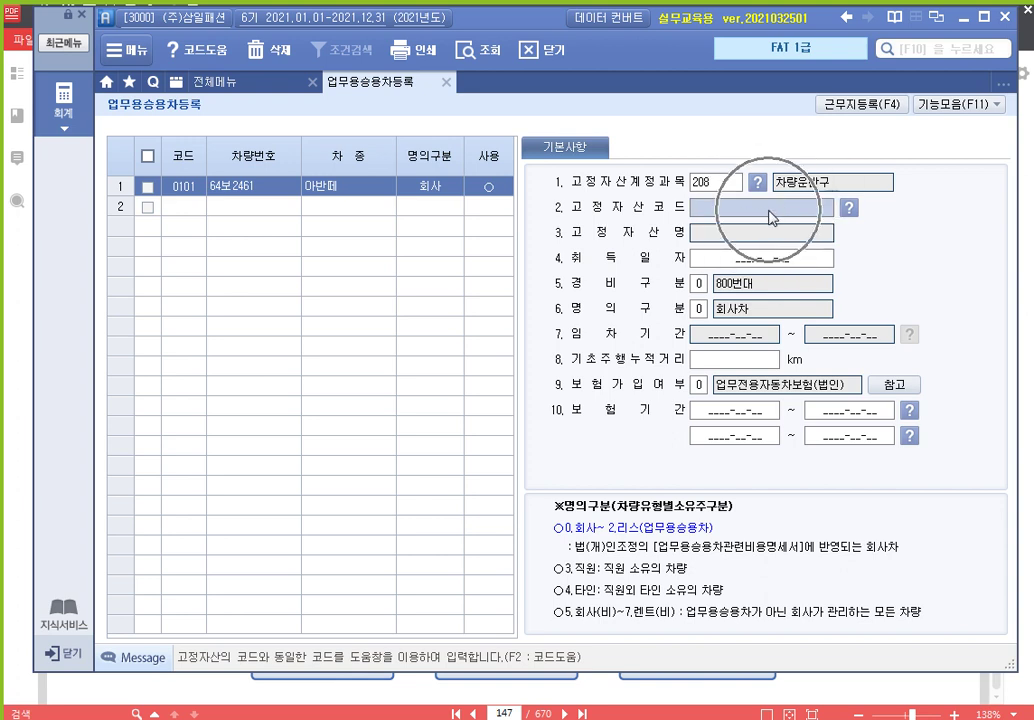
left_click(769, 216)
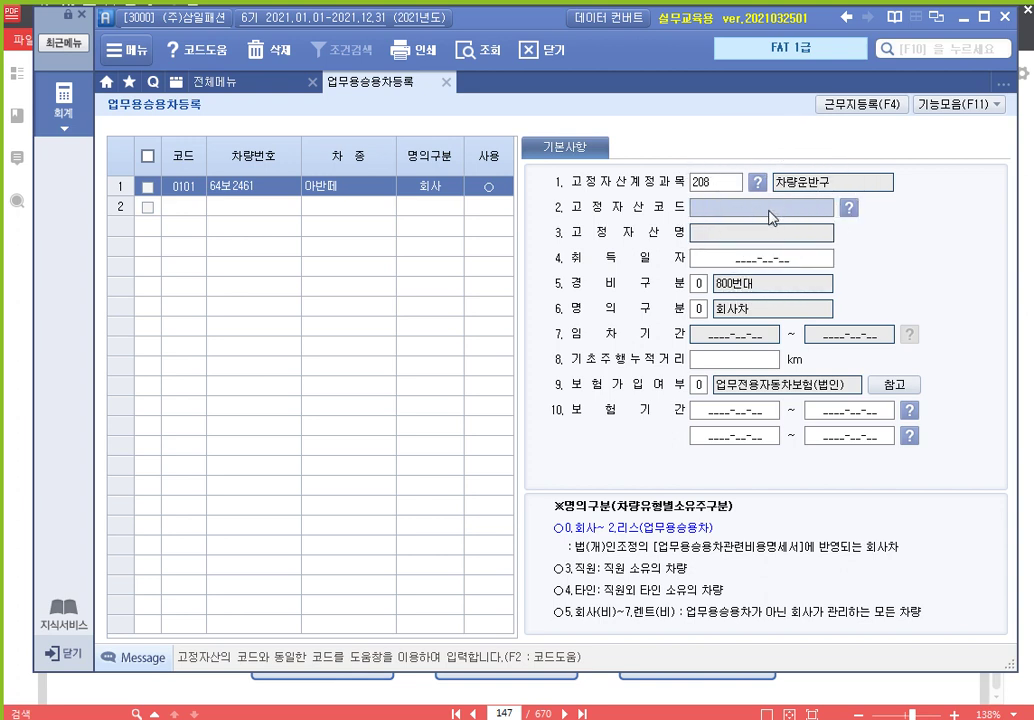
key("F2")
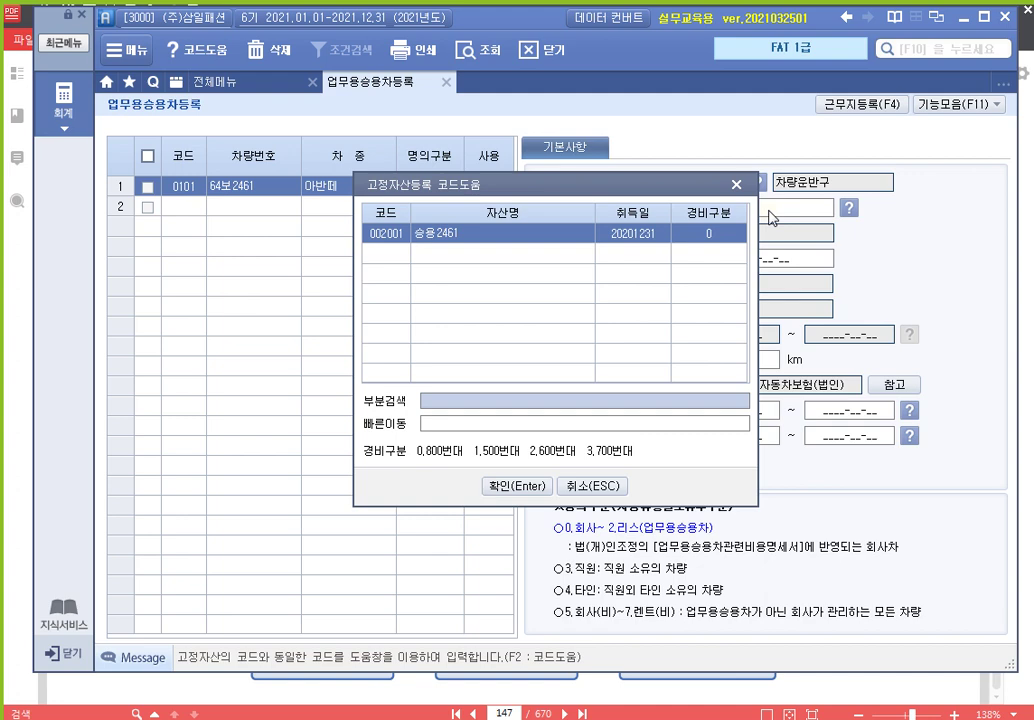
Link vehicle 0101 to fixed asset 002001 승용2461
key("Return")
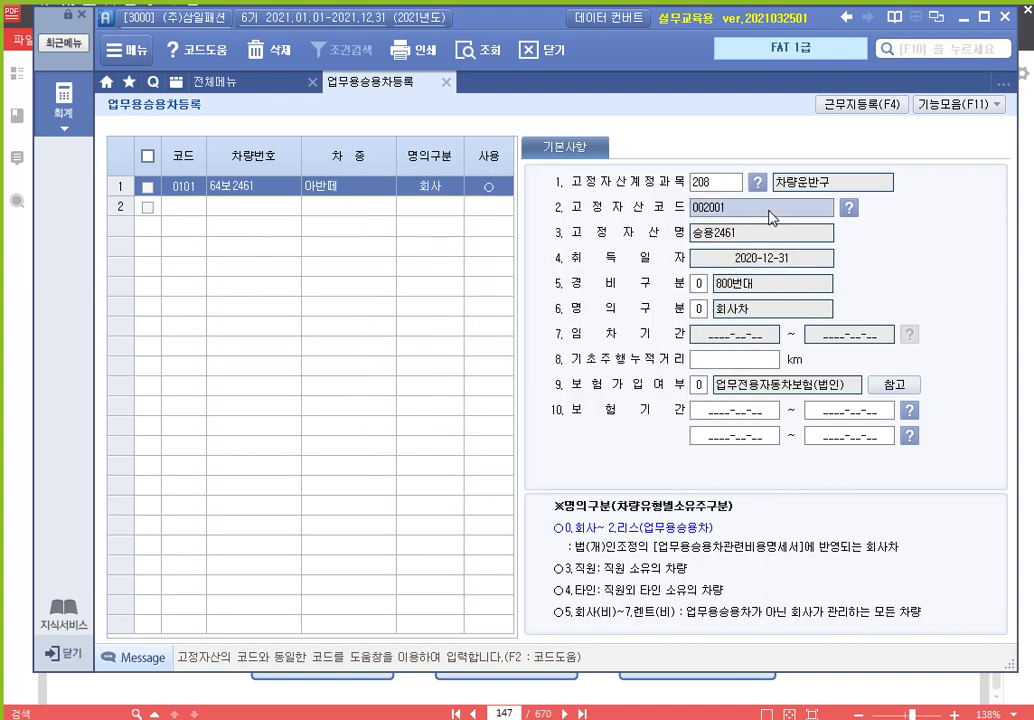
key("ctrl")
key("ctrl")
mouse_move(553, 198)
left_mouse_down()
mouse_move(623, 215)
mouse_move(870, 227)
left_mouse_up()
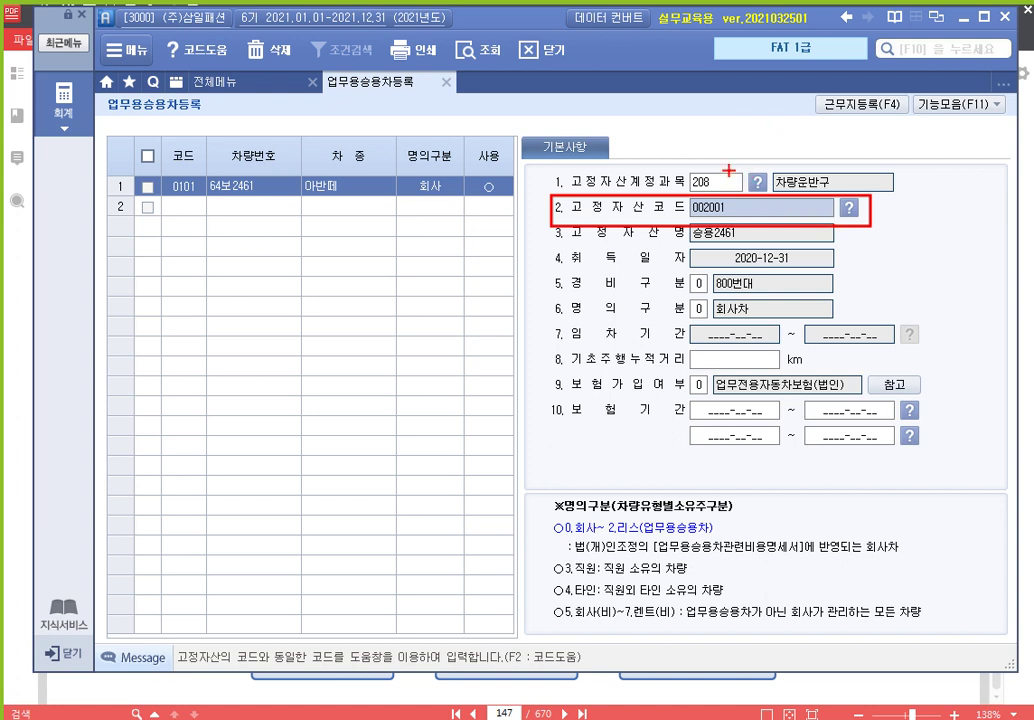
key("Escape")
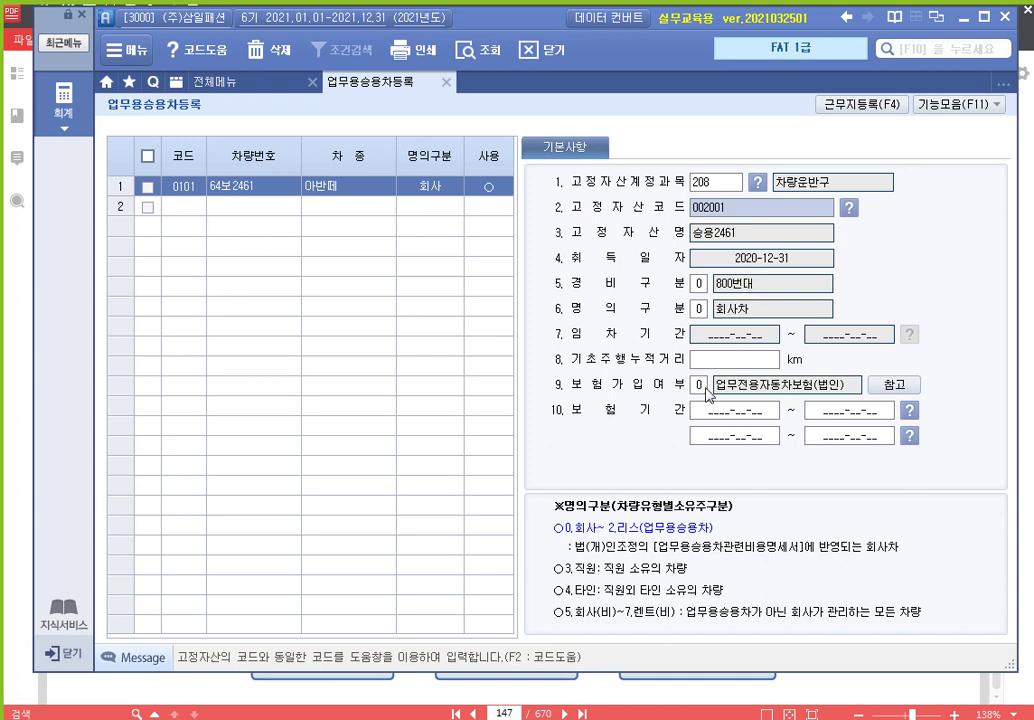
Enter 200 km base mileage and 업무전용자동차보험(법인) cover from 2020-12-31 to 2021-12-31
left_click(762, 364)
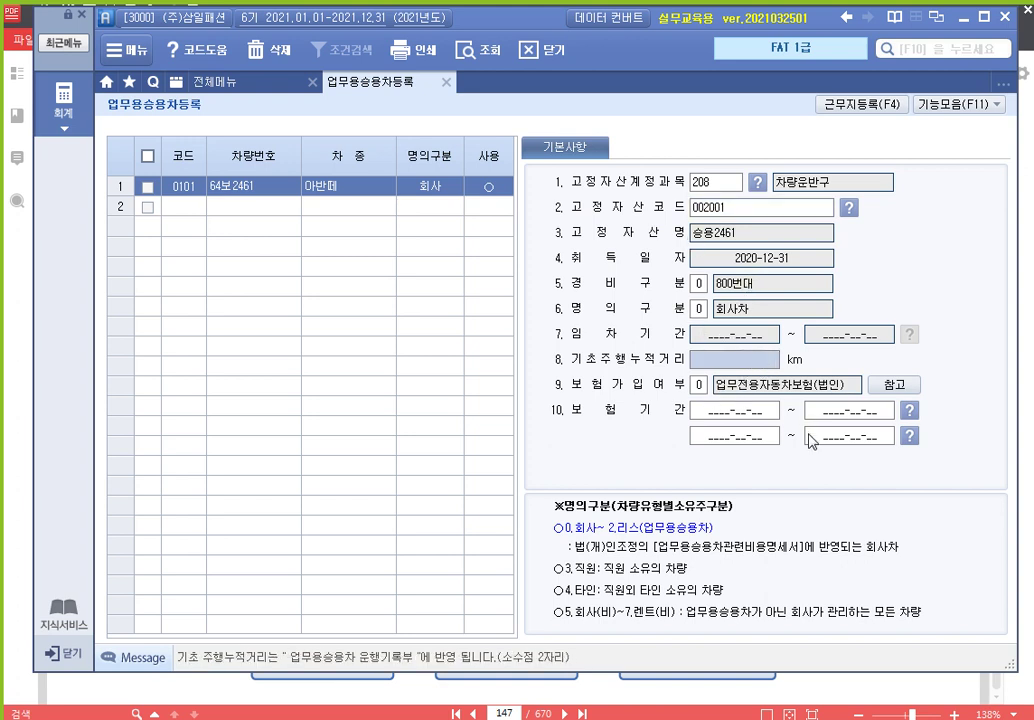
type("200")
key("Return")
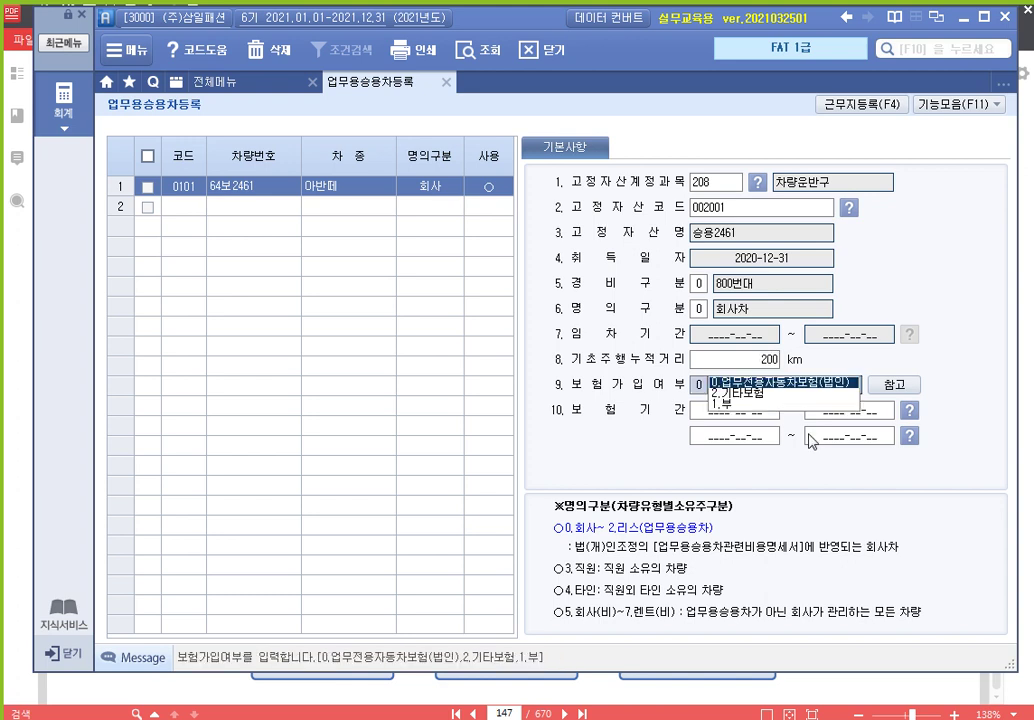
key("Return")
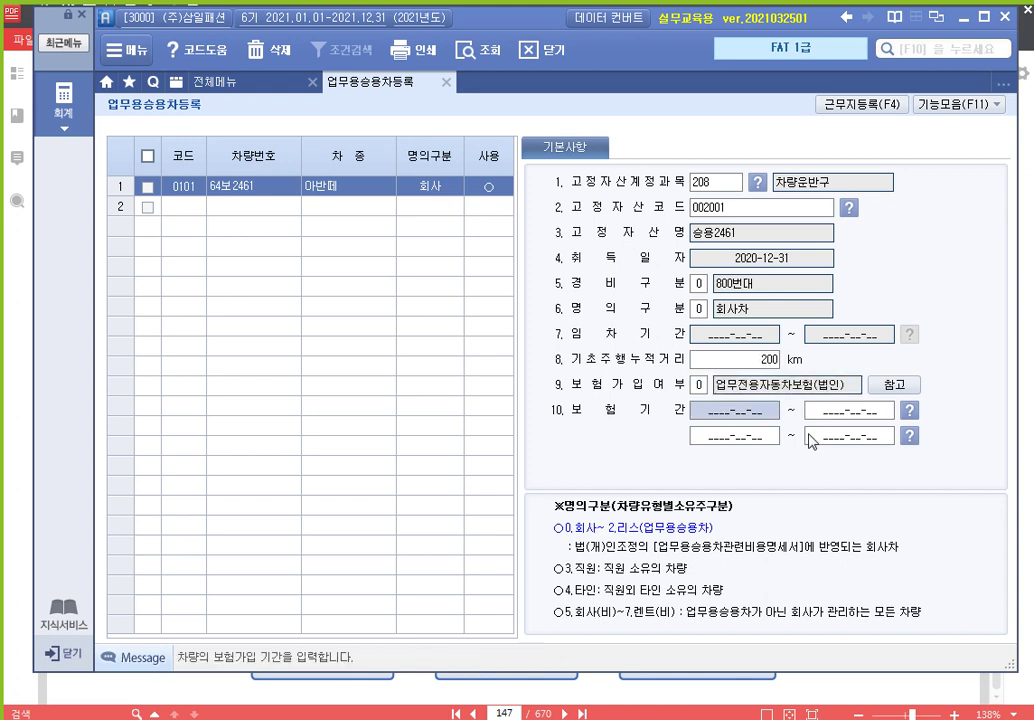
type("2020-")
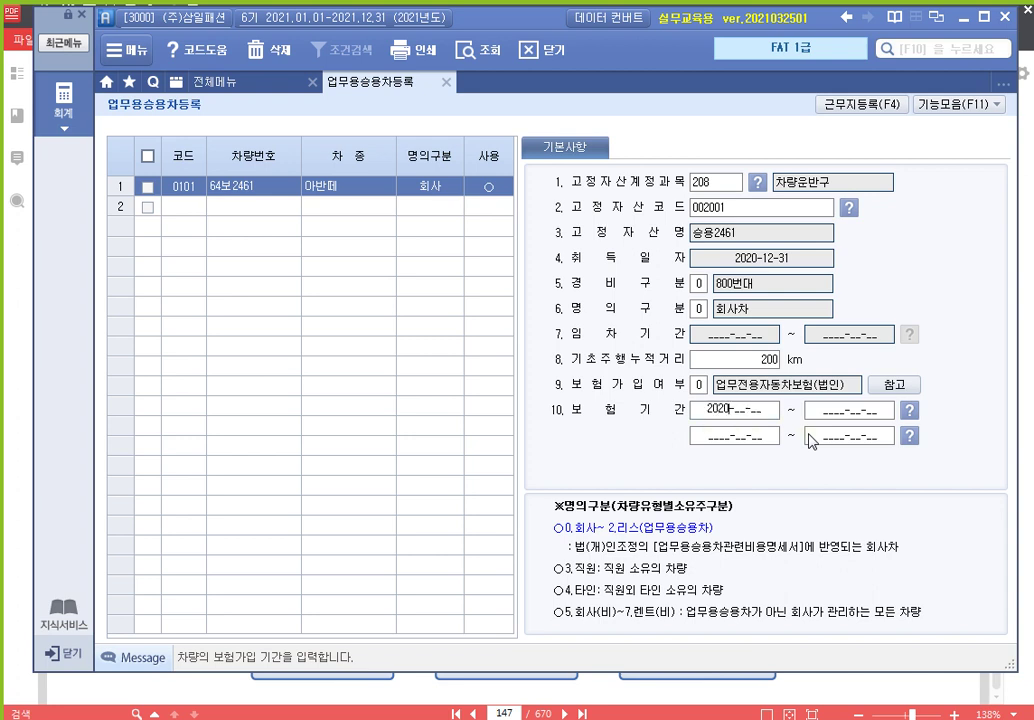
type("12-31")
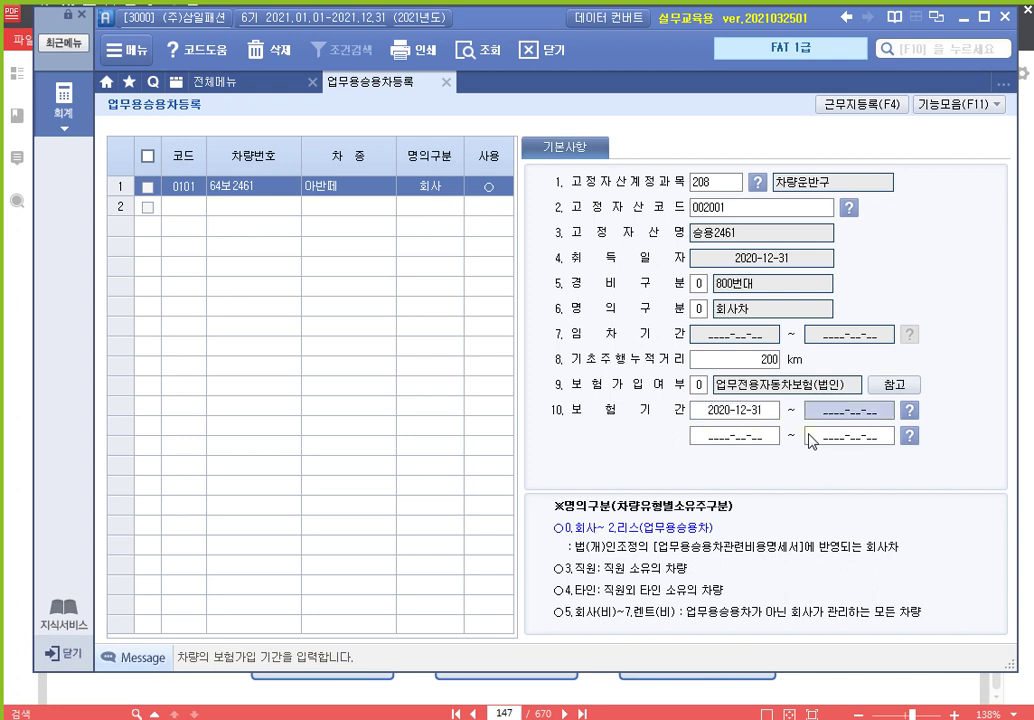
type(" ~ 2021-12-")
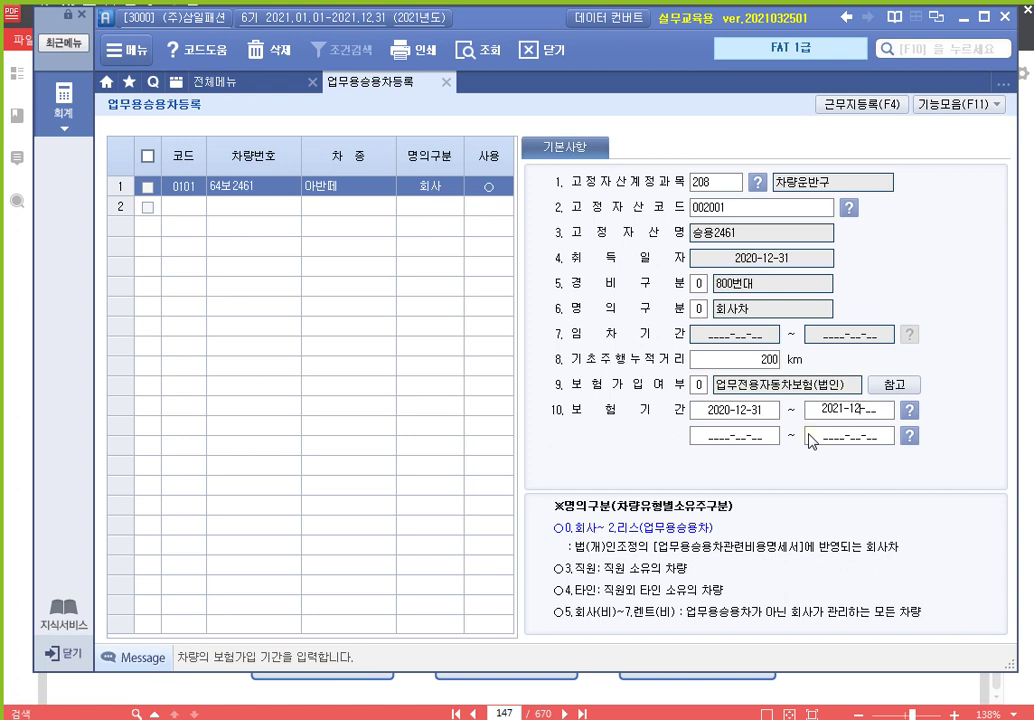
type("31")
key("Return")
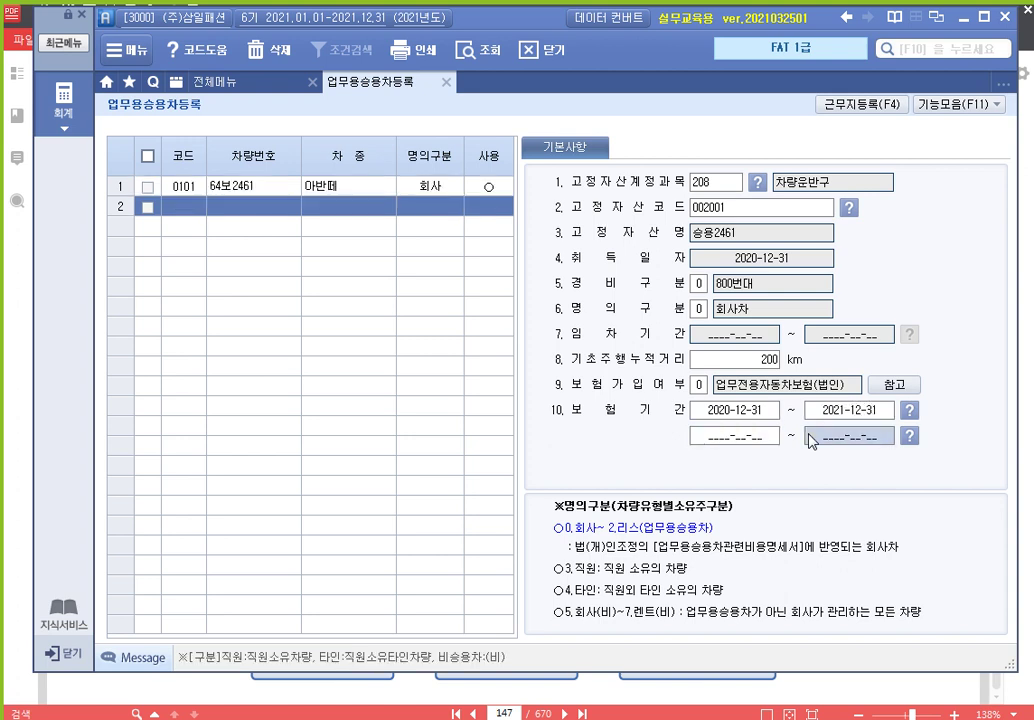
left_click(289, 190)
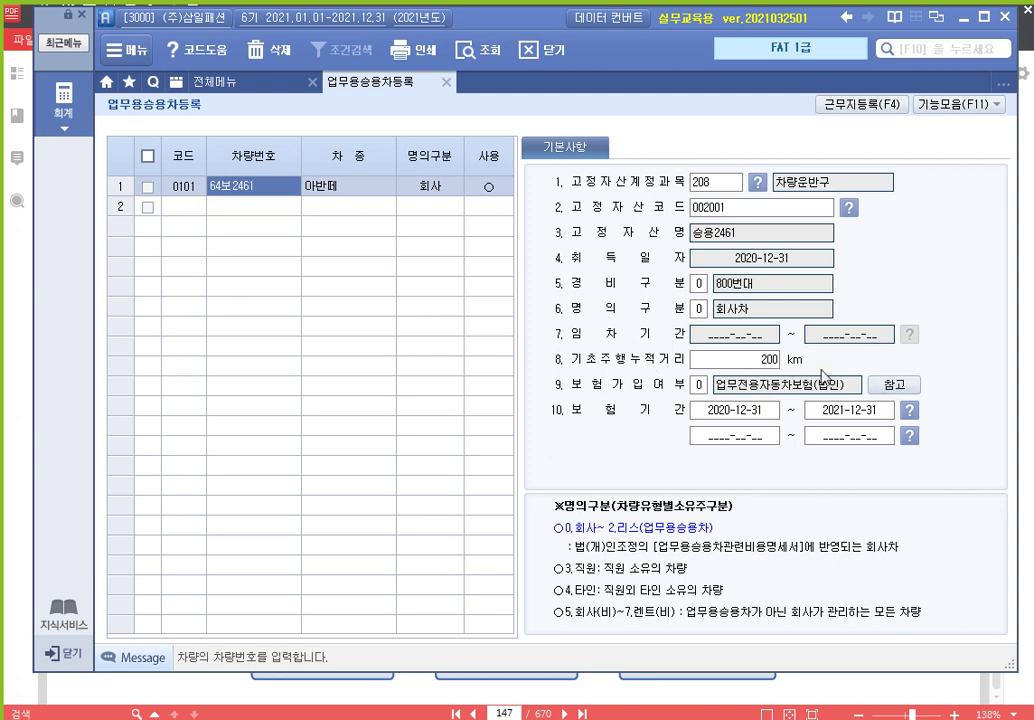